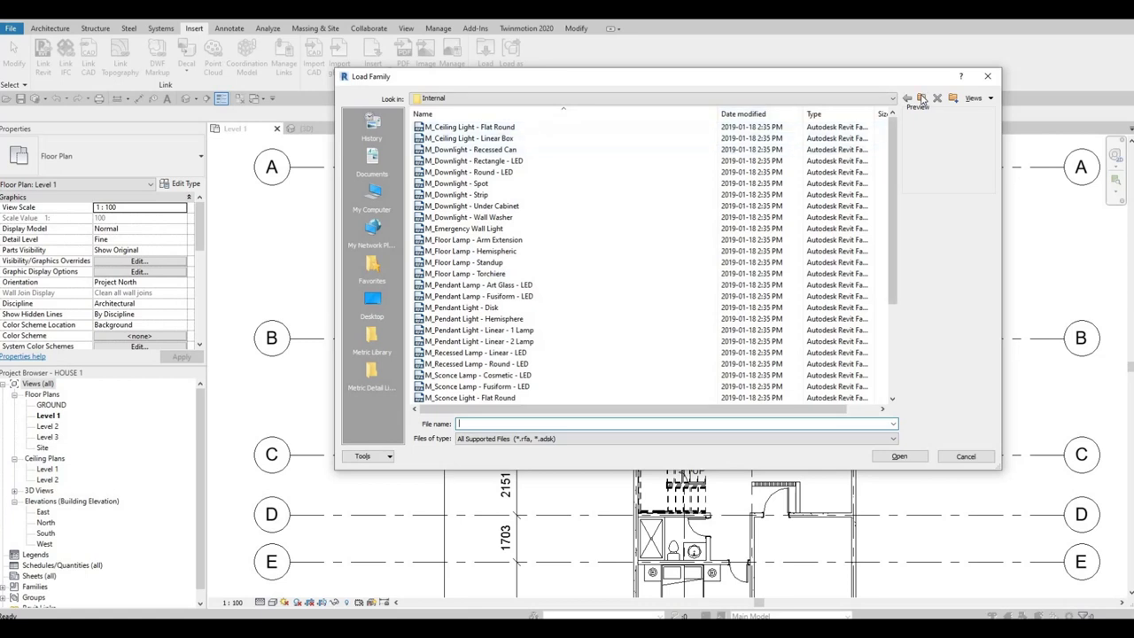
Step: Load the M_Table-Dining Oval family from the Furniture > Tables folder of the Canada library
click(921, 98)
click(922, 99)
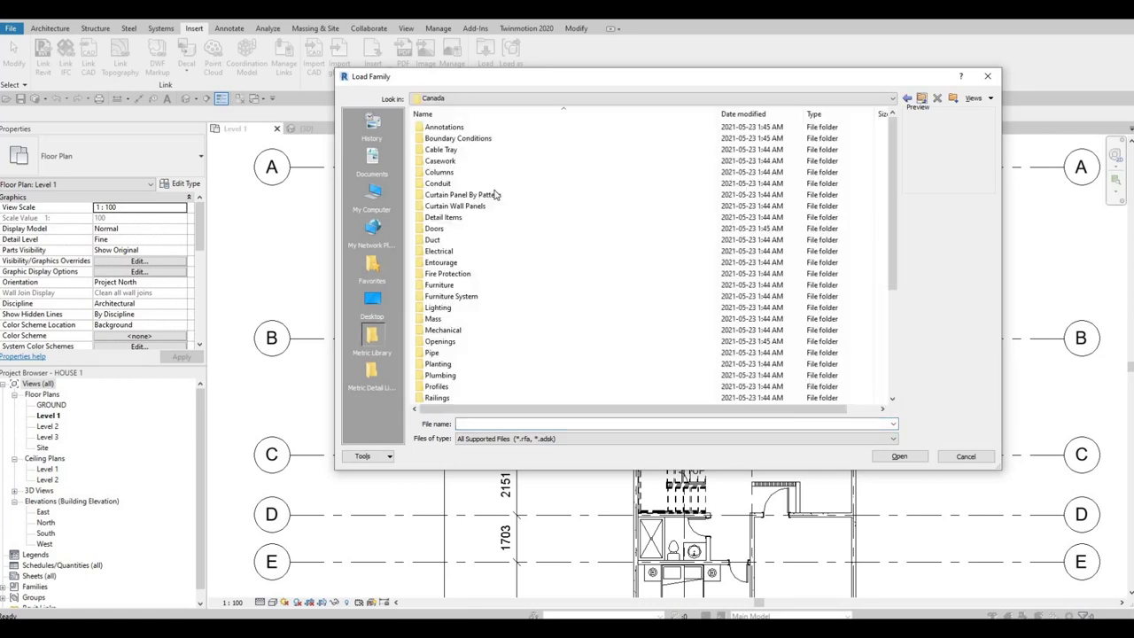
double_click(448, 284)
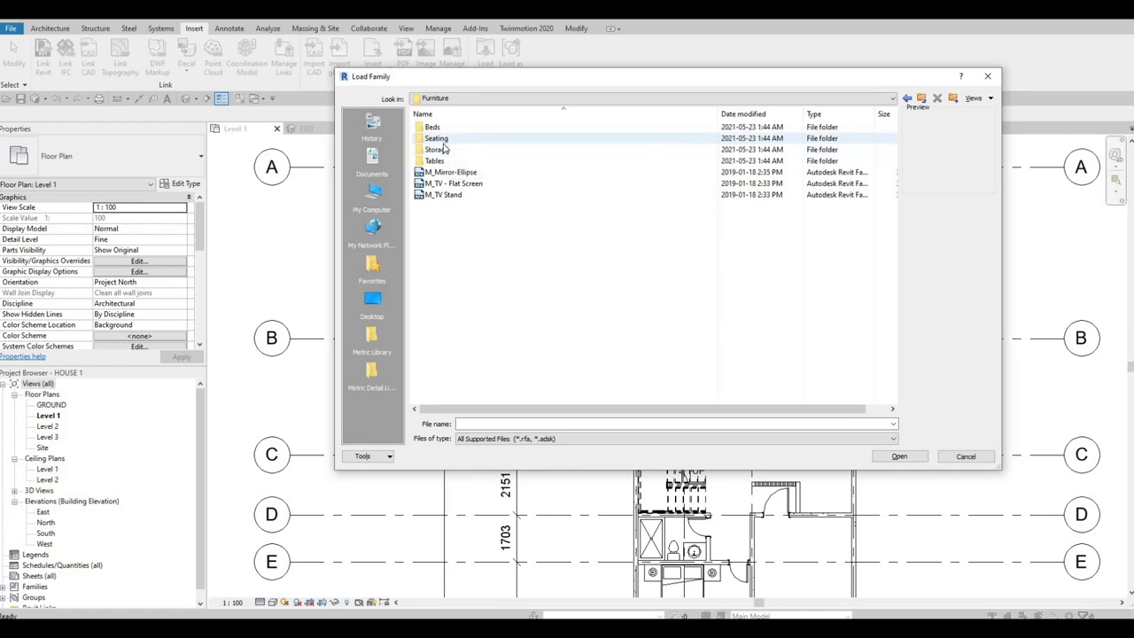
double_click(437, 160)
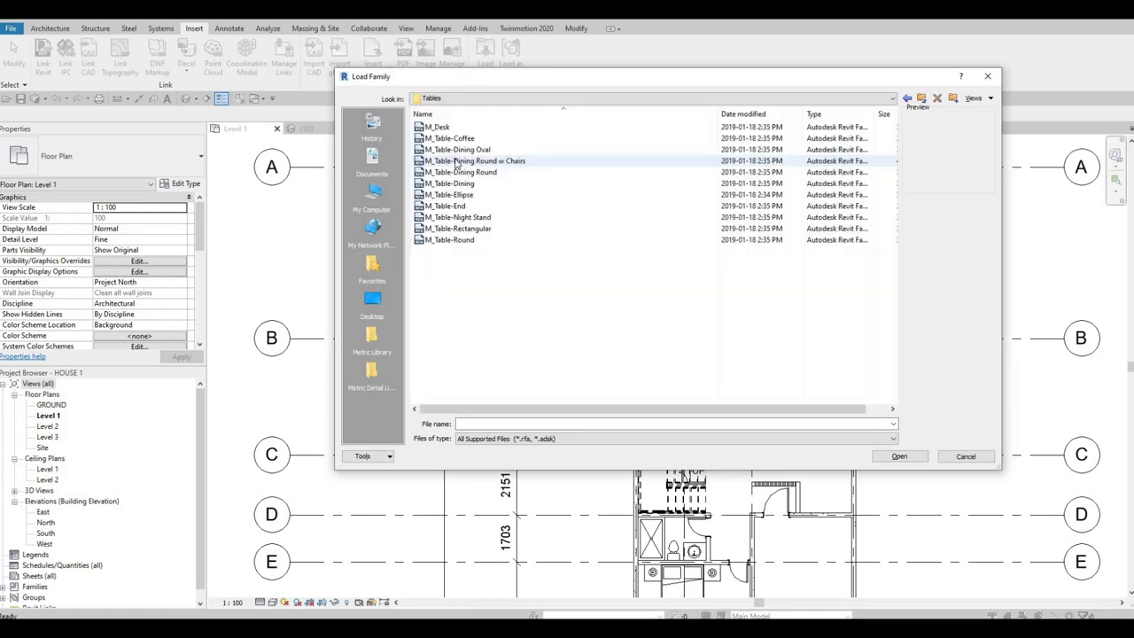
double_click(447, 157)
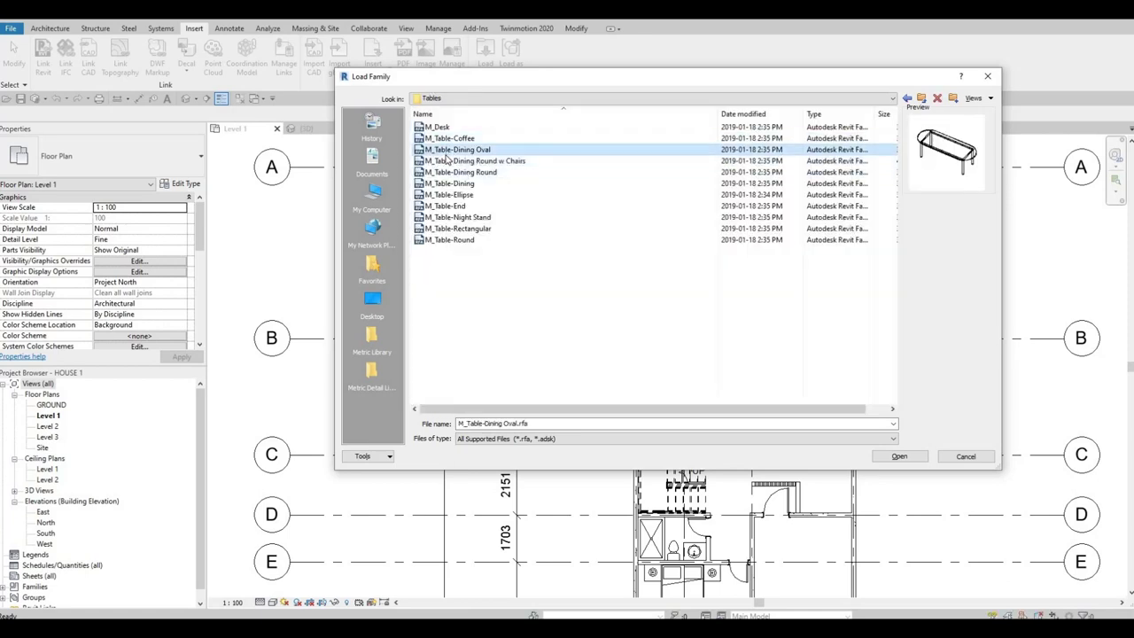
key(Escape)
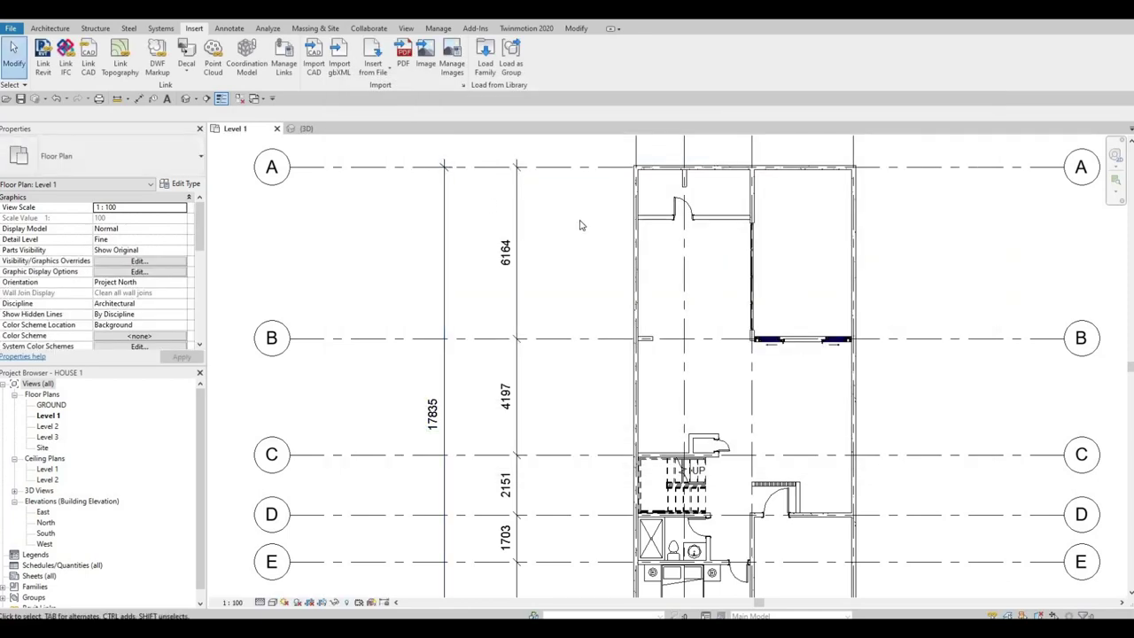
Step: Place one 0915 x 1830mm oval dining table in the left room between grids A and B
key(c)
key(m)
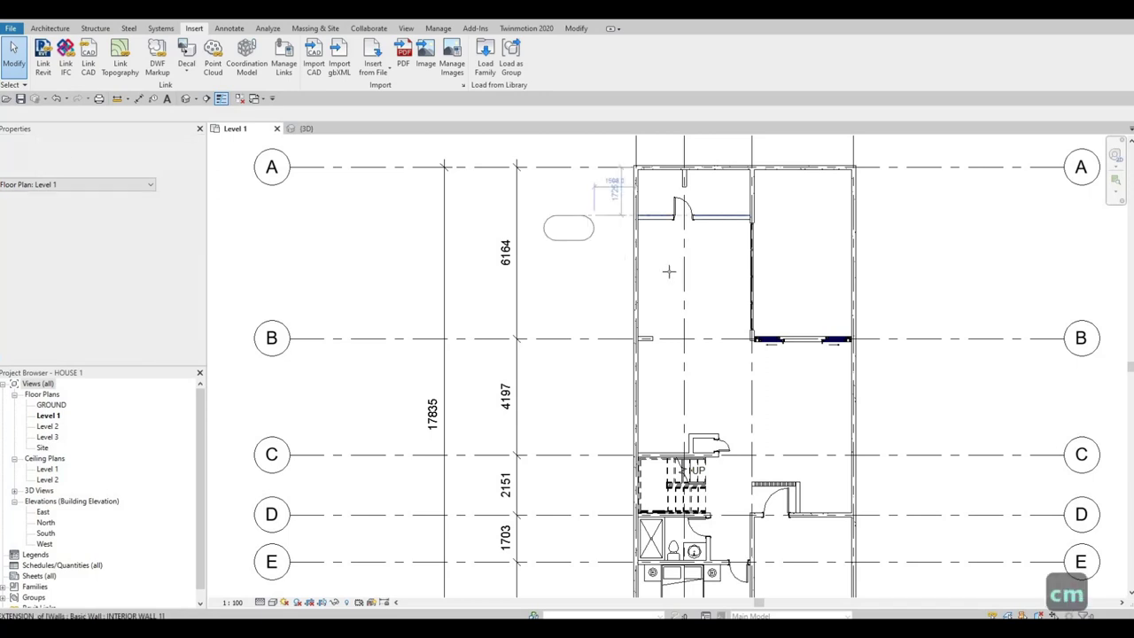
scroll(683, 266, up, 1)
scroll(700, 278, up, 2)
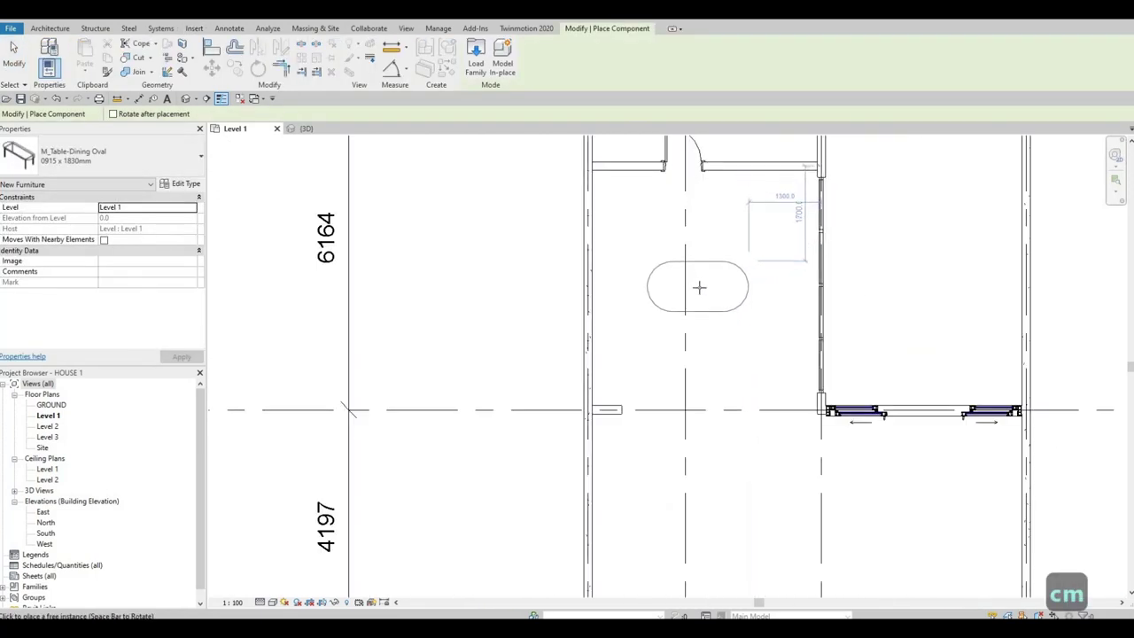
click(676, 311)
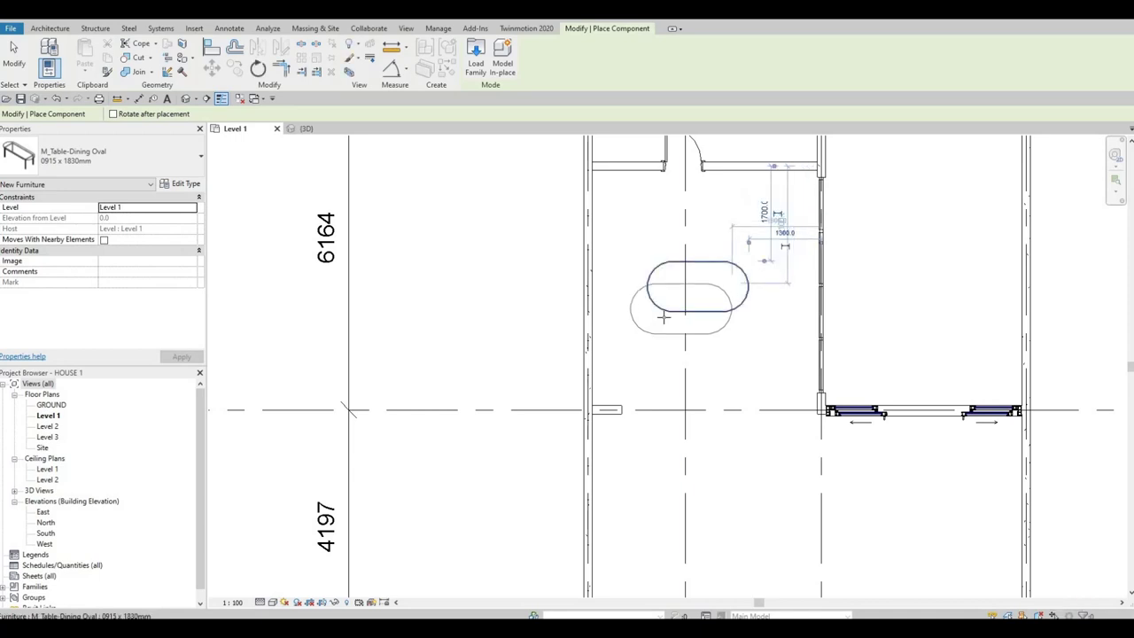
key(Escape)
key(Escape)
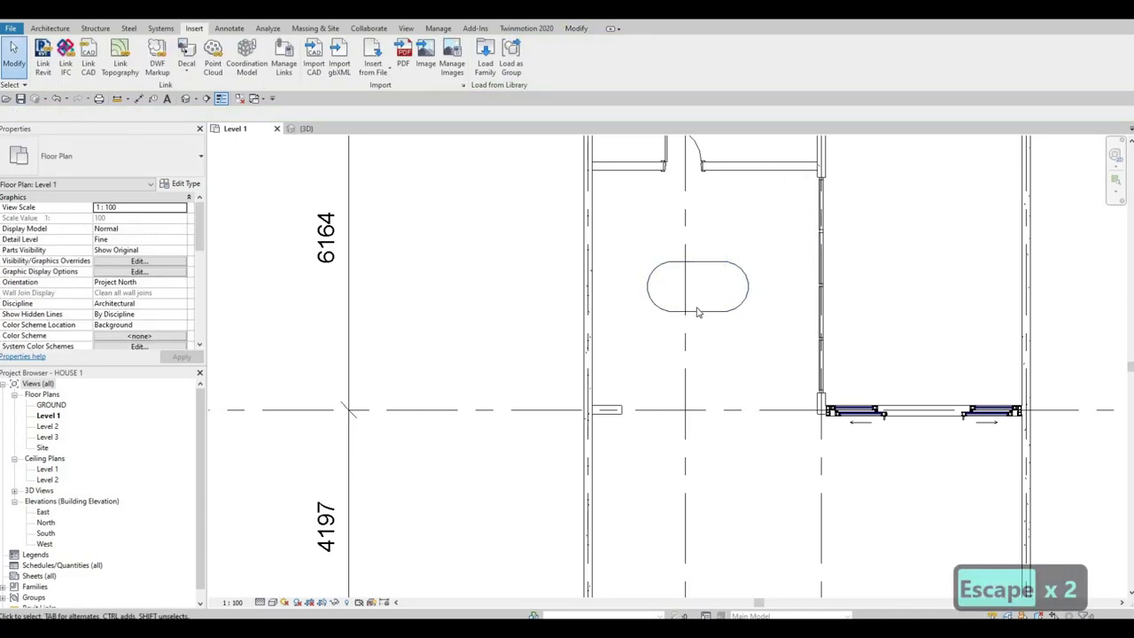
Step: Change the placed dining table's type to 0915 x 2440mm Glass Top
click(699, 314)
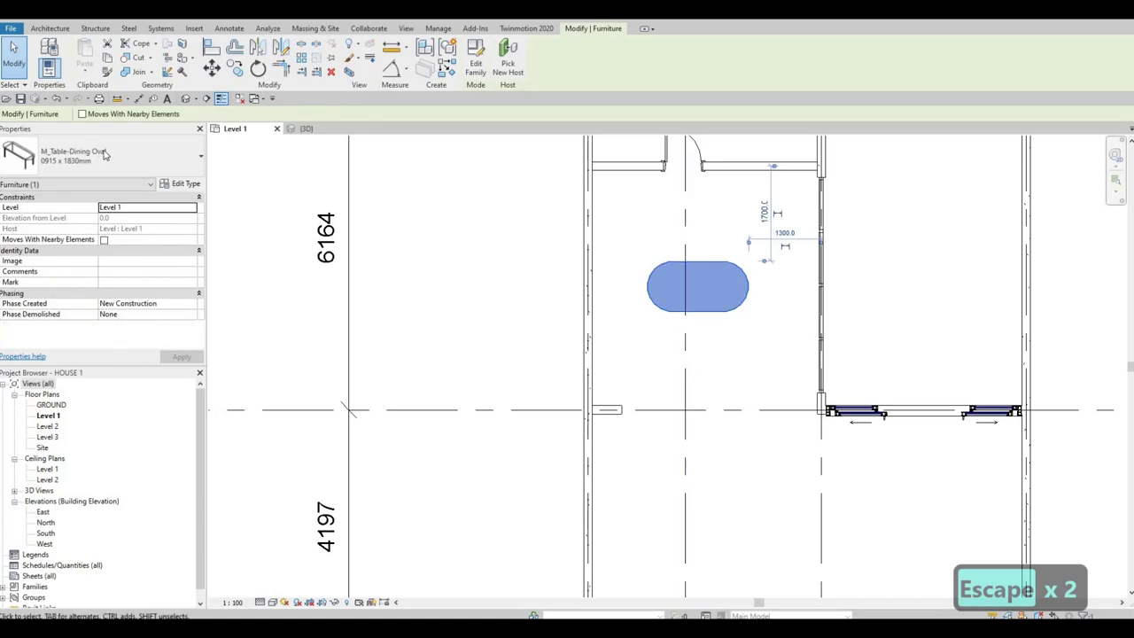
click(111, 166)
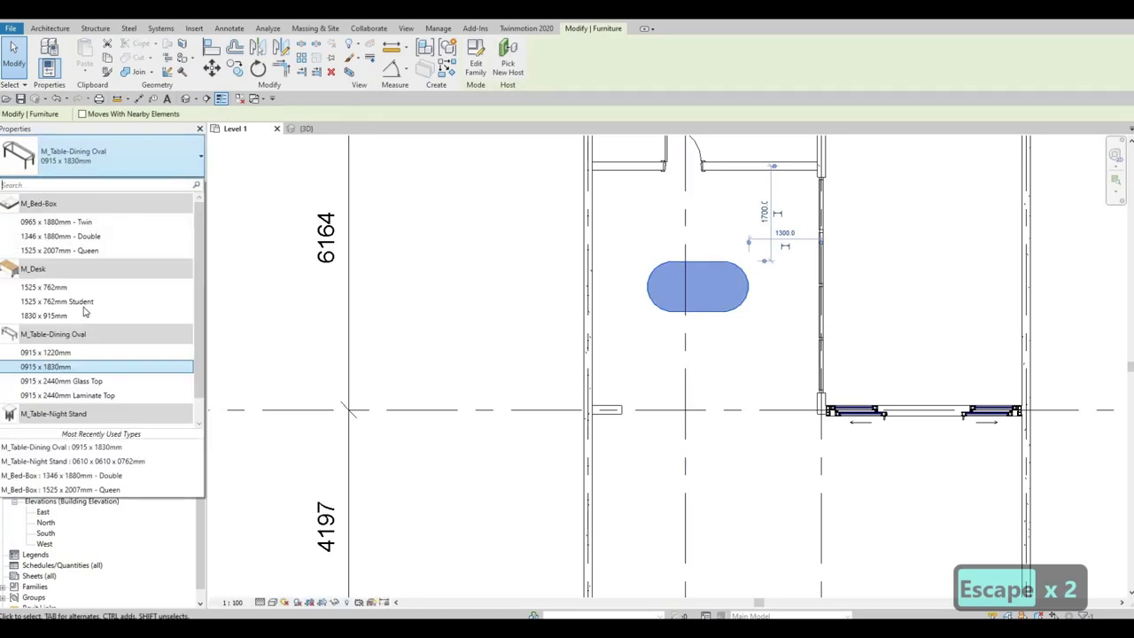
click(85, 381)
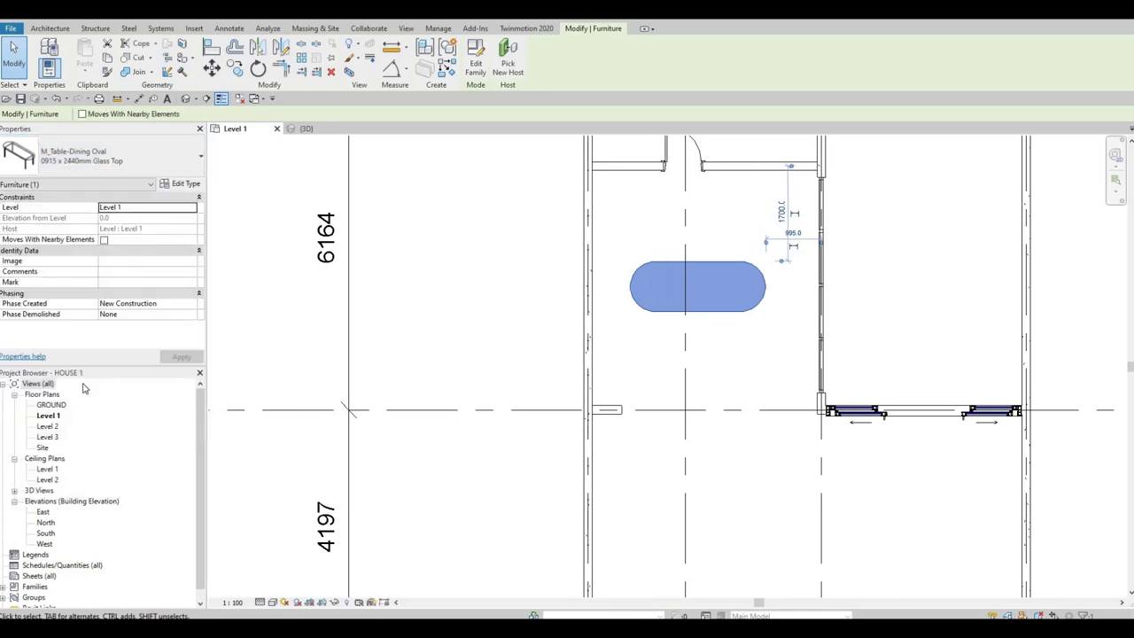
key(Escape)
Step: Rotate the oval dining table 90 degrees so its long side runs vertically in plan
click(708, 311)
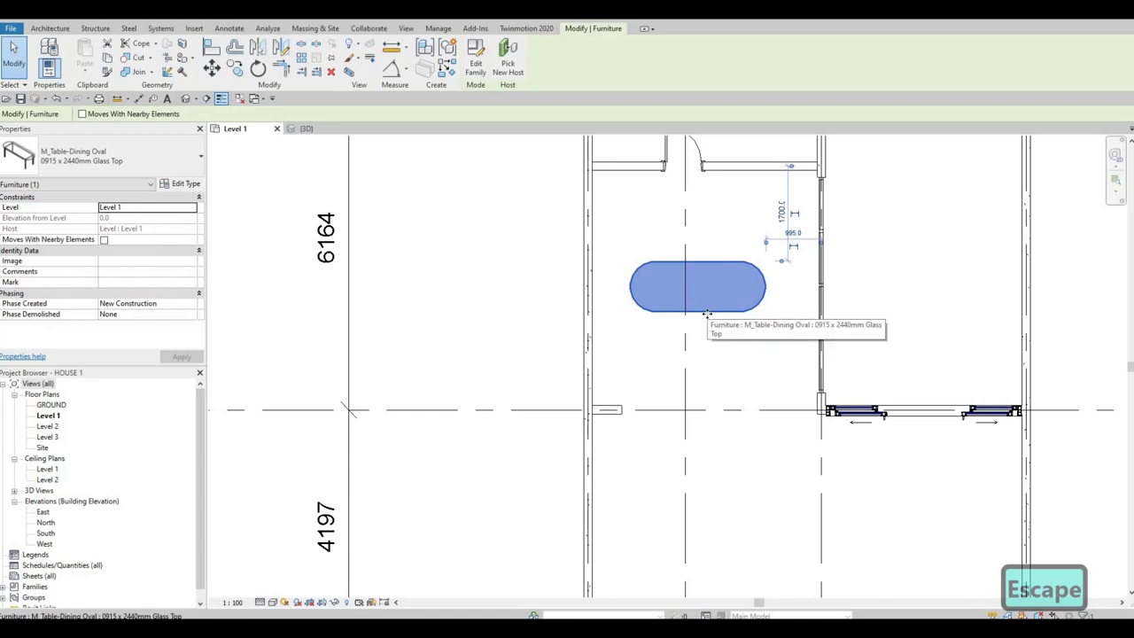
key(space)
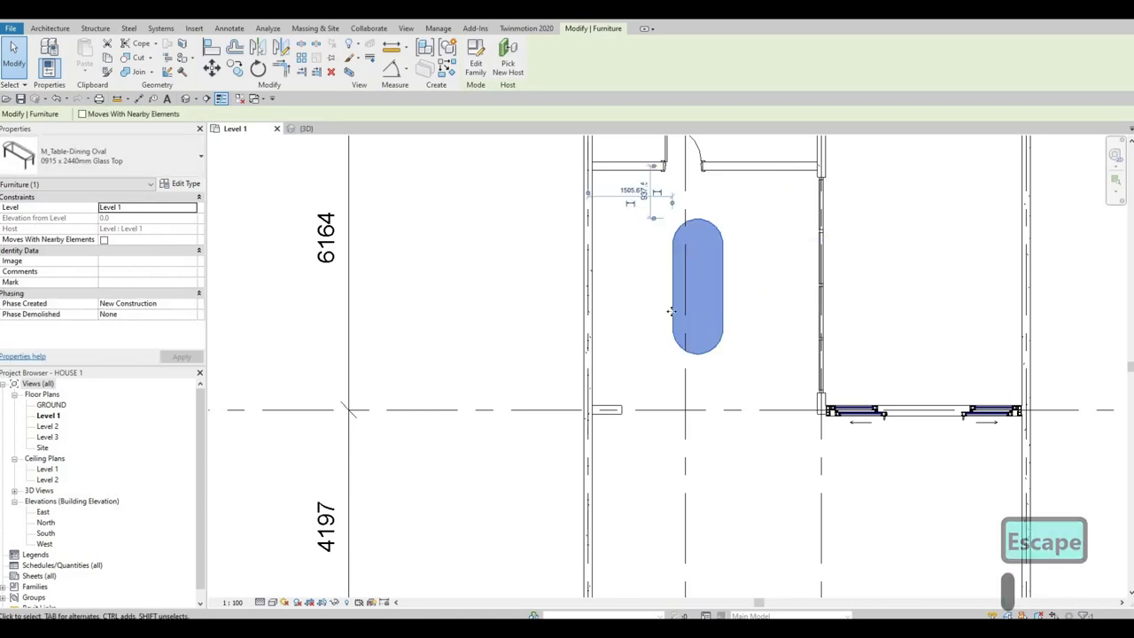
key(Escape)
key(Escape)
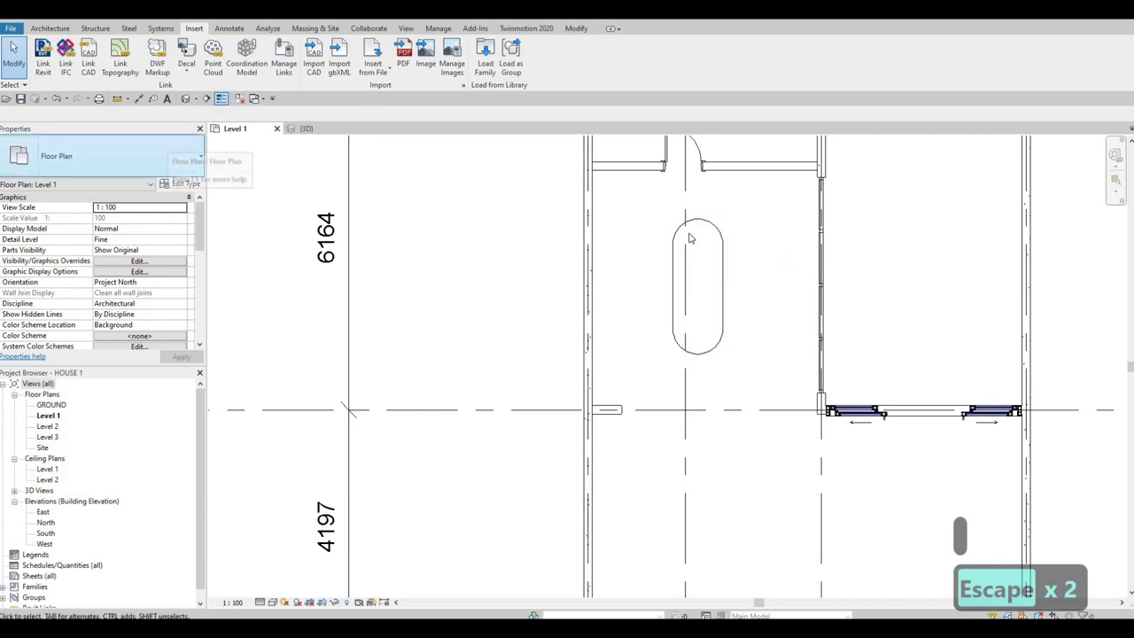
Step: Move the dining table to about 2000 mm from the left exterior wall and 1000 mm below the interior wall with the door
drag(718, 284, 753, 281)
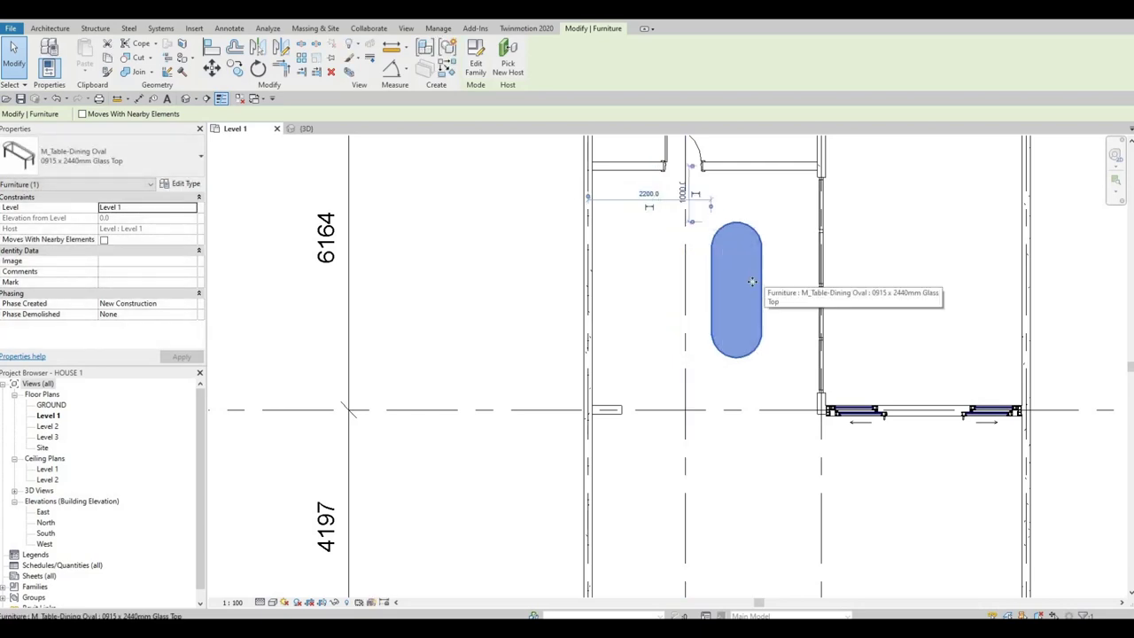
key(Left)
key(Left)
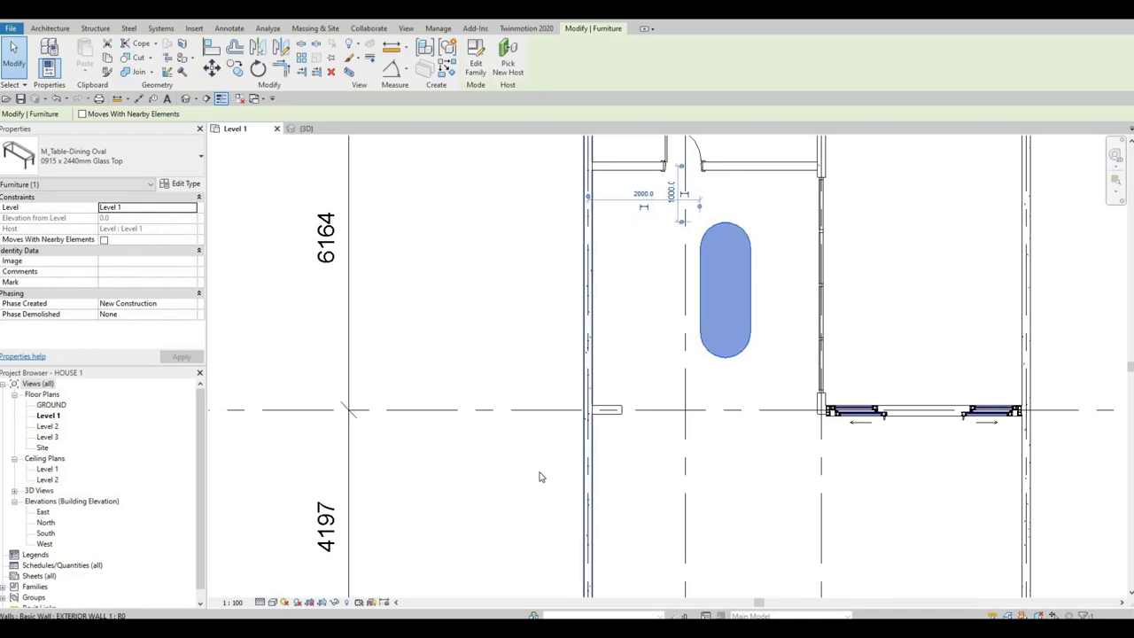
Step: Load the M_Chair-Breuer family from the Furniture > Seating folder
scroll(608, 426, up, 3)
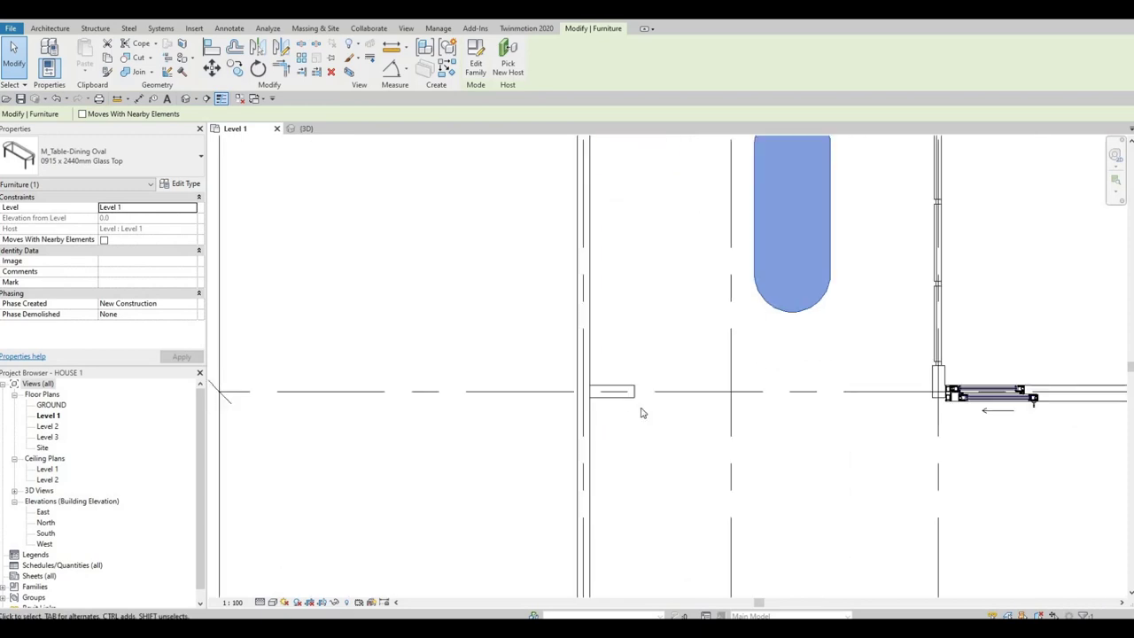
scroll(667, 454, down, 4)
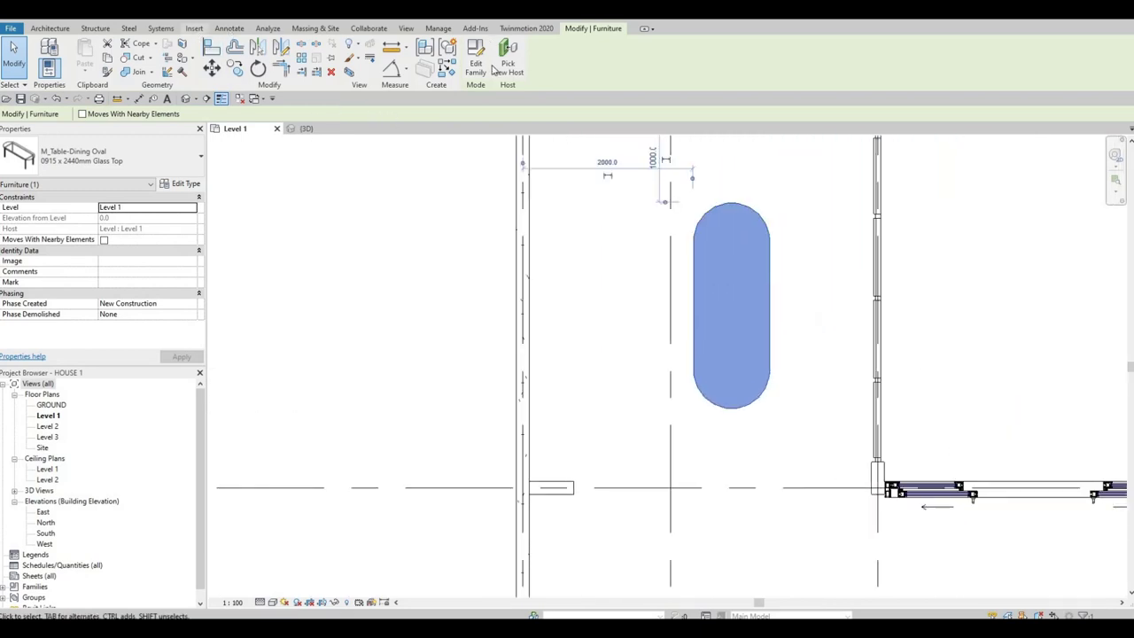
scroll(494, 70, up, 9)
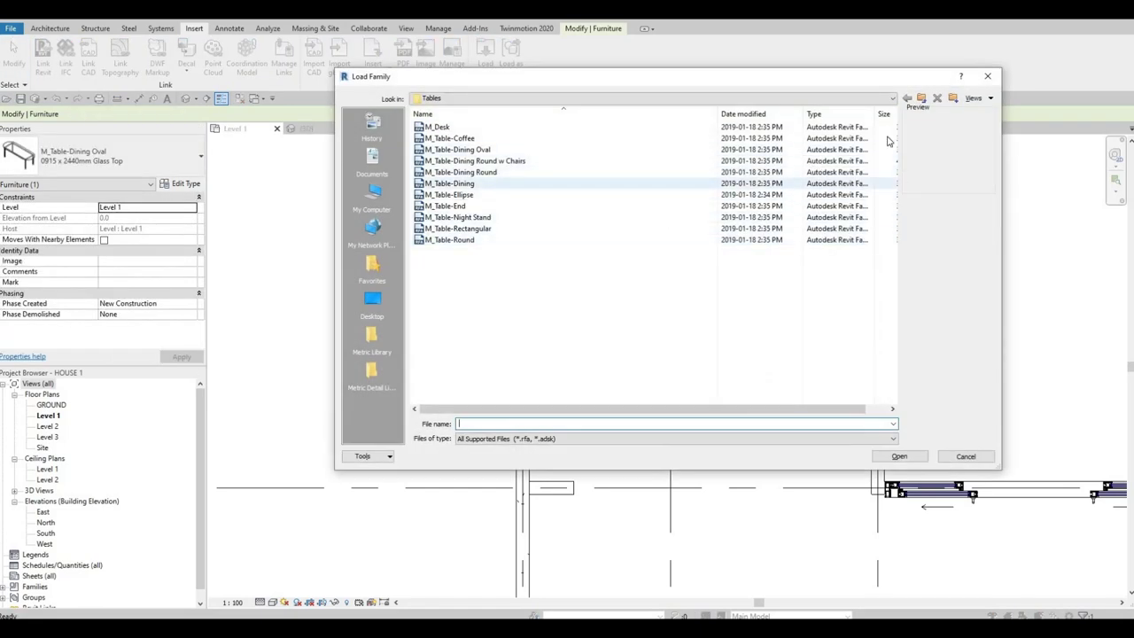
click(922, 98)
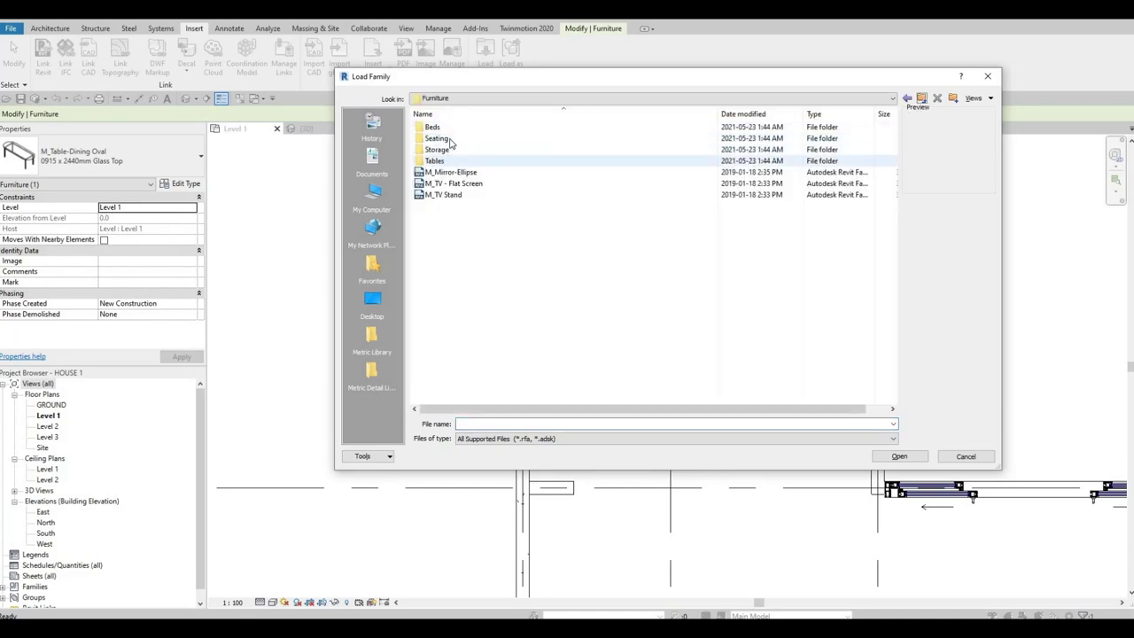
click(451, 140)
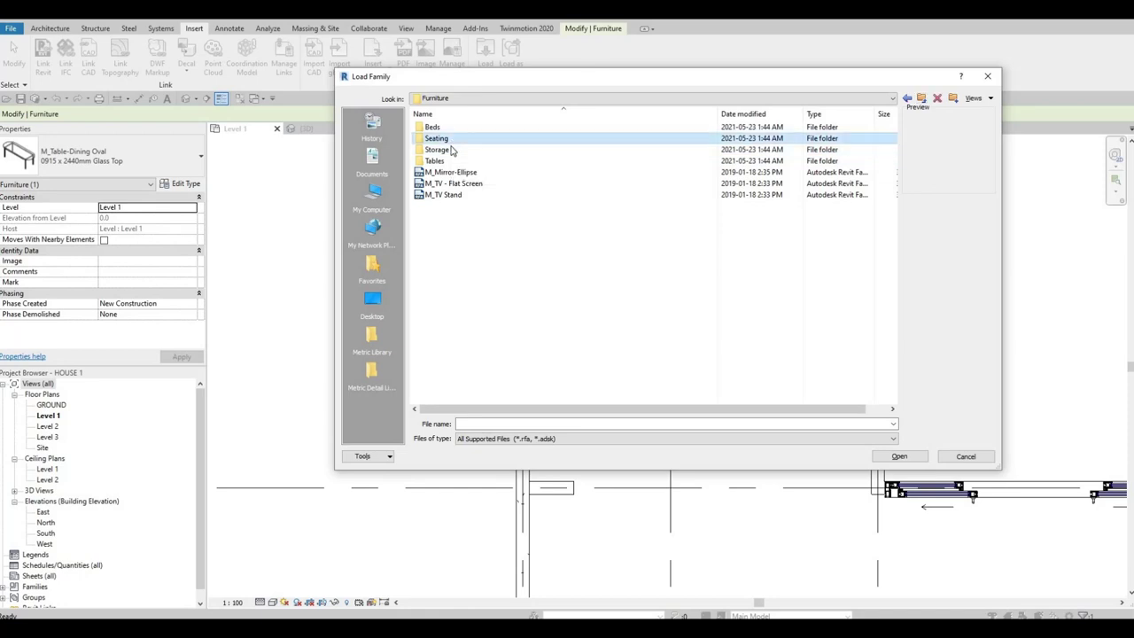
double_click(451, 139)
click(451, 140)
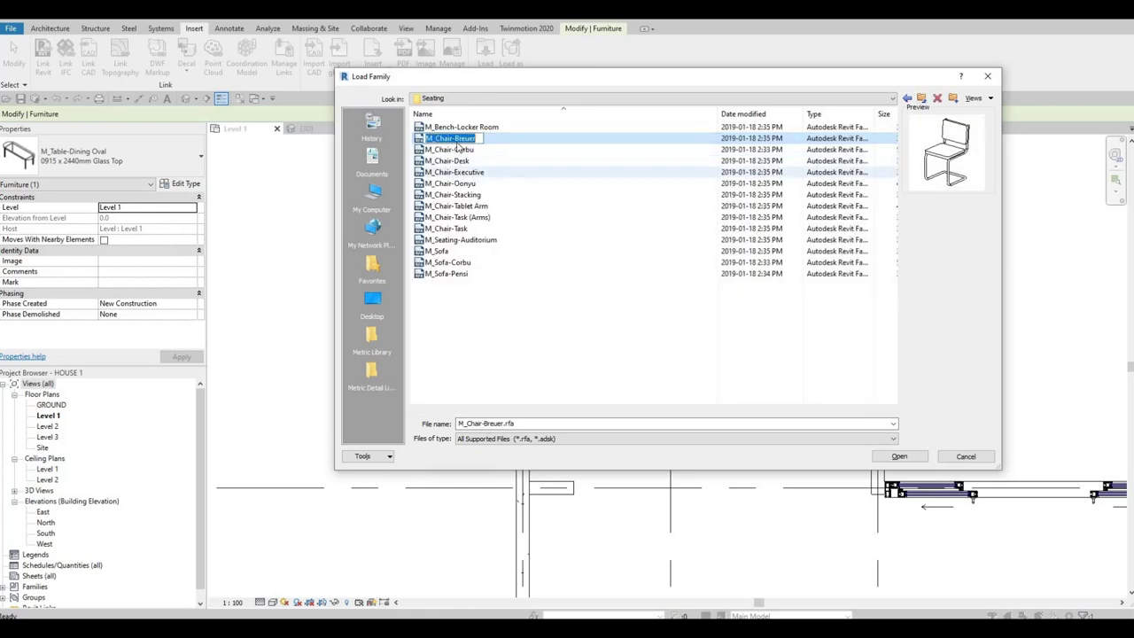
click(456, 149)
click(456, 139)
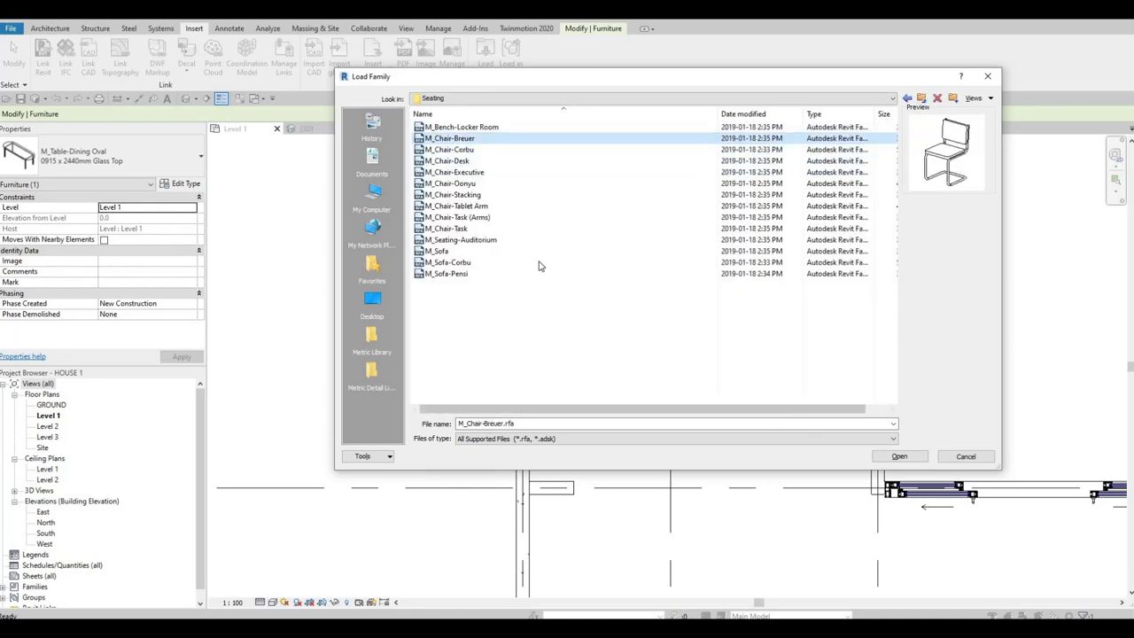
click(900, 458)
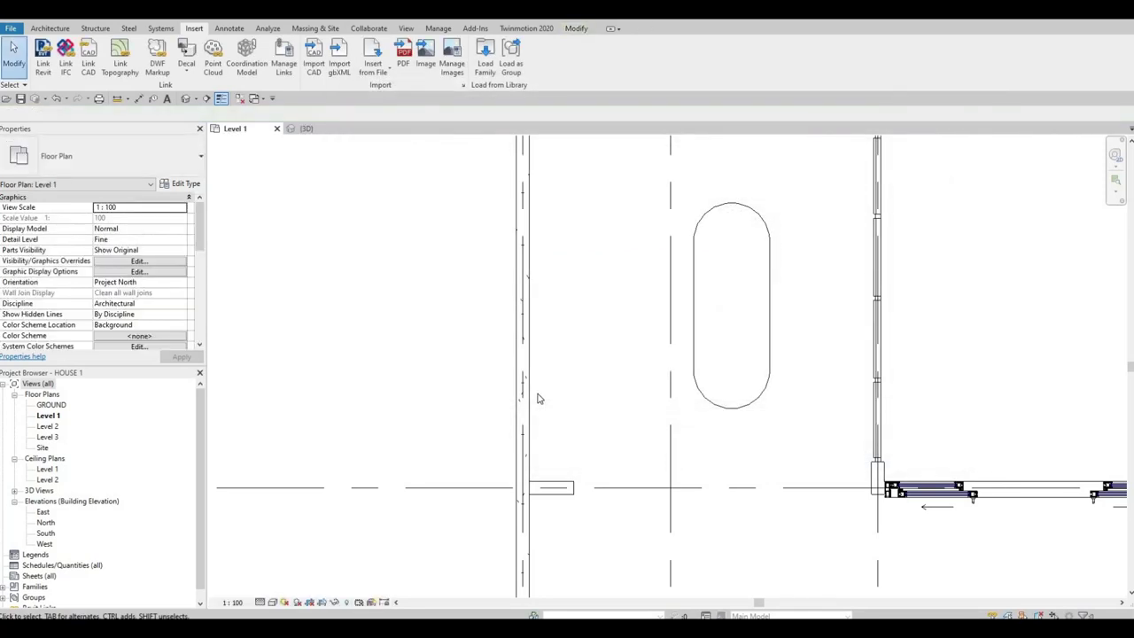
Step: Place a Breuer chair centred at the upper end of the dining table, rotated to face it
key(c)
key(m)
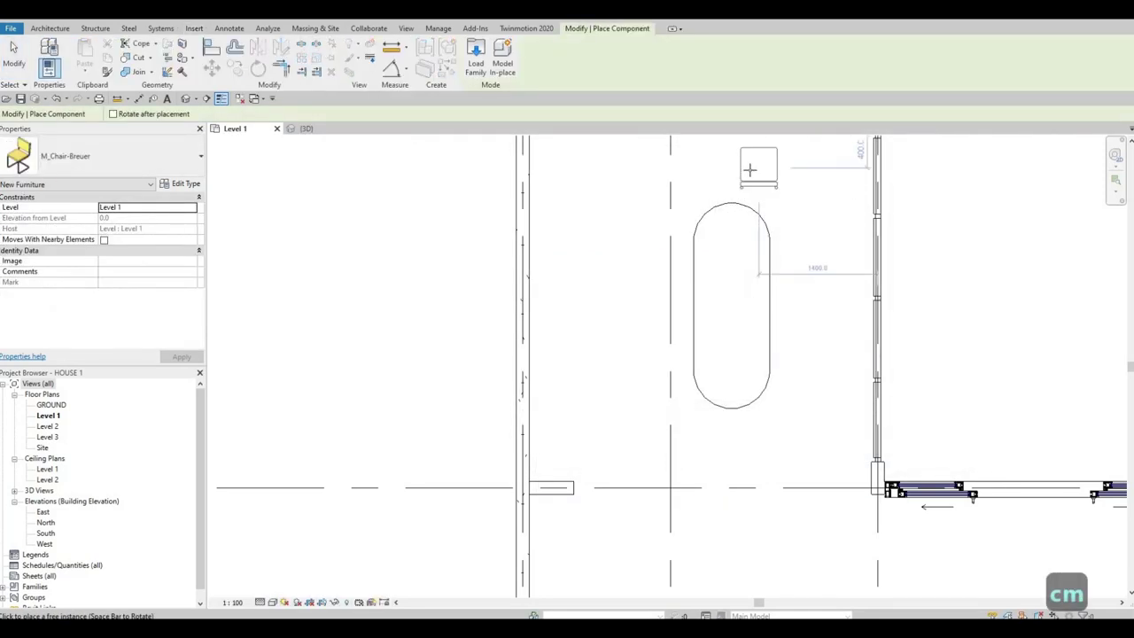
key(c)
key(m)
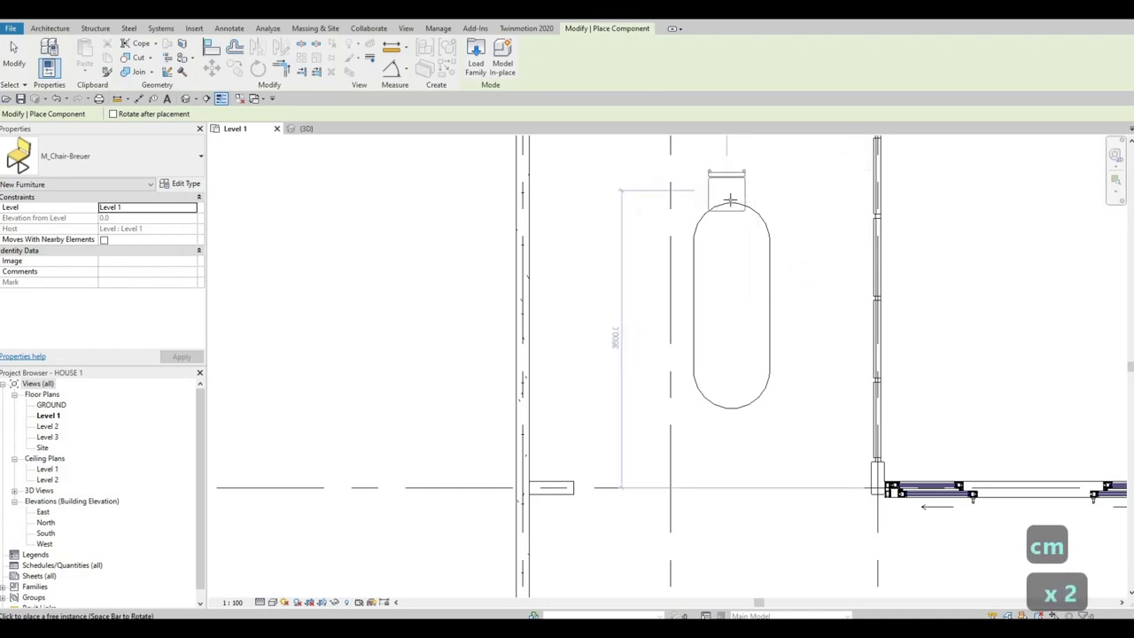
click(716, 336)
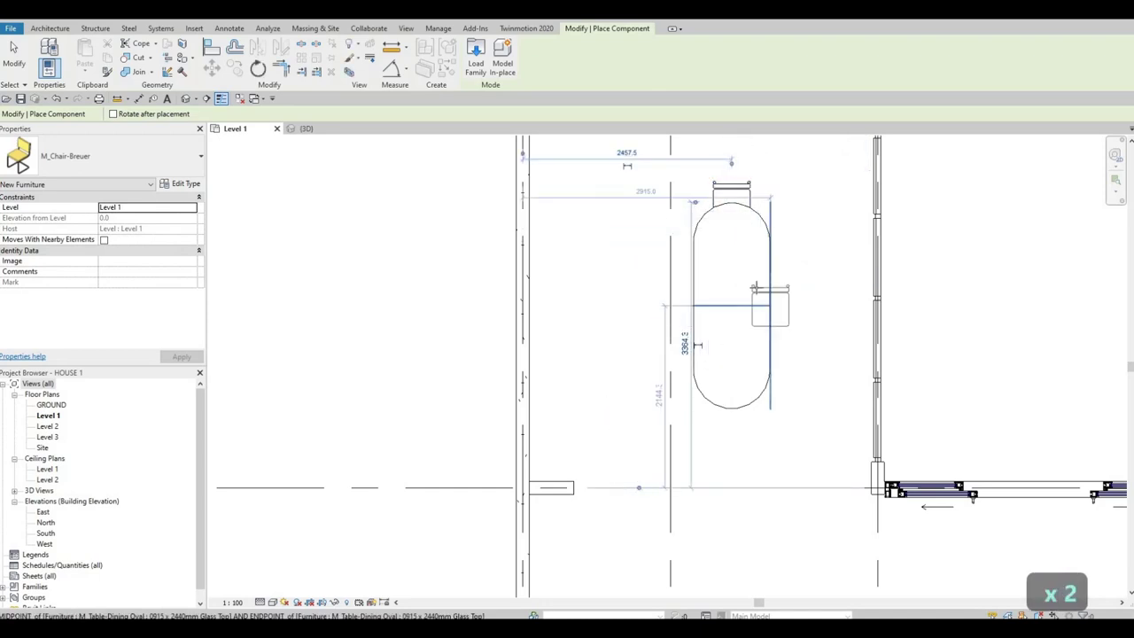
Step: Place three Breuer chairs along the right long side of the dining table, rotated to face it, and end the placement
key(space)
key(space)
key(space)
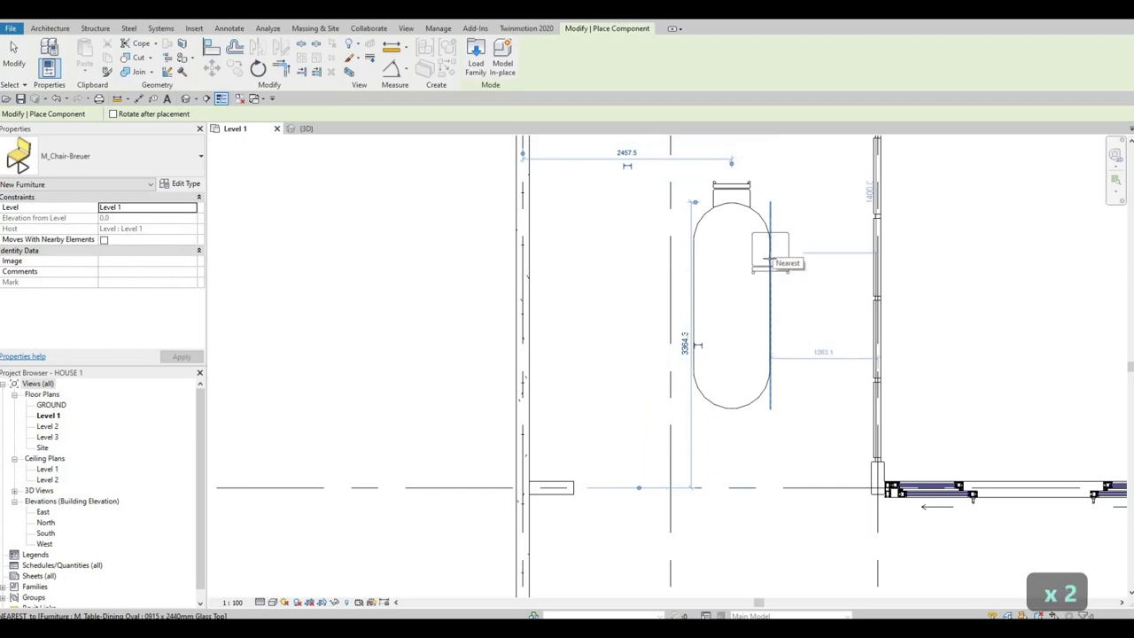
click(769, 306)
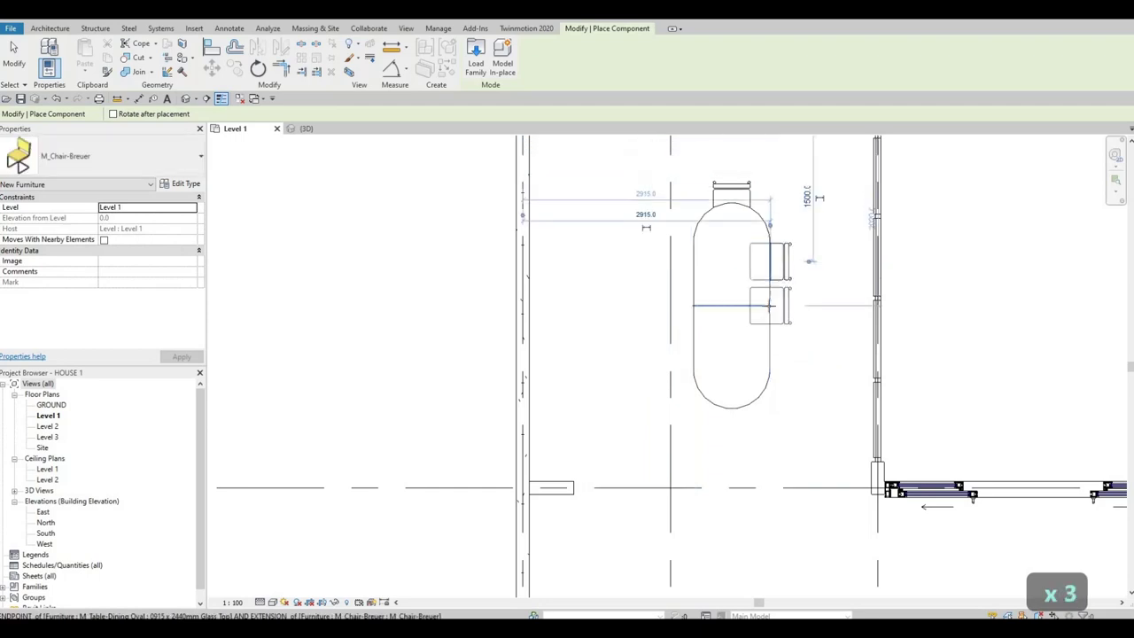
click(768, 333)
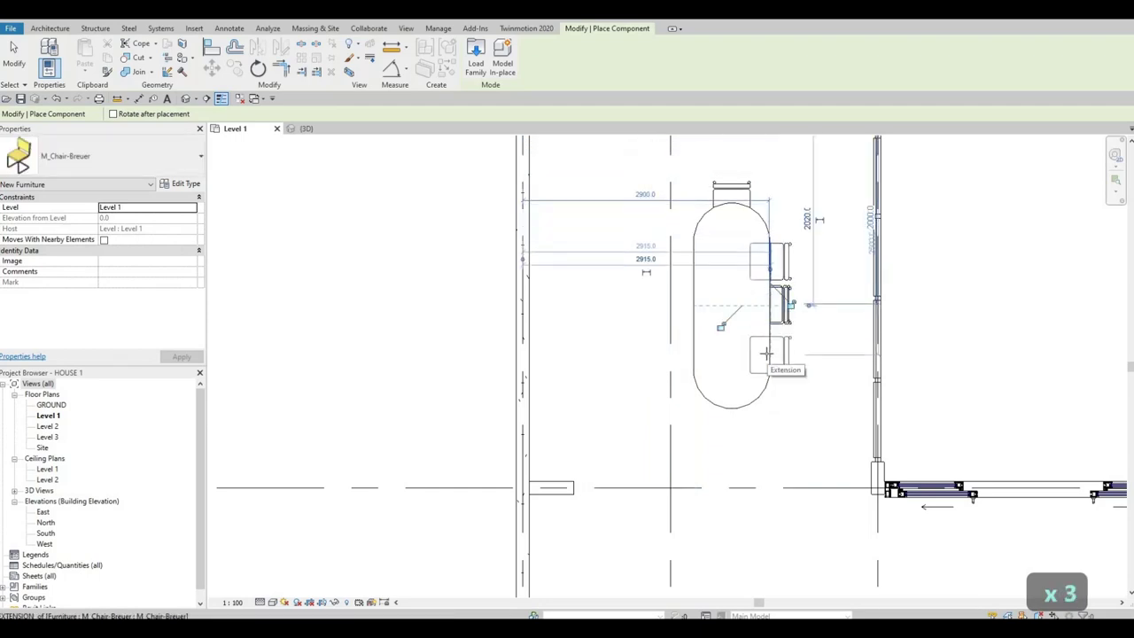
click(768, 353)
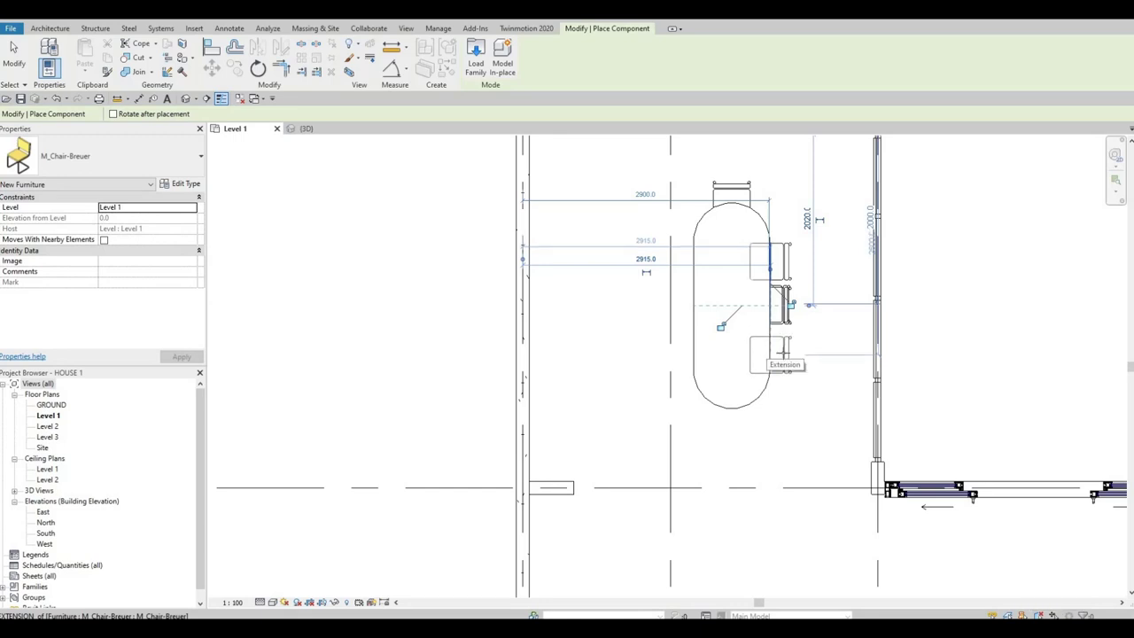
key(Escape)
key(Escape)
key(Escape)
click(787, 353)
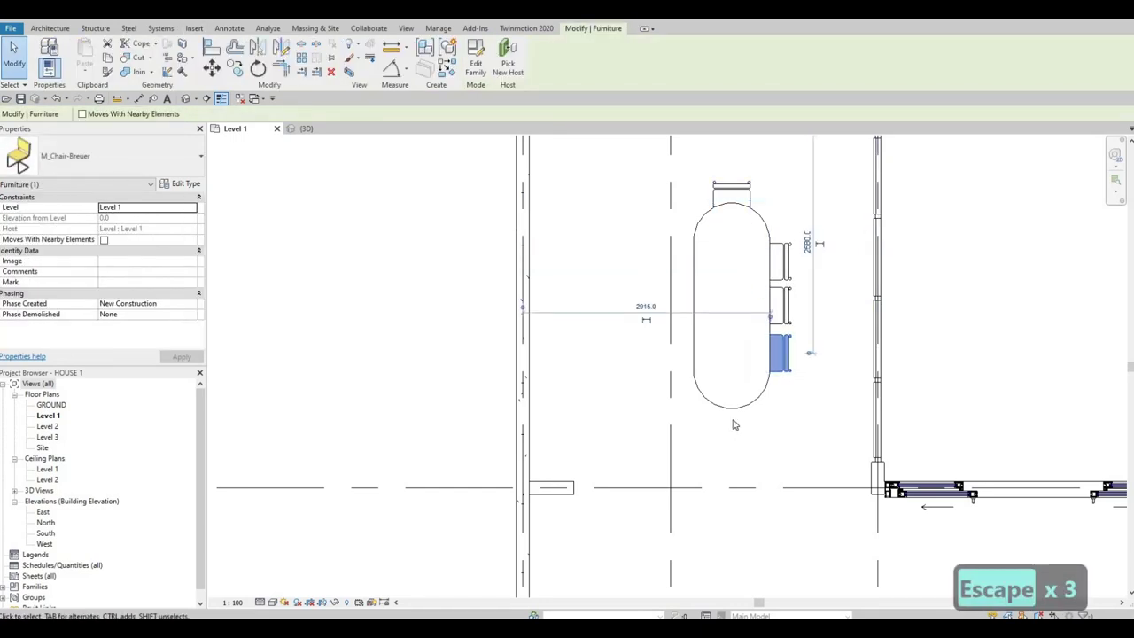
key(Escape)
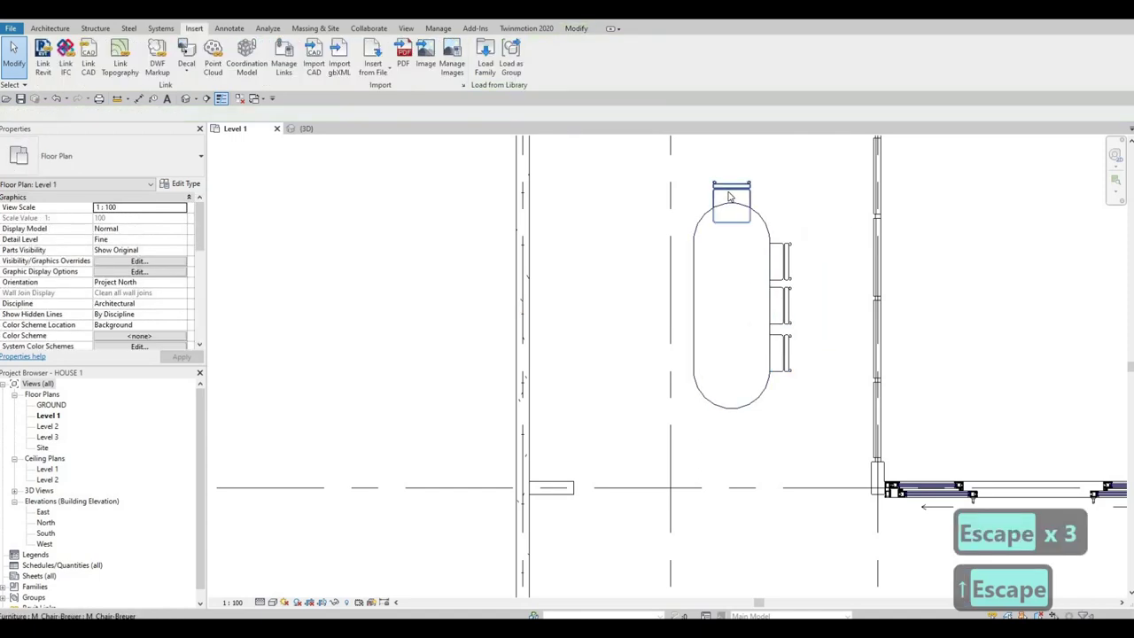
click(731, 195)
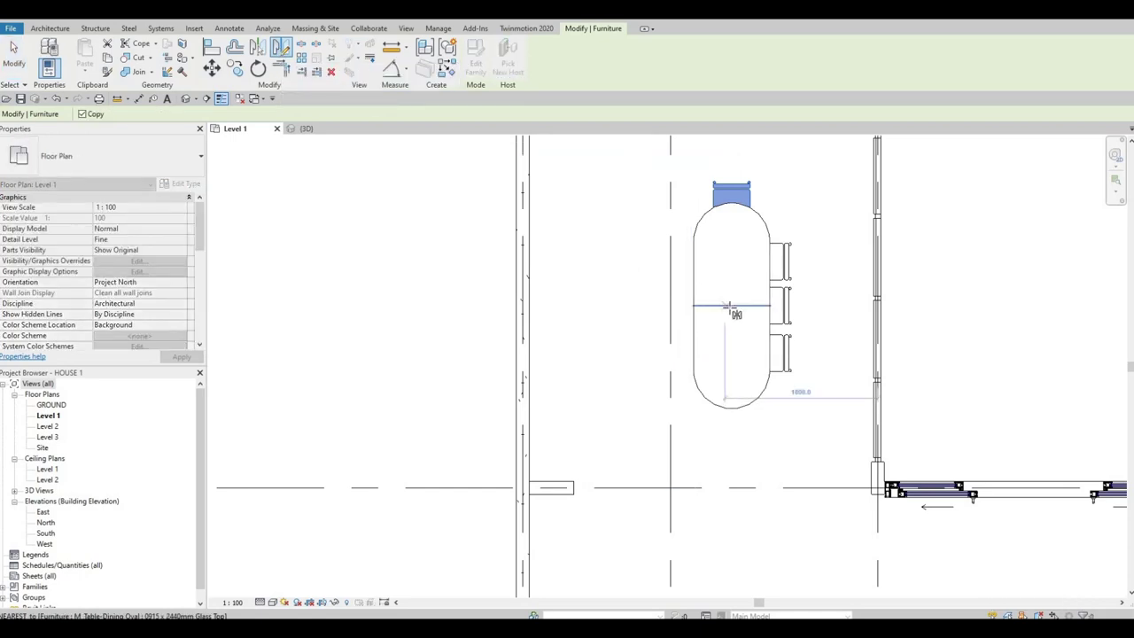
key(Escape)
key(Escape)
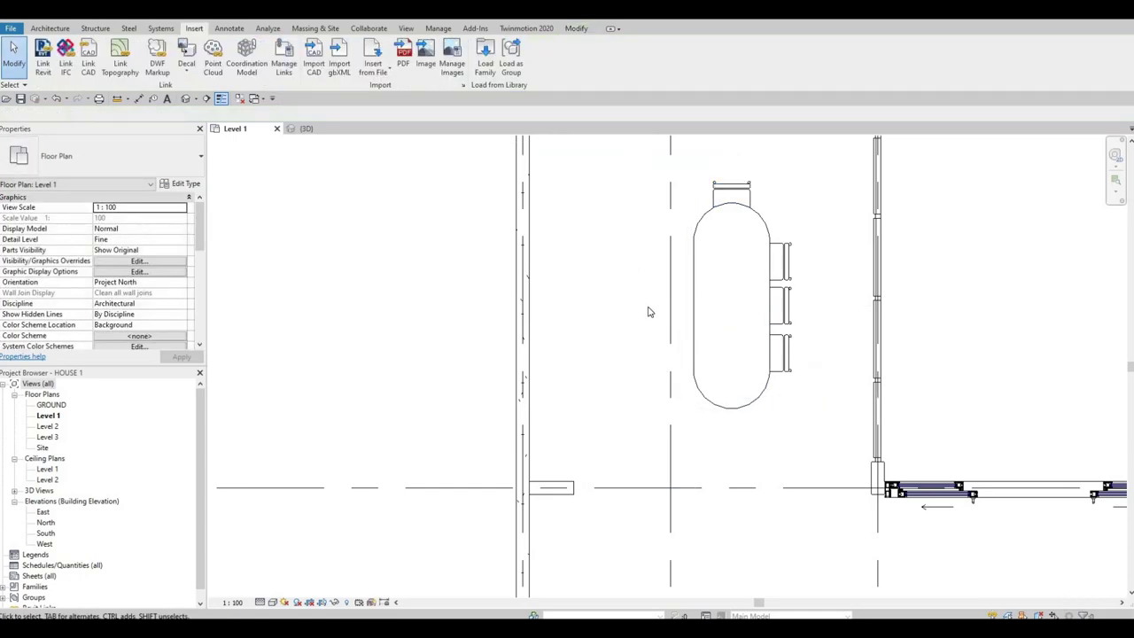
key(Escape)
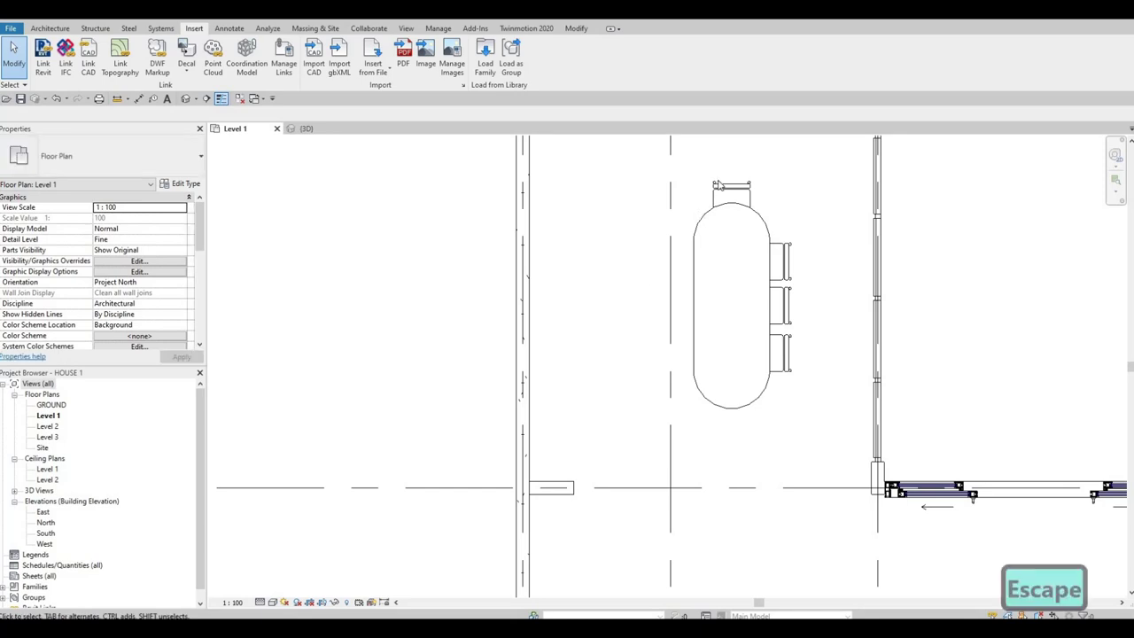
Step: Mirror a copy of the upper end chair to the dining table's lower end and close the chair family without saving
click(731, 194)
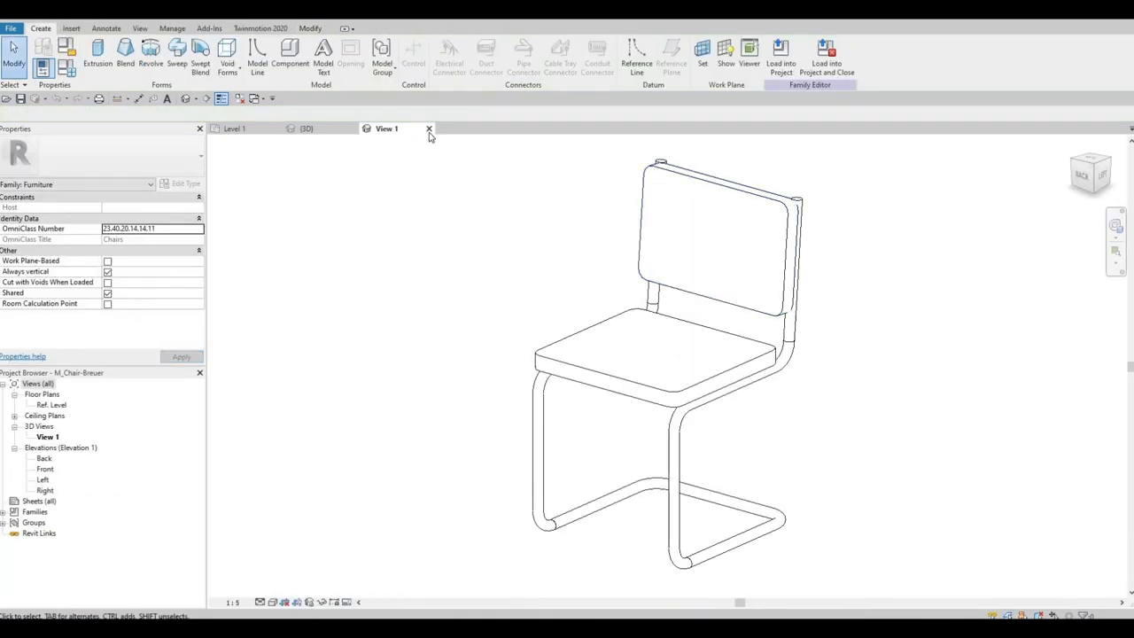
click(592, 327)
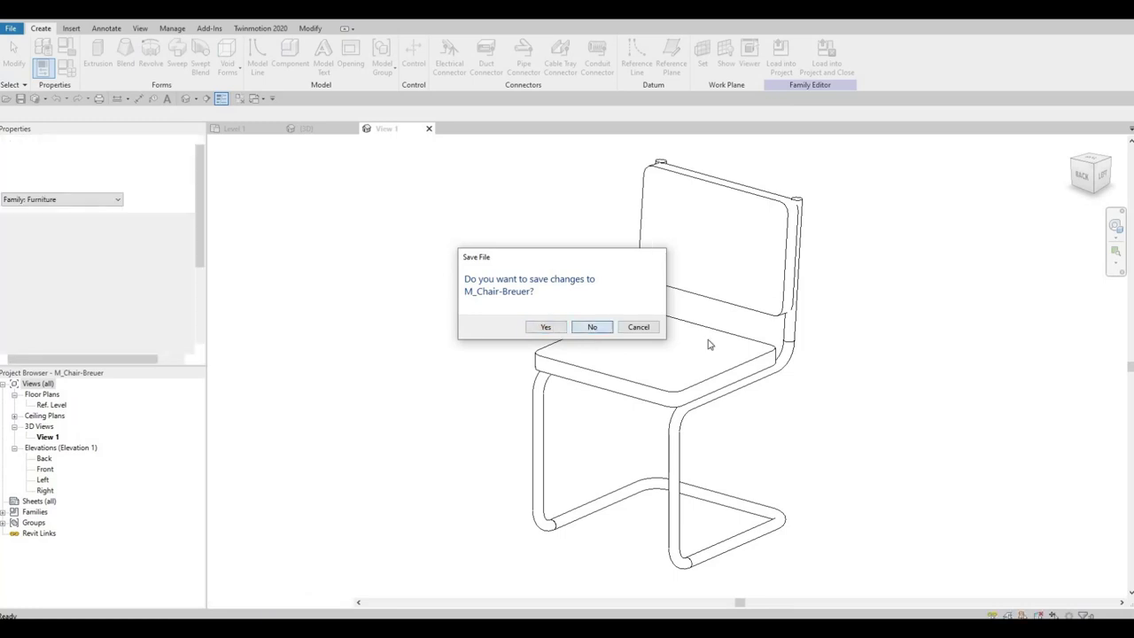
key(Escape)
key(Escape)
key(Escape)
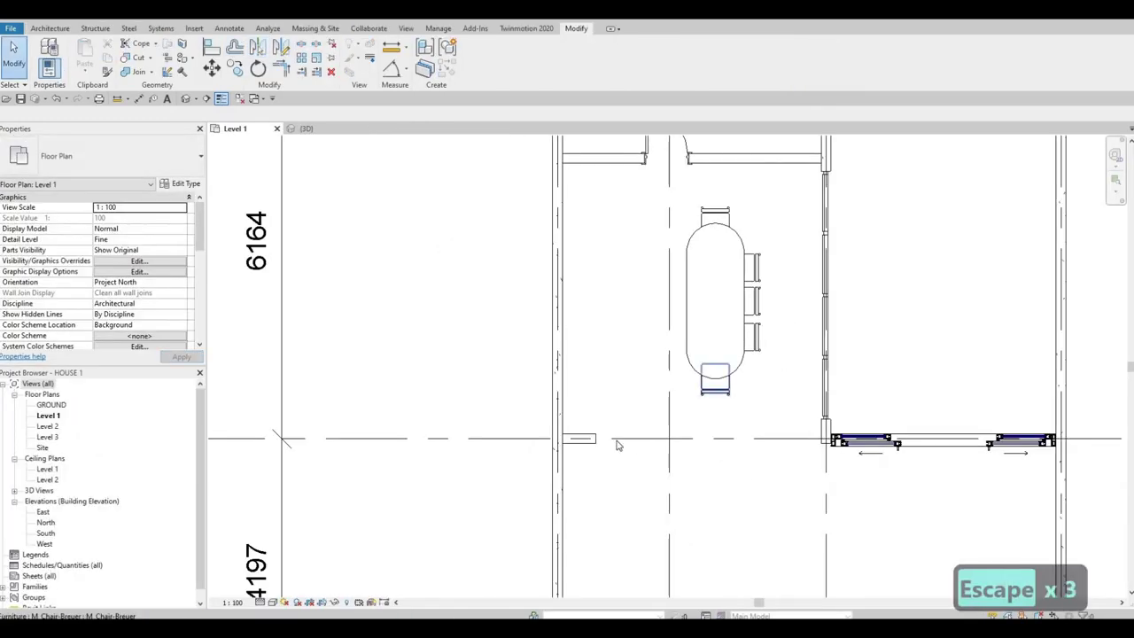
Step: Delete the chair at the dining table's lower end and undo the deletion
click(713, 390)
key(Delete)
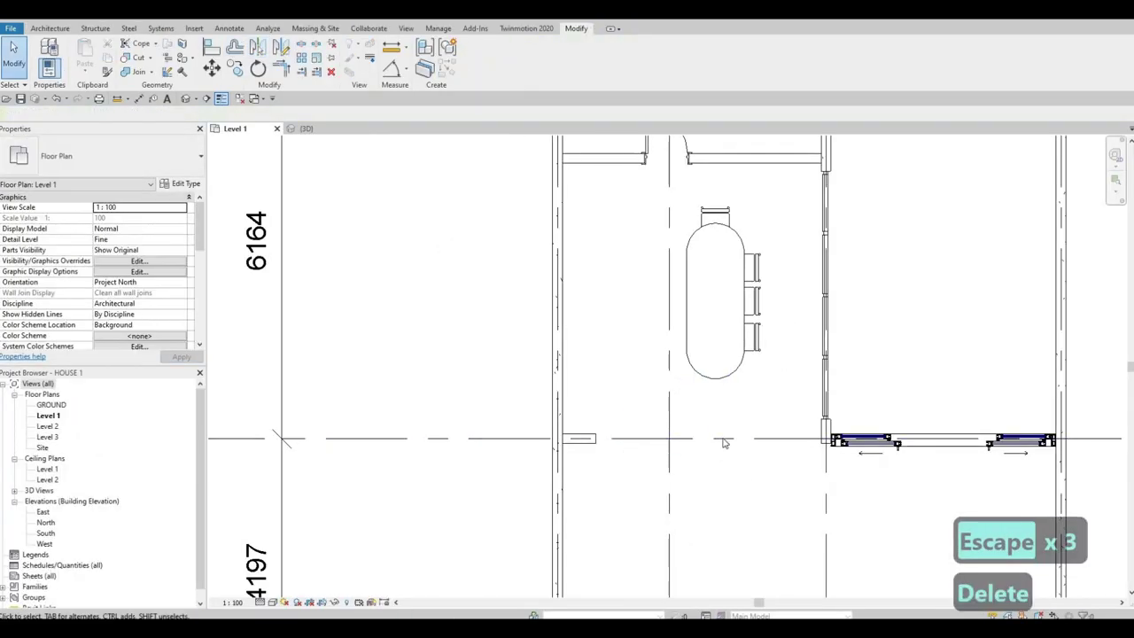
key(ctrl+z)
key(Escape)
key(Escape)
Step: Mirror copies of the three right-side chairs to the left side, using the dining table's vertical centreline as the axis
middle_drag(757, 241, 758, 281)
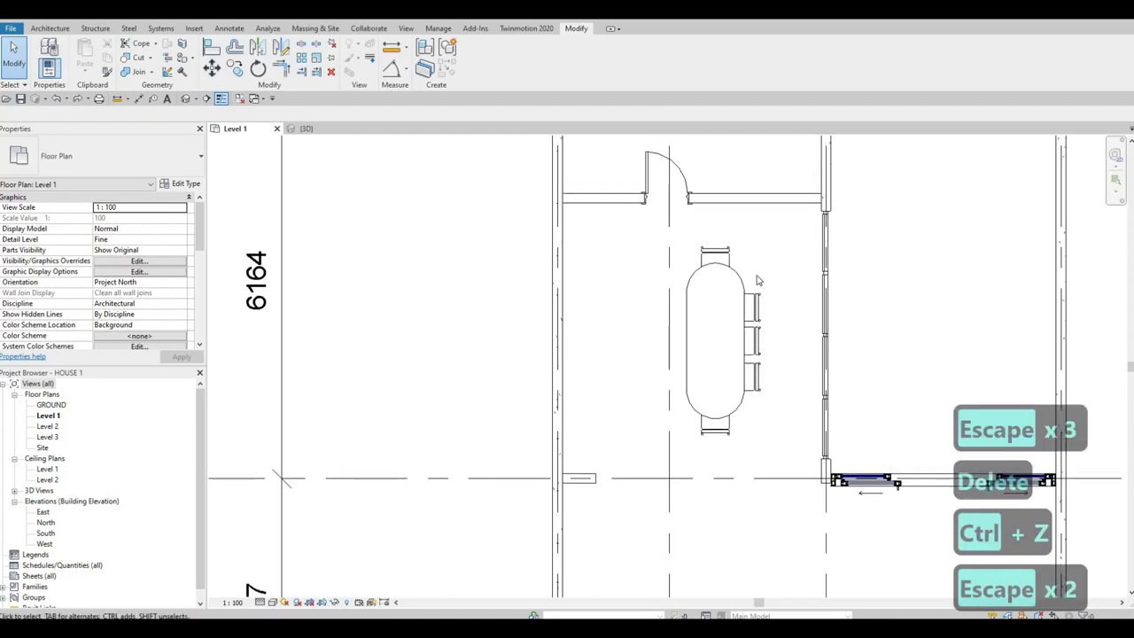
drag(759, 280, 755, 271)
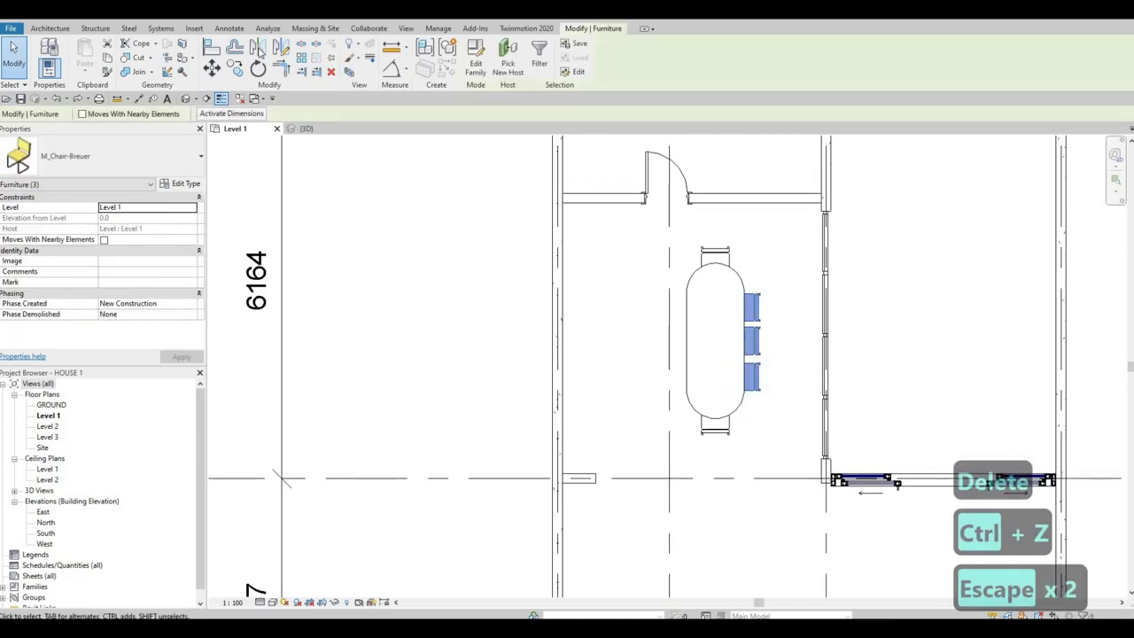
click(256, 48)
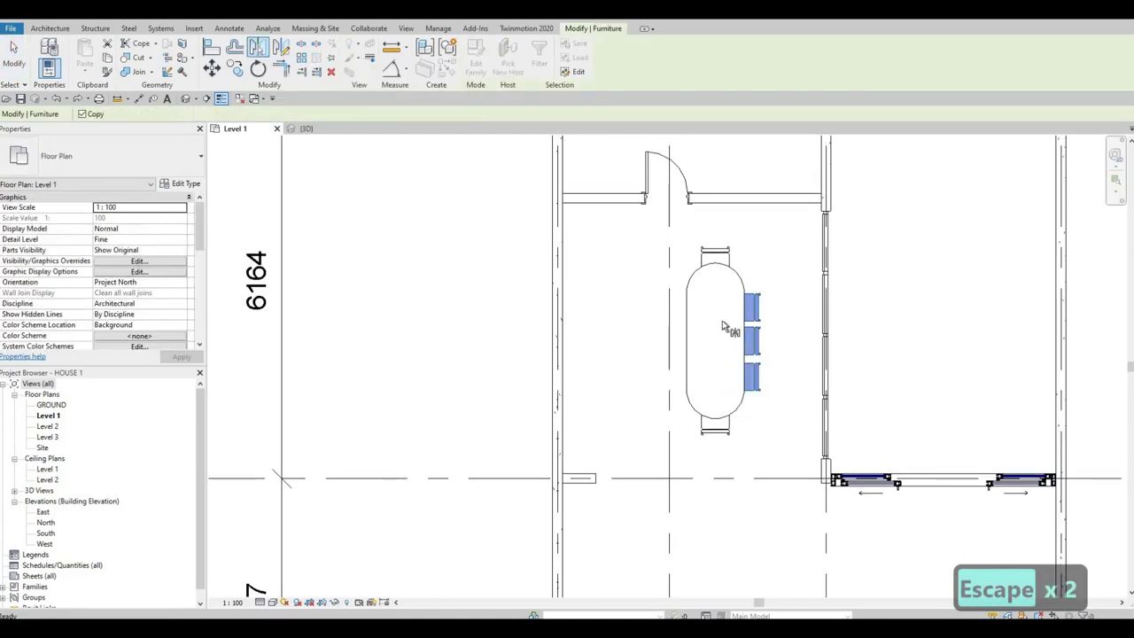
click(717, 326)
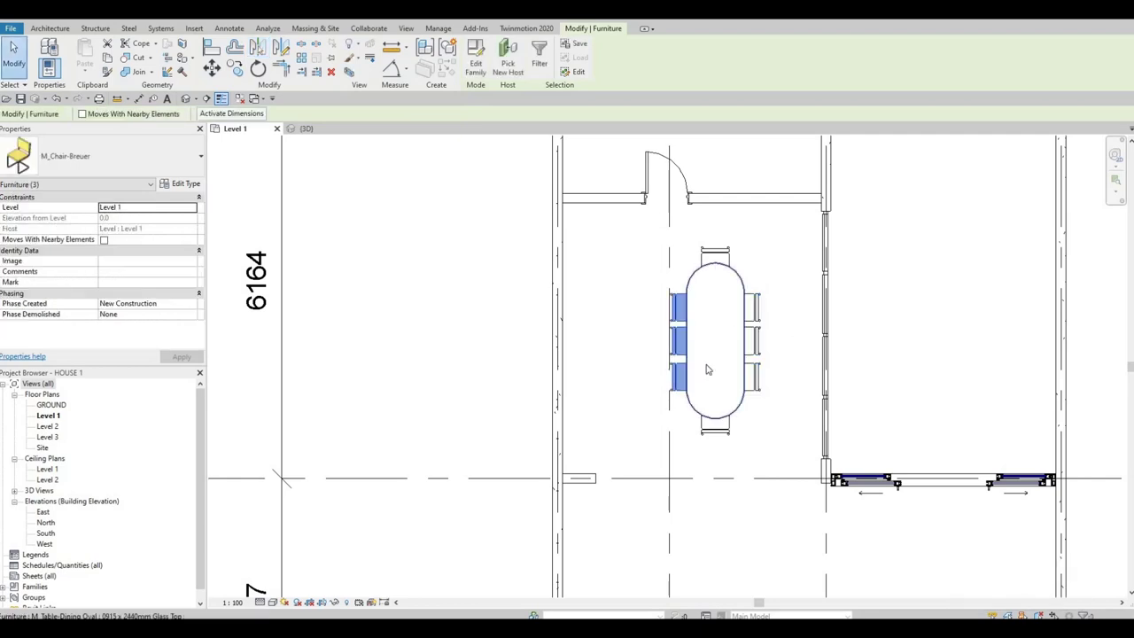
key(Escape)
key(Escape)
key(Escape)
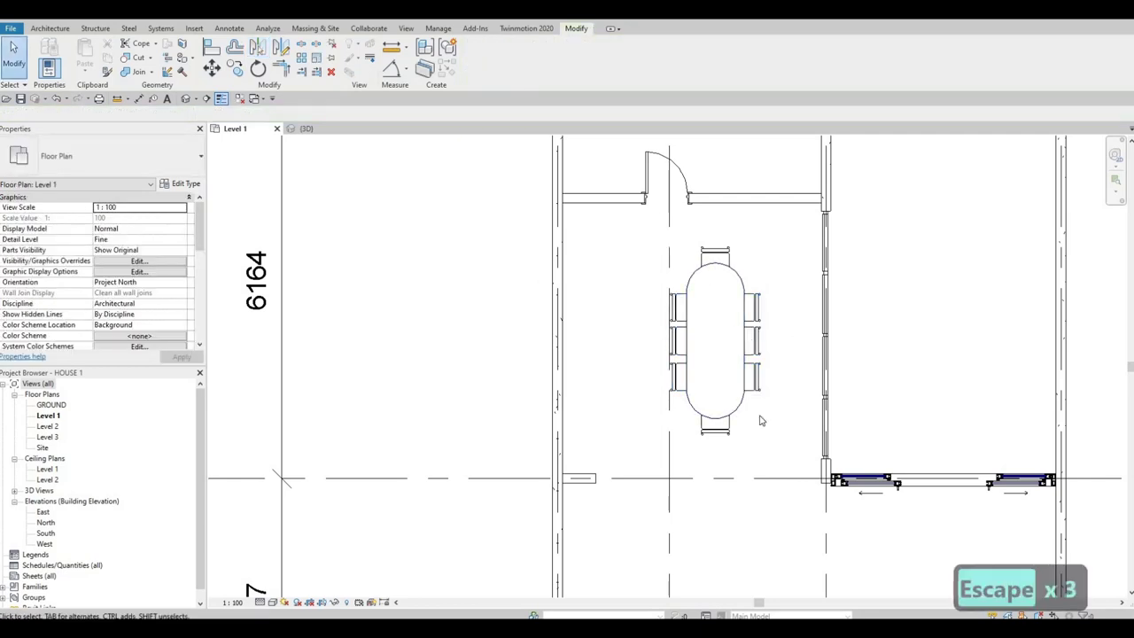
Step: Nudge the dining table and all its chairs together six increments right and one back left, and deselect them
drag(642, 232, 772, 458)
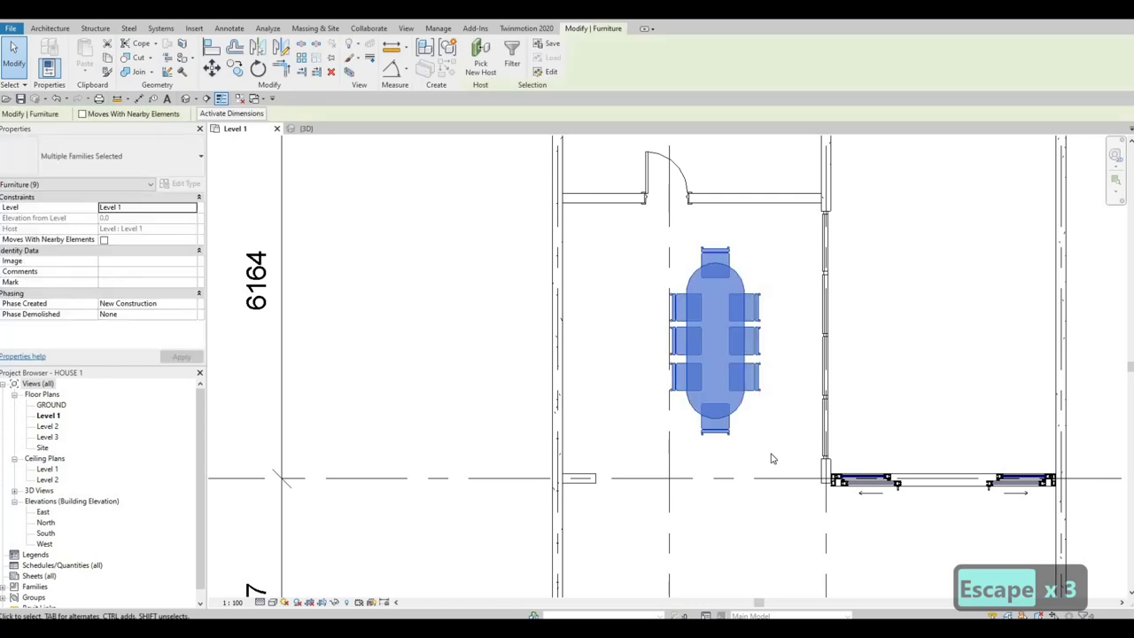
key(Right)
key(Right)
key(Right)
key(Right)
key(Right)
key(Right)
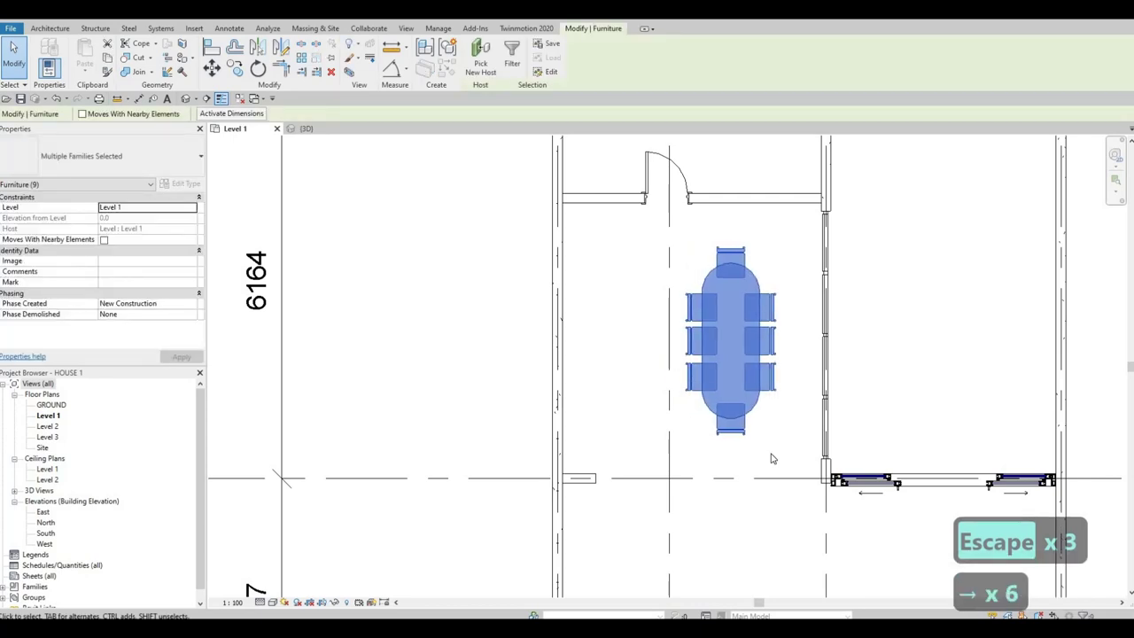
key(Left)
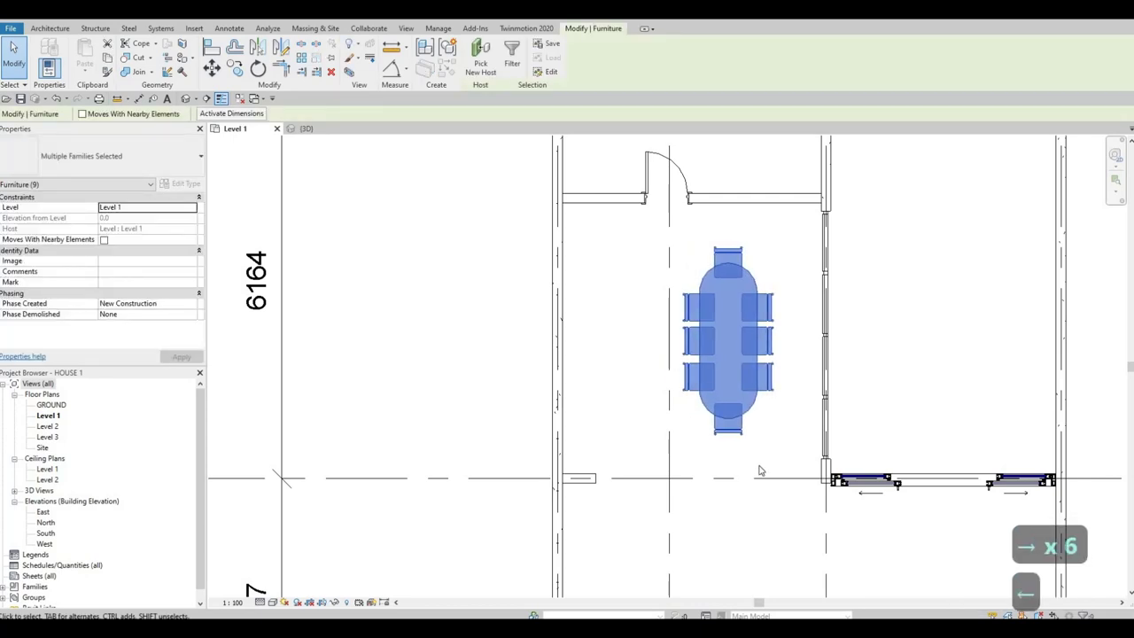
middle_drag(786, 439, 767, 352)
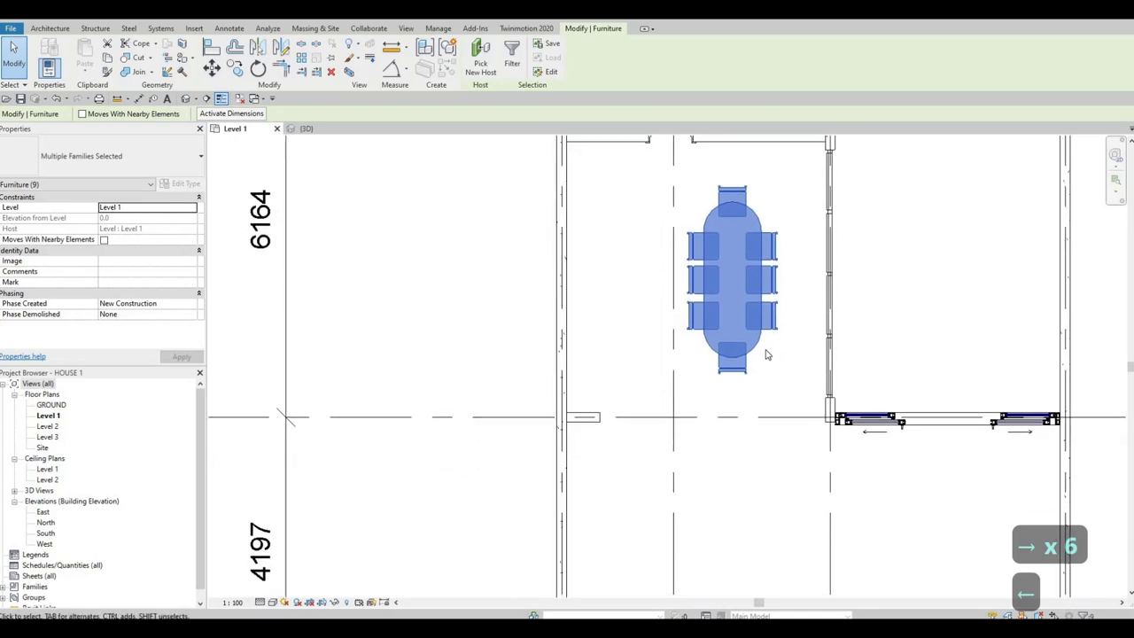
key(Escape)
Step: Load the M_Table-Coffee family from the Furniture > Tables folder
scroll(837, 467, down, 2)
middle_drag(837, 467, 814, 427)
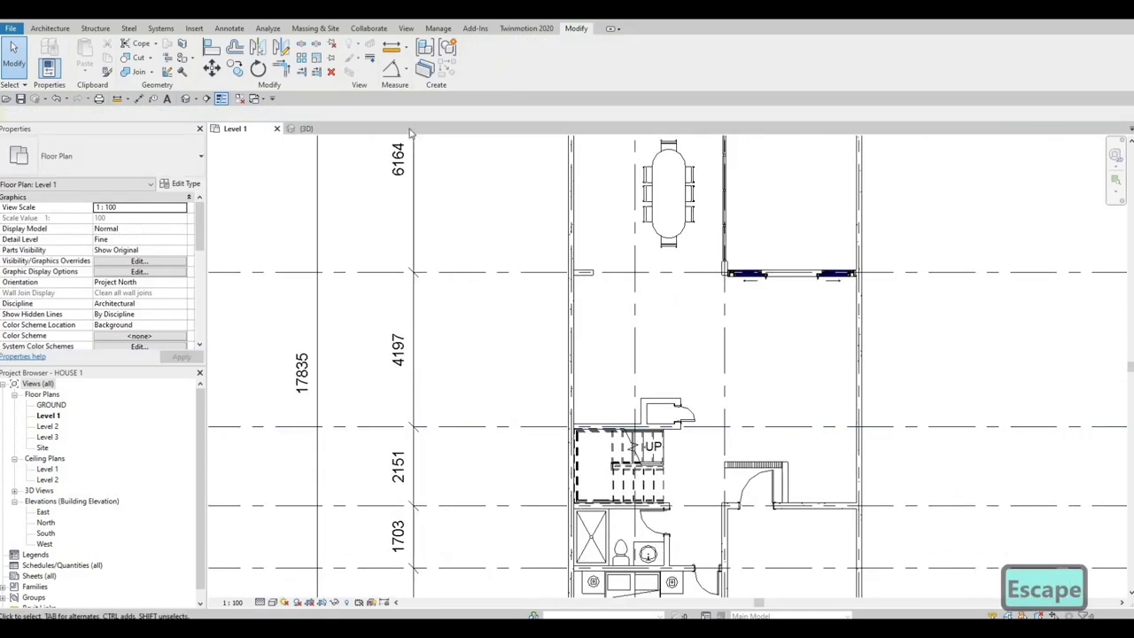
click(194, 29)
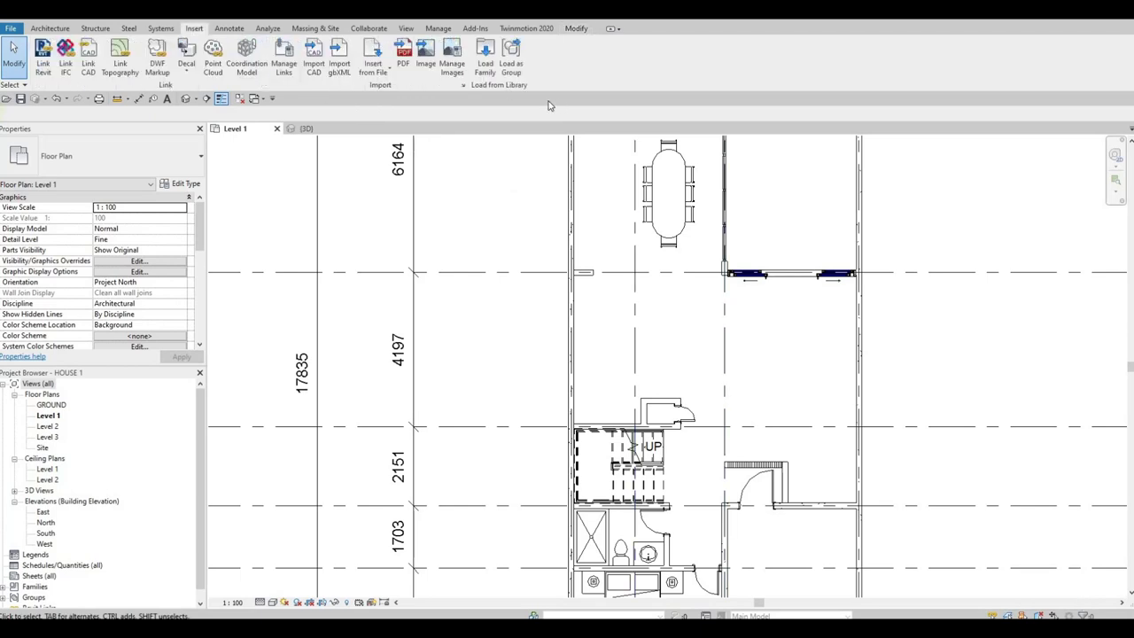
click(488, 68)
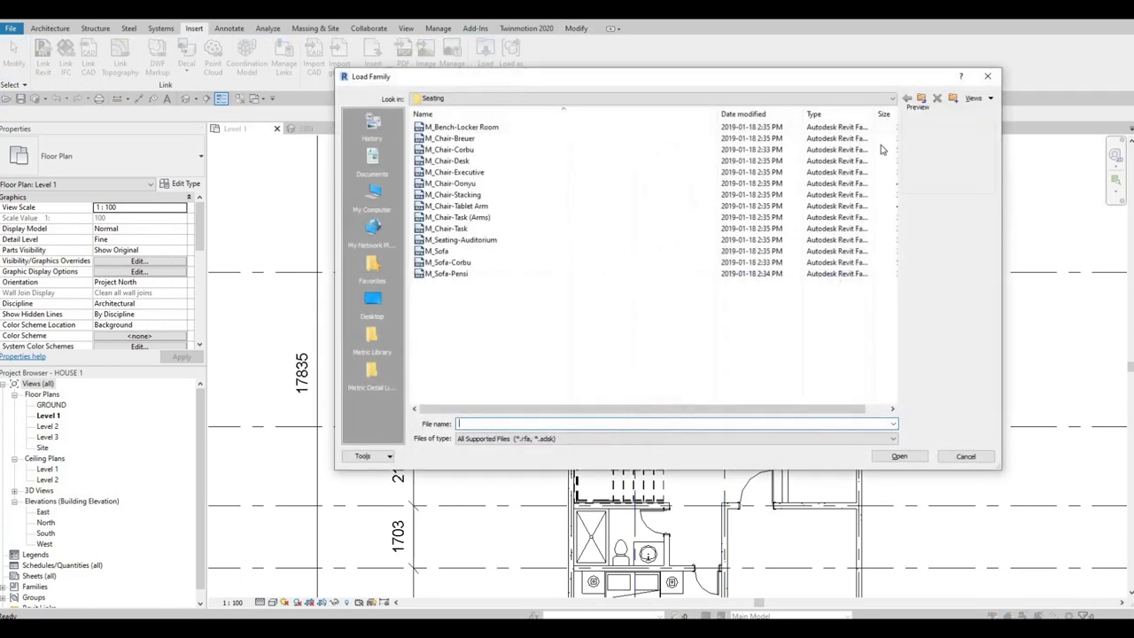
click(922, 98)
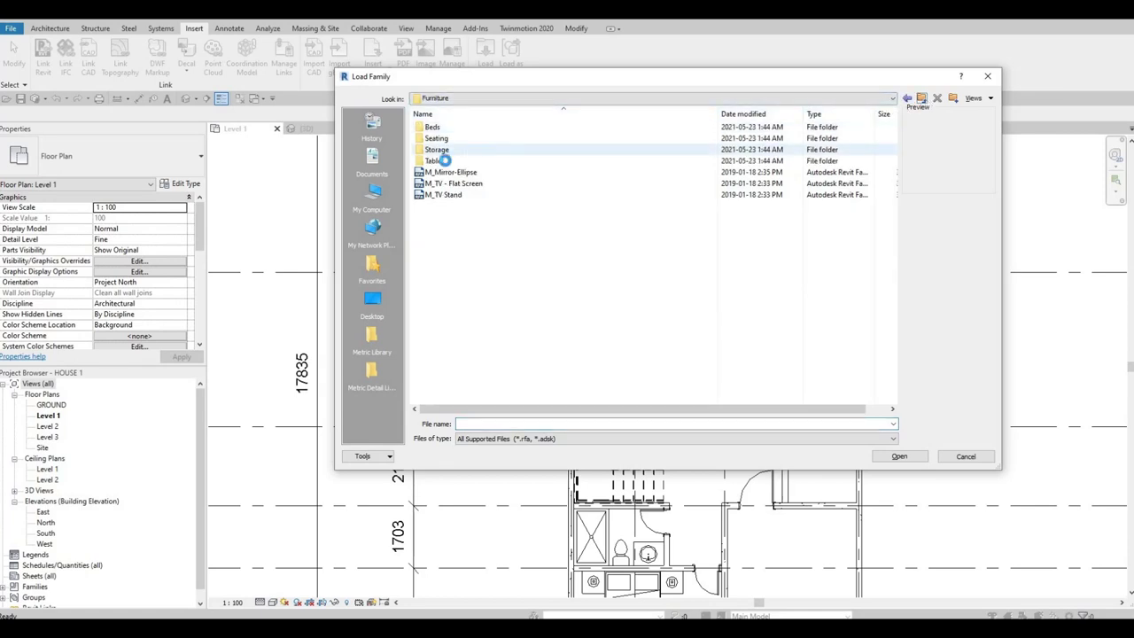
double_click(444, 161)
double_click(478, 160)
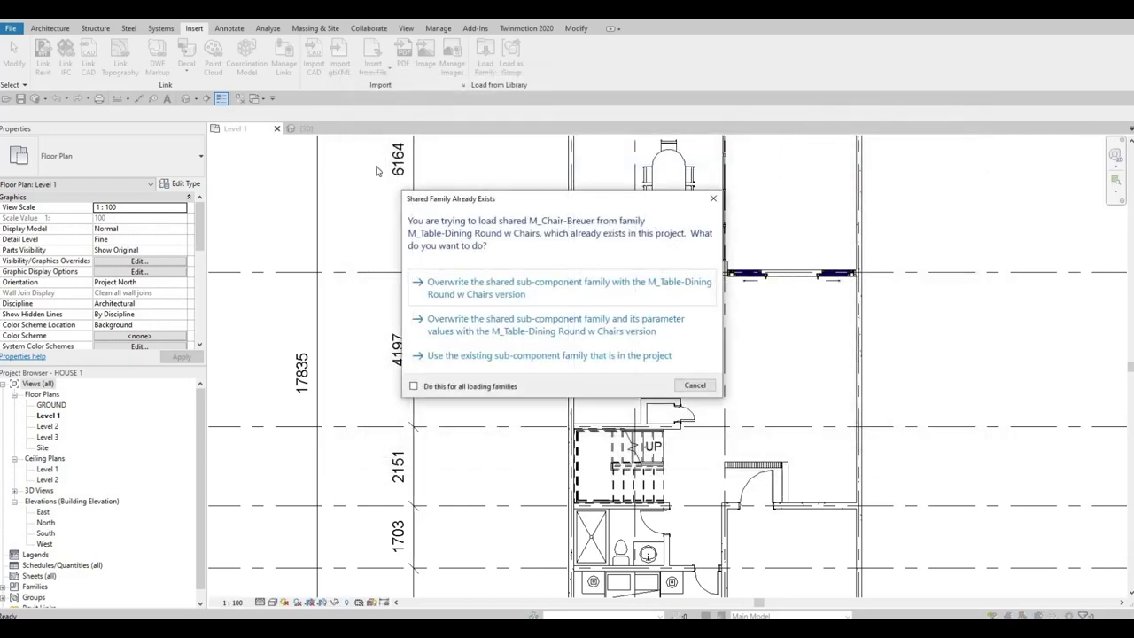
key(Escape)
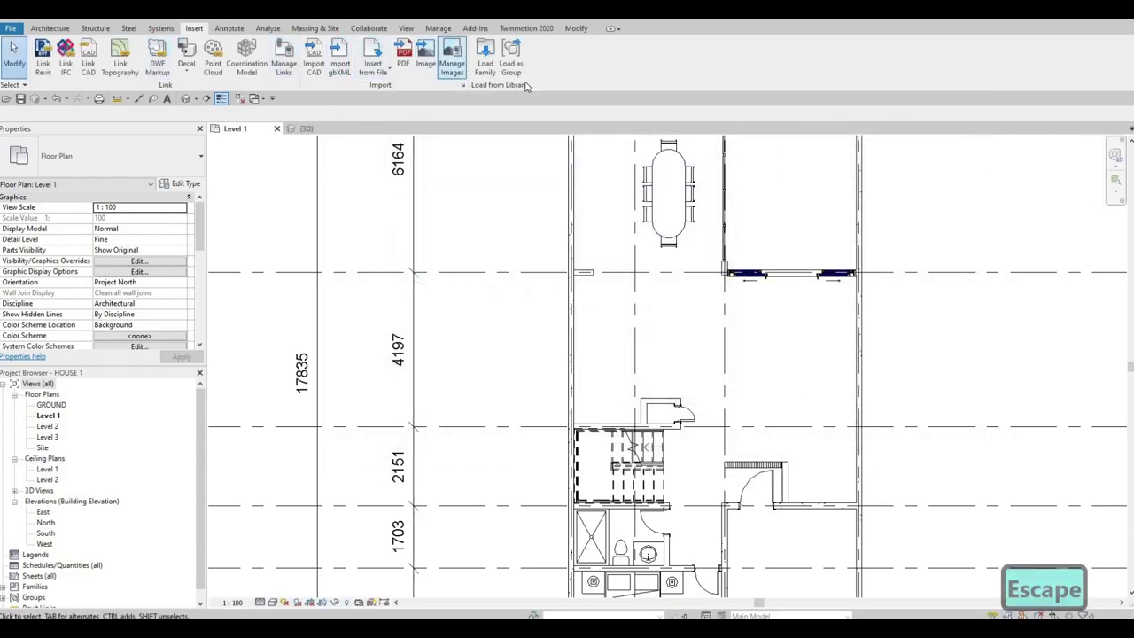
click(485, 62)
double_click(479, 145)
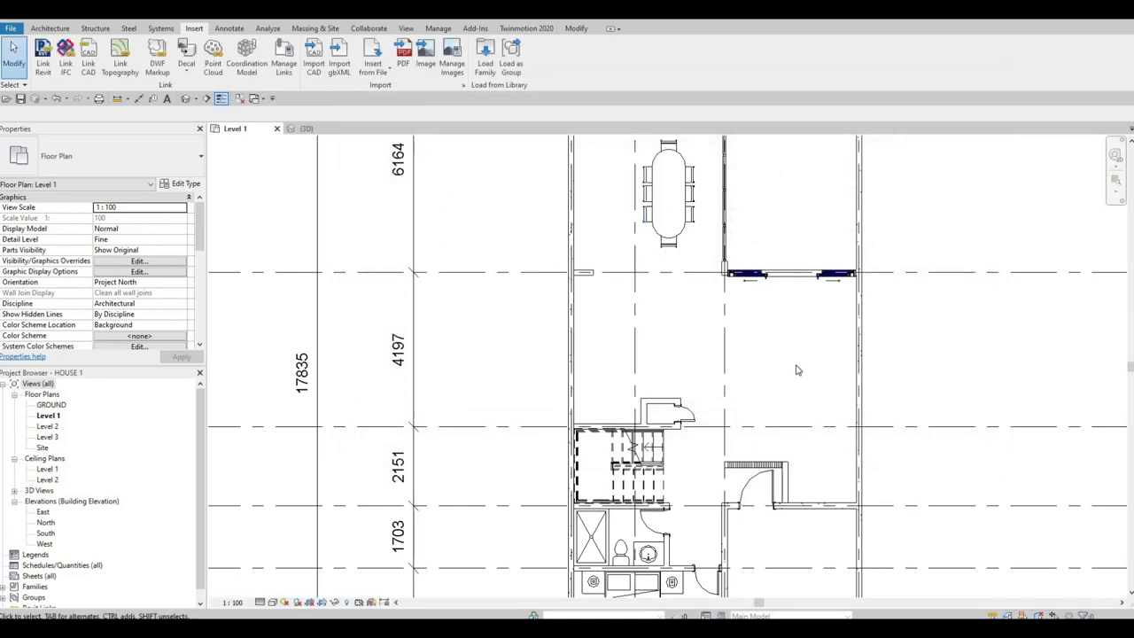
Step: Place one 0610 x 0610 x 0610mm coffee table in the room below the sliding doors, about 1400 mm from the right exterior wall
key(c)
key(m)
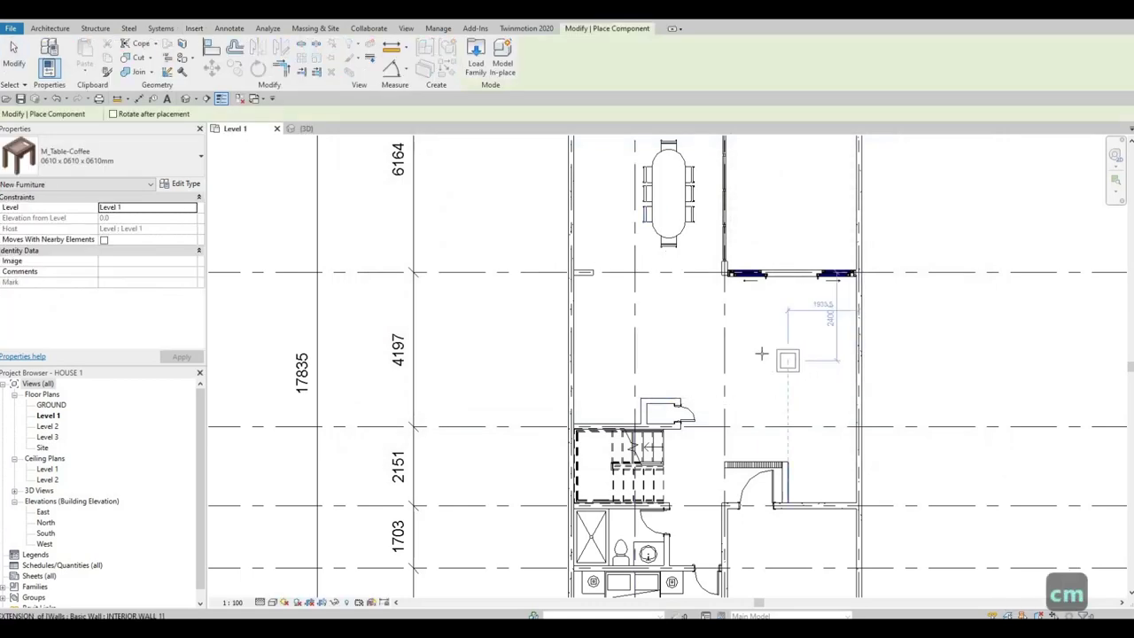
click(806, 385)
key(Escape)
key(Escape)
key(Escape)
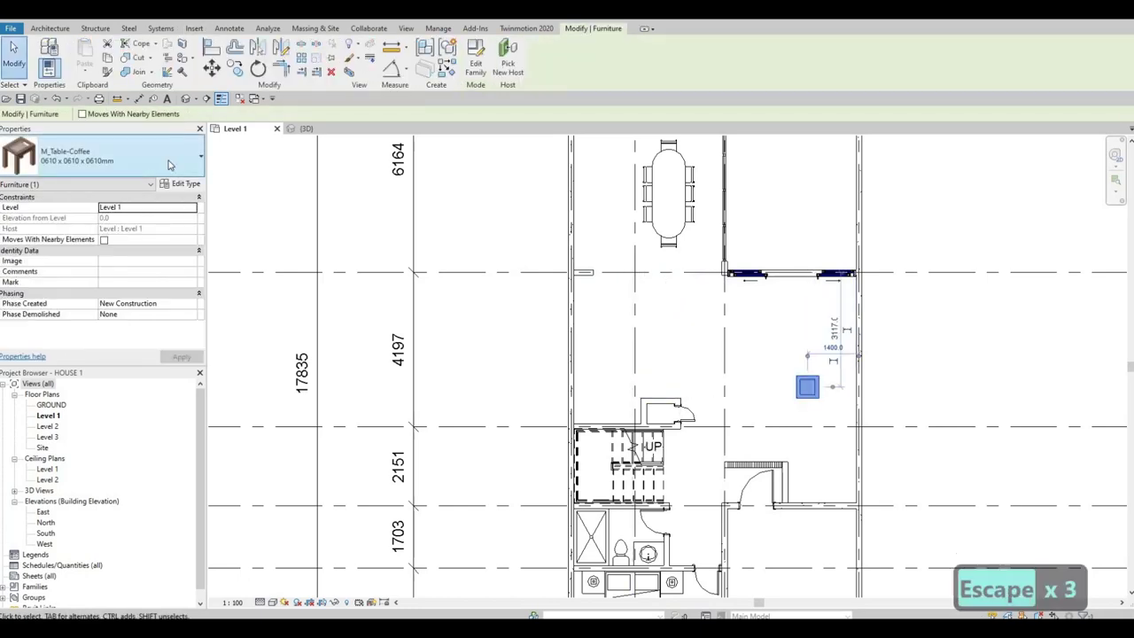
Step: Change the coffee table's type to 0915 x 1830 x 0457mm and rotate it 90 degrees so its long side runs vertically
click(168, 163)
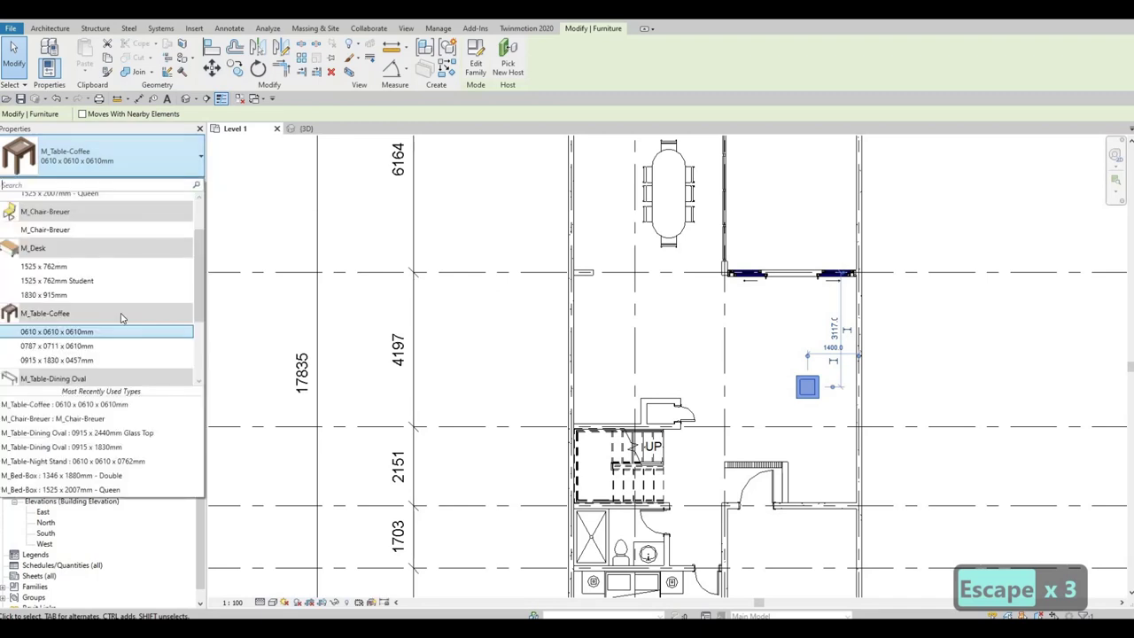
click(101, 360)
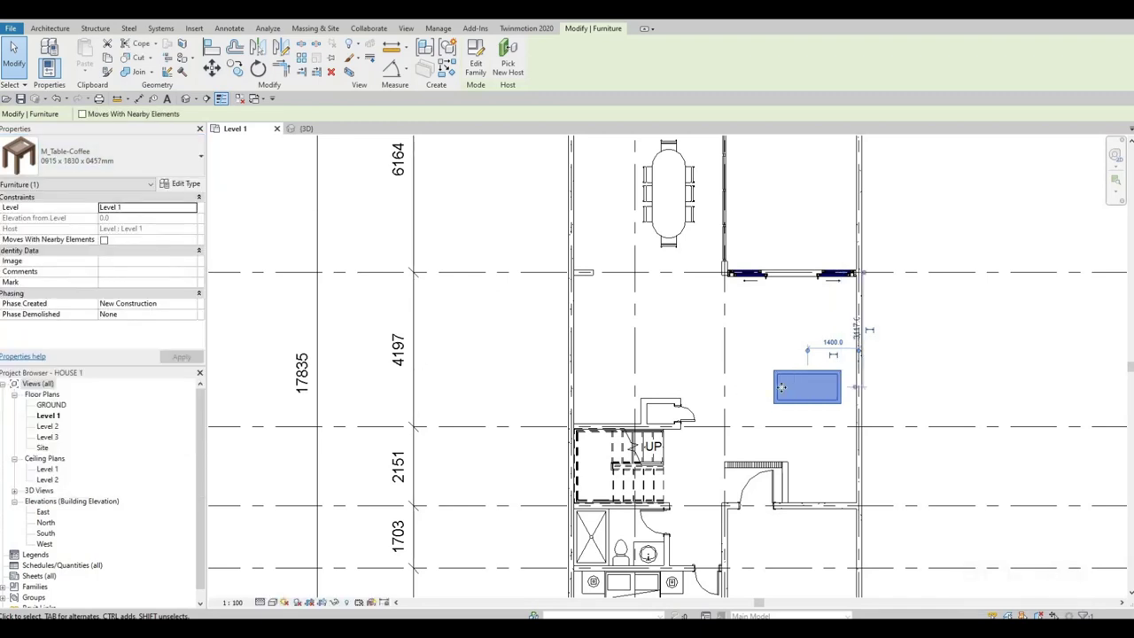
key(space)
scroll(792, 375, up, 2)
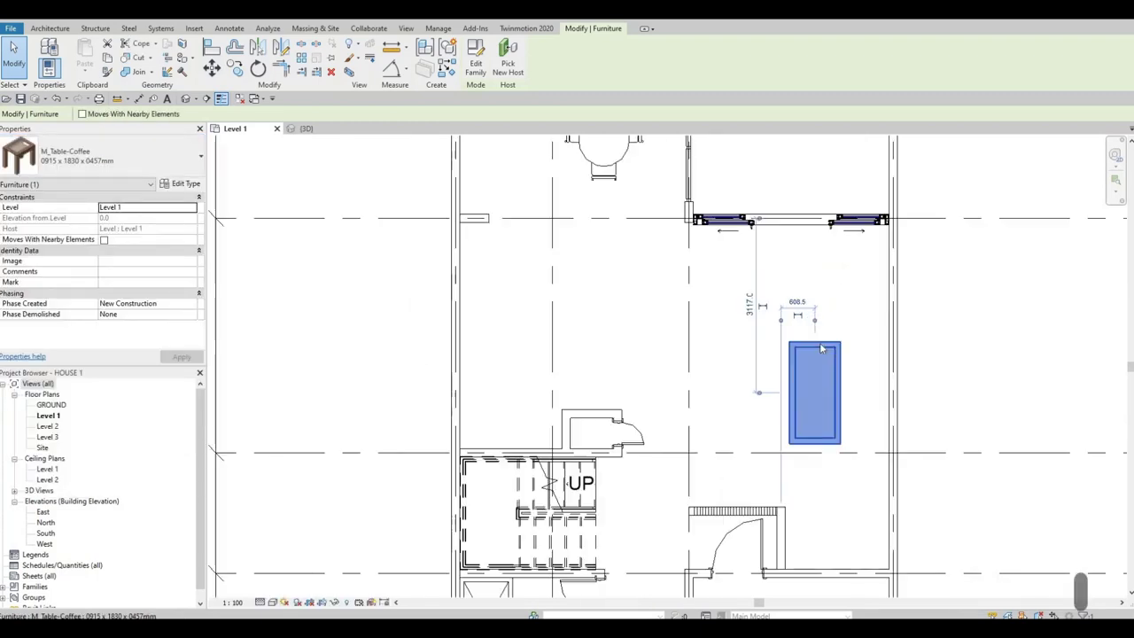
key(Escape)
key(Escape)
Step: Move the coffee table up and slightly left, to about 2700 mm below the sliding-door wall
click(821, 371)
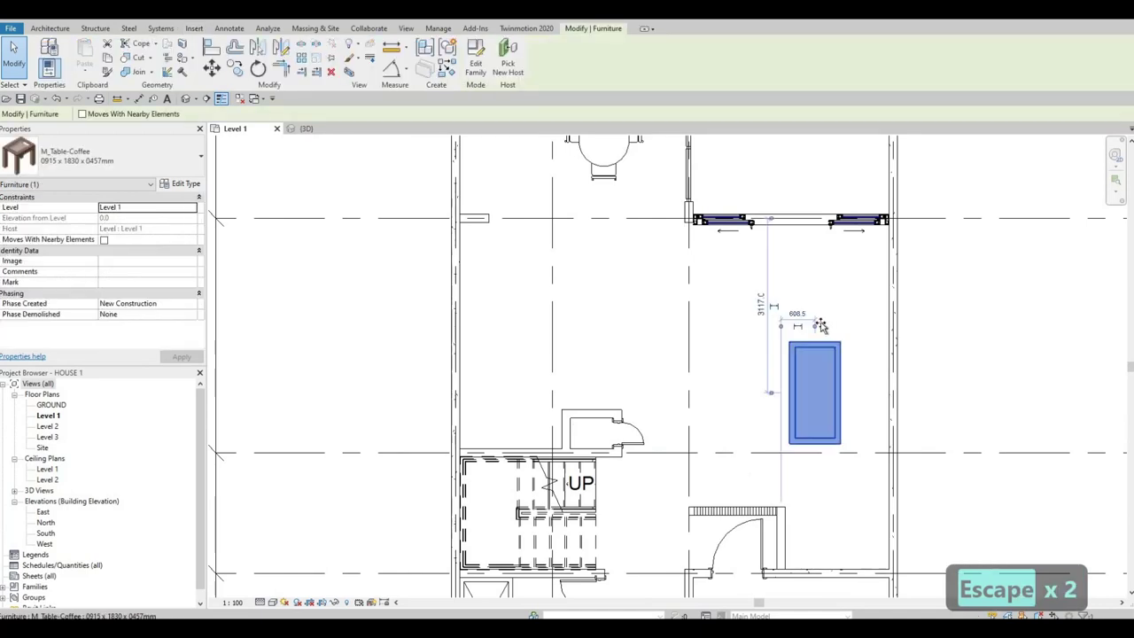
drag(821, 354, 819, 328)
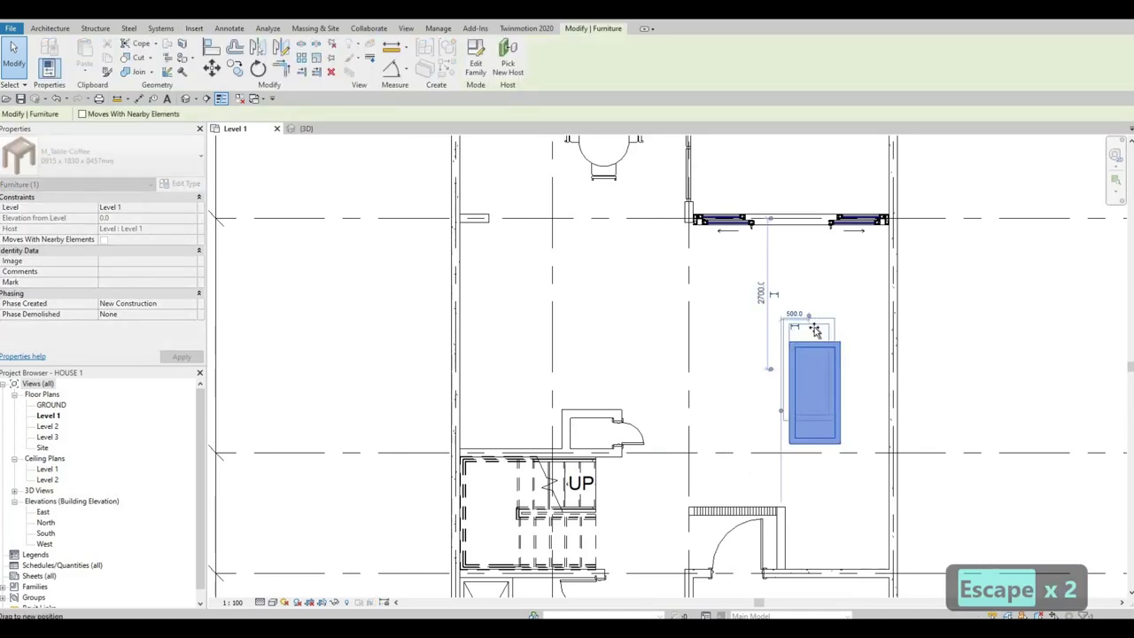
drag(806, 366, 808, 365)
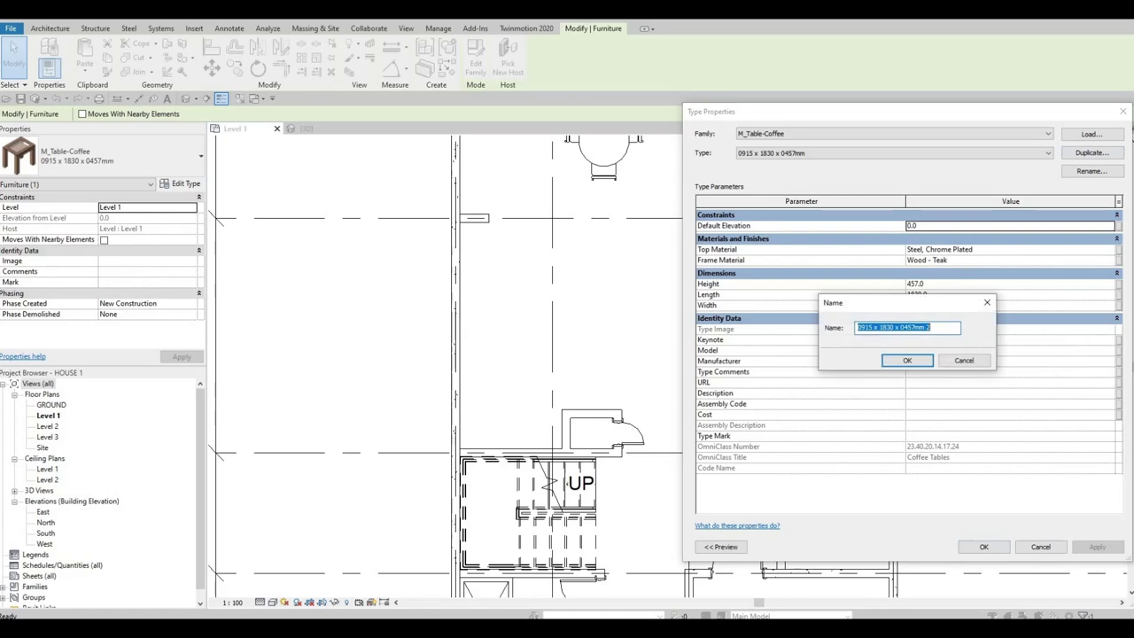
Step: Name the duplicated type "coffee table" and set its length to 1600 and its width to 700
text(ee table)
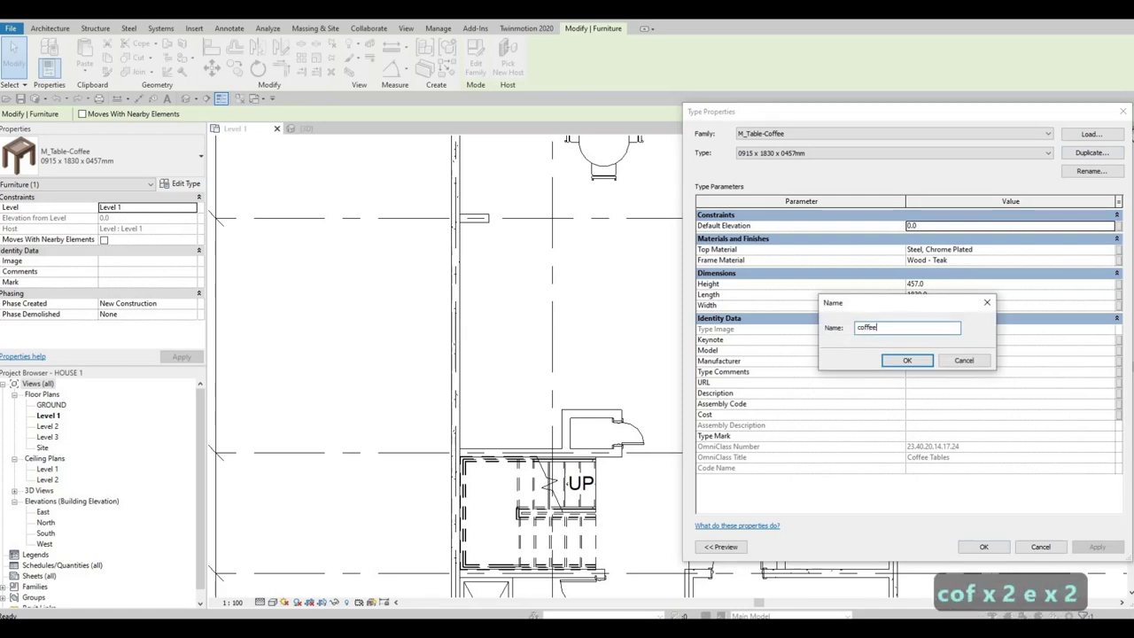
click(908, 363)
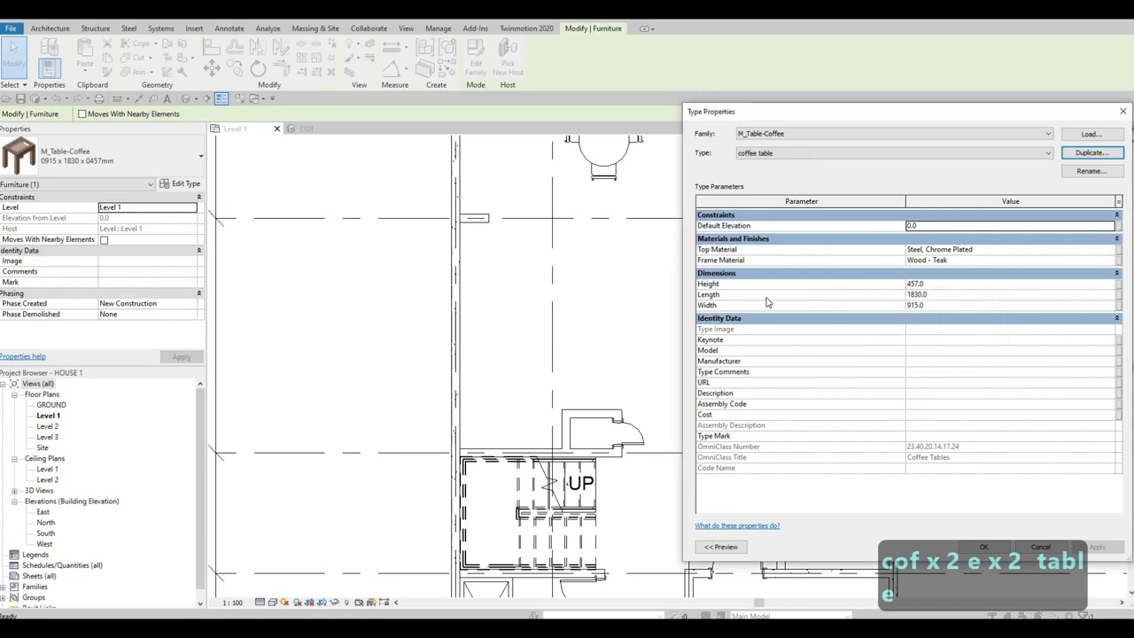
click(937, 305)
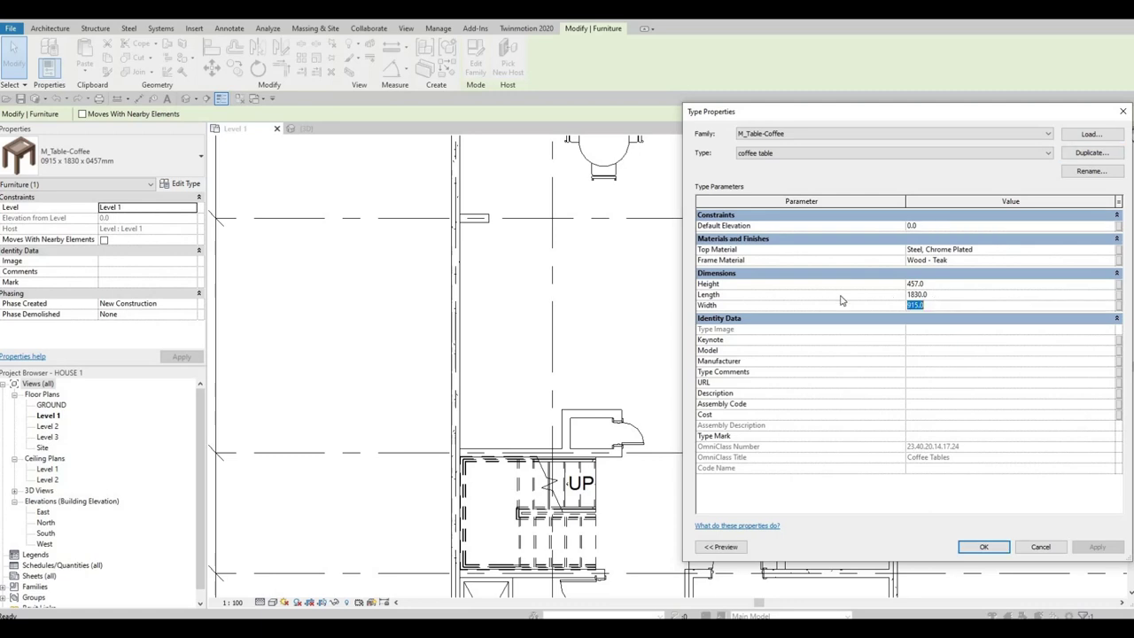
click(934, 296)
text(1600)
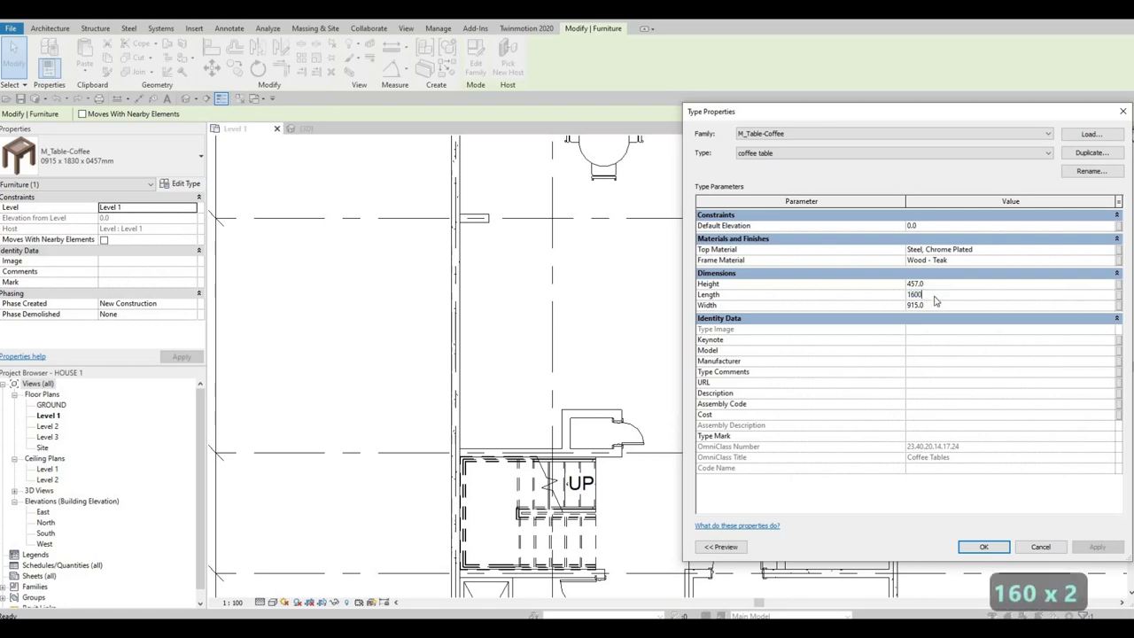
key(Return)
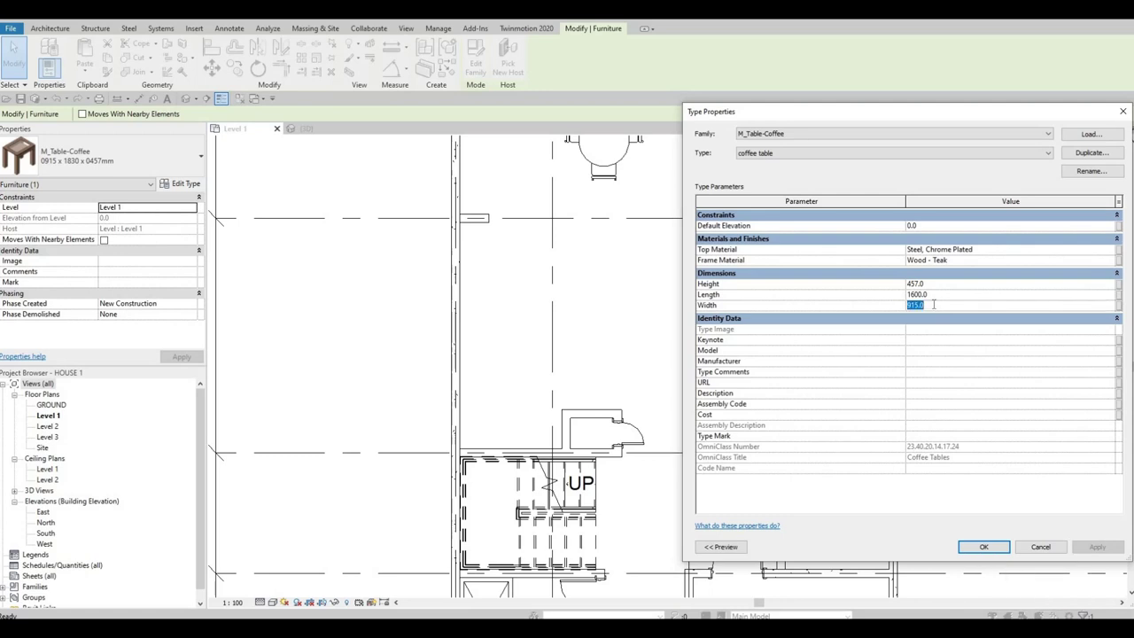
text(700)
key(Return)
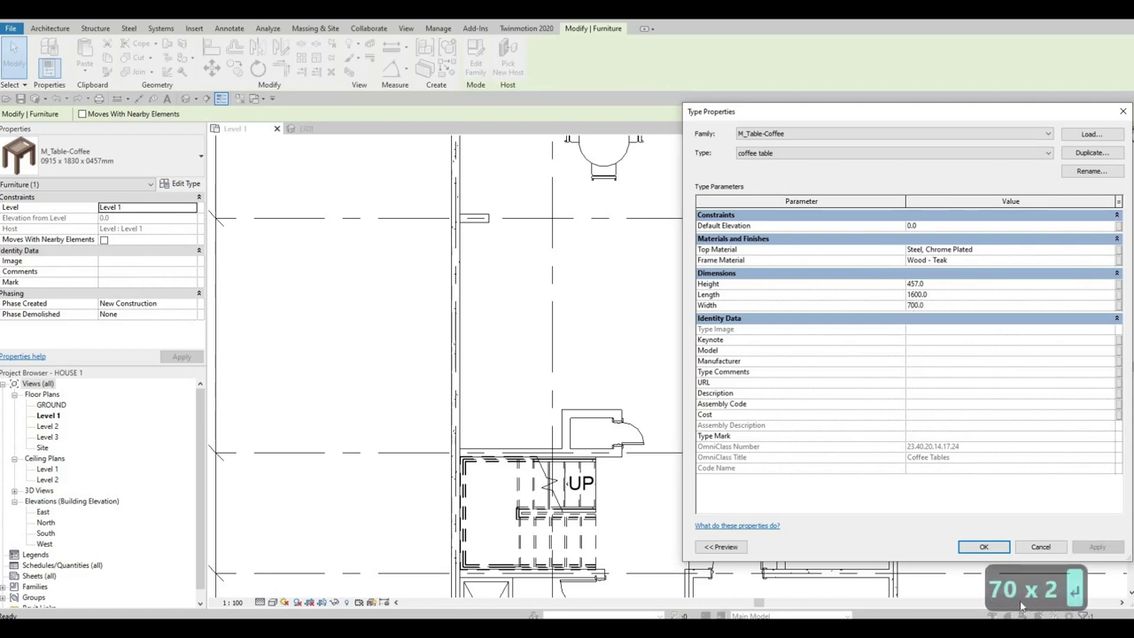
click(984, 546)
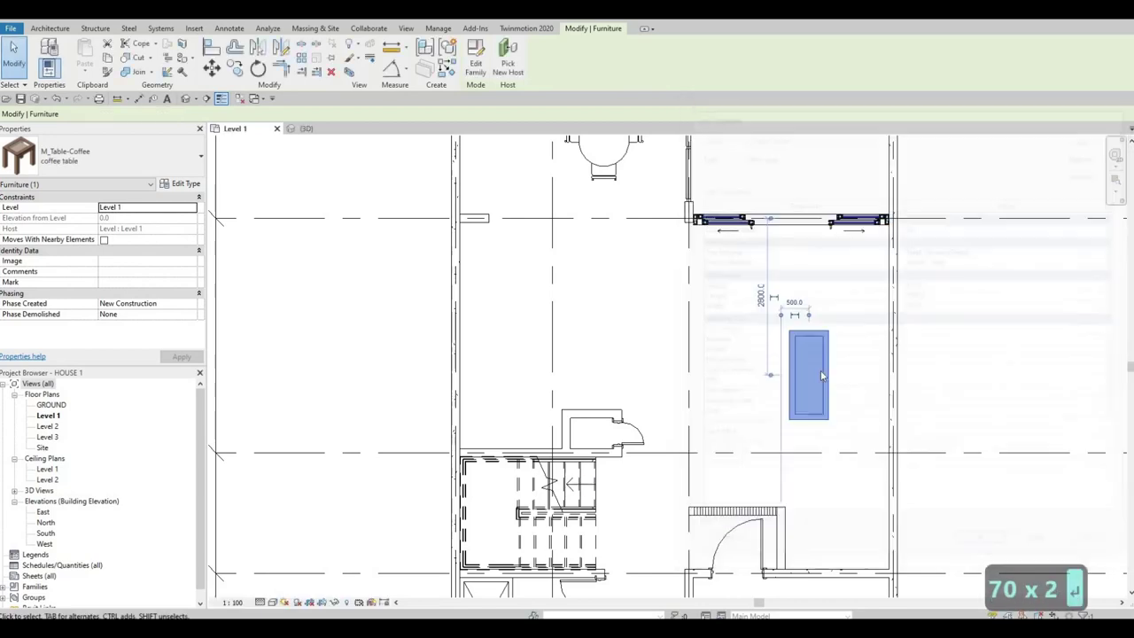
key(Escape)
key(Escape)
Step: Move the coffee table down to about 3000 mm below the sliding-door wall
scroll(835, 371, up, 2)
drag(836, 372, 710, 397)
middle_drag(818, 359, 853, 344)
drag(856, 347, 870, 362)
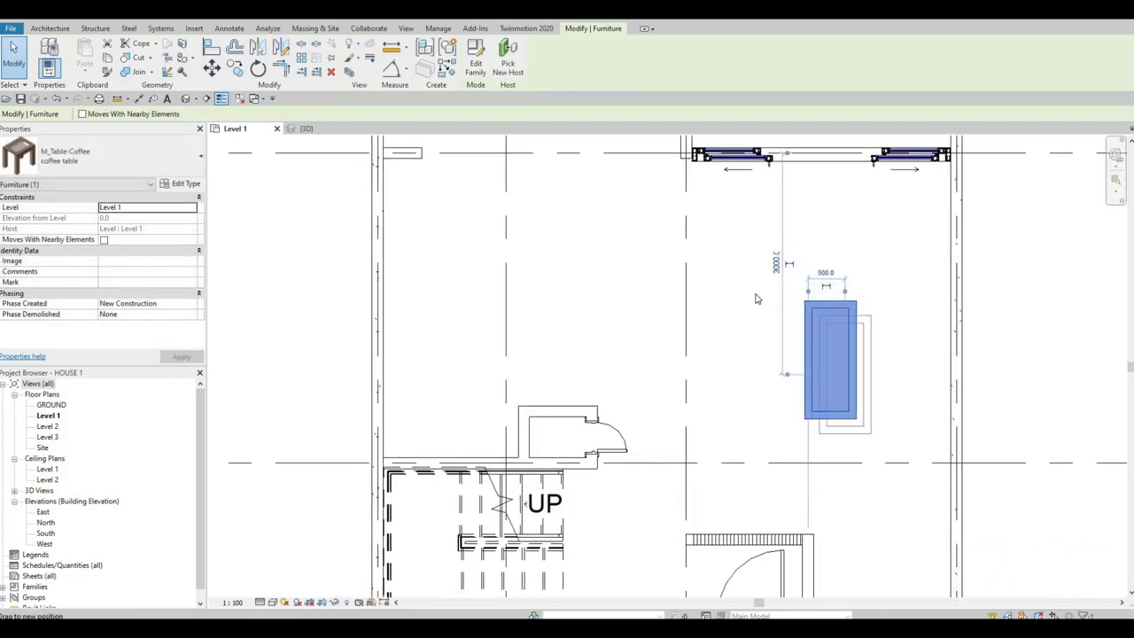
scroll(842, 348, down, 2)
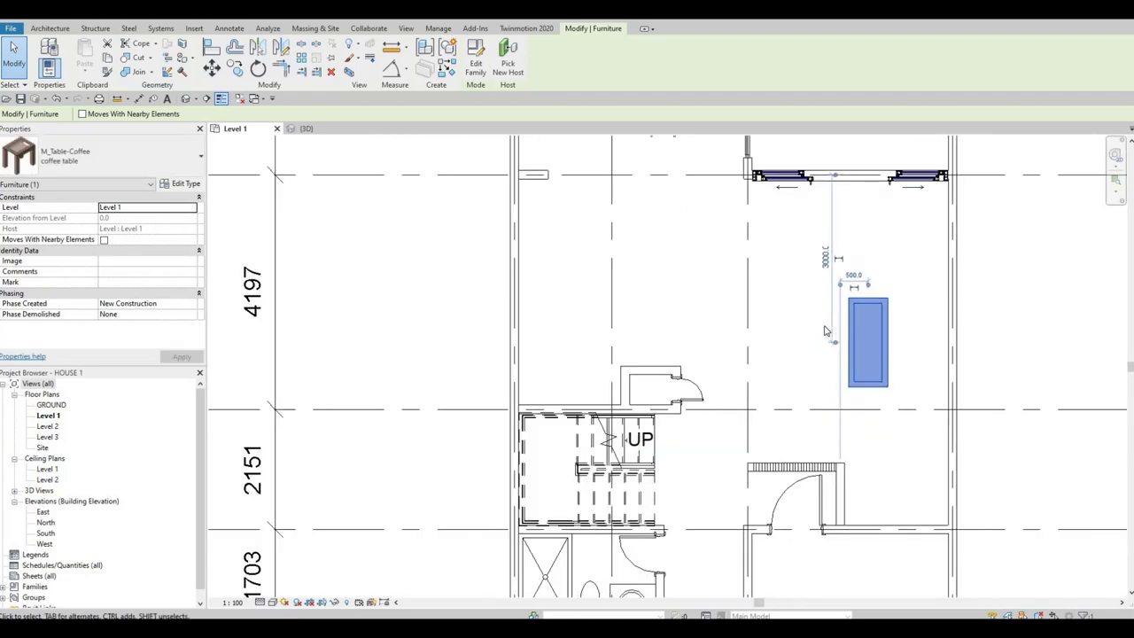
middle_drag(843, 366, 845, 345)
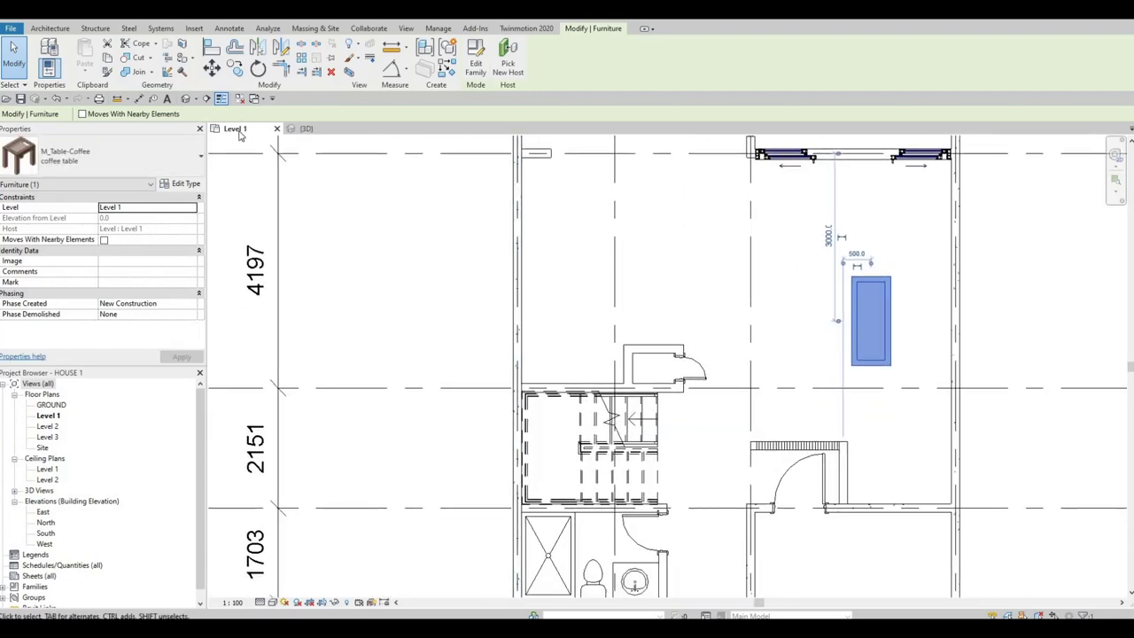
key(Escape)
key(Escape)
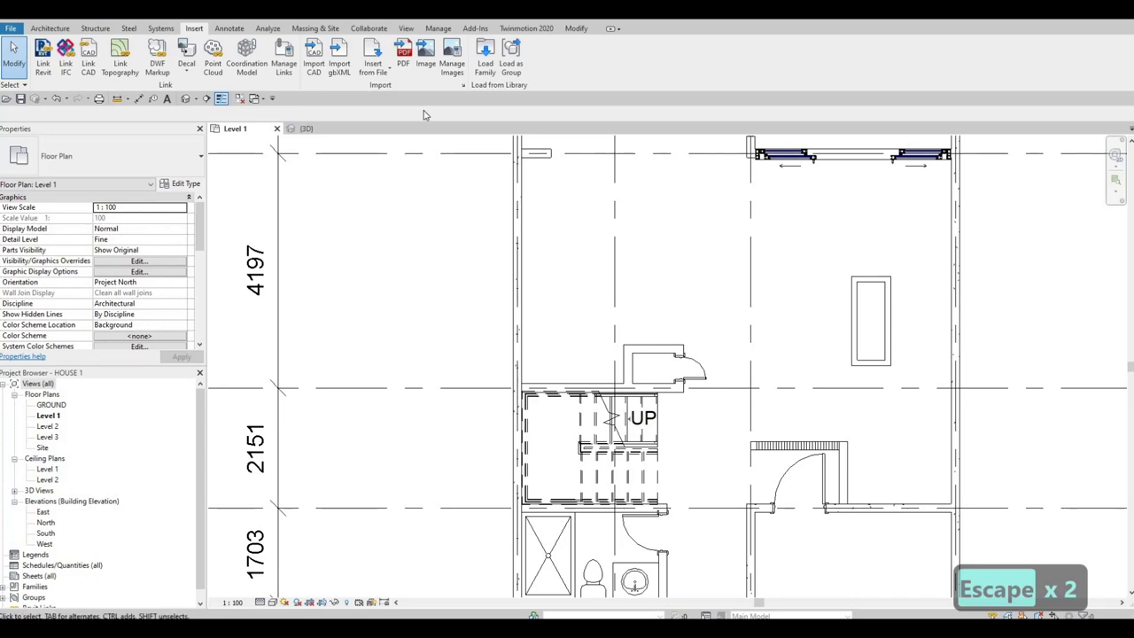
Step: Load the M_Sofa-Corbu family from the Furniture > Seating folder
click(482, 69)
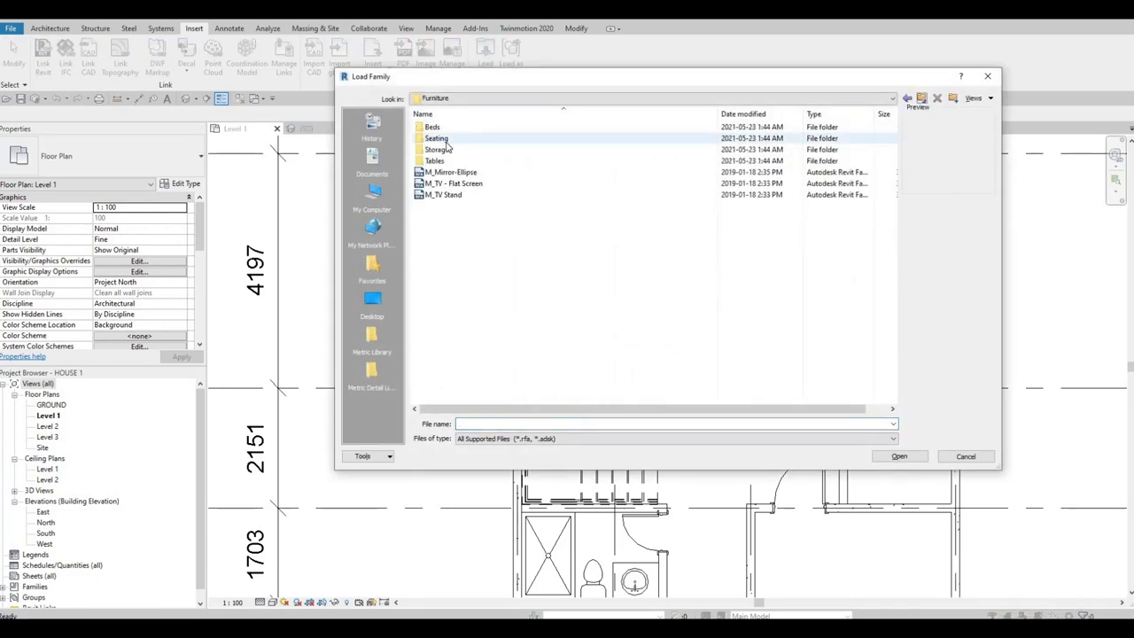
double_click(447, 142)
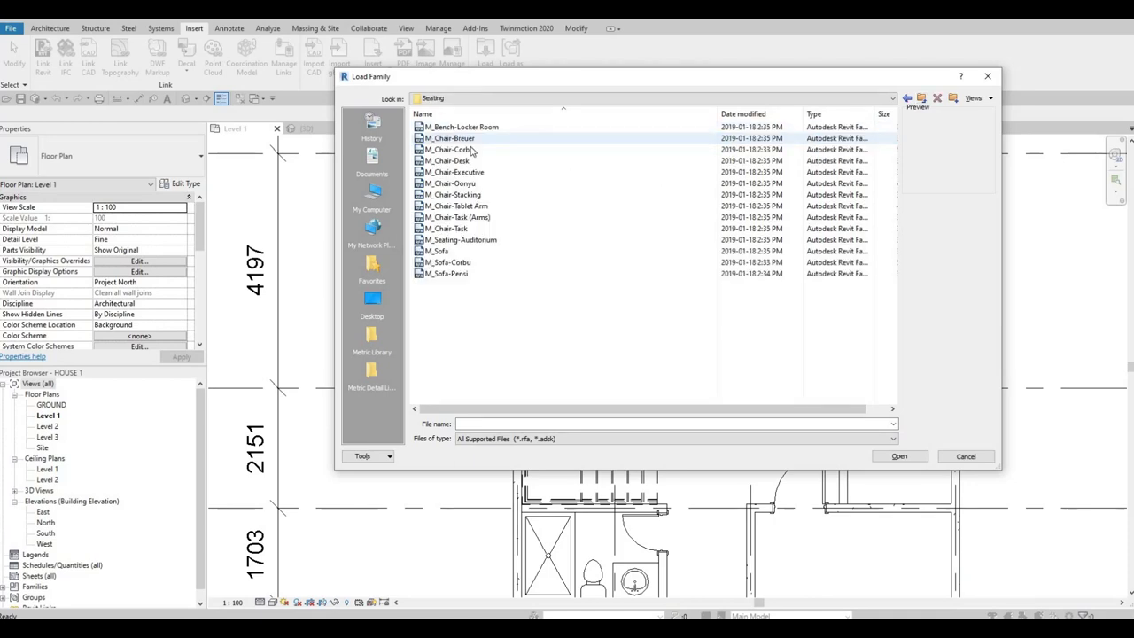
key(Down)
key(Down)
key(Down)
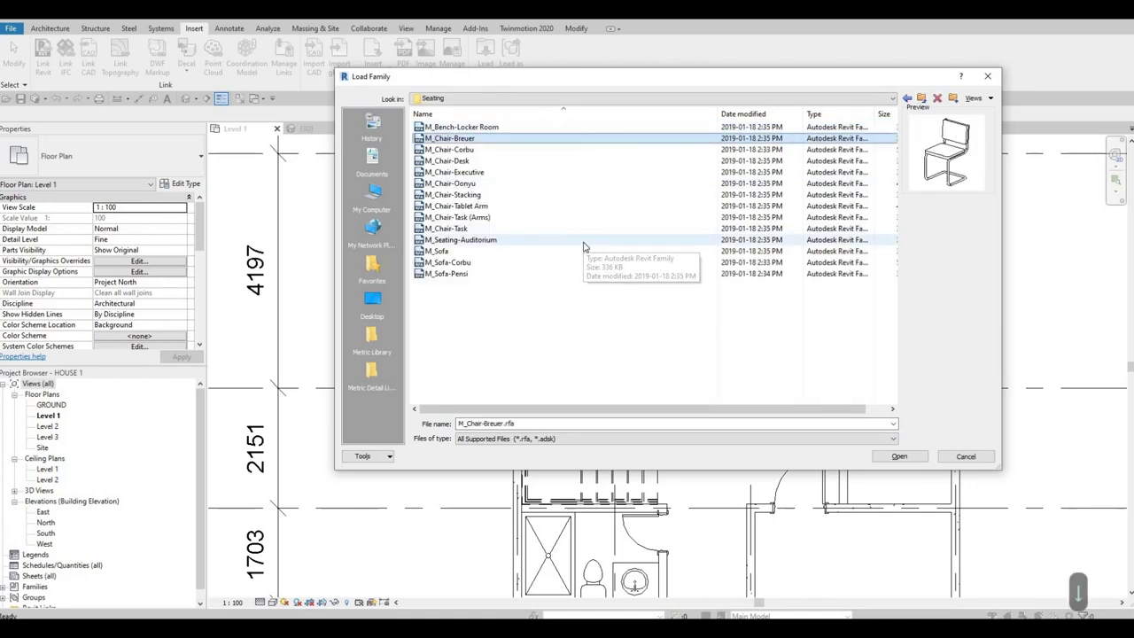
key(Down)
key(Down)
key(Down)
key(Down)
key(Down)
key(Down)
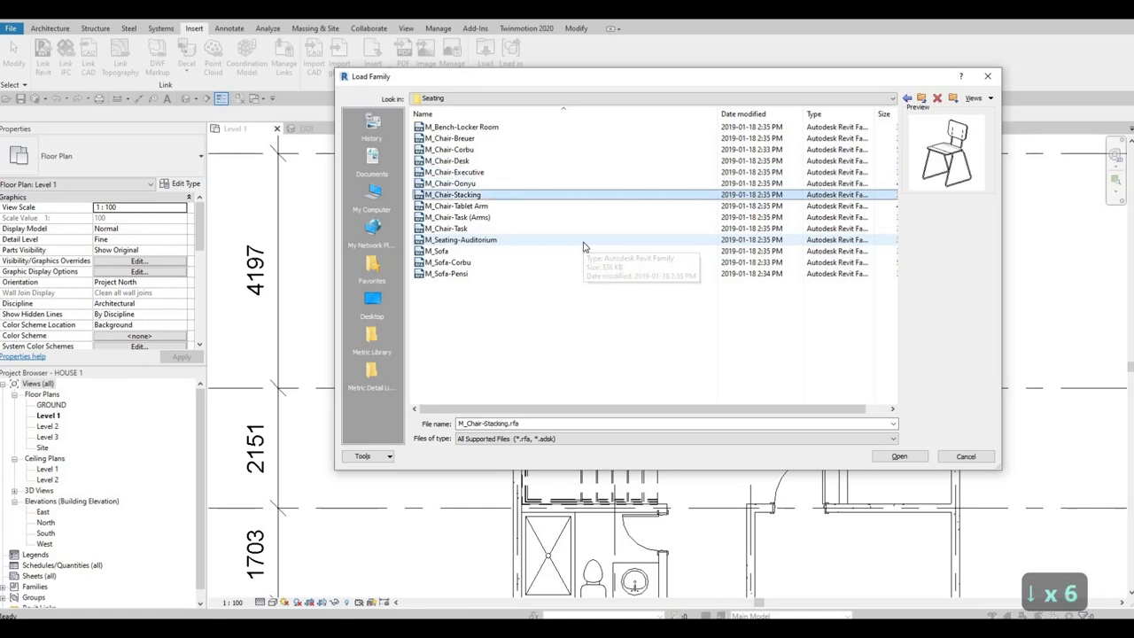
key(Down)
key(Down)
key(Down)
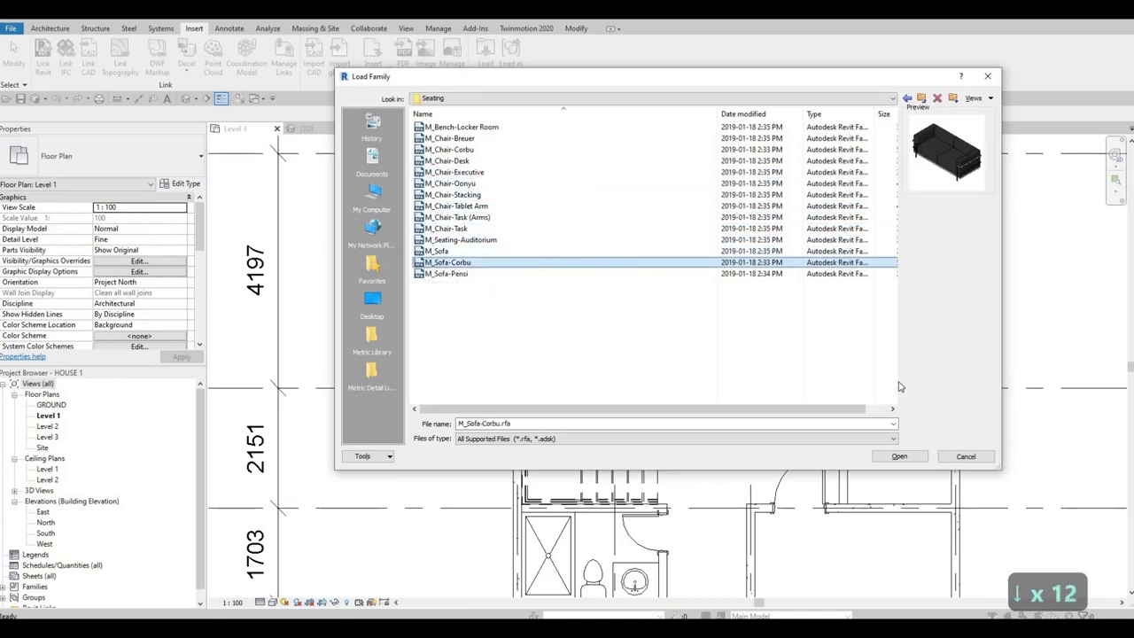
click(897, 457)
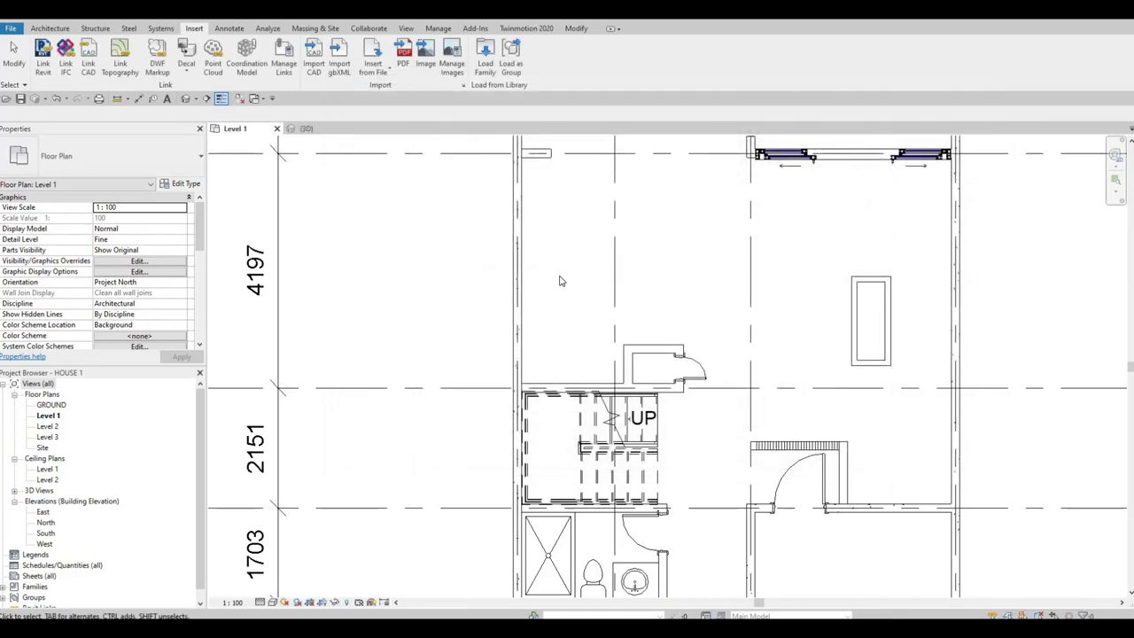
Step: Place one M_Sofa-Corbu sofa to the left of the coffee table, facing it, about 2160 mm below the sliding-door wall
key(c)
key(m)
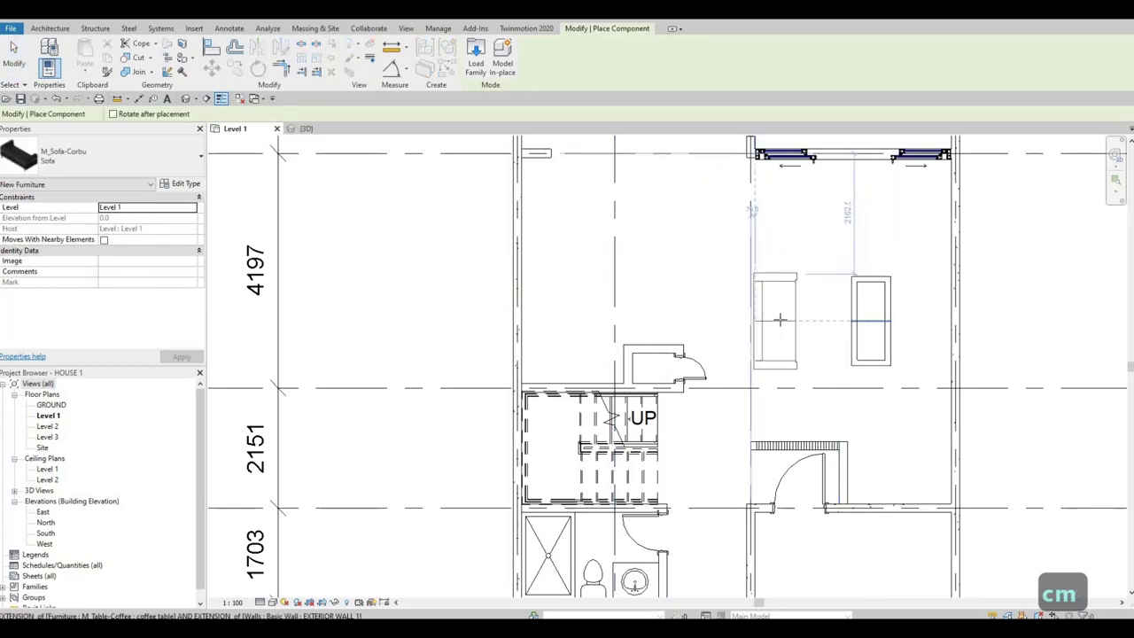
click(759, 342)
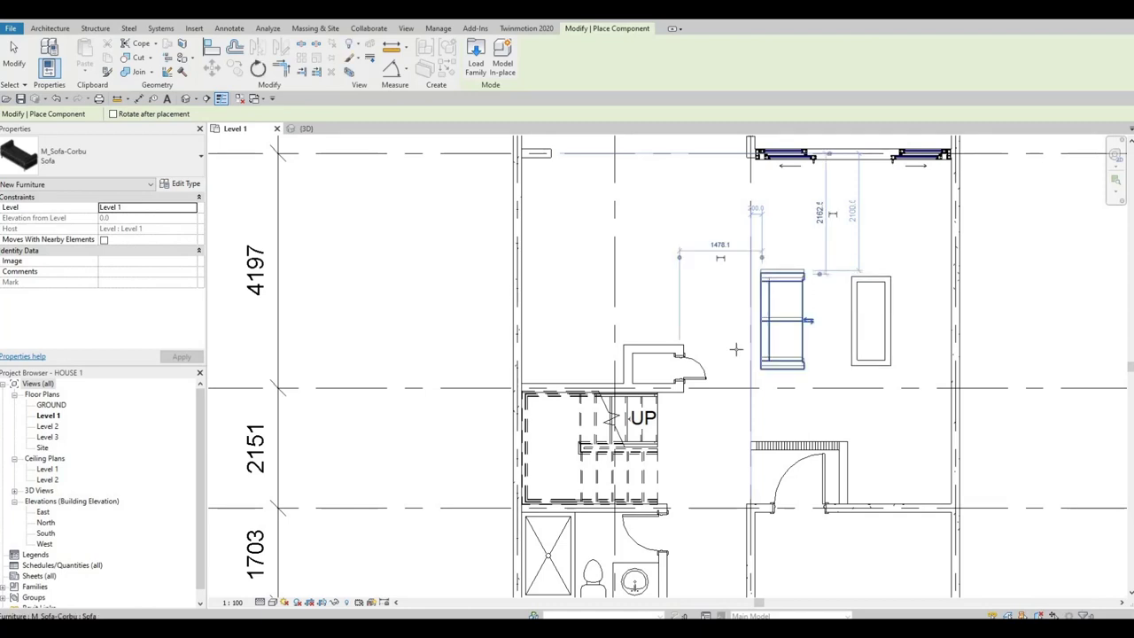
key(Escape)
key(Escape)
key(Escape)
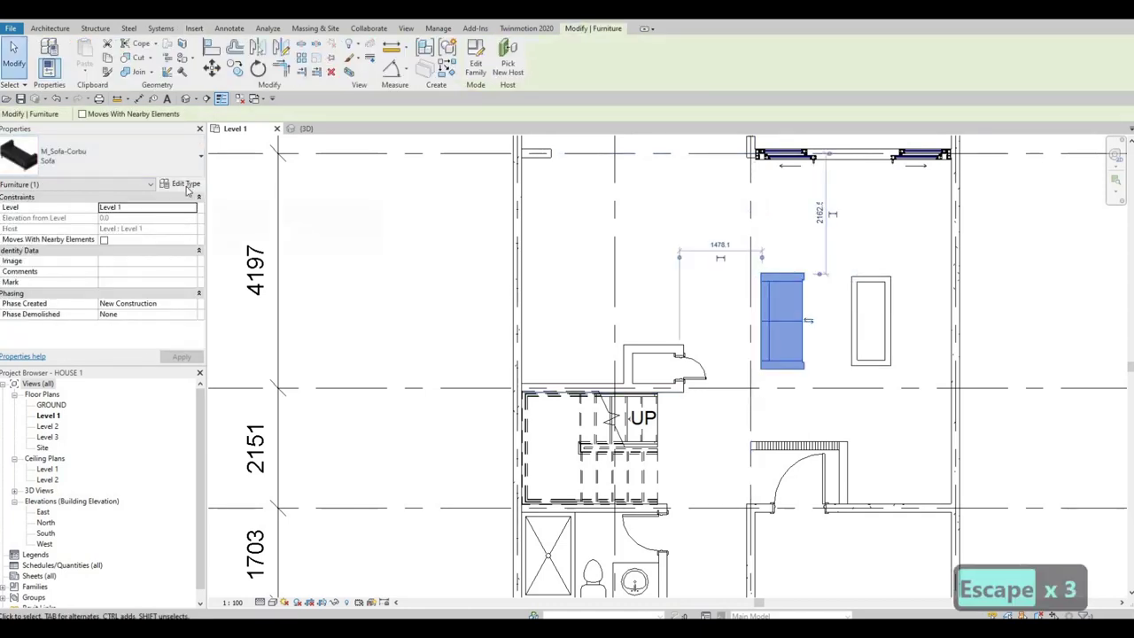
Step: Duplicate the sofa's type as Sofa 2 with a width of 2300 and a depth of 600
click(187, 184)
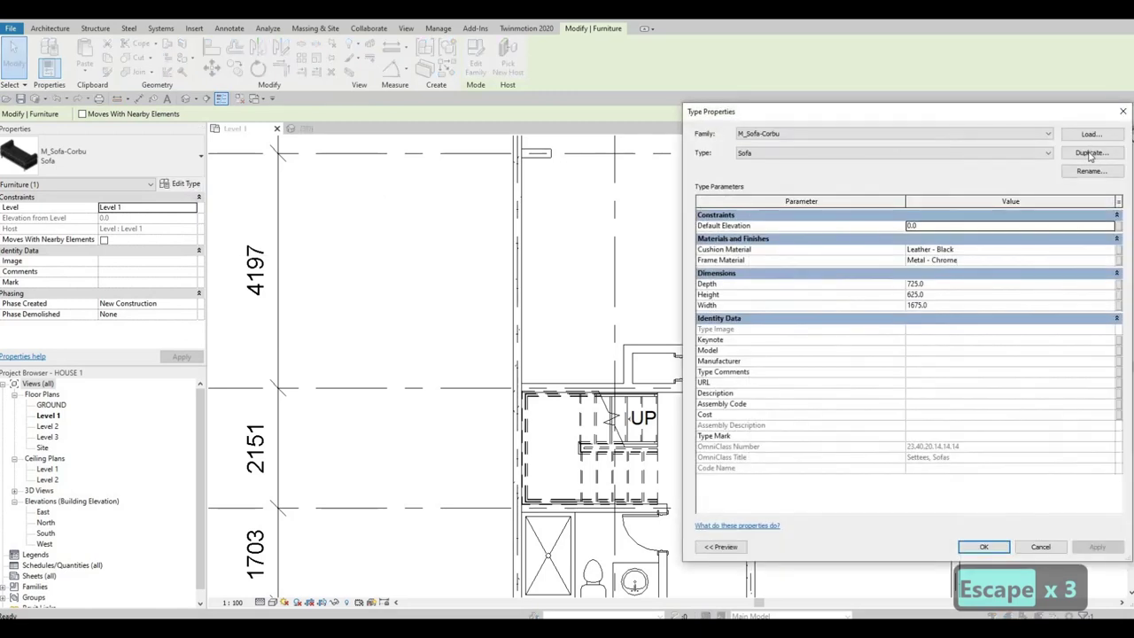
click(1091, 153)
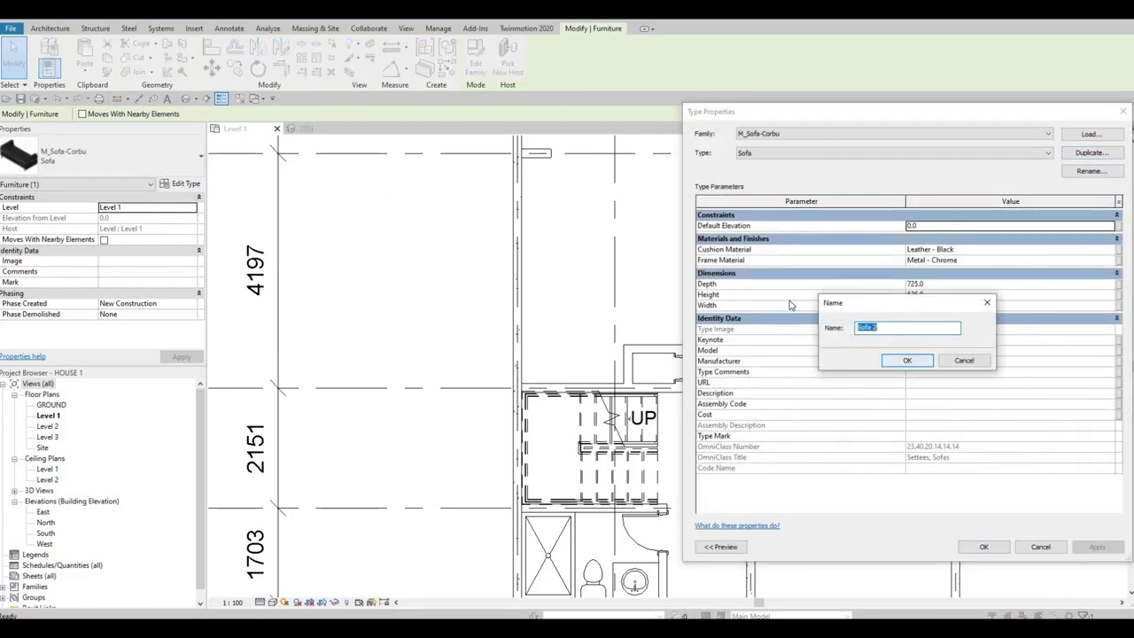
key(Return)
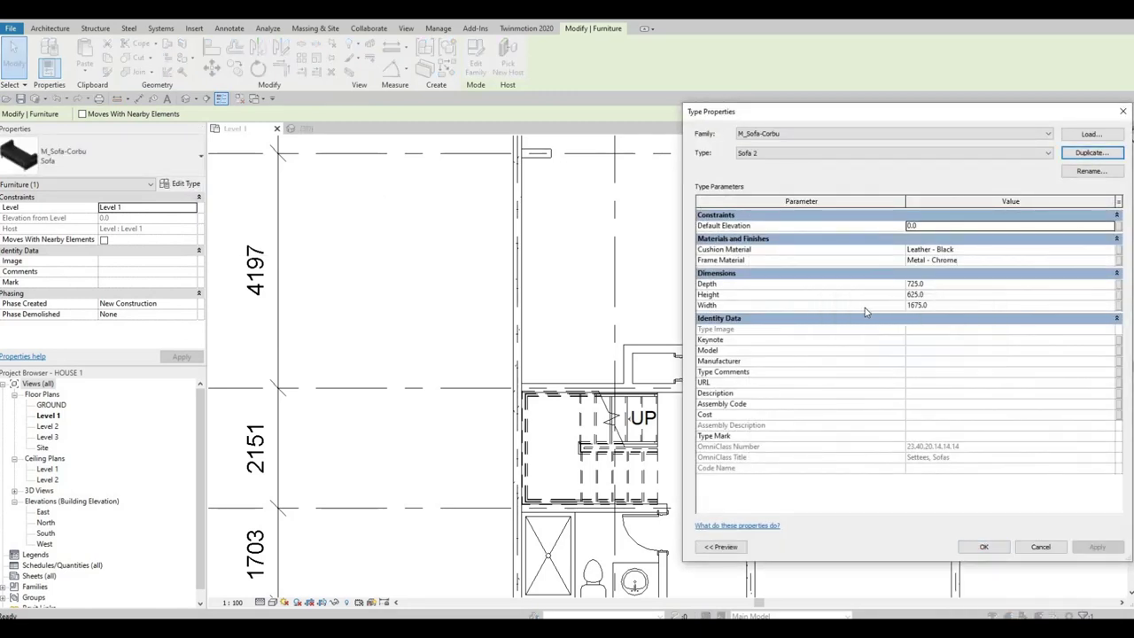
click(942, 312)
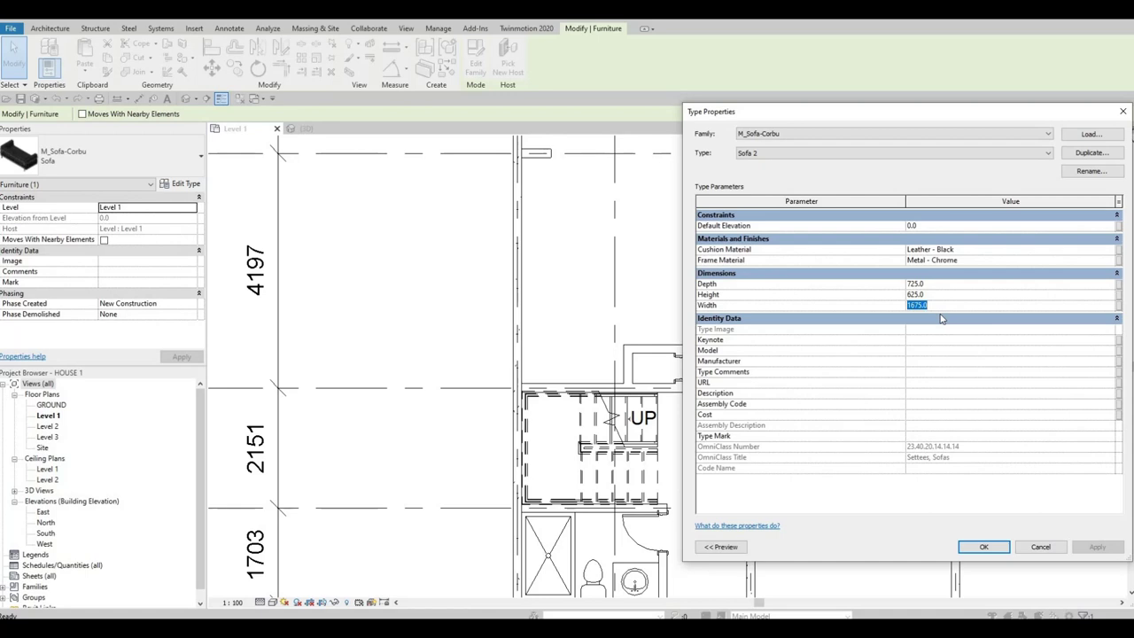
text(2300)
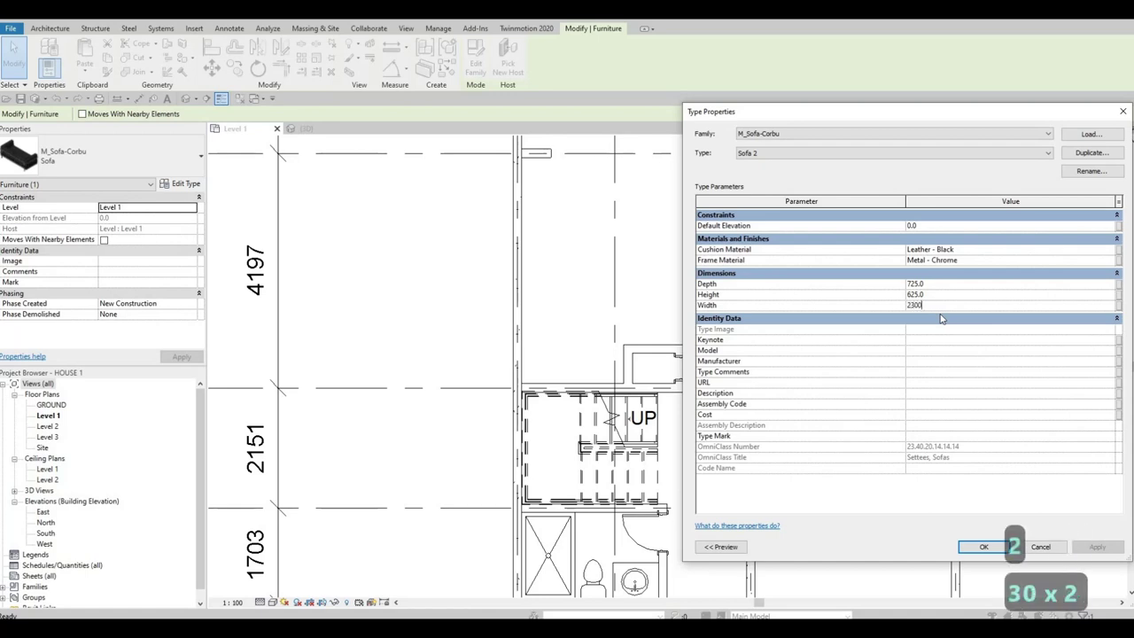
click(944, 284)
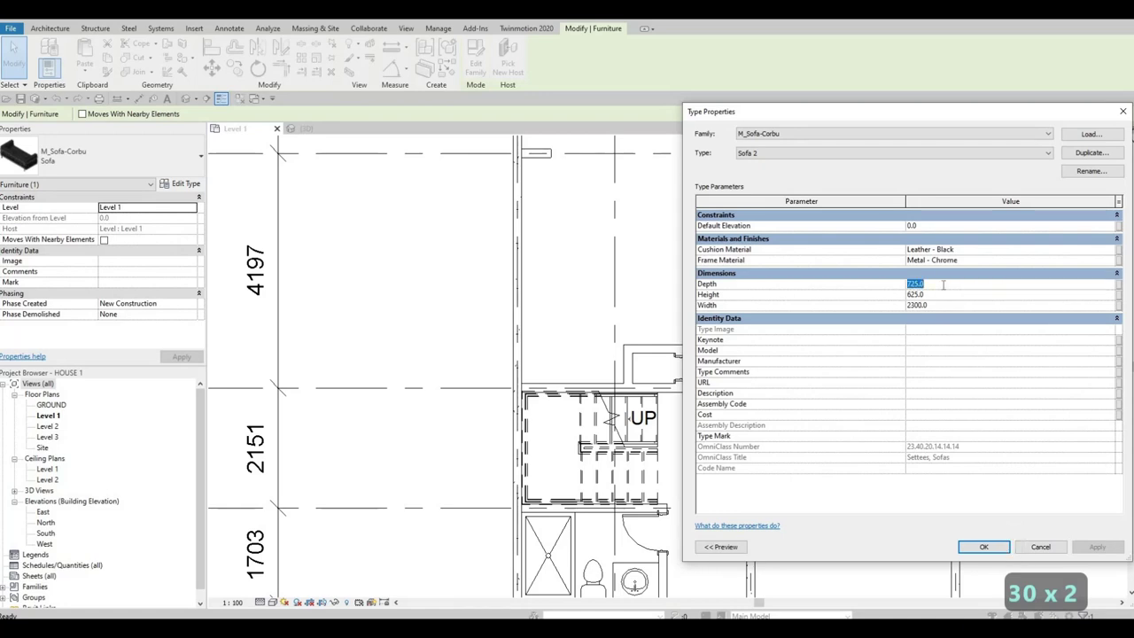
text(600)
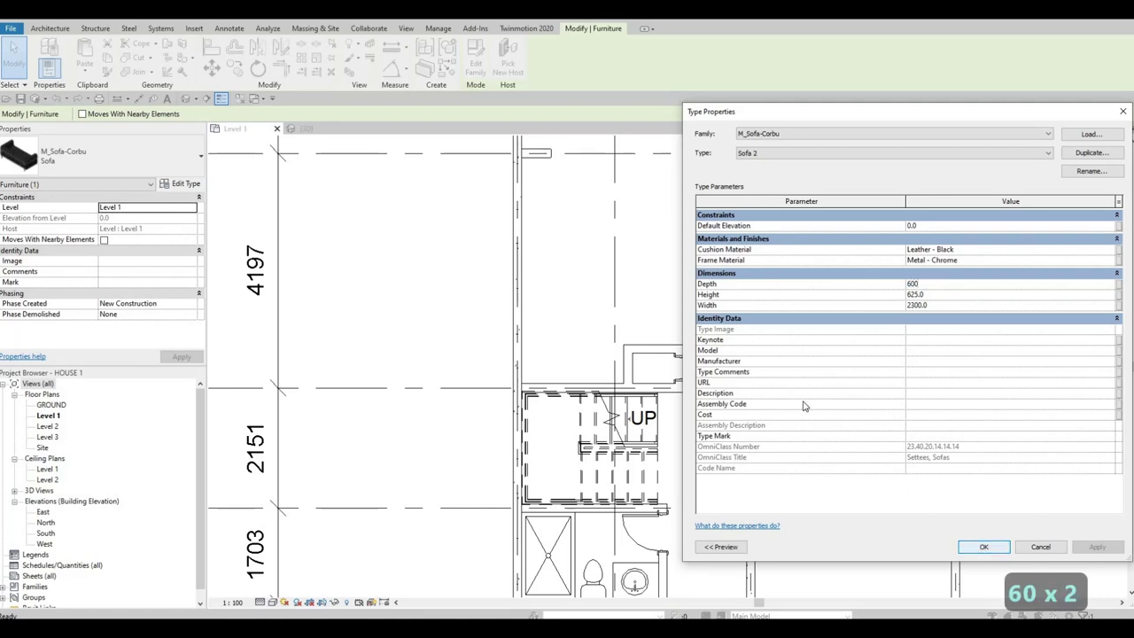
click(983, 547)
key(Escape)
key(Escape)
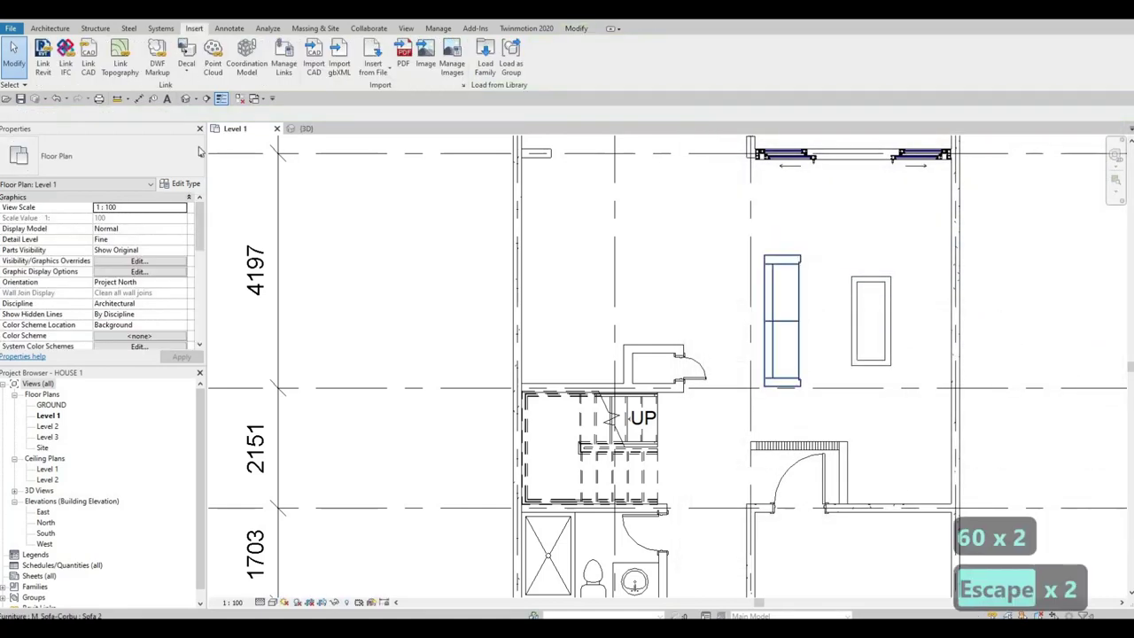
Step: Set the depth of the Sofa 2 type to 650
click(793, 372)
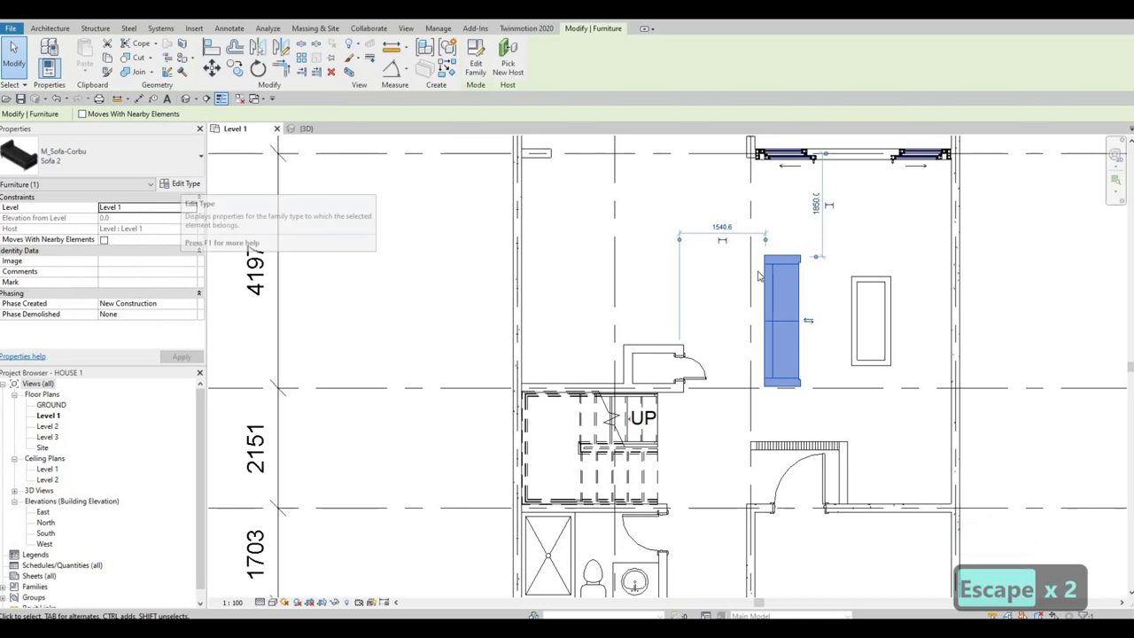
click(182, 184)
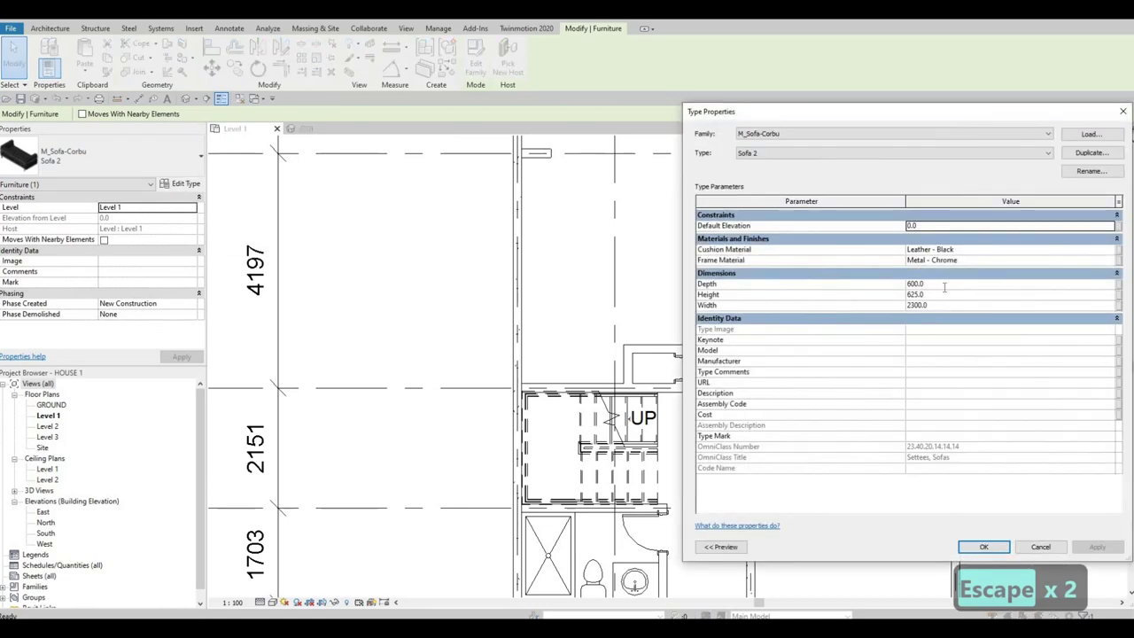
click(945, 285)
text(650)
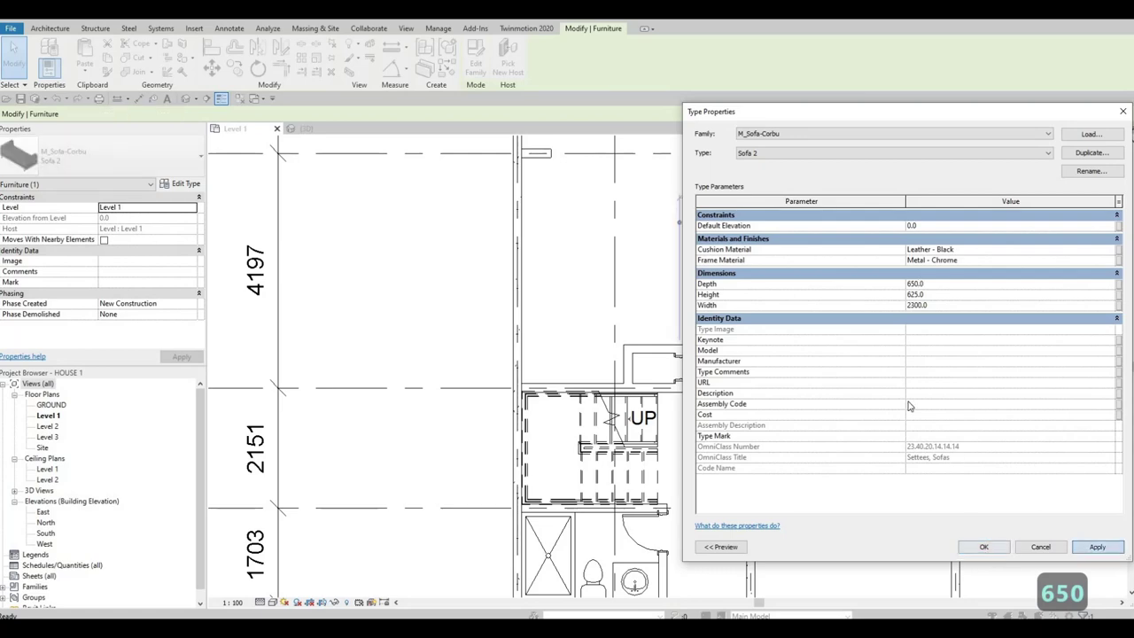
click(986, 547)
key(Escape)
key(Escape)
Step: Try the sofa closer to the coffee table by nudging it right, and nudge it back to its starting position
scroll(841, 333, down, 2)
click(841, 334)
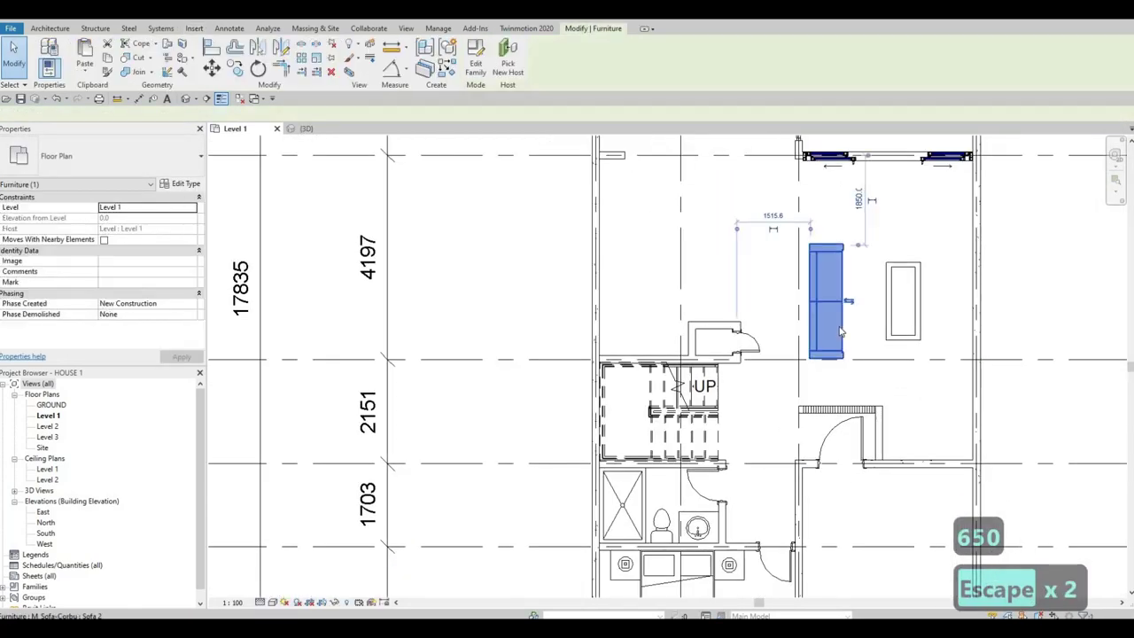
key(Right)
key(Right)
key(Right)
key(Right)
key(Right)
key(Right)
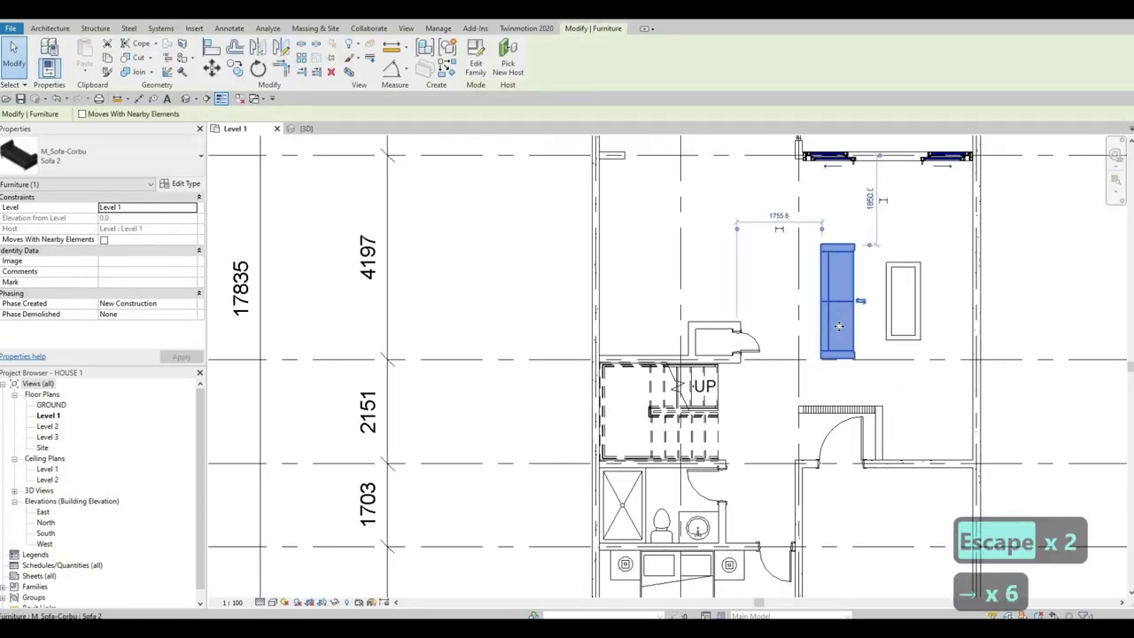
key(Left)
key(Left)
key(Left)
key(Left)
key(Left)
key(Left)
key(Left)
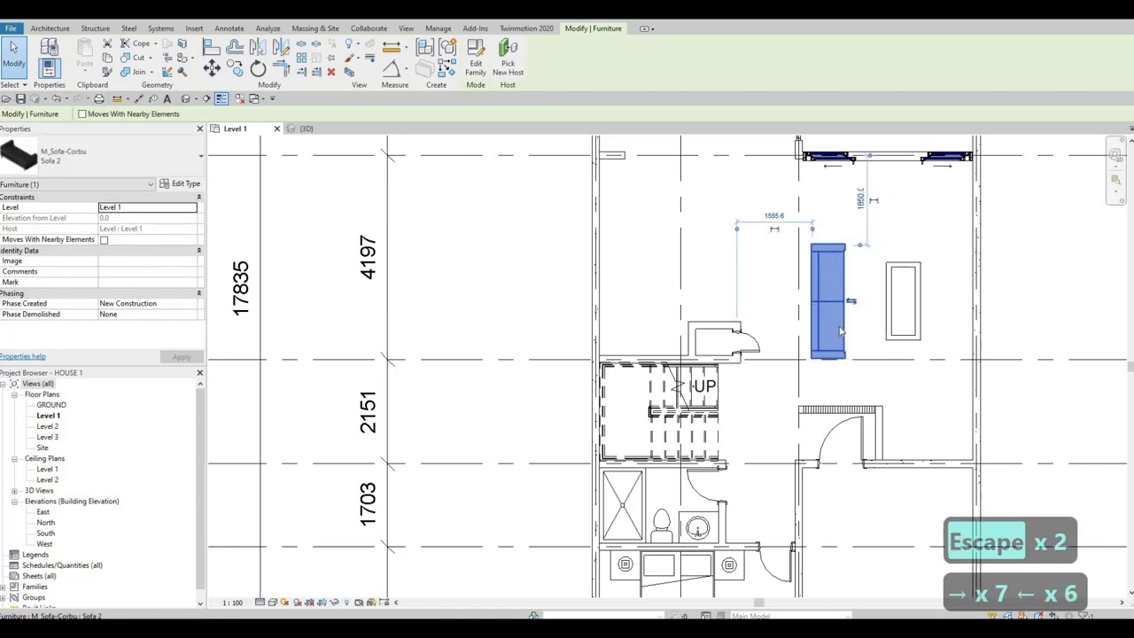
key(Escape)
key(Escape)
key(ctrl+Left)
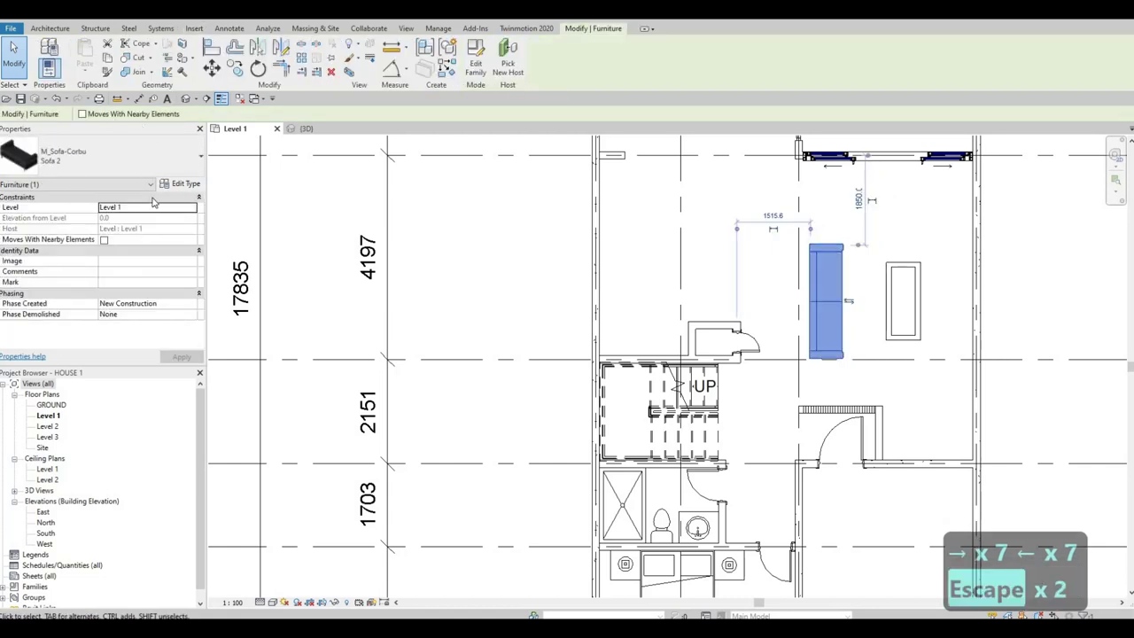
Step: Set the depth of the Sofa 2 type to 700 and its width to 2600
click(186, 185)
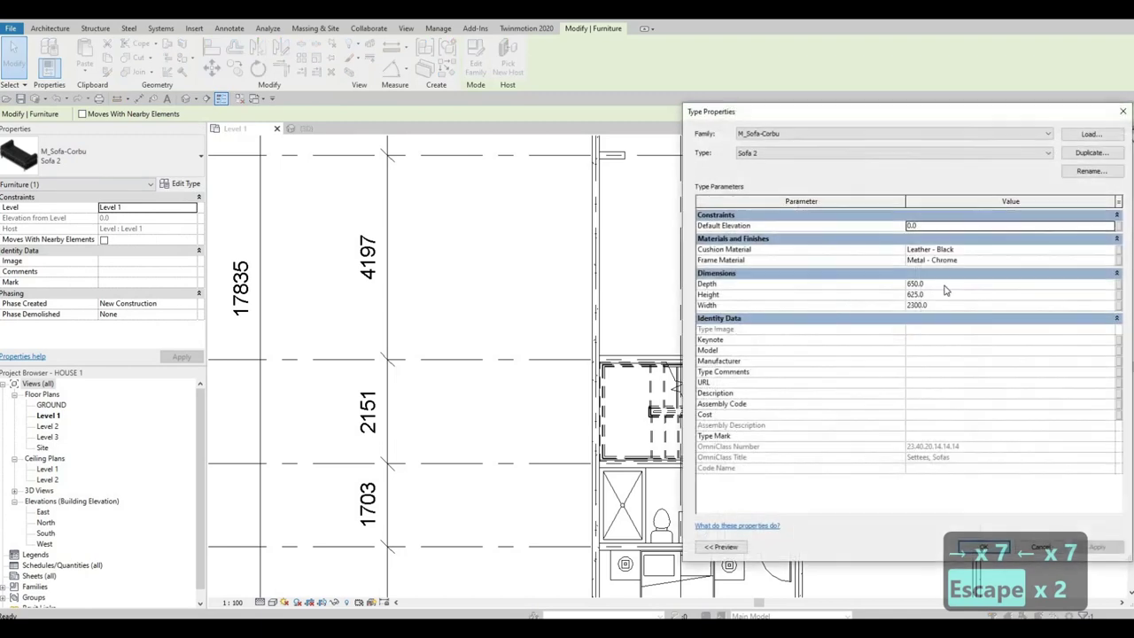
click(944, 284)
text(7)
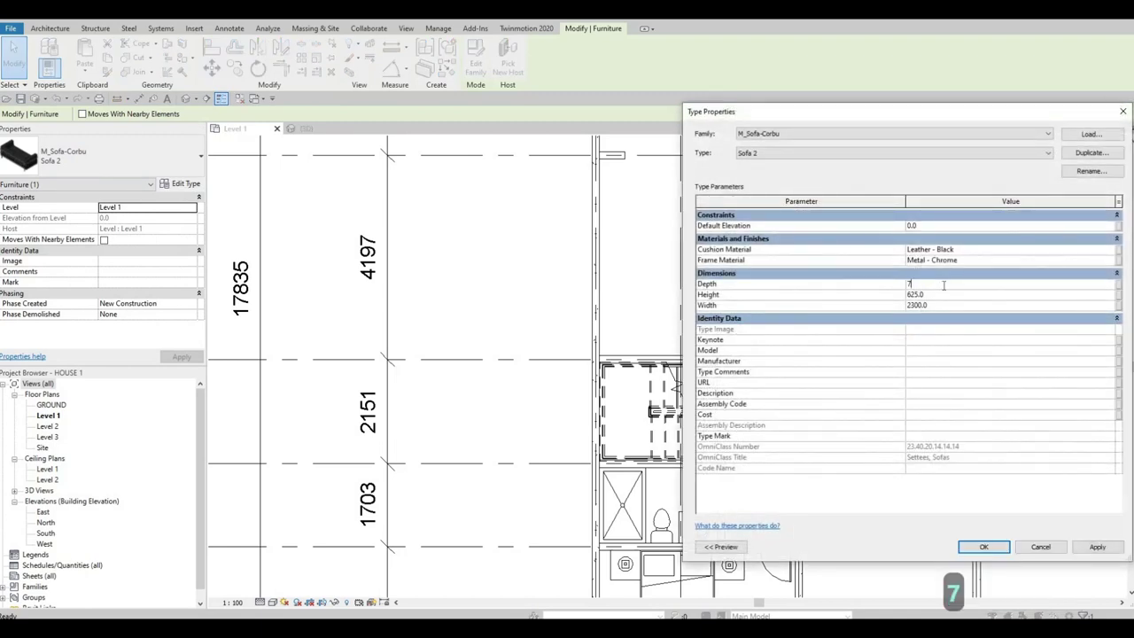
text(00)
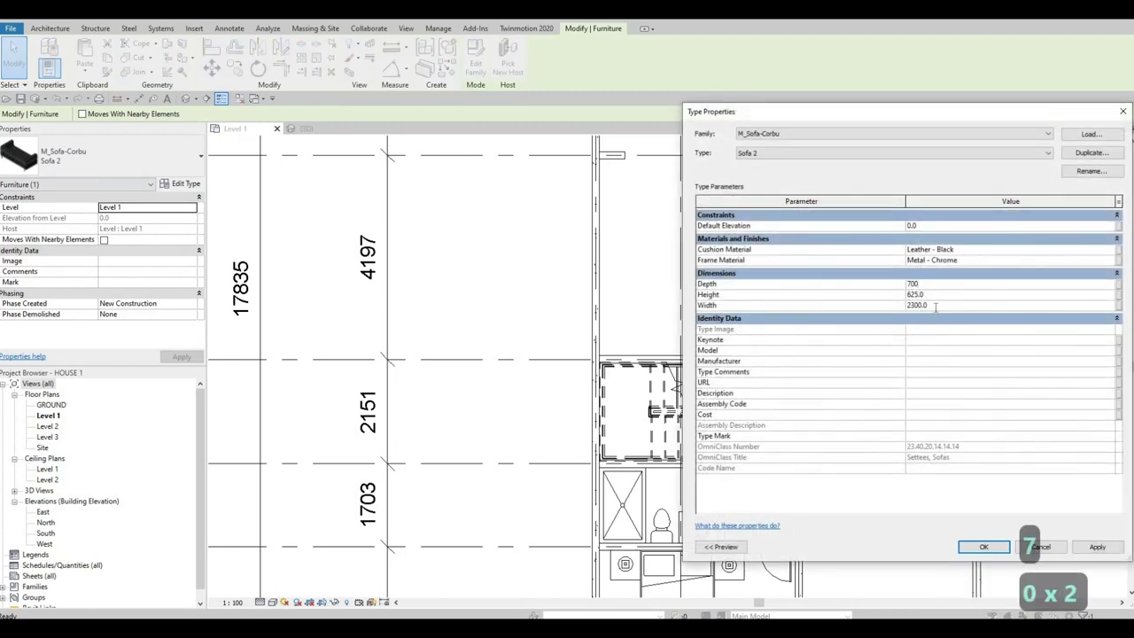
click(935, 306)
text(2600)
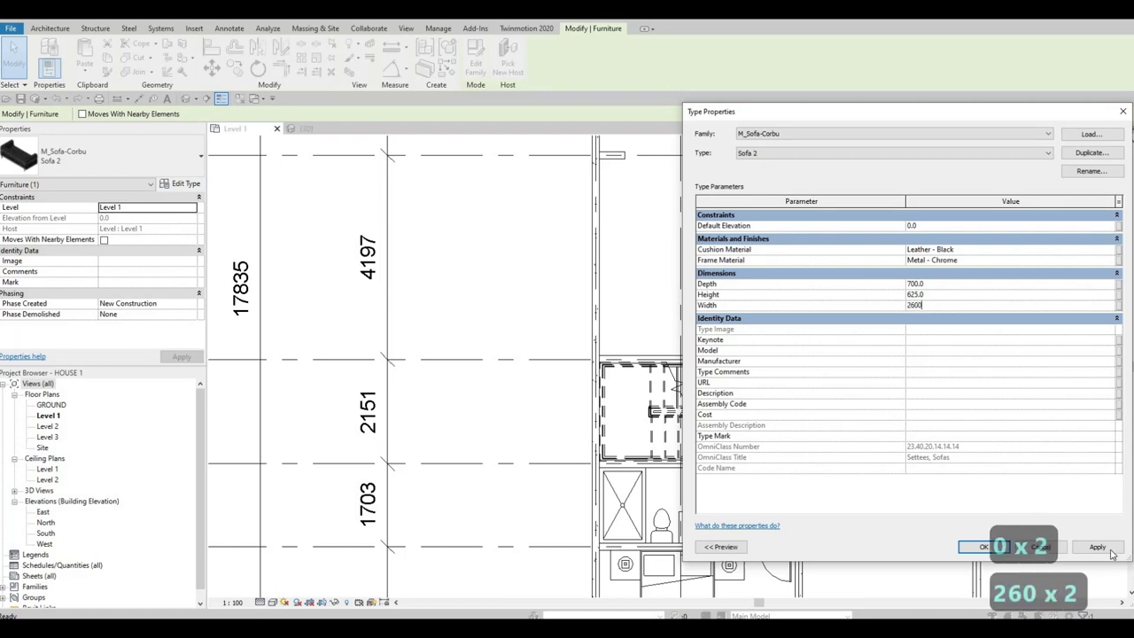
click(980, 548)
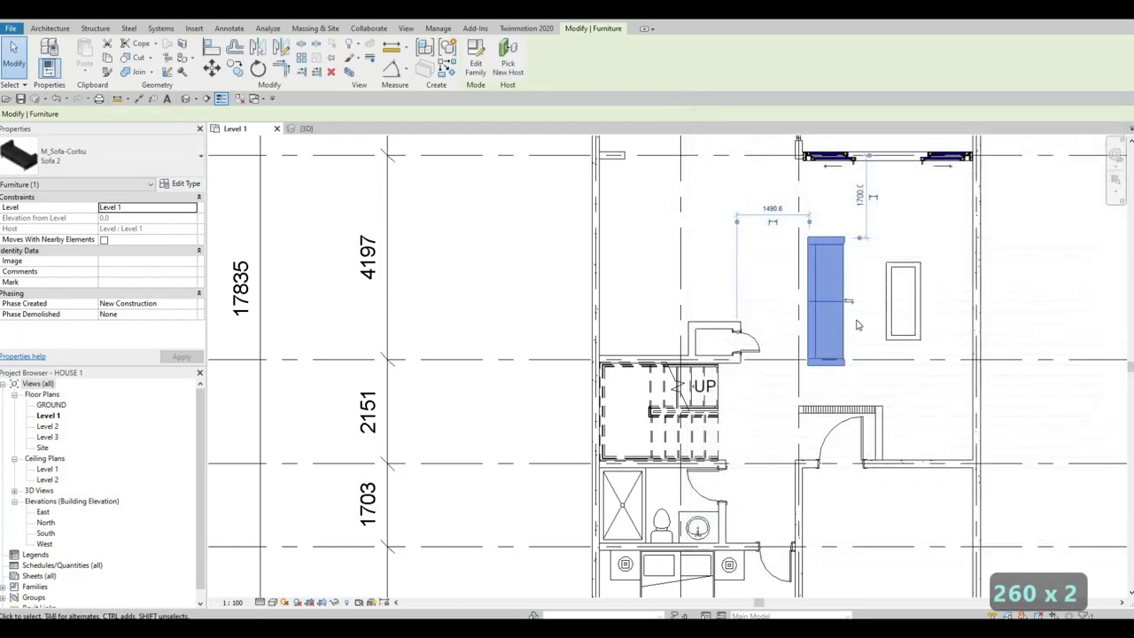
key(Escape)
key(Escape)
Step: Nudge the sofa slightly up and two increments to the left, away from the coffee table
click(846, 304)
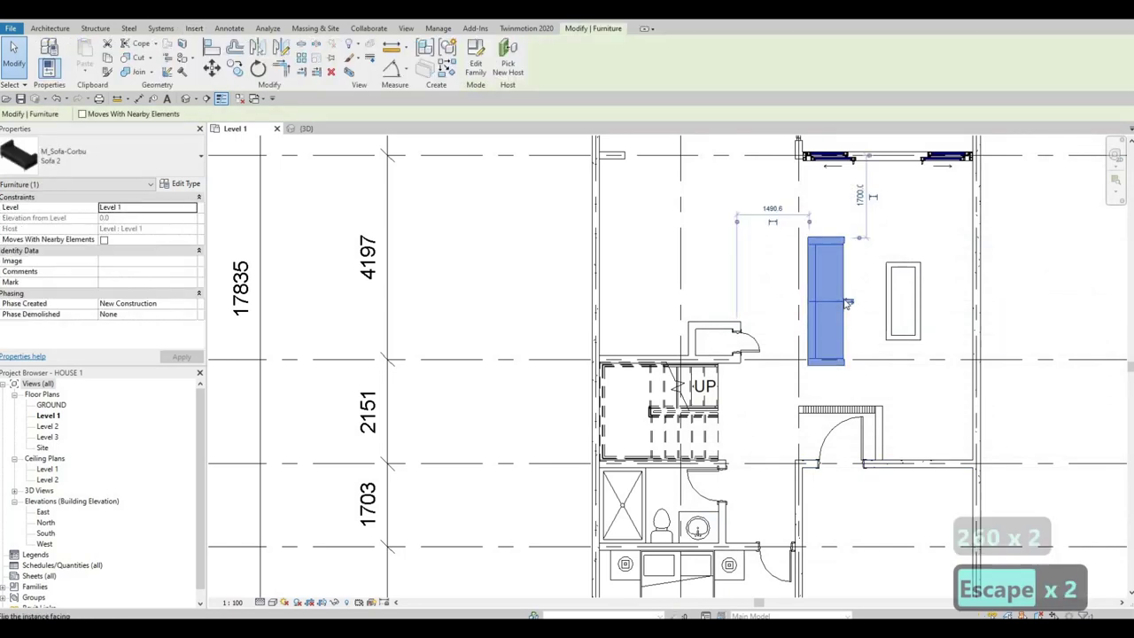
drag(848, 302, 849, 304)
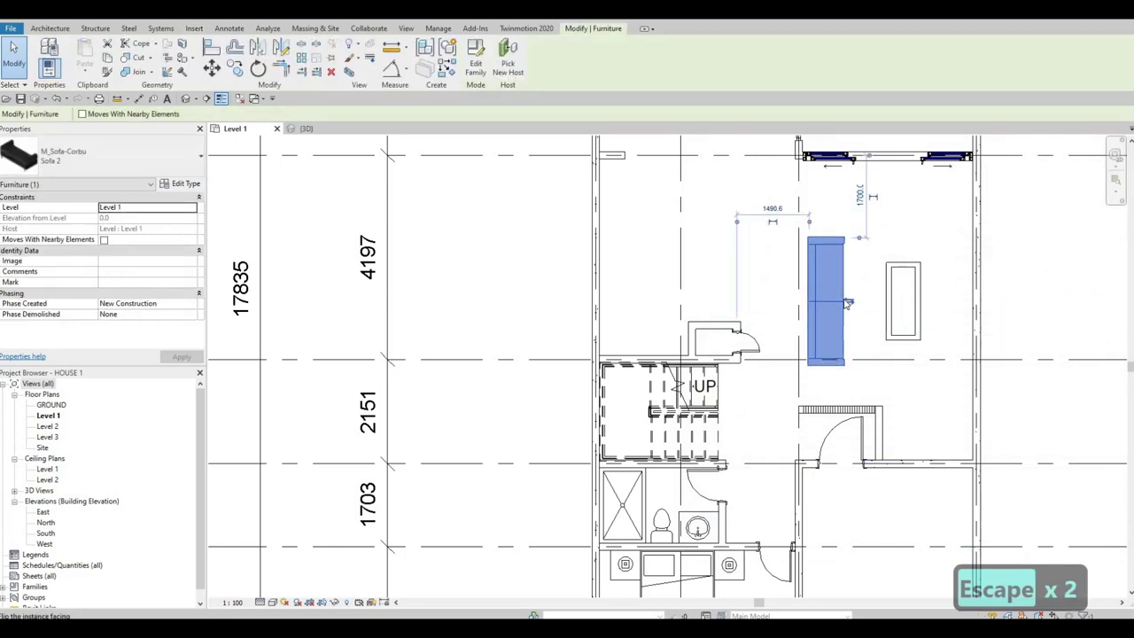
key(Up)
key(Up)
key(Down)
key(Down)
key(Left)
key(Left)
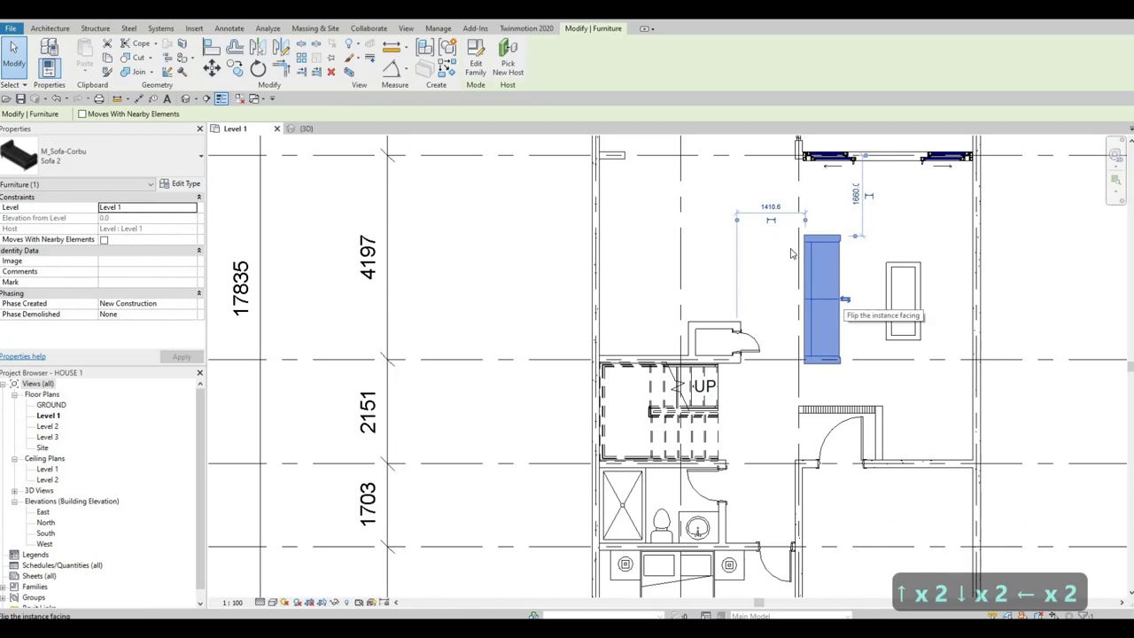
key(Escape)
key(Escape)
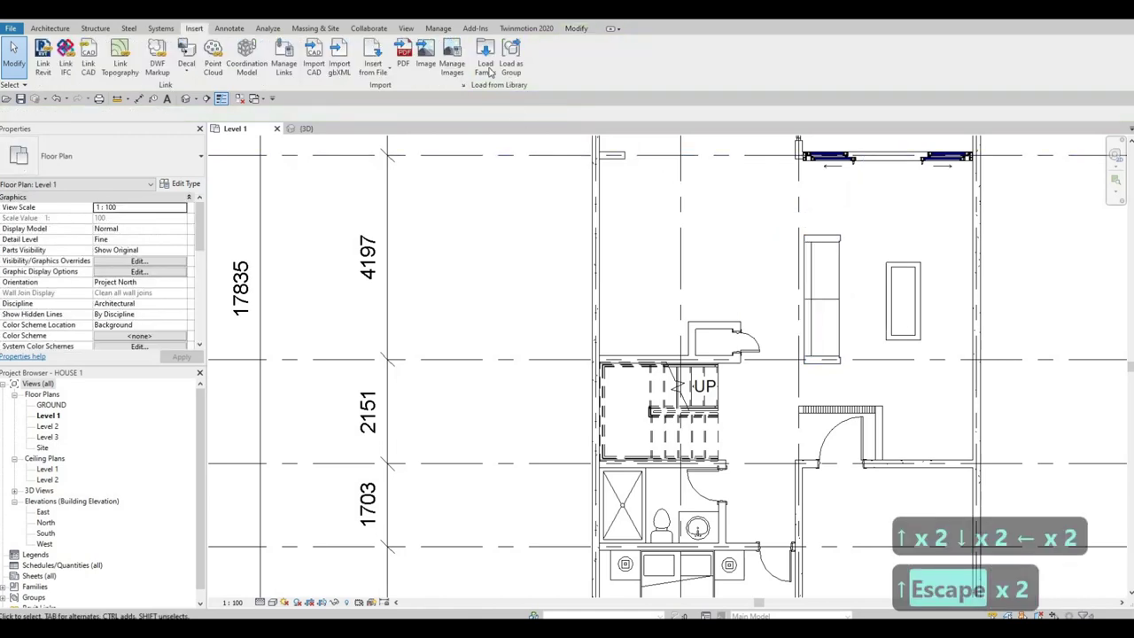
Step: Load the M_TV - Flat Screen family from the Furniture library folder
click(486, 67)
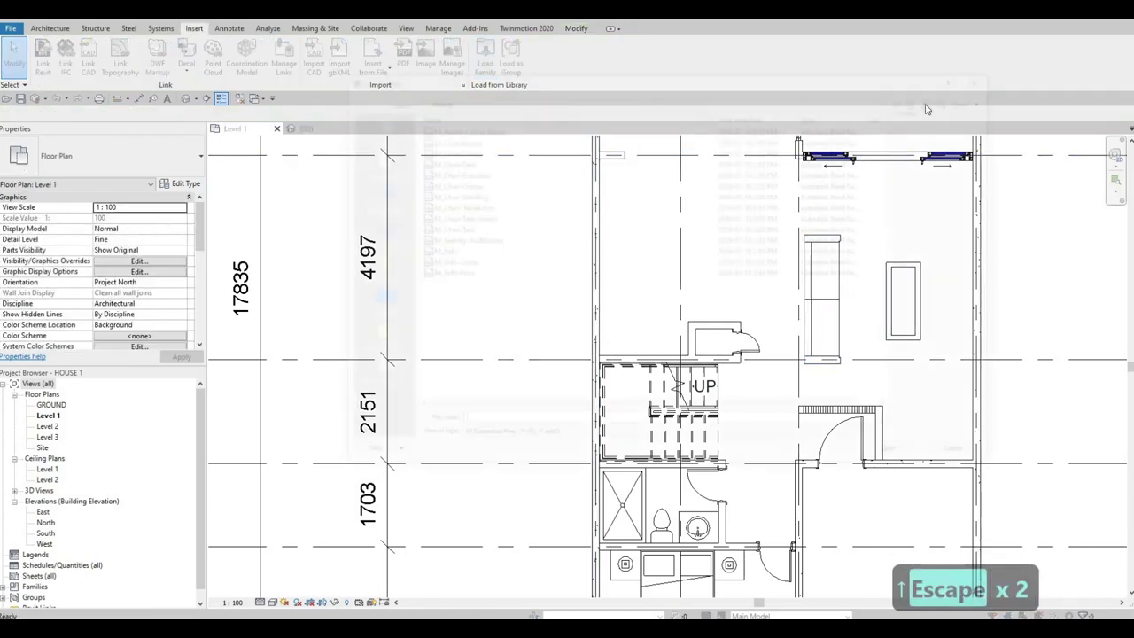
click(922, 98)
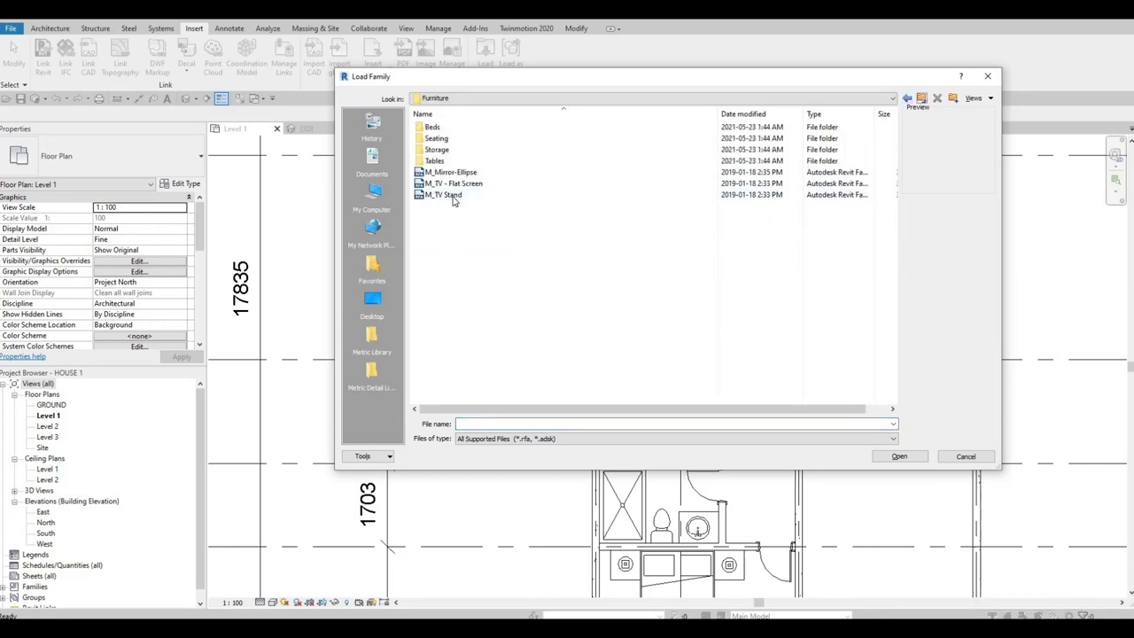
click(455, 183)
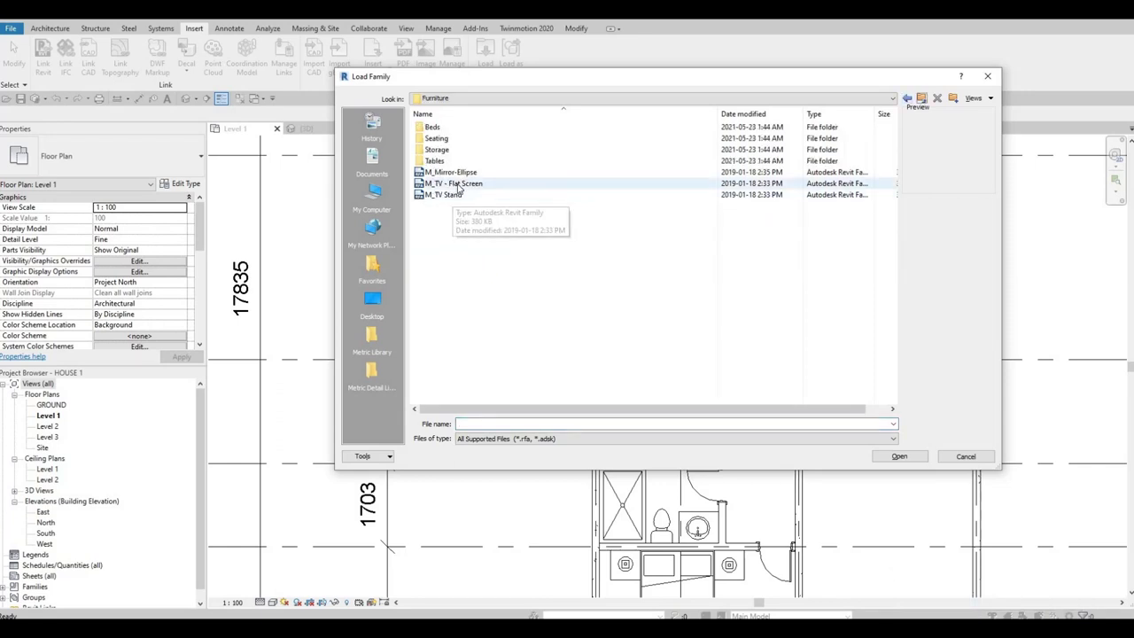
click(900, 457)
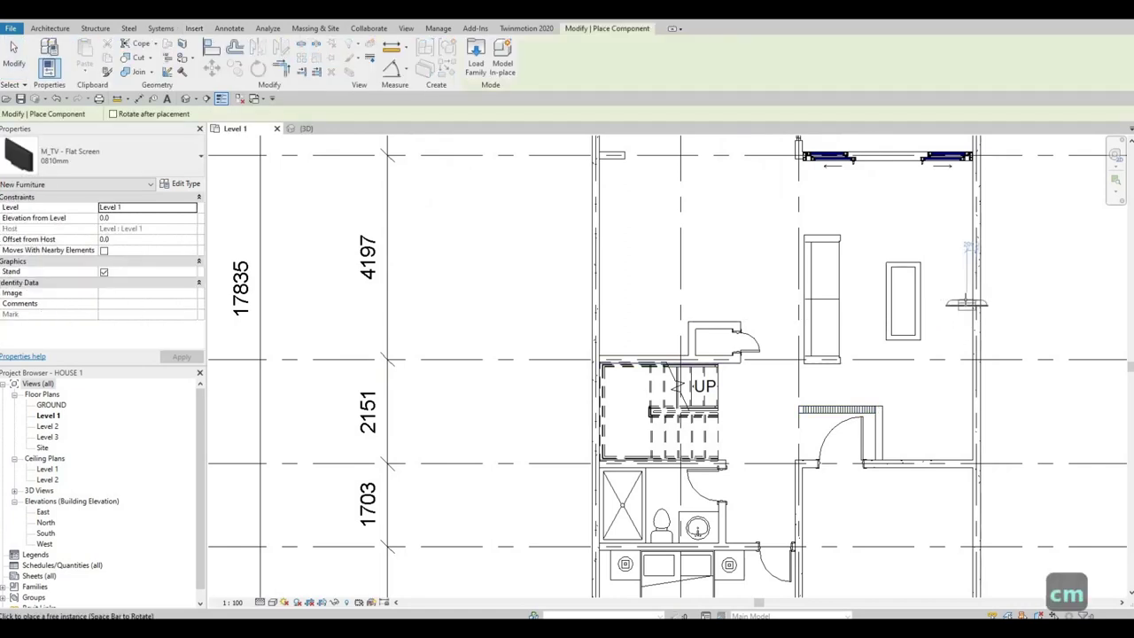
Step: Place one 0810mm flat-screen TV against the right exterior wall, facing the coffee table, about 2479 mm above the hatched interior wall
click(965, 292)
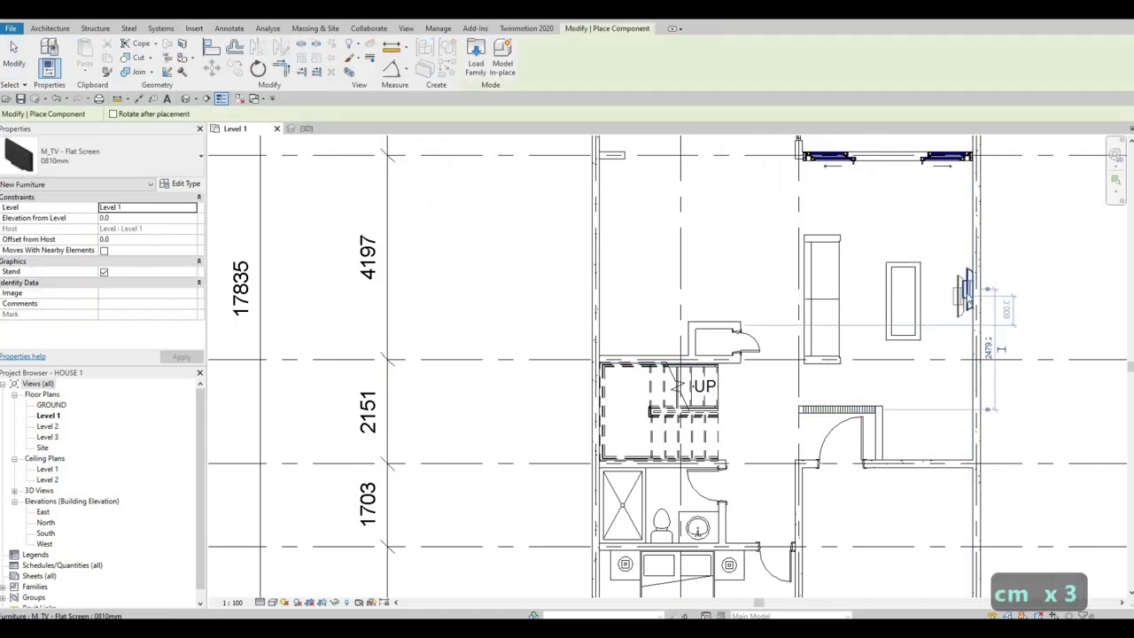
key(Escape)
key(Escape)
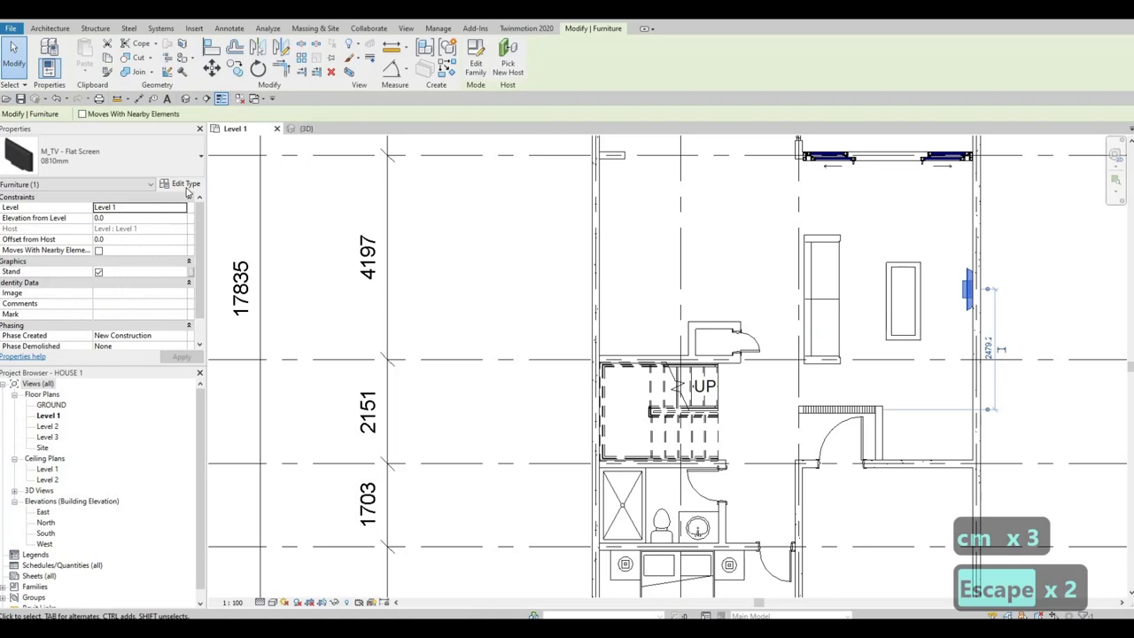
Step: Change the TV to the 1270mm type and check its type dimensions without editing them
click(187, 164)
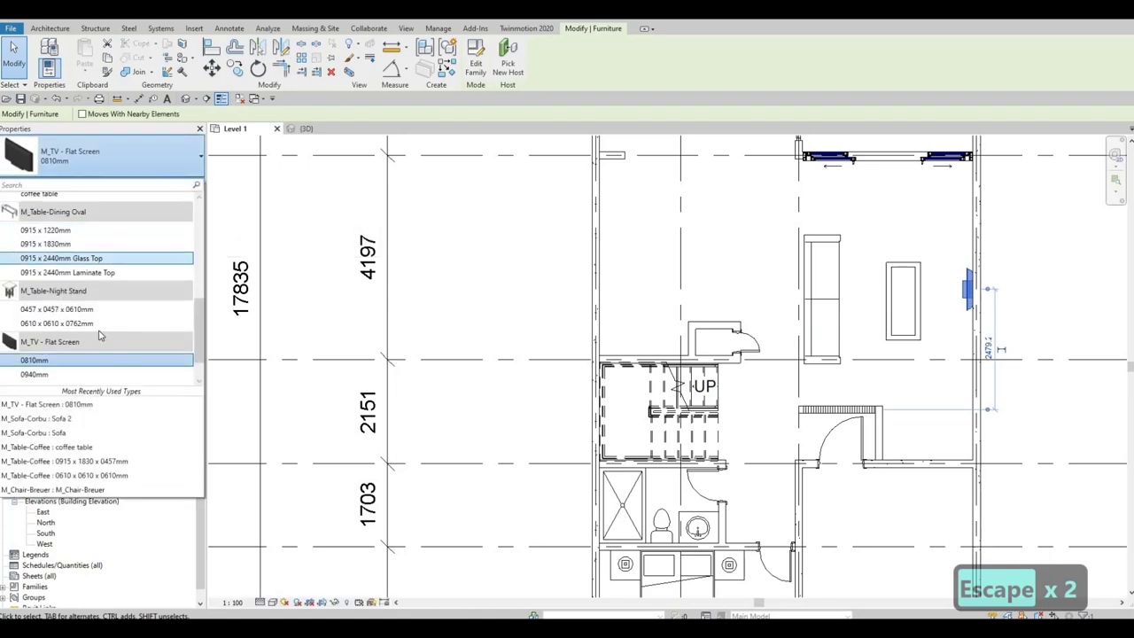
scroll(61, 360, down, 1)
click(65, 357)
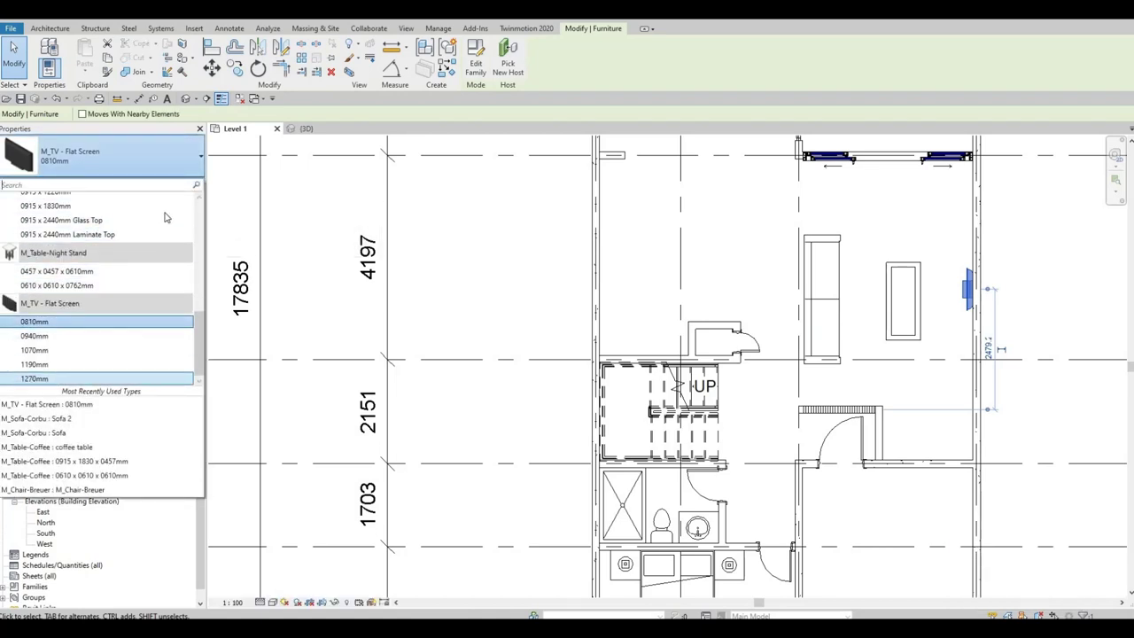
click(181, 183)
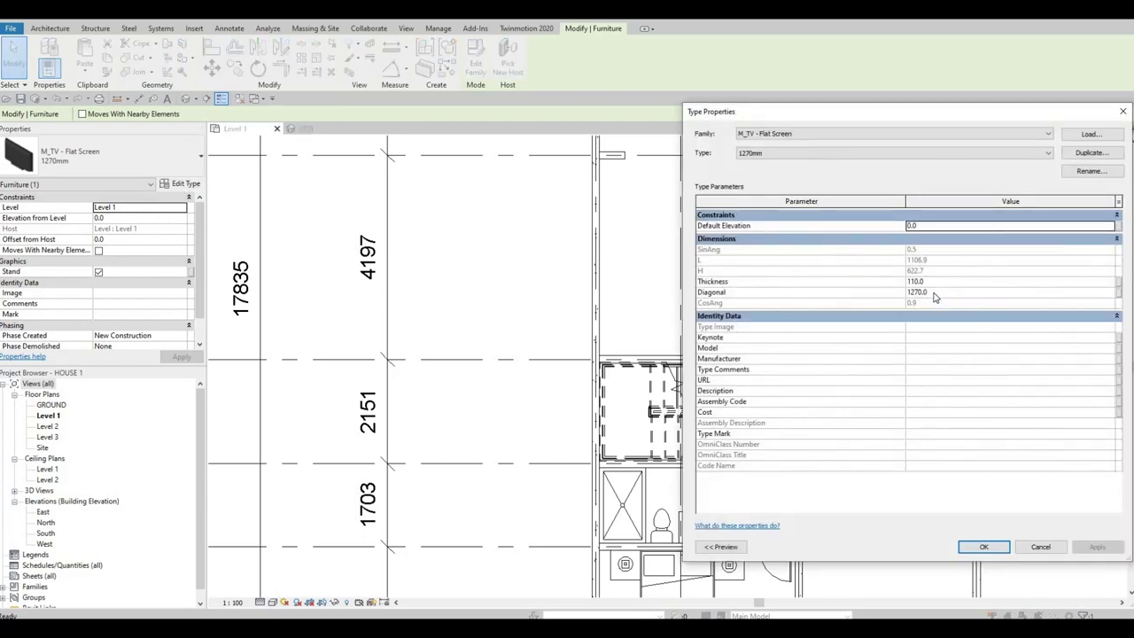
key(Escape)
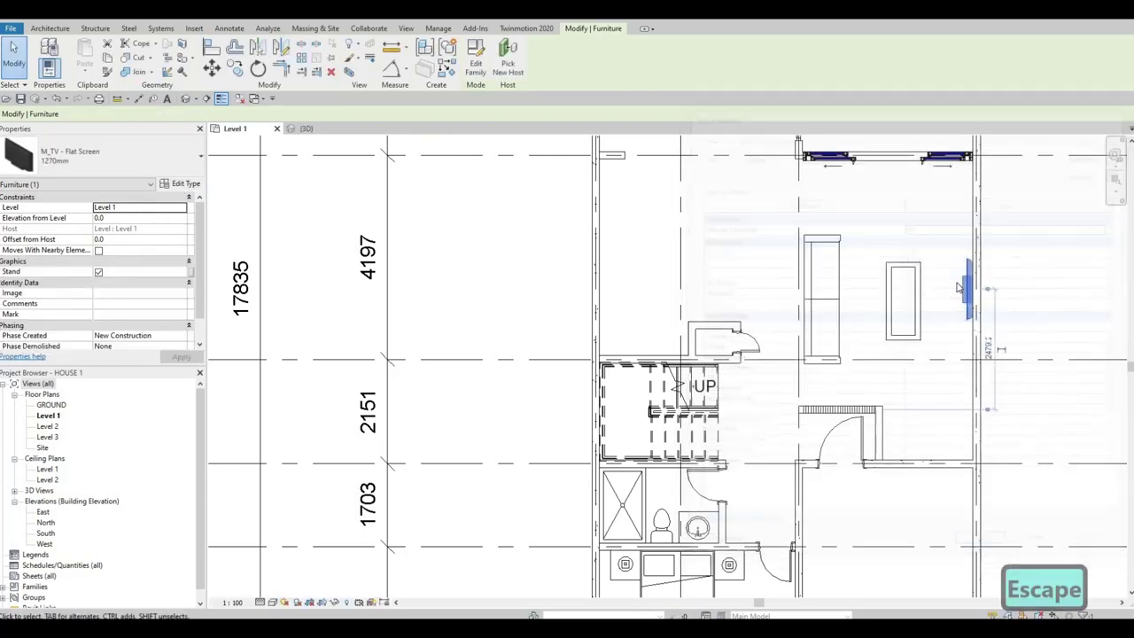
key(Escape)
key(Escape)
scroll(975, 282, up, 1)
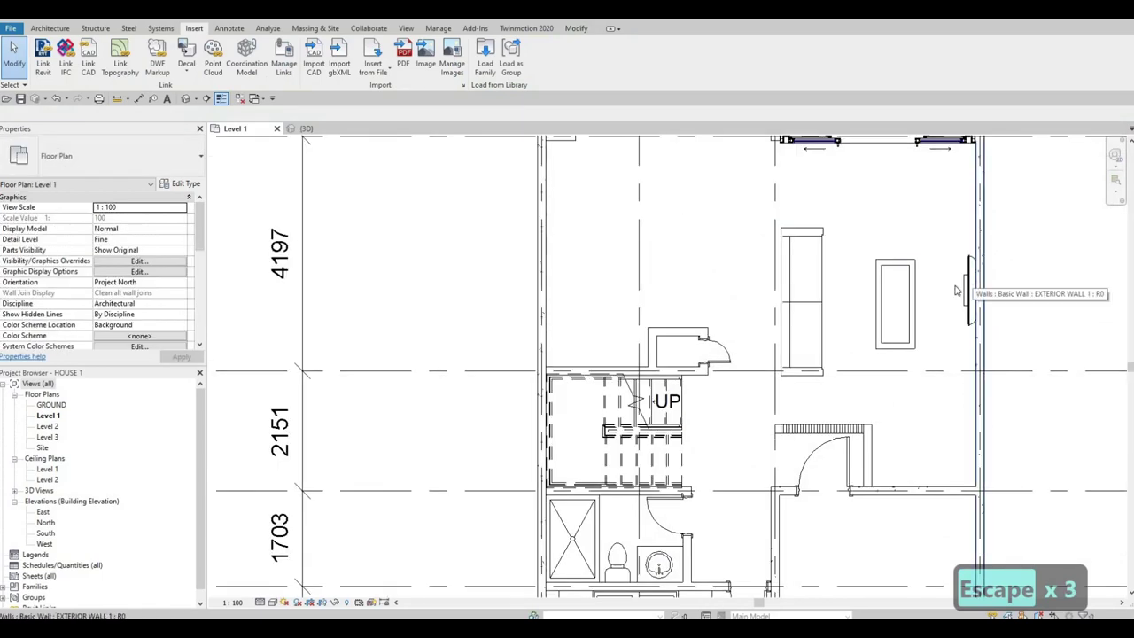
scroll(957, 321, down, 1)
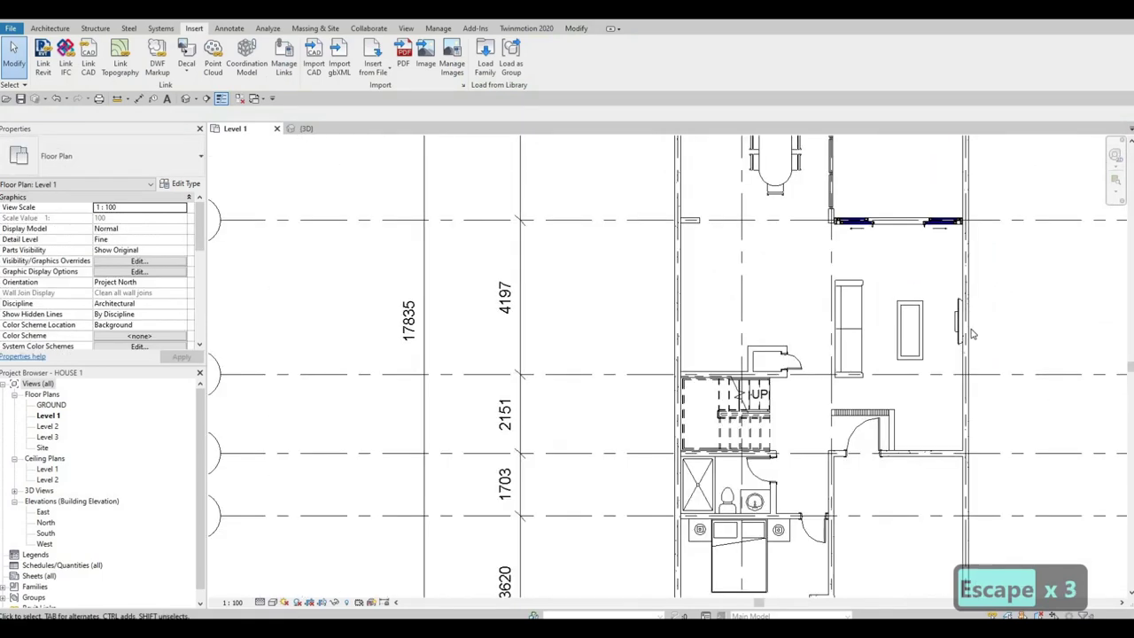
scroll(966, 310, up, 3)
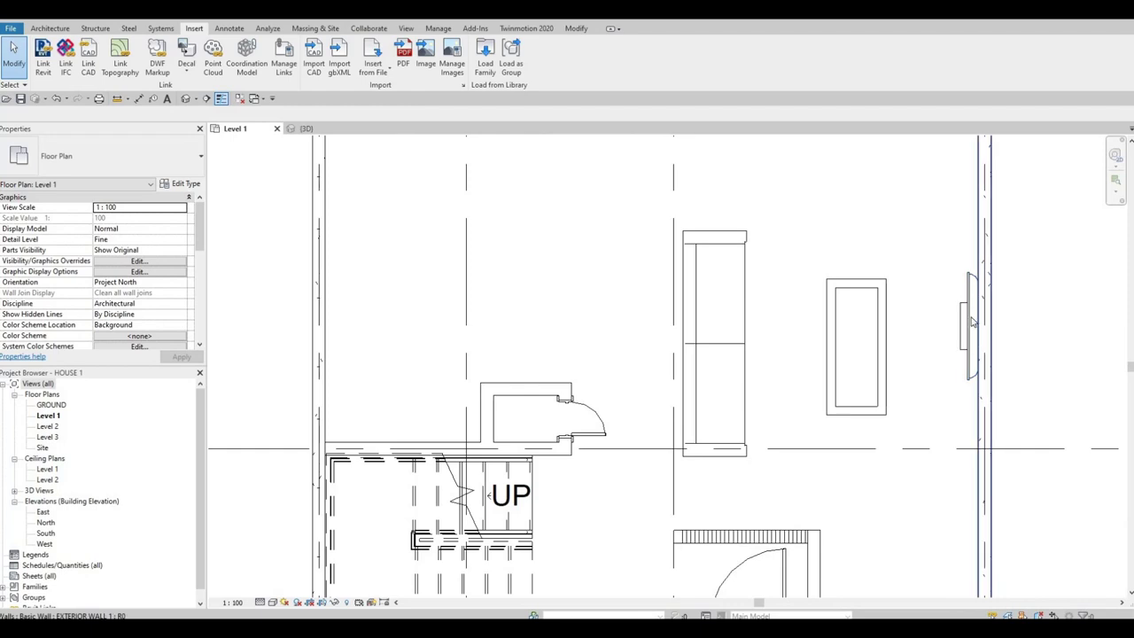
scroll(969, 330, down, 4)
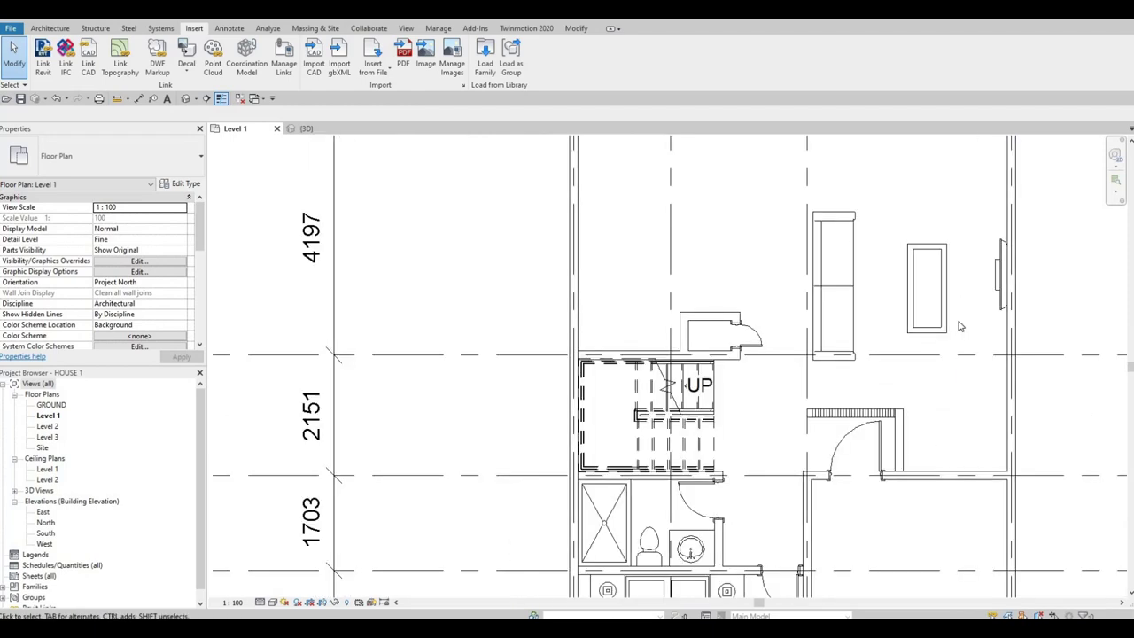
key(Escape)
key(Escape)
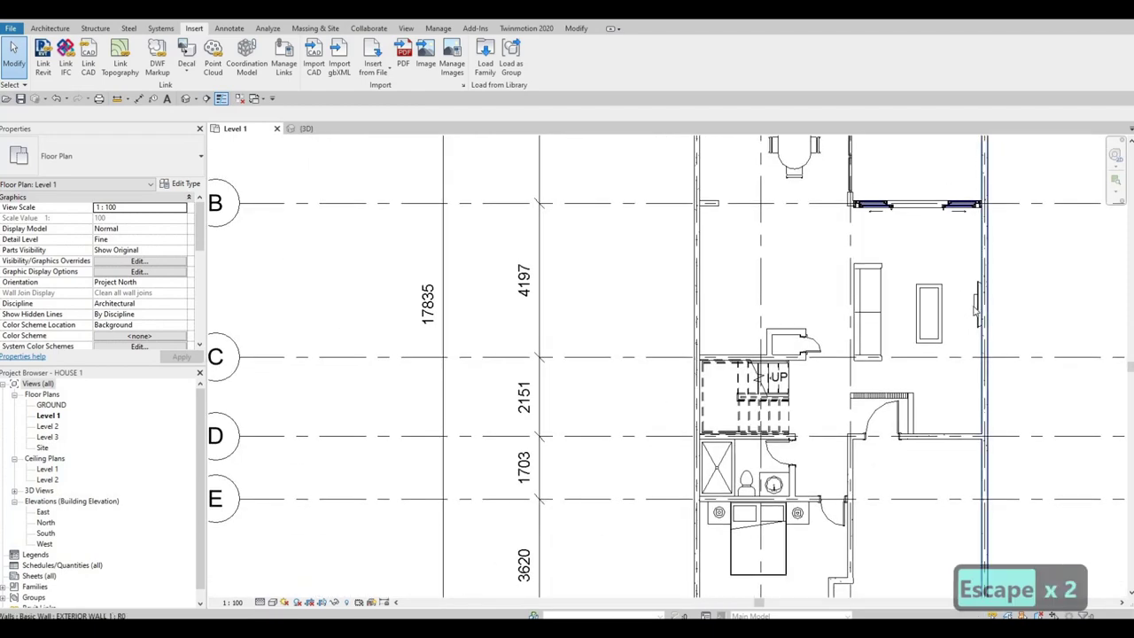
Step: Set the offset from host of the wall-side TV to 700
click(980, 306)
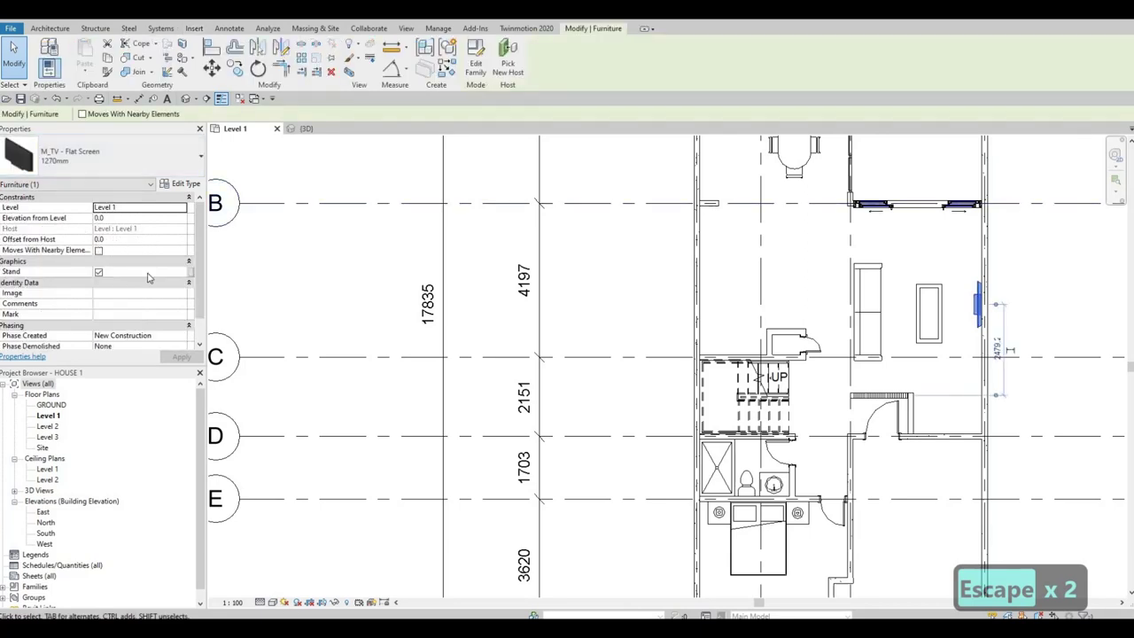
click(122, 238)
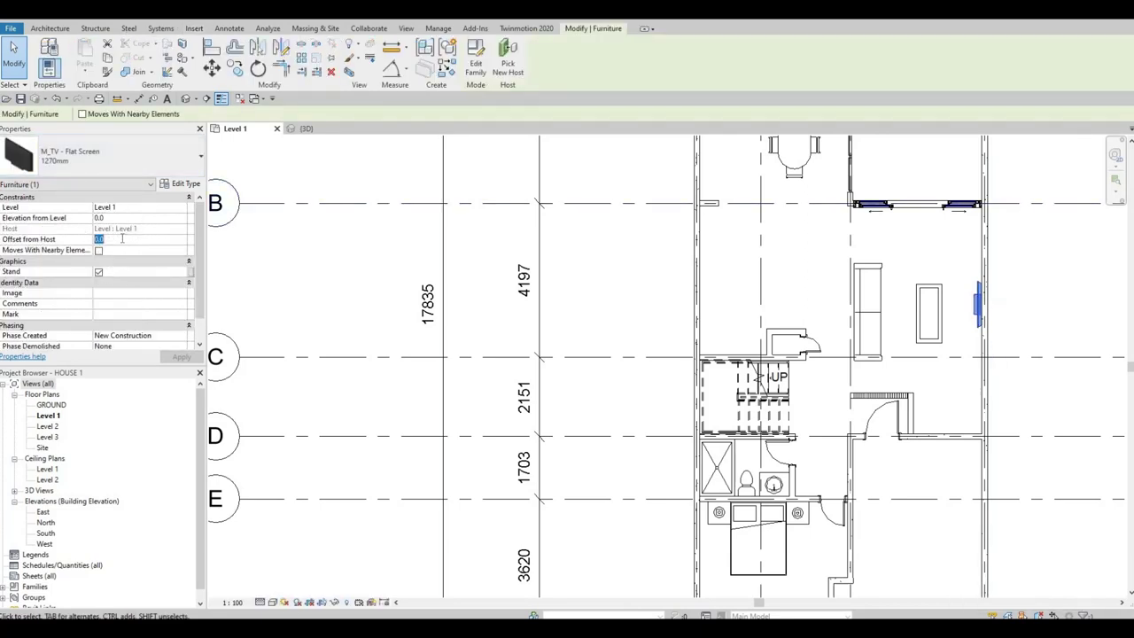
text(700)
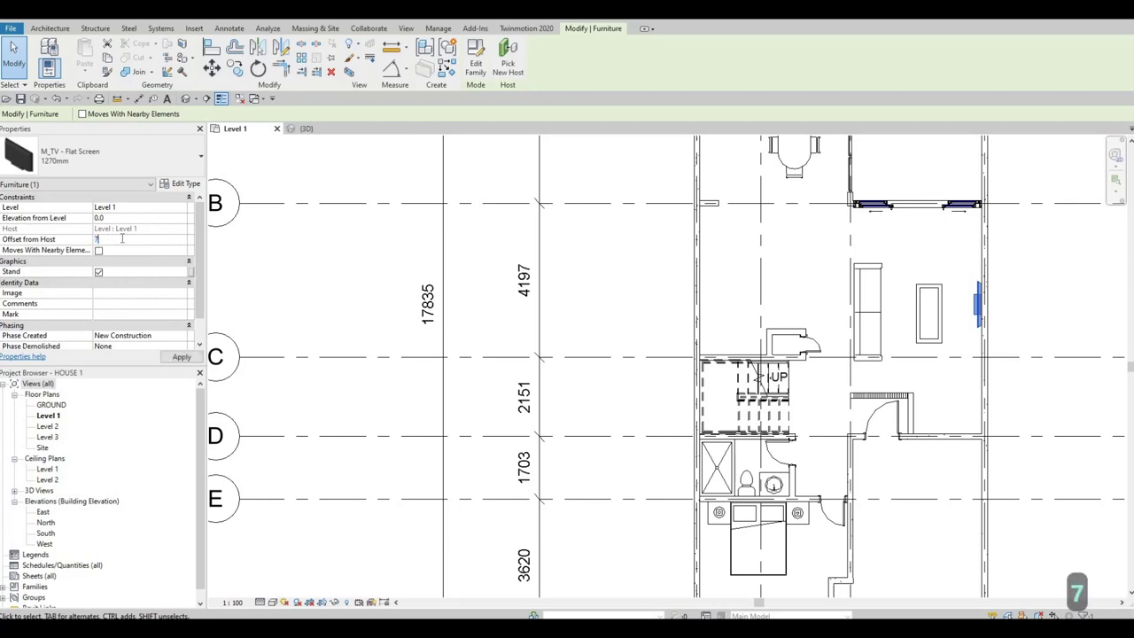
click(181, 357)
key(Escape)
key(Escape)
key(Escape)
Step: Draw a horizontal Thin Lines detail line below the living area, from the short vertical interior wall to the right exterior wall
scroll(1021, 318, down, 1)
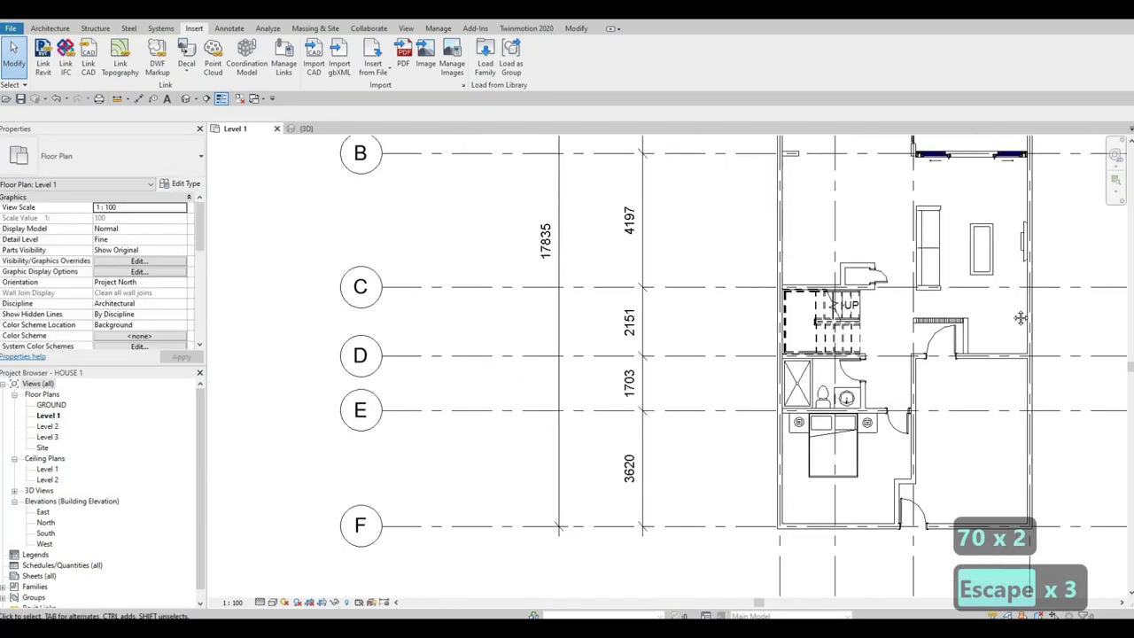
mouse_move(998, 330)
middle_down()
mouse_move(981, 367)
mouse_move(992, 342)
middle_up()
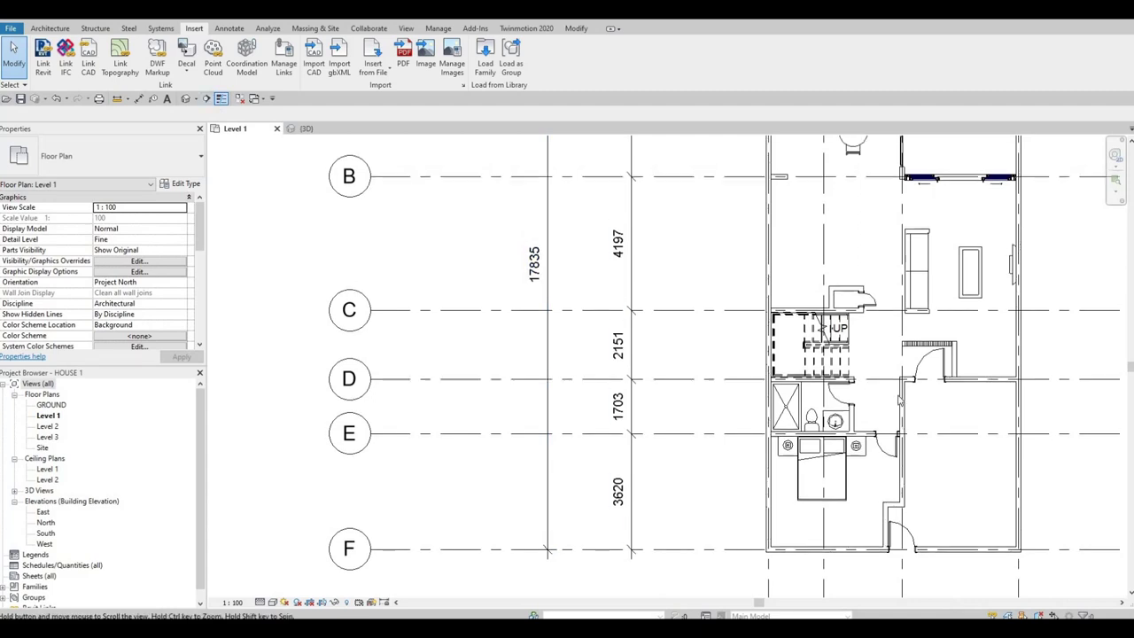
middle_drag(634, 184, 631, 212)
scroll(621, 206, up, 1)
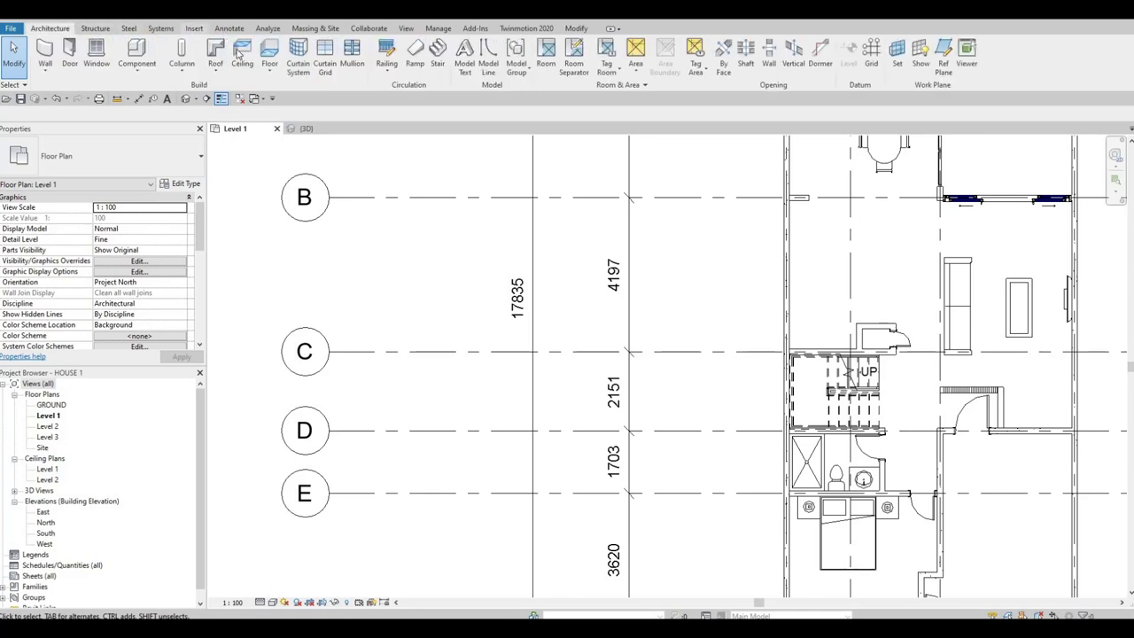
click(228, 28)
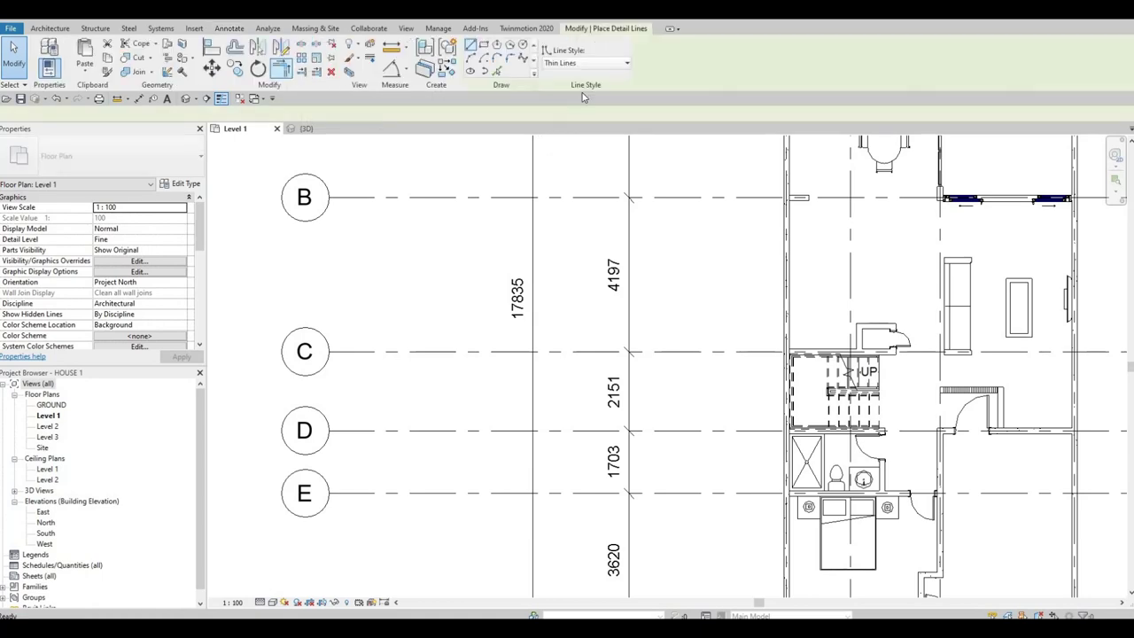
scroll(939, 359, up, 5)
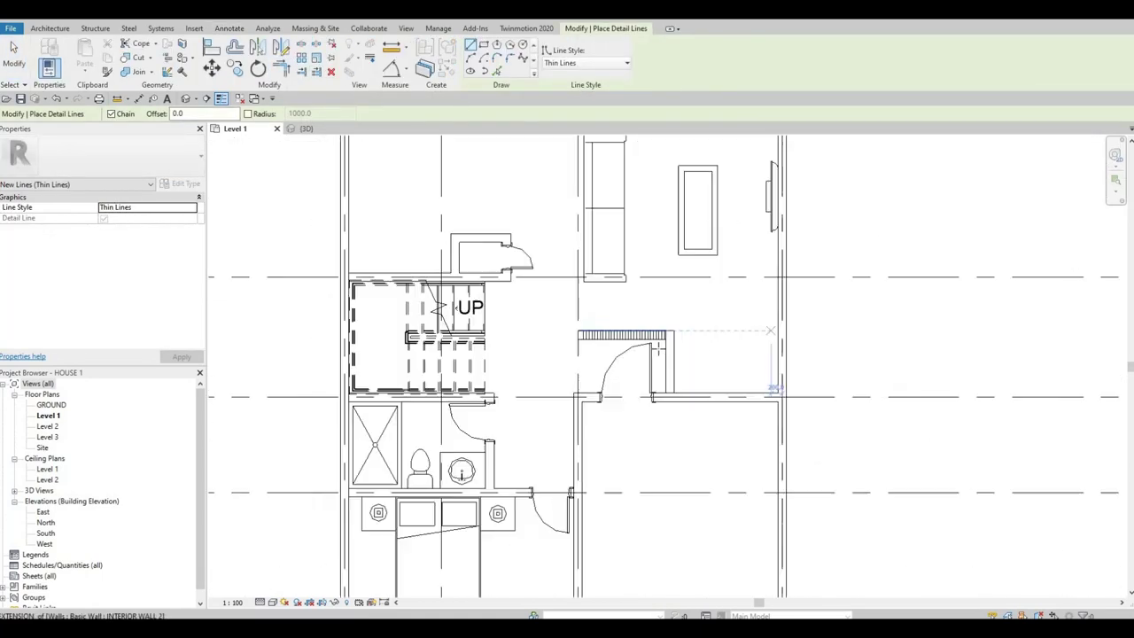
click(656, 346)
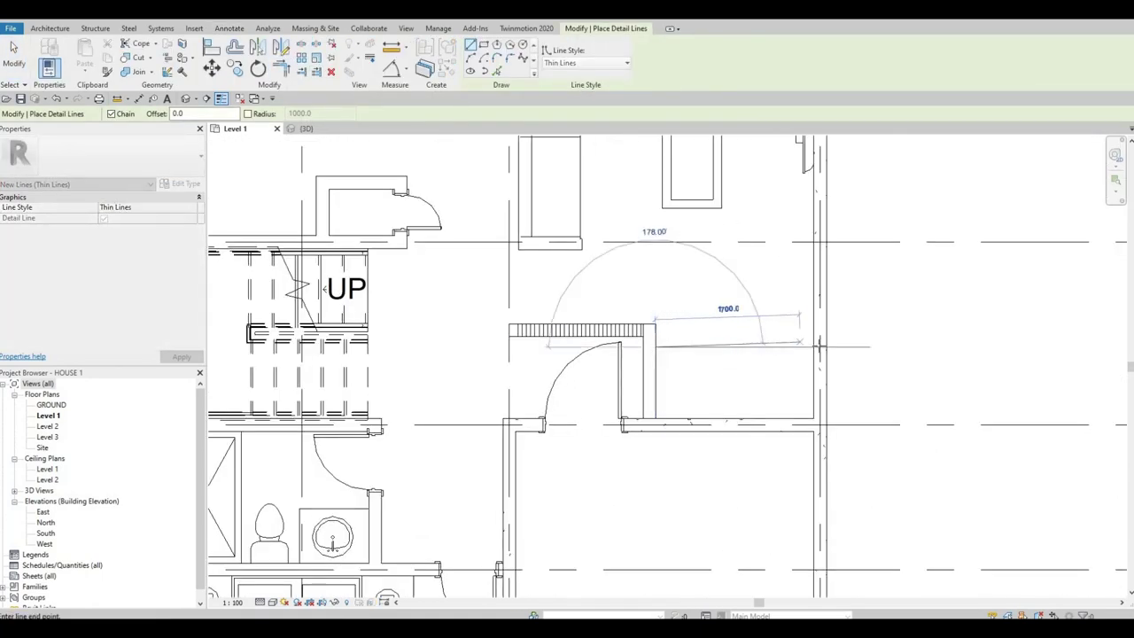
click(813, 346)
click(809, 348)
key(Escape)
key(Escape)
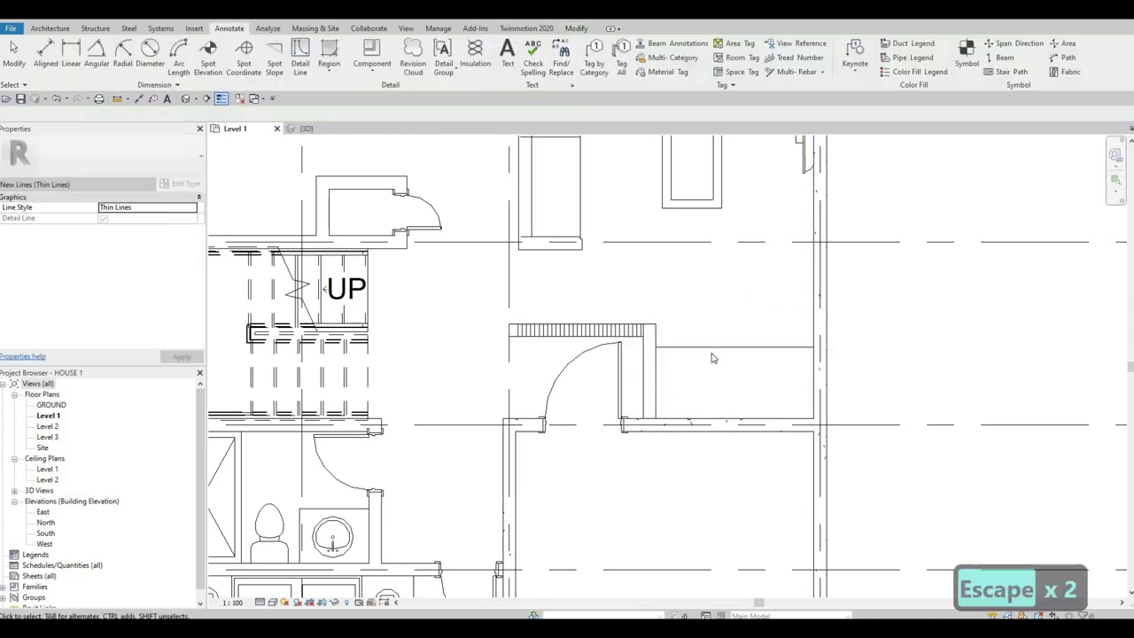
Step: Nudge the hatched horizontal interior wall twelve increments toward the sofa, about 220 mm in total
click(551, 331)
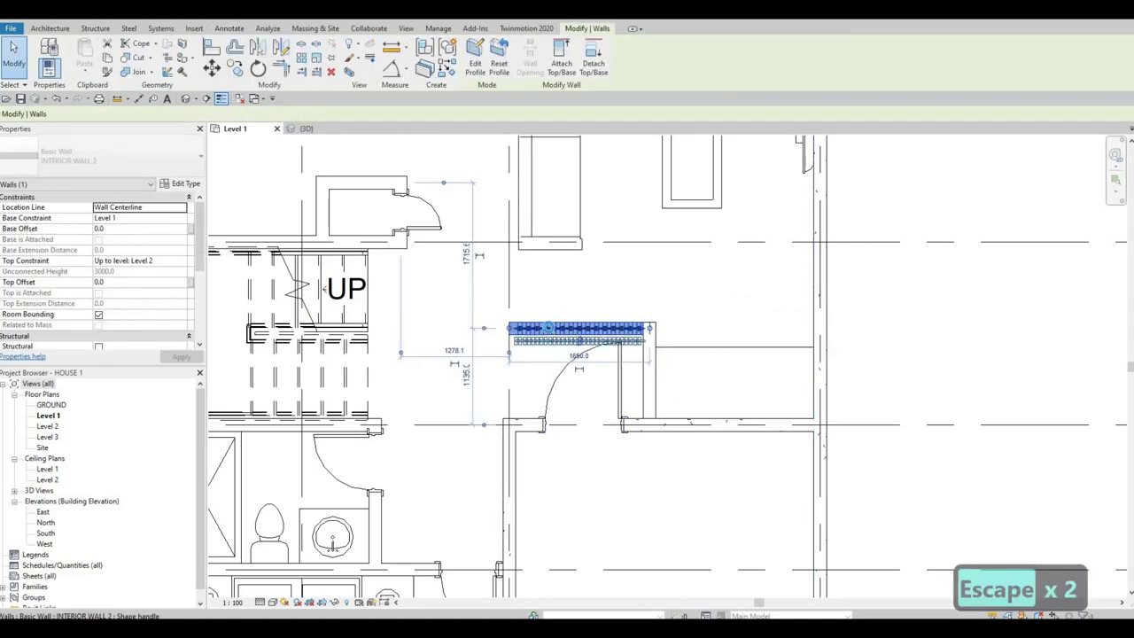
key(Up)
key(Up)
key(Up)
key(Up)
key(Up)
key(Up)
key(Up)
key(Up)
key(Up)
key(Up)
key(Up)
key(Up)
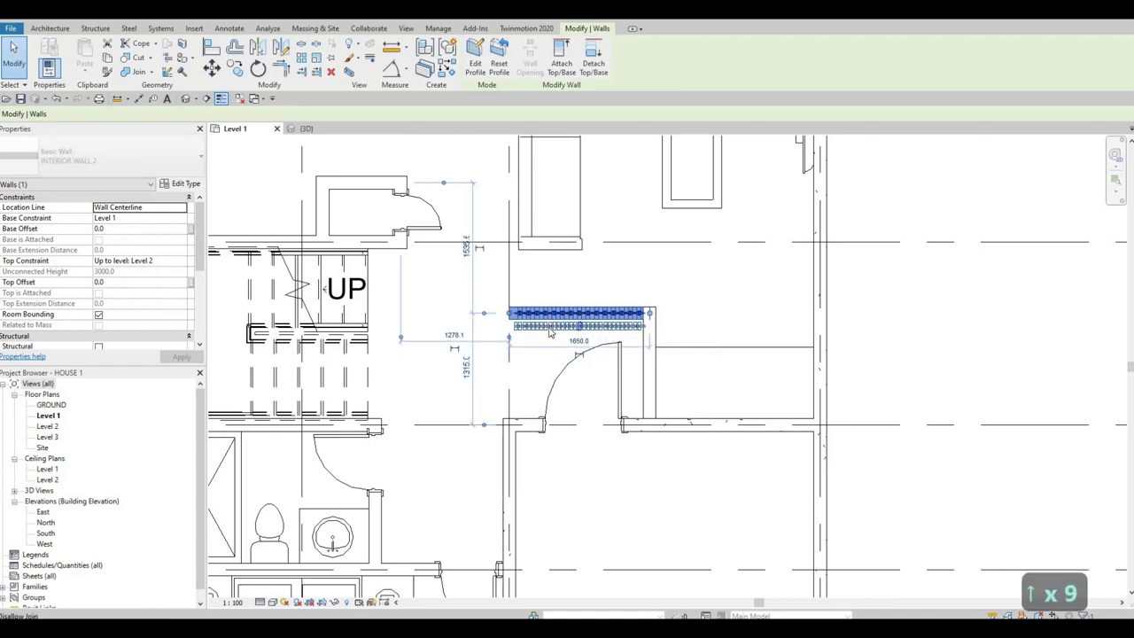
key(Escape)
key(Escape)
key(Escape)
Step: Set the hatched interior wall's distance from grid line C to 750
click(614, 321)
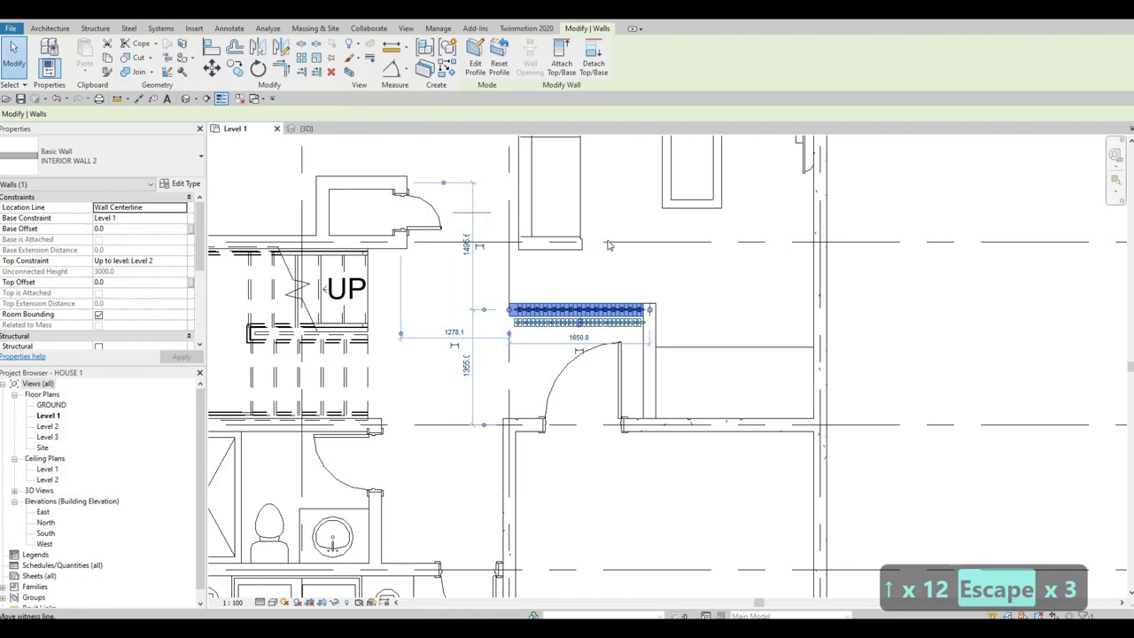
scroll(637, 252, down, 3)
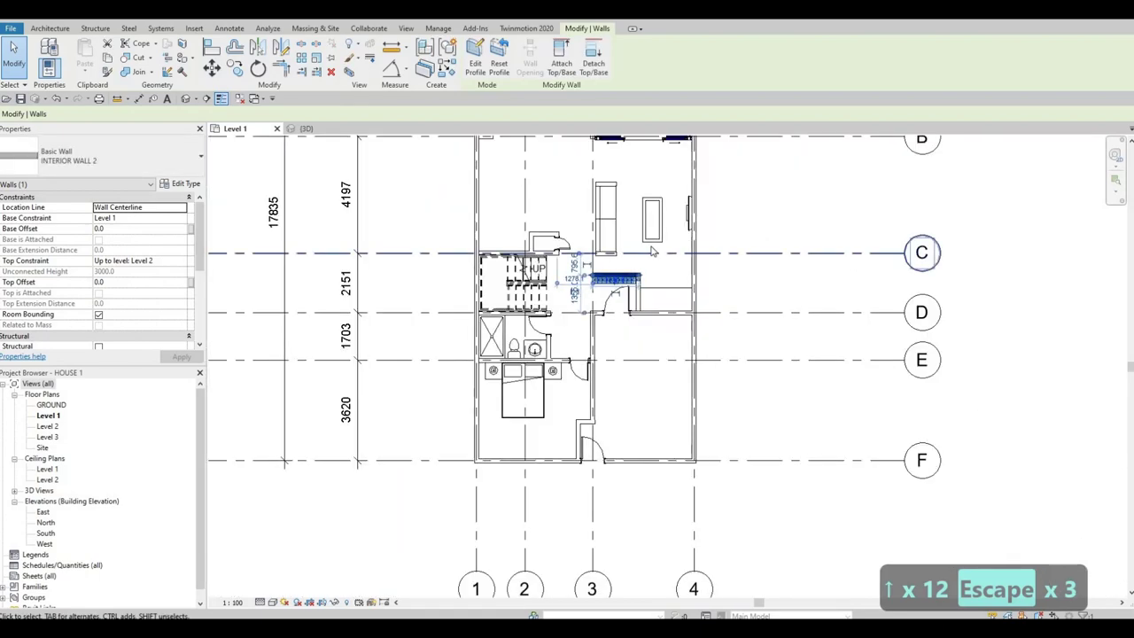
scroll(652, 252, up, 4)
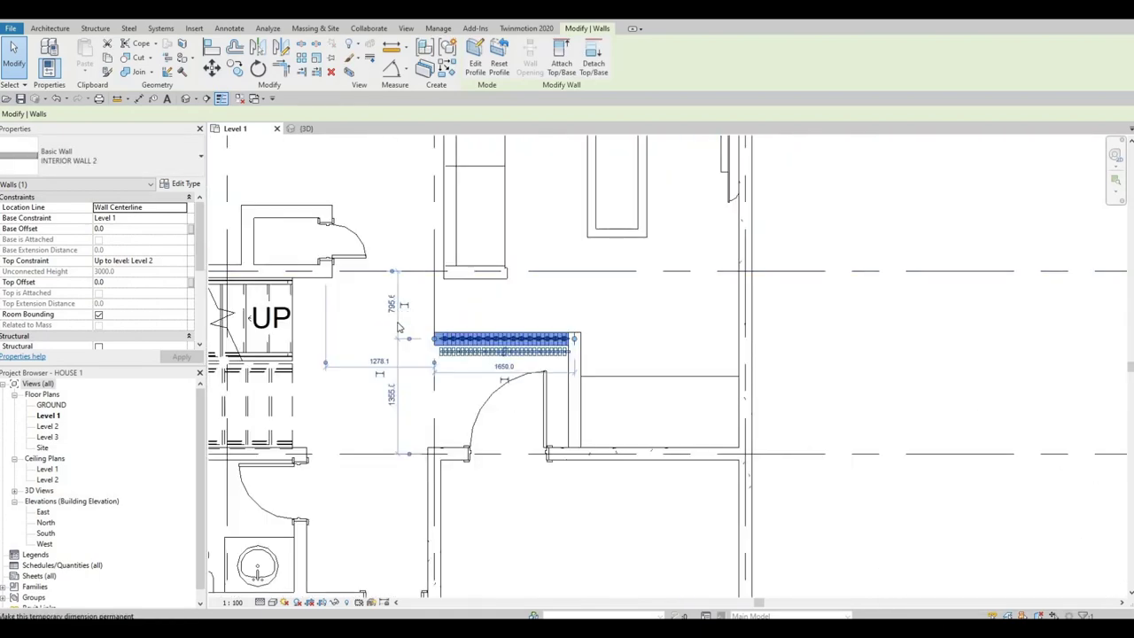
click(392, 304)
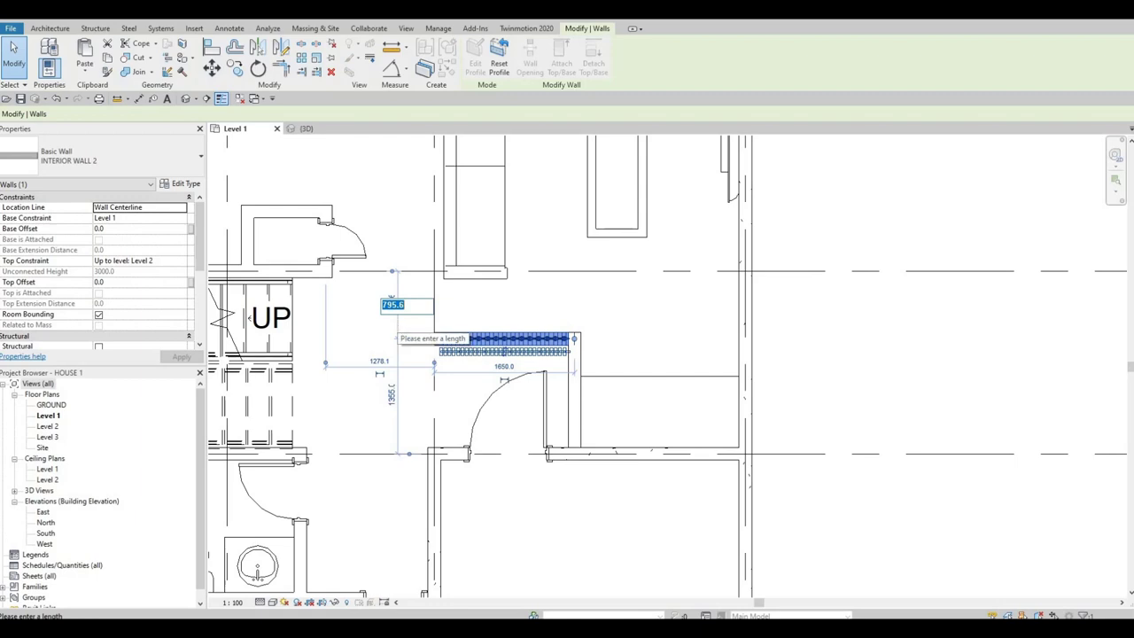
text(750)
key(Return)
key(Escape)
key(Escape)
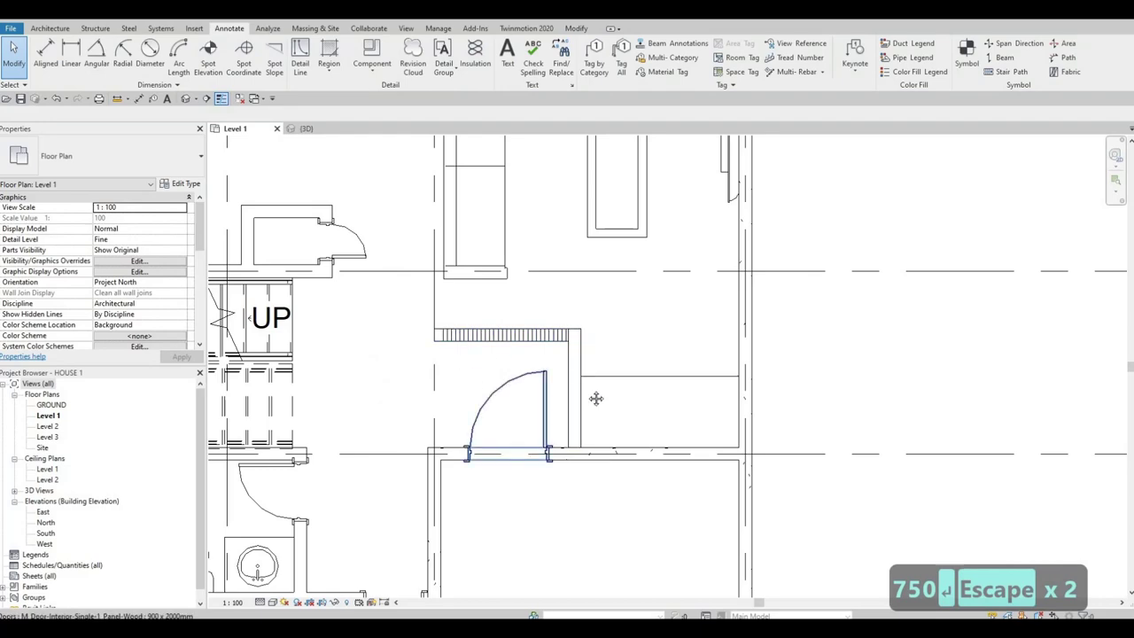
Step: Draw a horizontal <Demolished> detail line just below the niche's thin line, from the short vertical wall to the right exterior wall
middle_drag(596, 399, 668, 384)
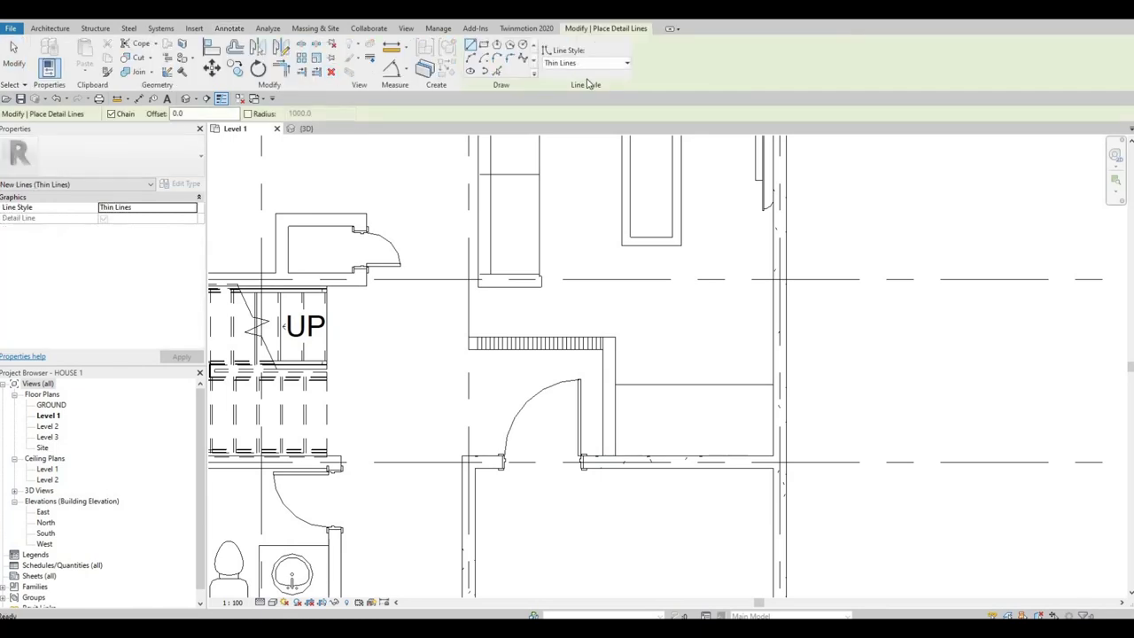
click(586, 63)
click(583, 101)
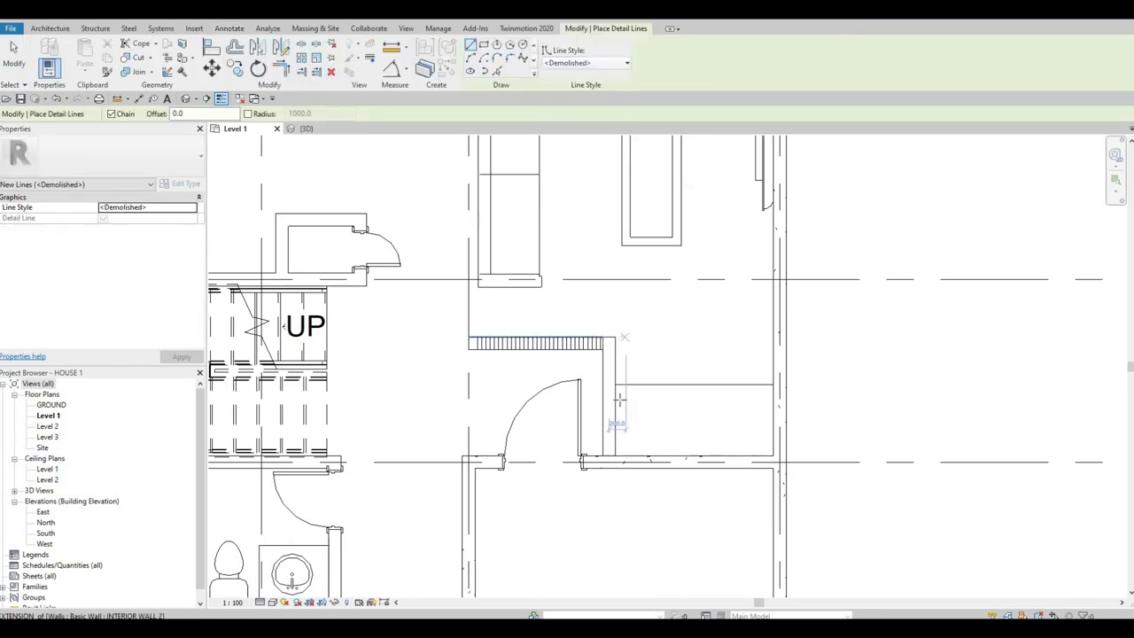
scroll(618, 400, up, 2)
click(614, 403)
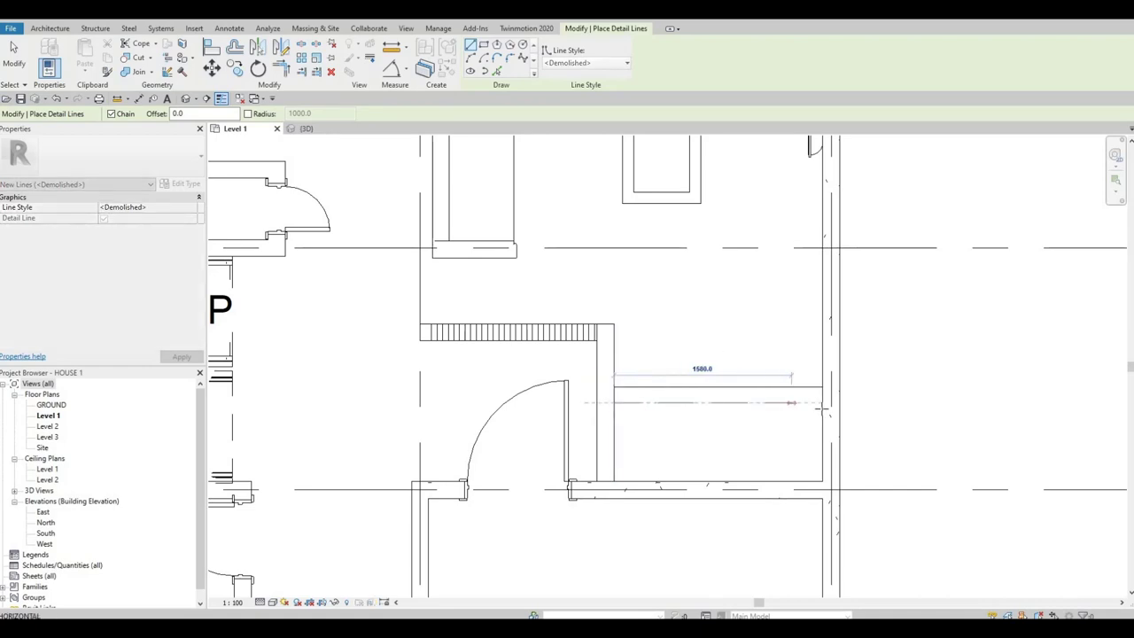
click(679, 422)
key(Escape)
key(Escape)
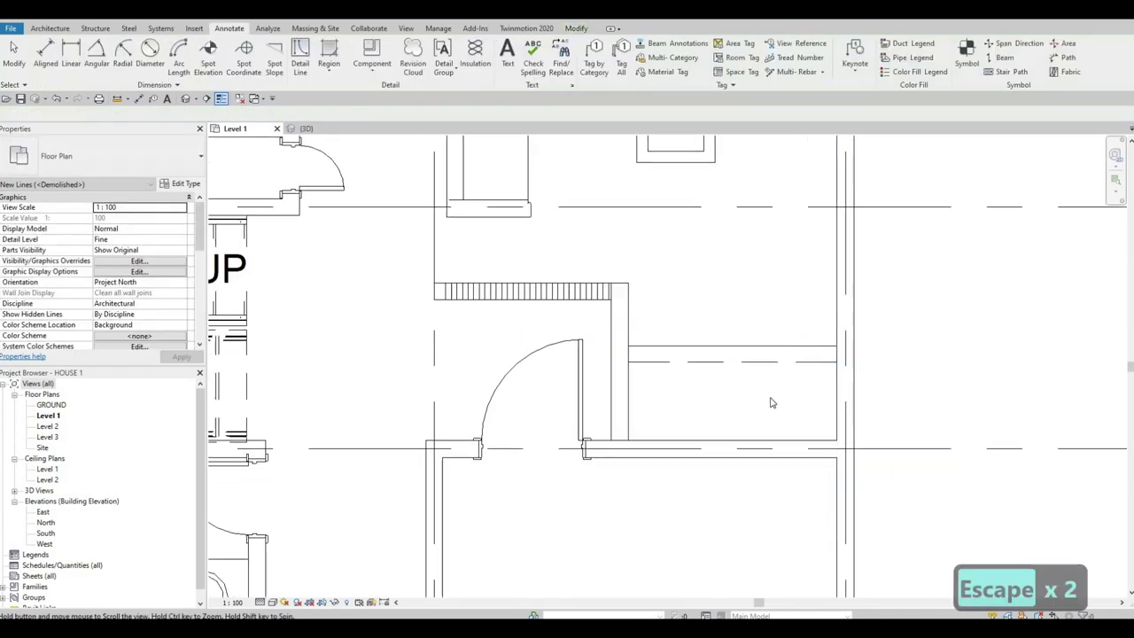
Step: Draw an L-shaped Thin Lines detail line in the upper-left room, from the stub wall 500 mm below the exterior wall to the door wall
scroll(770, 398, down, 3)
scroll(759, 463, down, 2)
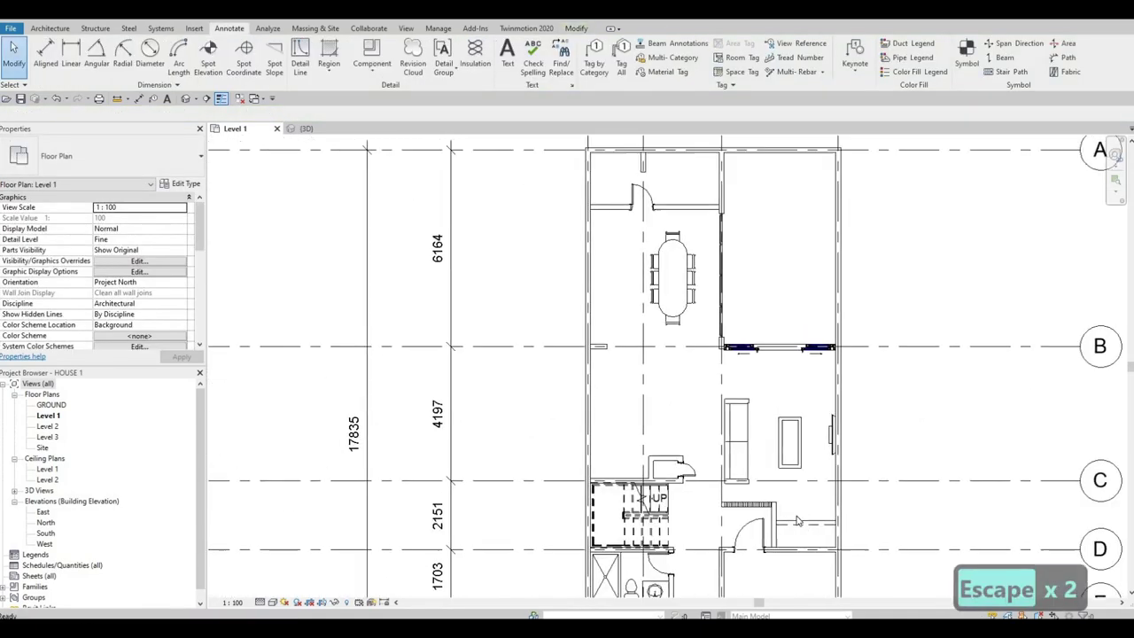
key(Escape)
click(795, 520)
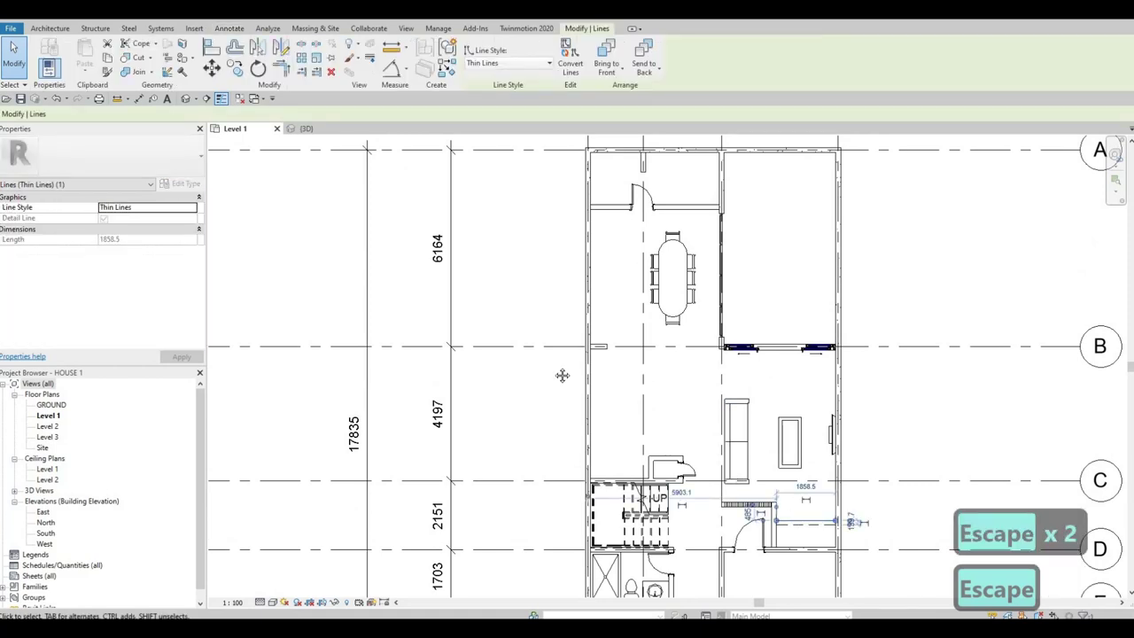
key(c)
key(s)
scroll(687, 291, up, 5)
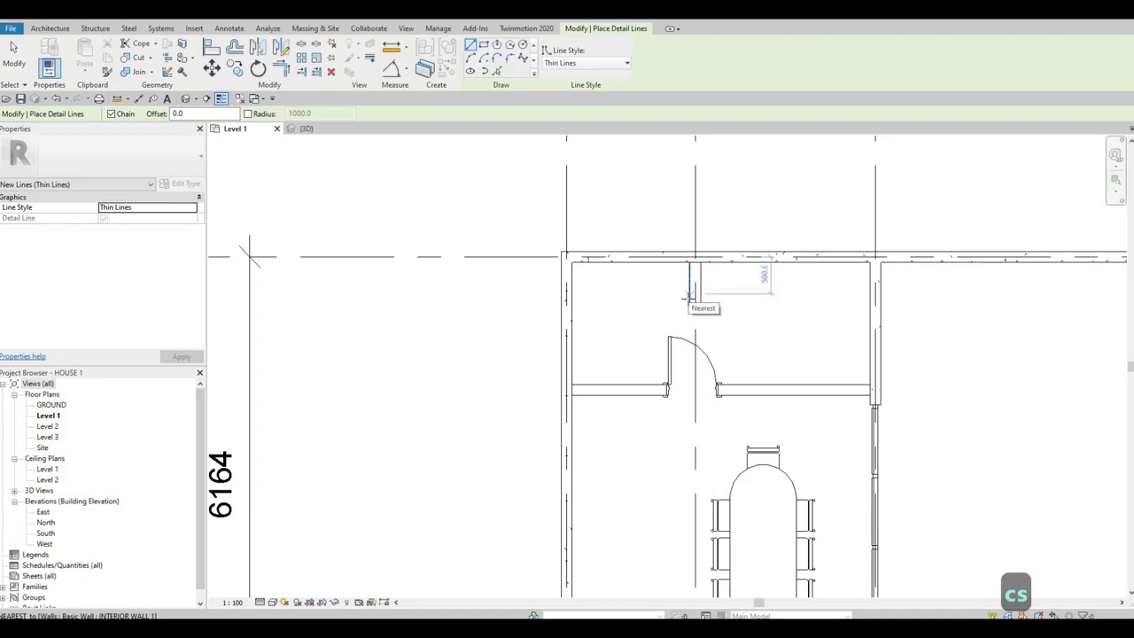
click(691, 294)
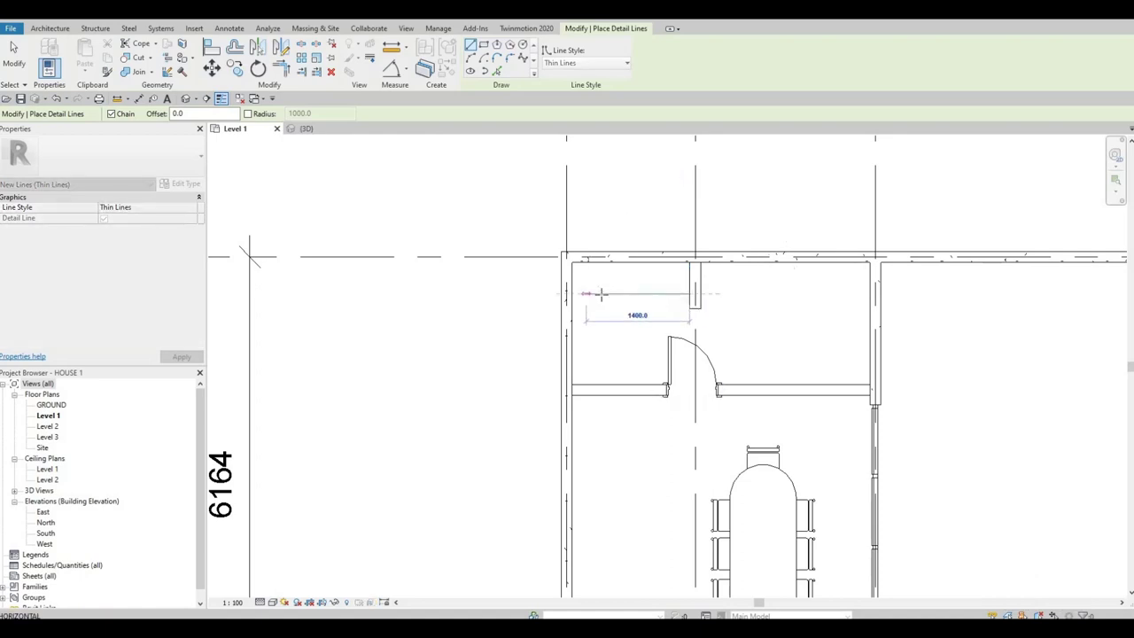
click(608, 293)
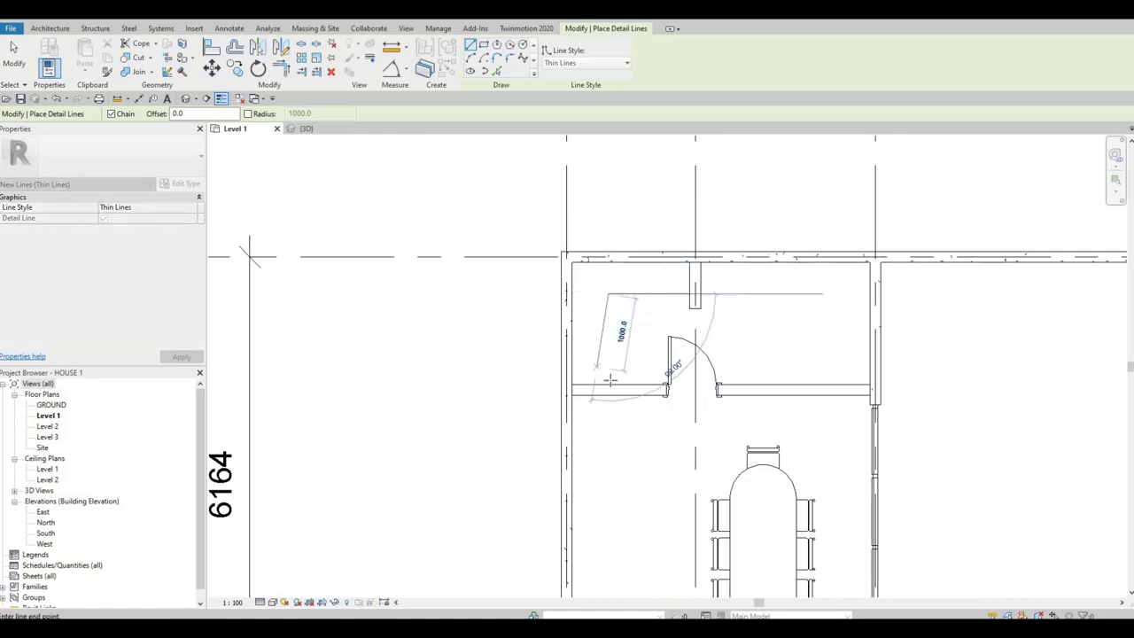
click(609, 385)
key(Escape)
key(Escape)
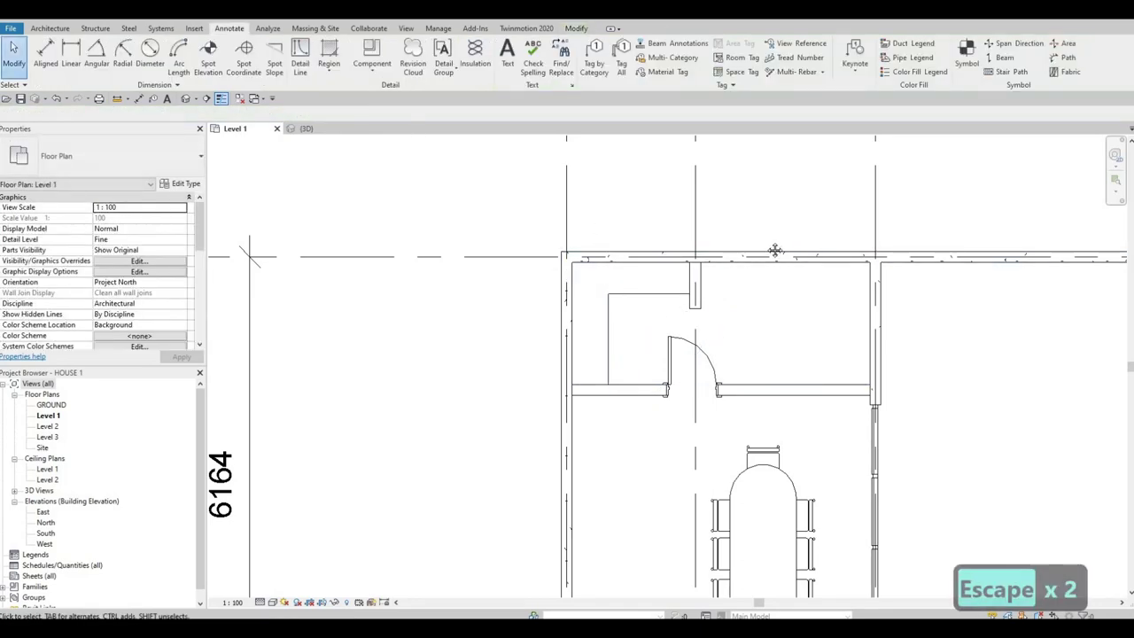
Step: Draw a parallel L-shaped <Demolished> detail line between the thin L-shaped line and the exterior walls, from the stub wall to the door wall
middle_drag(776, 251, 667, 262)
scroll(667, 262, down, 3)
middle_drag(747, 425, 744, 305)
key(Escape)
scroll(746, 416, up, 1)
click(758, 439)
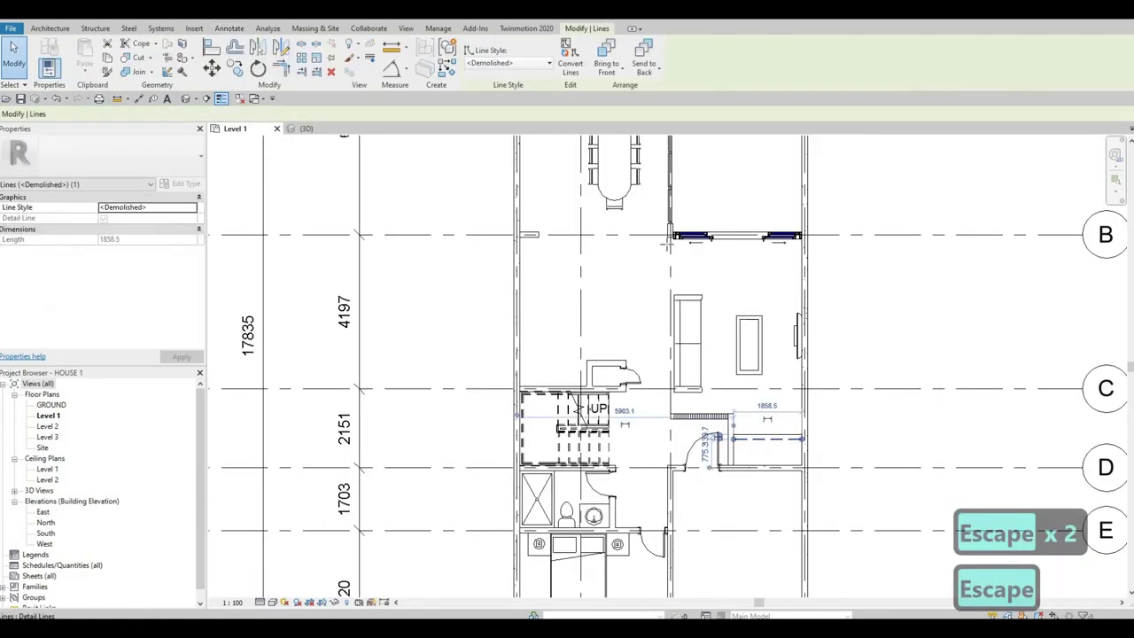
key(c)
key(s)
scroll(619, 326, up, 1)
middle_drag(620, 346, 691, 594)
scroll(664, 236, up, 4)
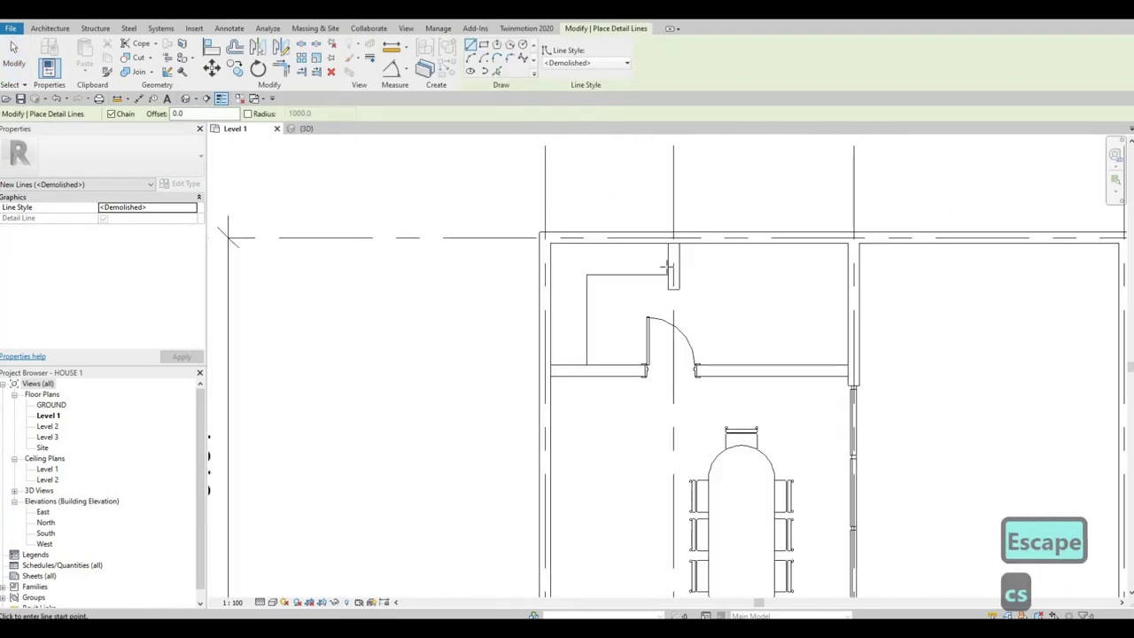
click(585, 266)
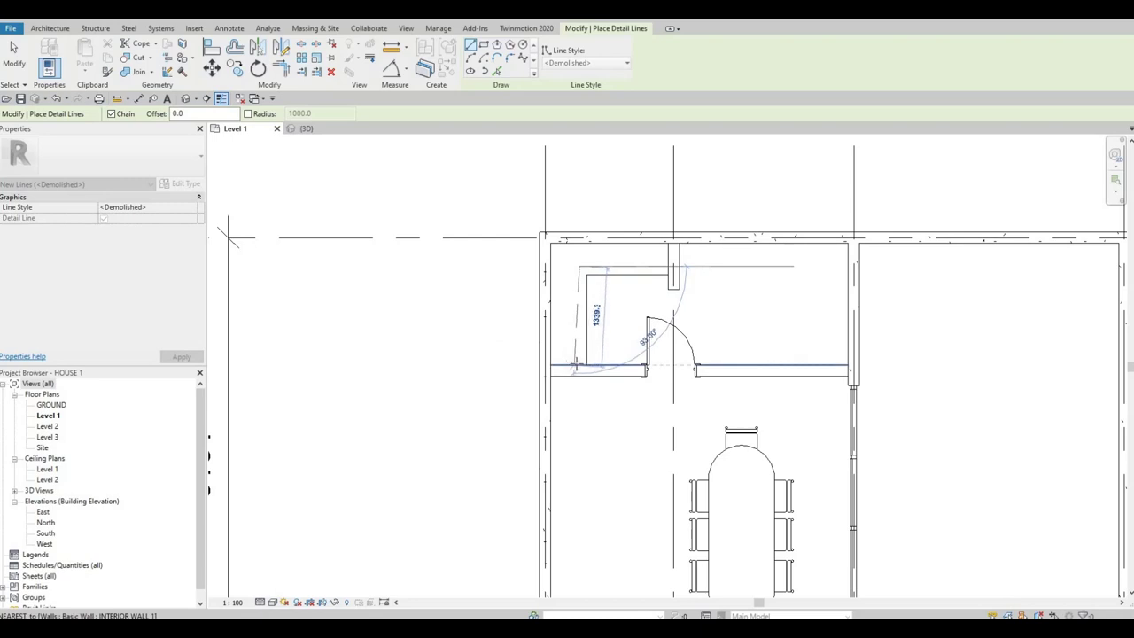
click(581, 365)
key(Escape)
key(Escape)
key(Escape)
scroll(562, 359, down, 3)
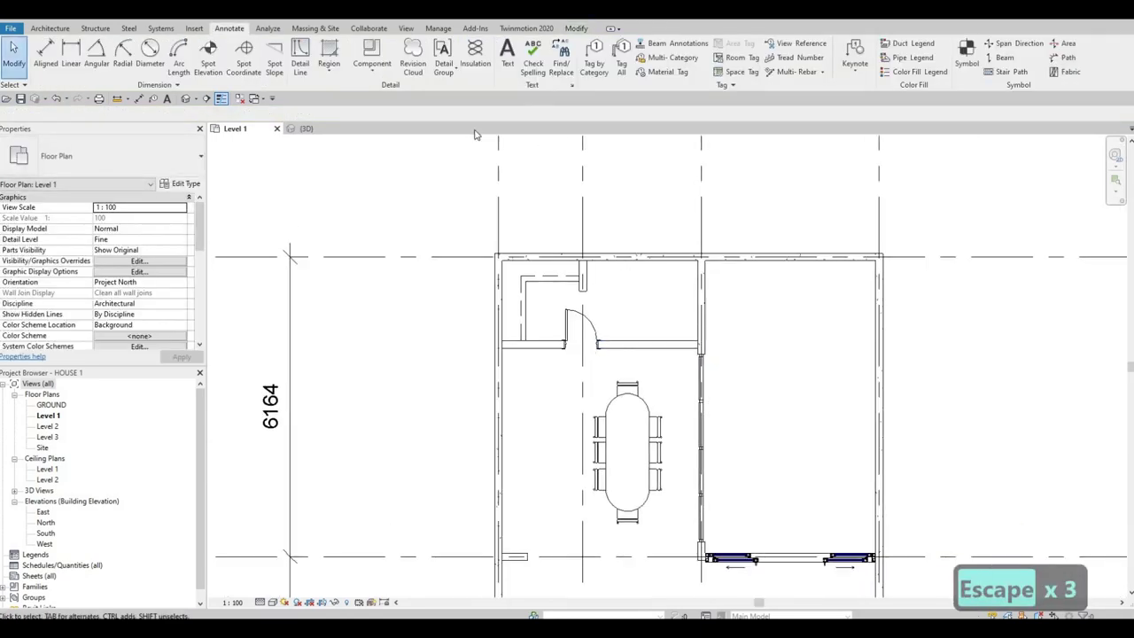
Step: Browse the family library to Specialty Equipment, Domestic, Mid-Range to load a family
click(194, 27)
click(484, 55)
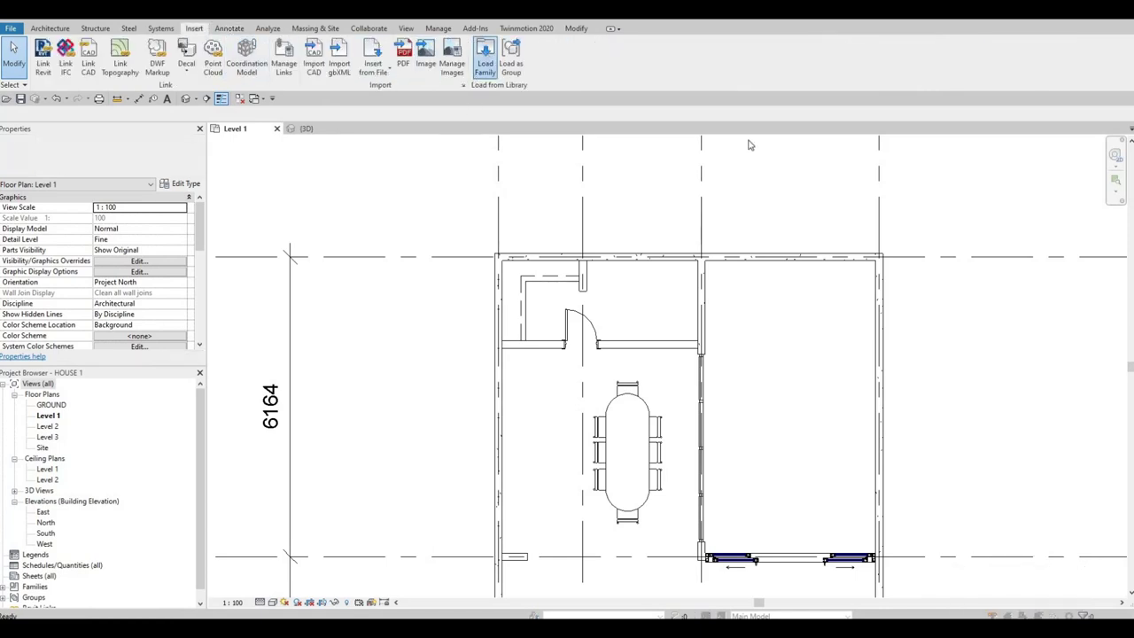
key(BackSpace)
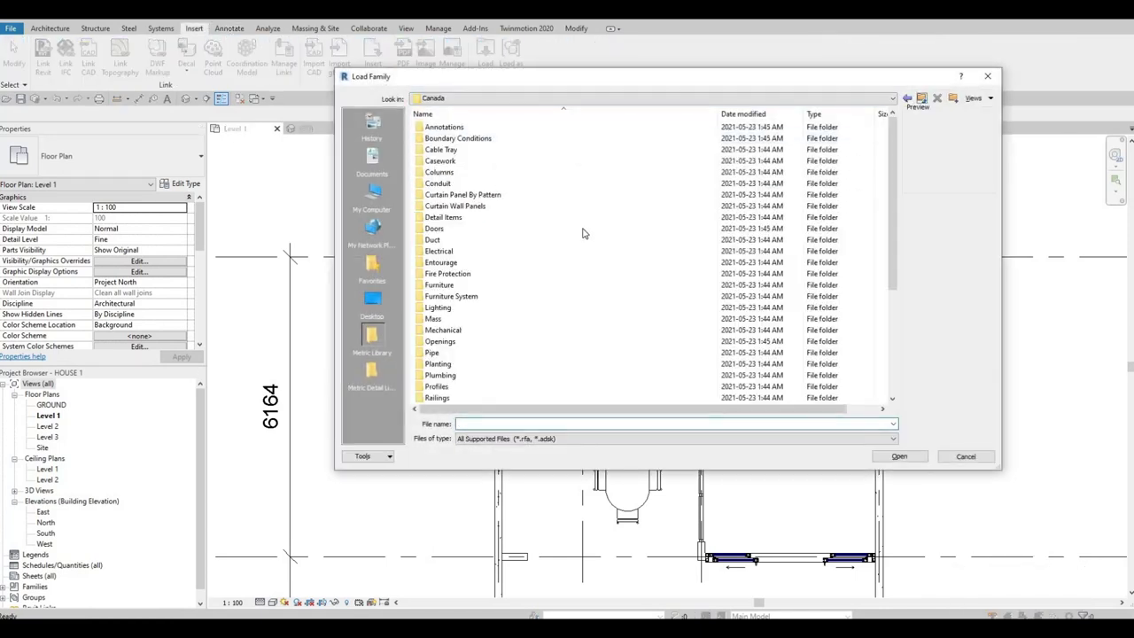
scroll(494, 351, down, 3)
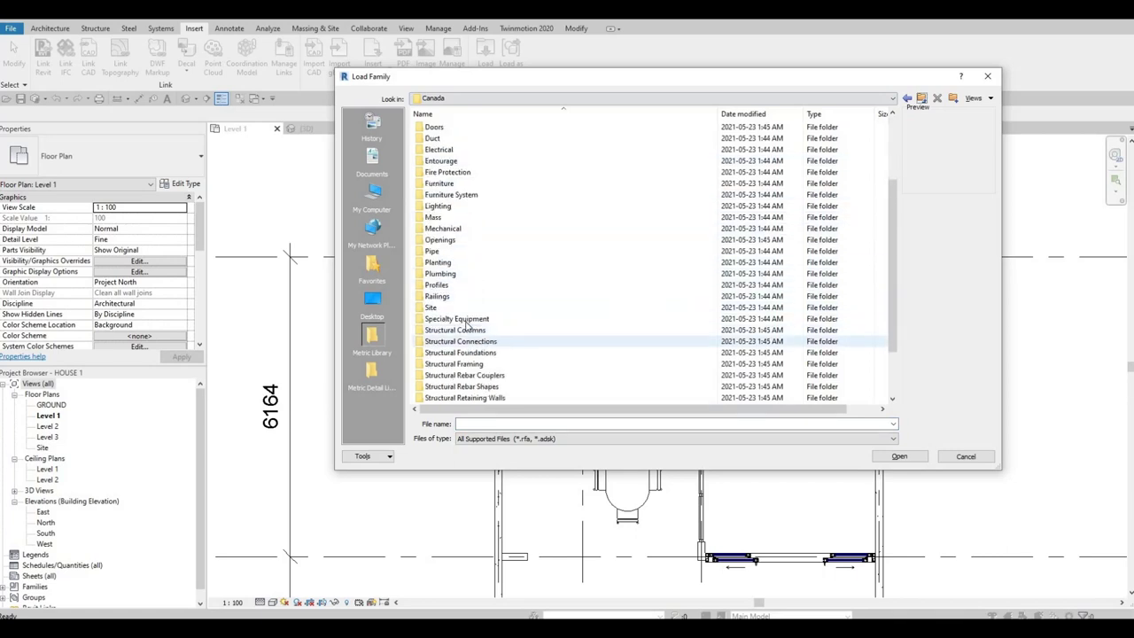
double_click(448, 341)
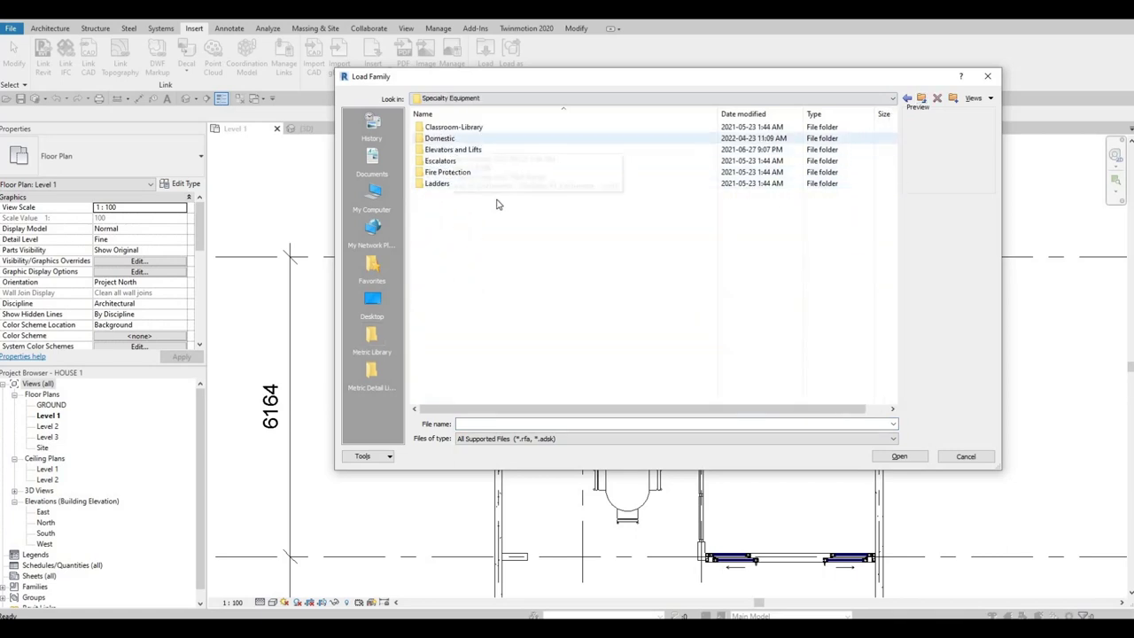
double_click(443, 139)
double_click(447, 138)
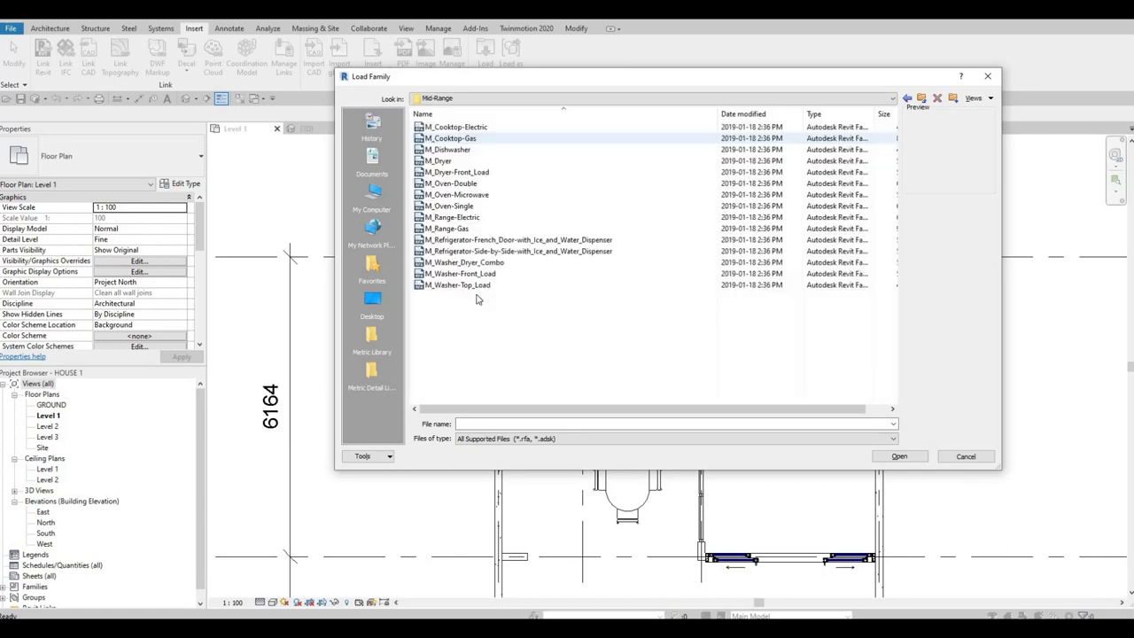
Step: Preview the washer families and load M_Washer_Dryer_Combo.rfa into the project
click(457, 274)
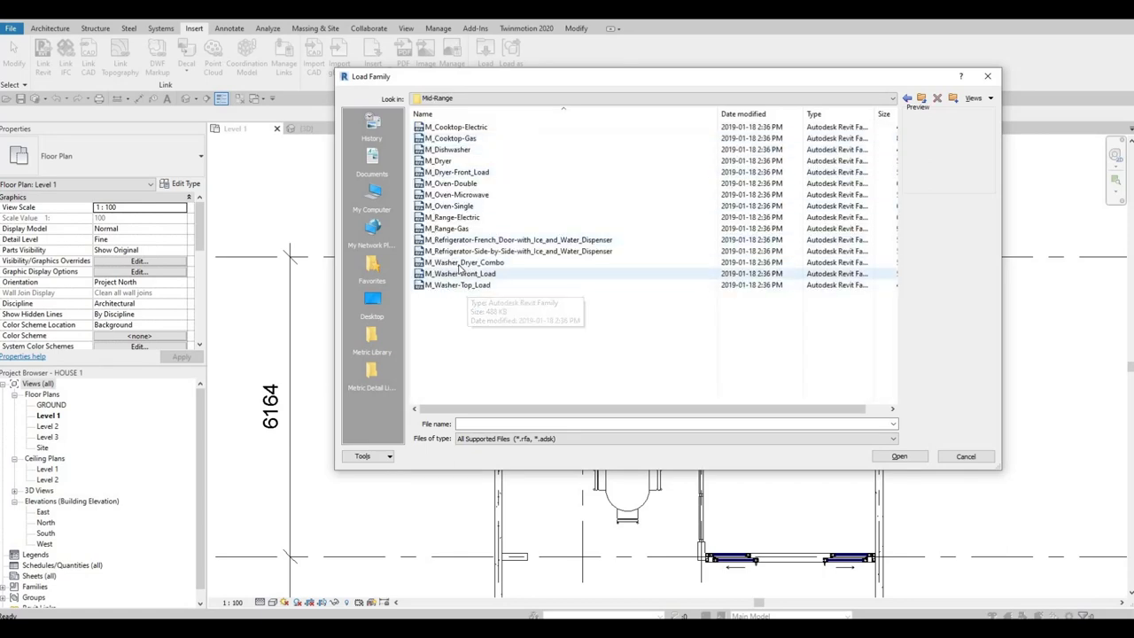
click(459, 263)
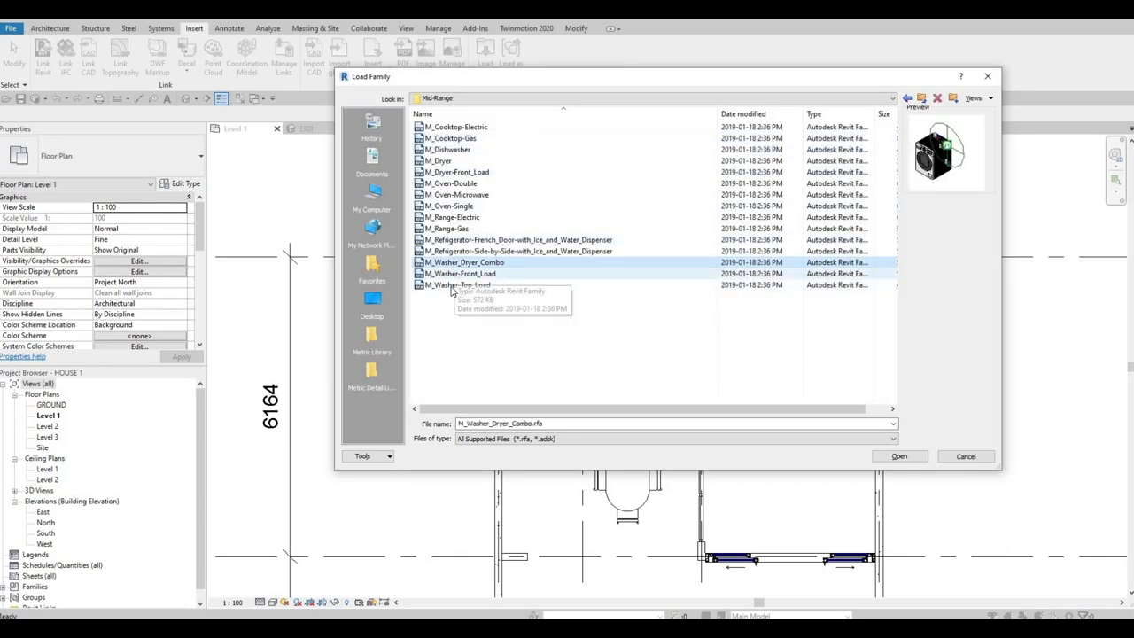
key(Down)
key(Down)
key(Up)
key(Up)
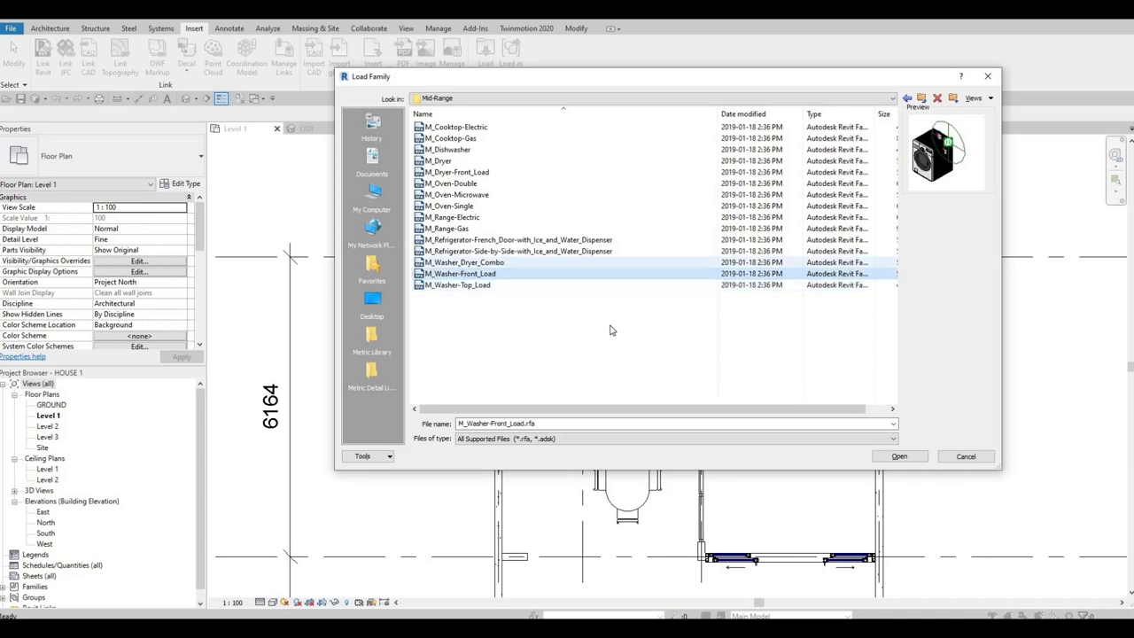
click(898, 458)
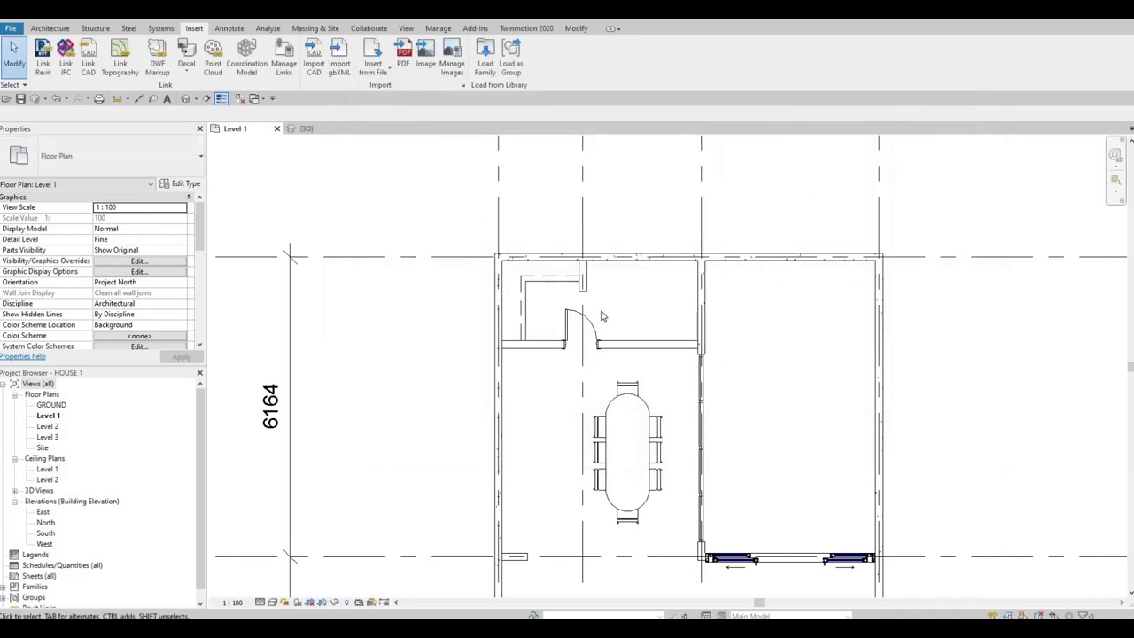
Step: Place one 600mm M_Washer_Dryer_Combo in the upper-right corner of the small room above the dining area, backed against the exterior wall
key(m)
scroll(673, 265, up, 5)
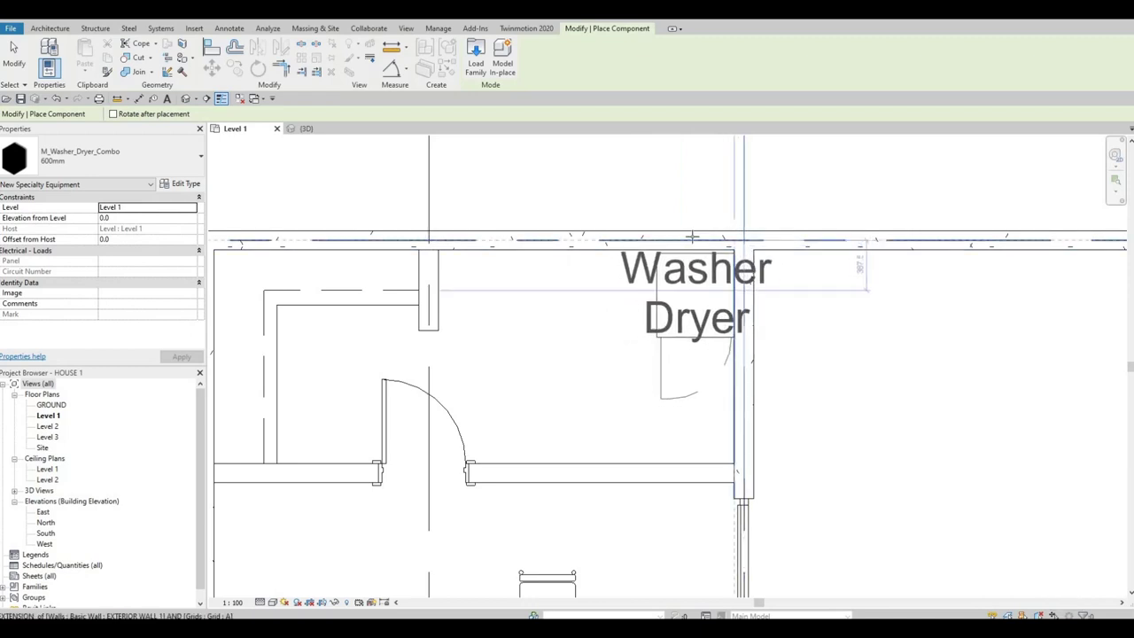
click(660, 317)
key(Escape)
key(Escape)
key(Escape)
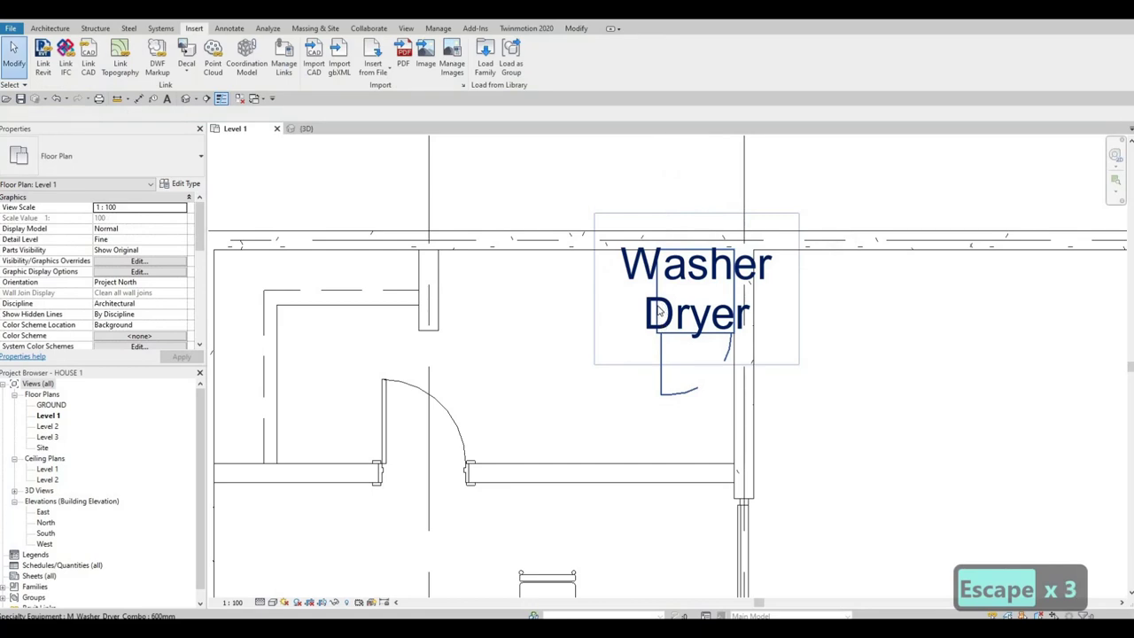
Step: Turn off Show Label in the type properties of the 600mm M_Washer_Dryer_Combo
click(606, 301)
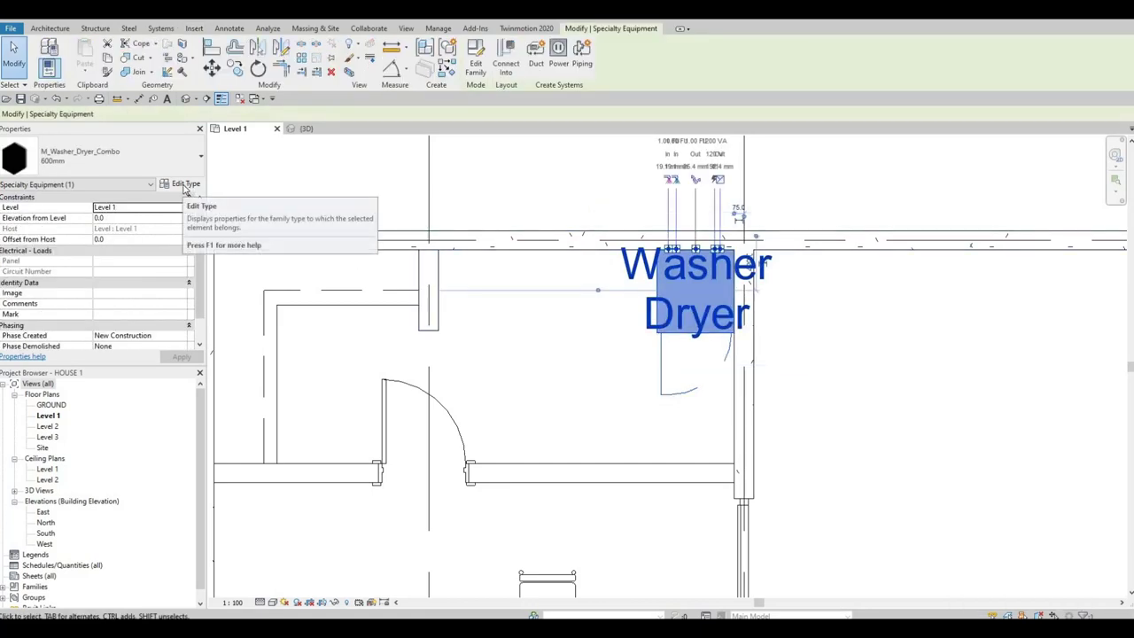
click(181, 183)
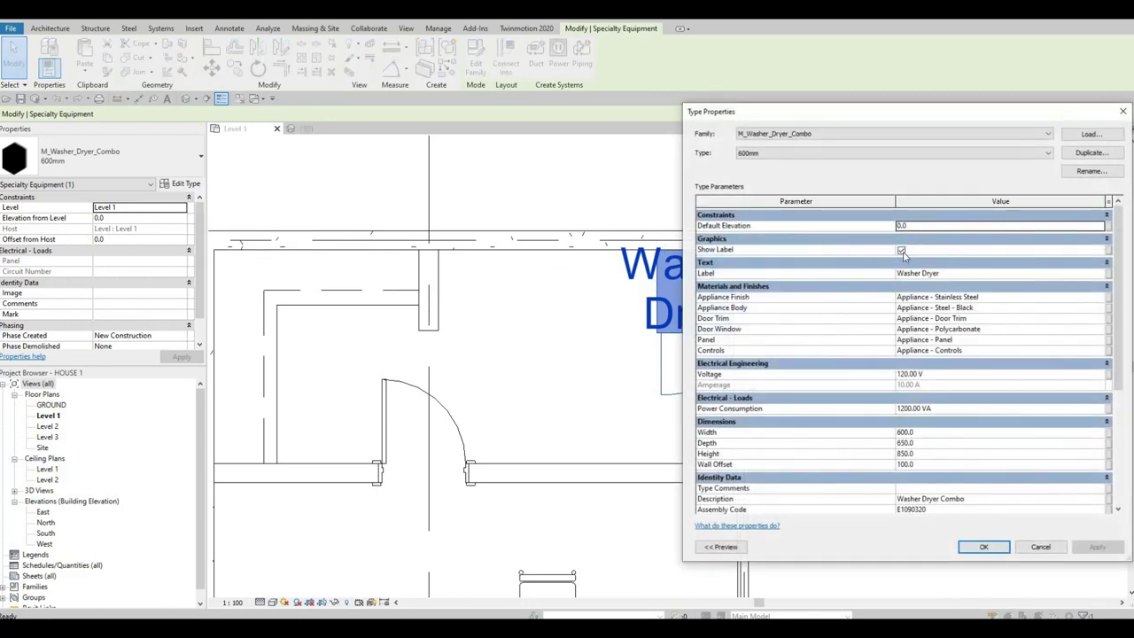
click(901, 250)
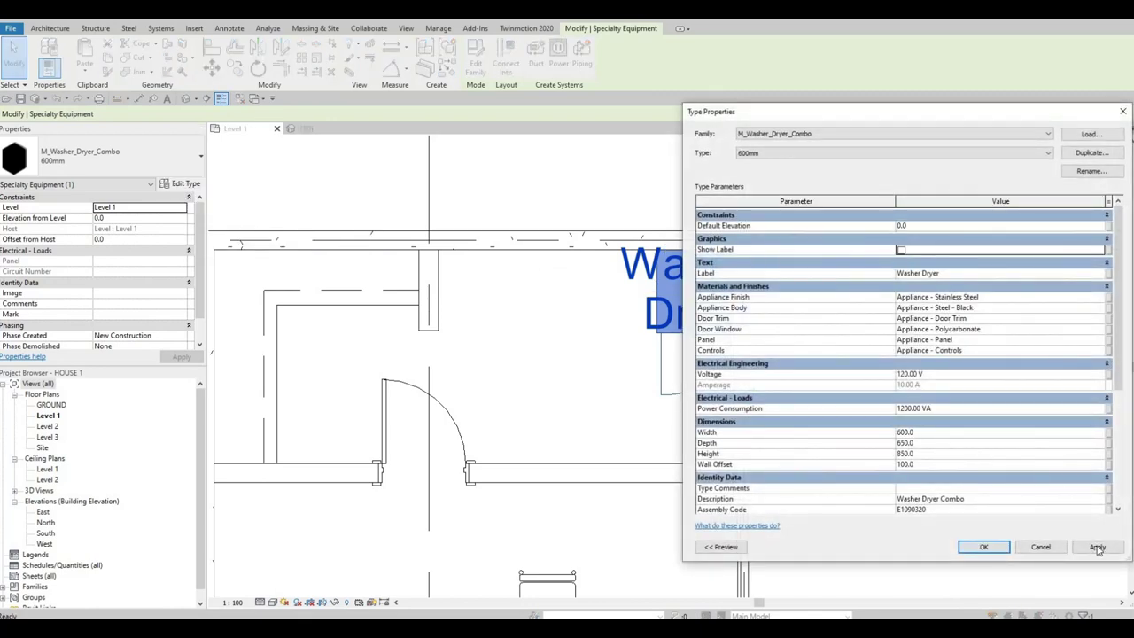
click(1000, 552)
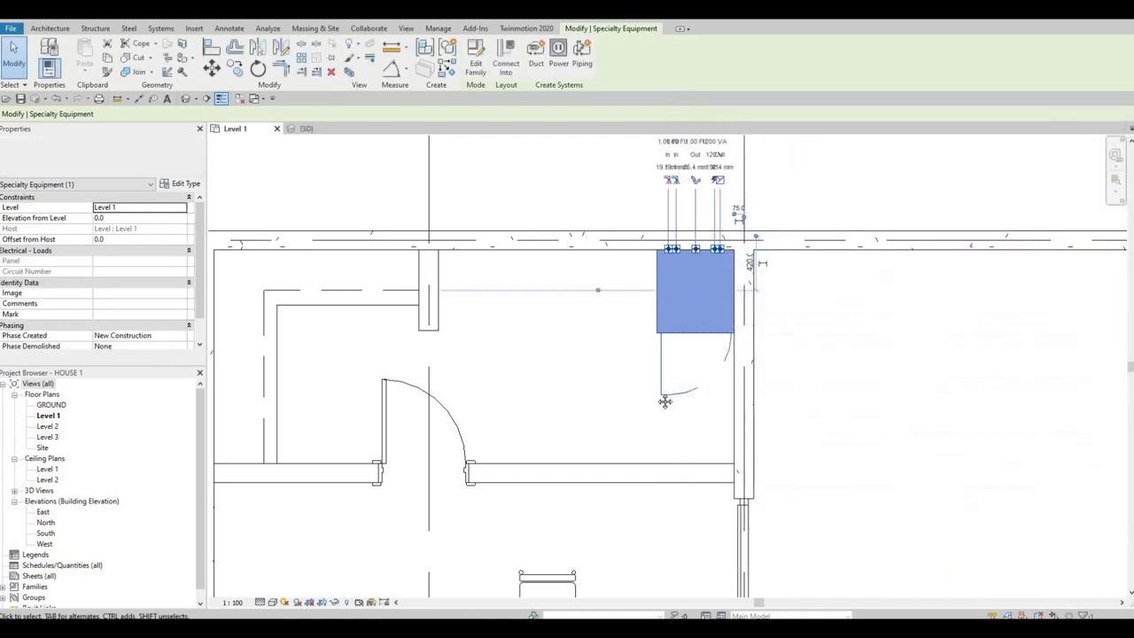
key(Escape)
key(Escape)
Step: Draw a Thin Lines detail line about 2289 mm long from the stub wall to the wall behind the washer-dryer, level with the existing counter line
scroll(625, 375, down, 1)
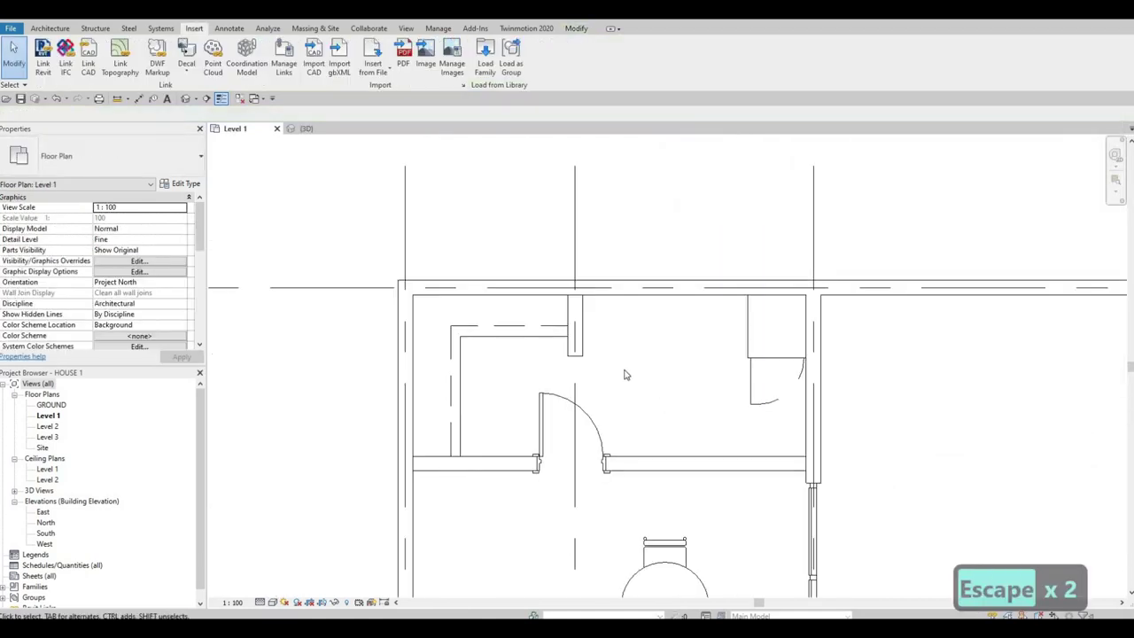
click(533, 340)
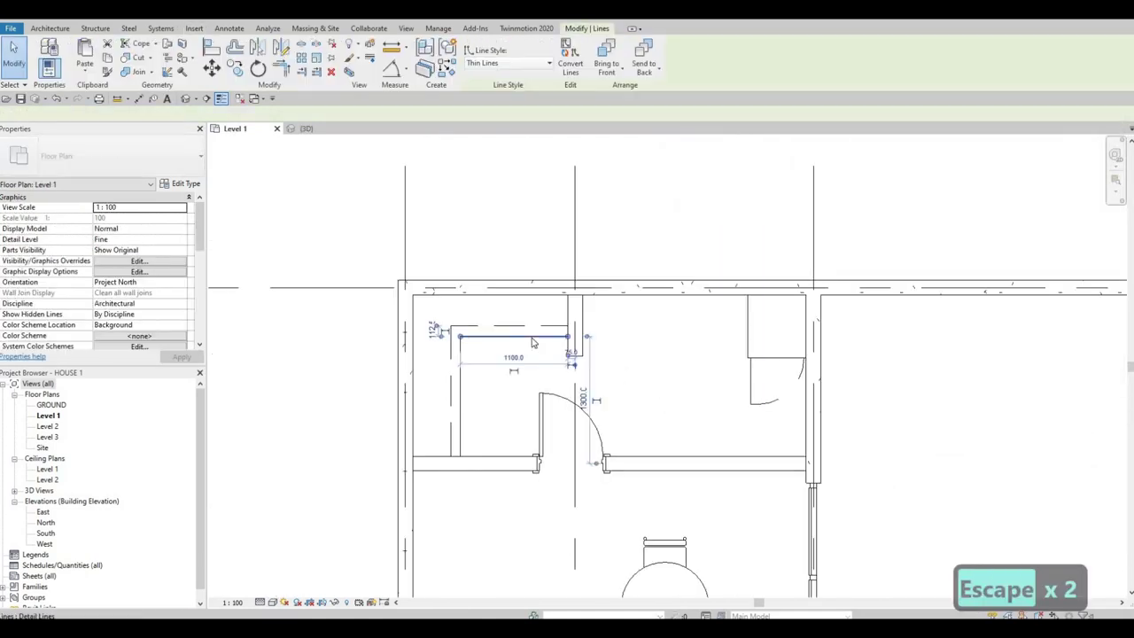
key(c)
key(s)
click(582, 337)
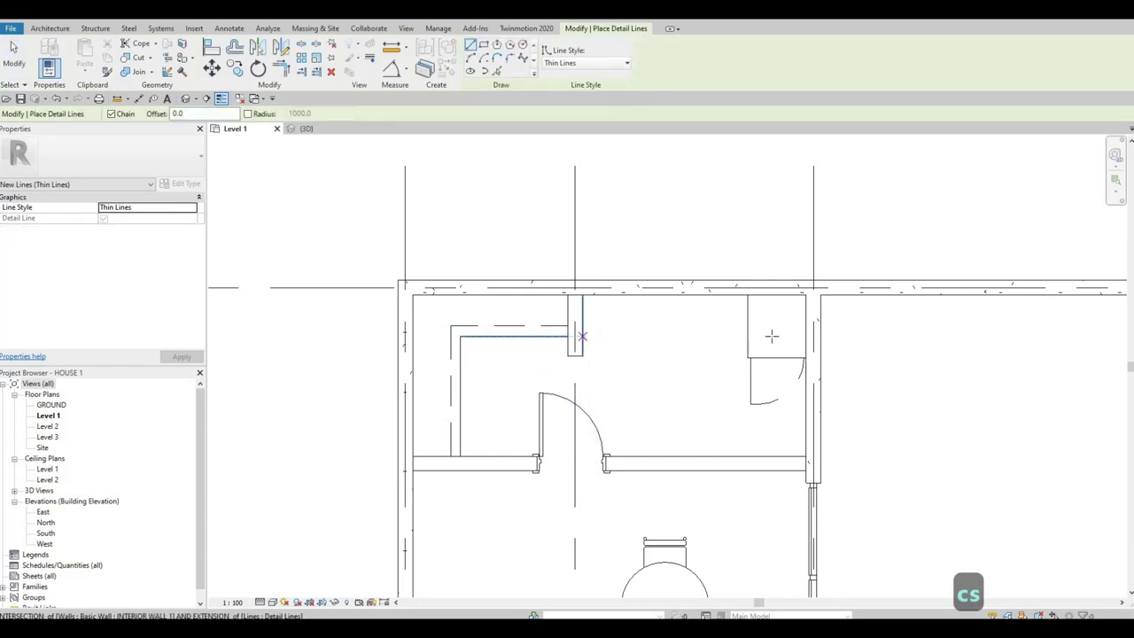
click(672, 343)
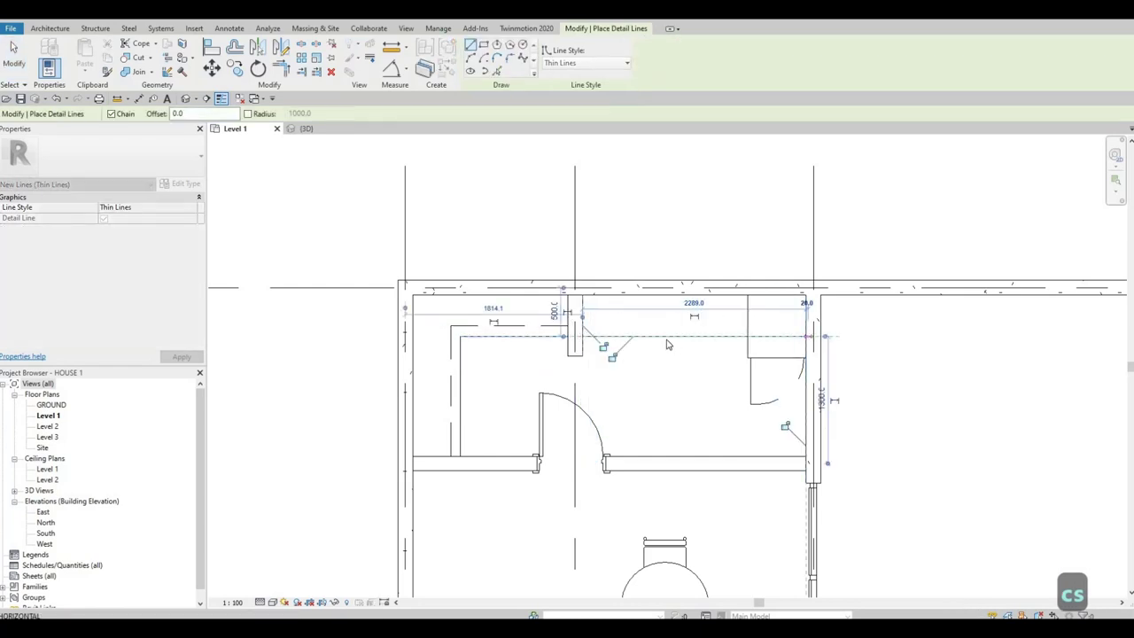
key(Escape)
key(Escape)
Step: Move the new thin counter line toward the door wall, just short of the washer-dryer's front edge
click(664, 337)
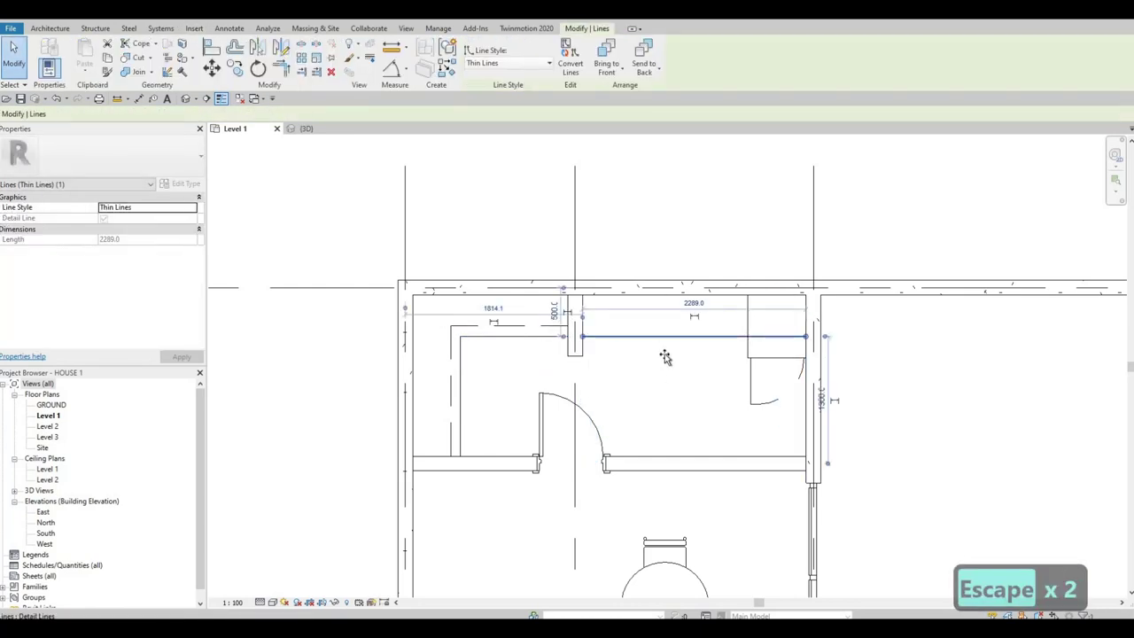
drag(665, 337, 658, 362)
key(Escape)
key(Escape)
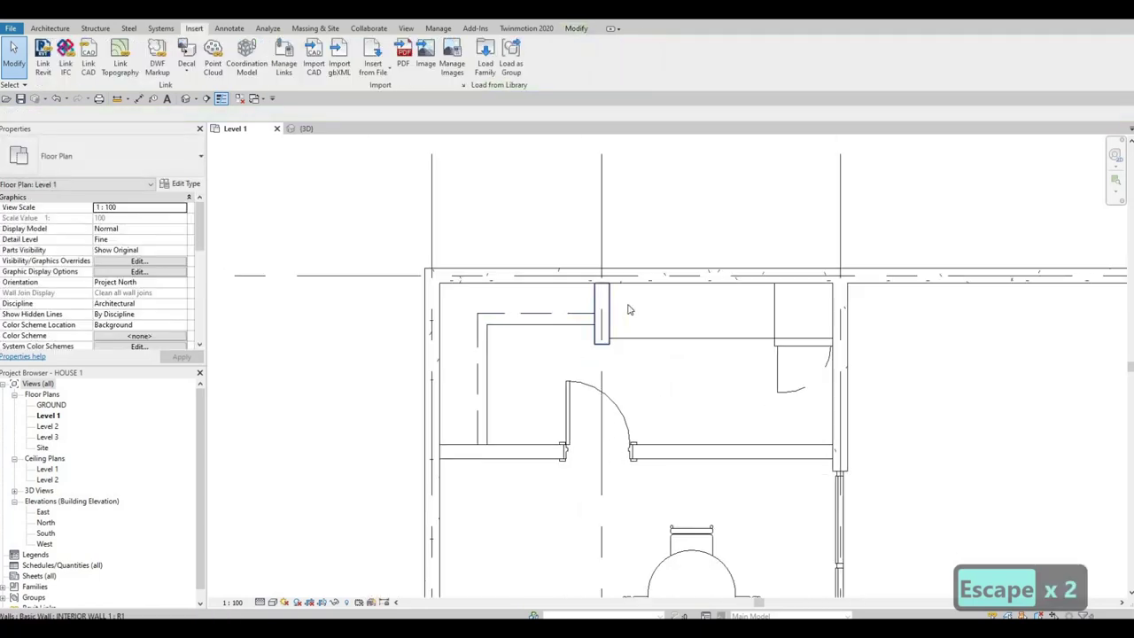
Step: Draw a <Demolished> detail line about 2320 mm long between the new counter line and the exterior wall, from the stub wall across the washer-dryer
click(557, 314)
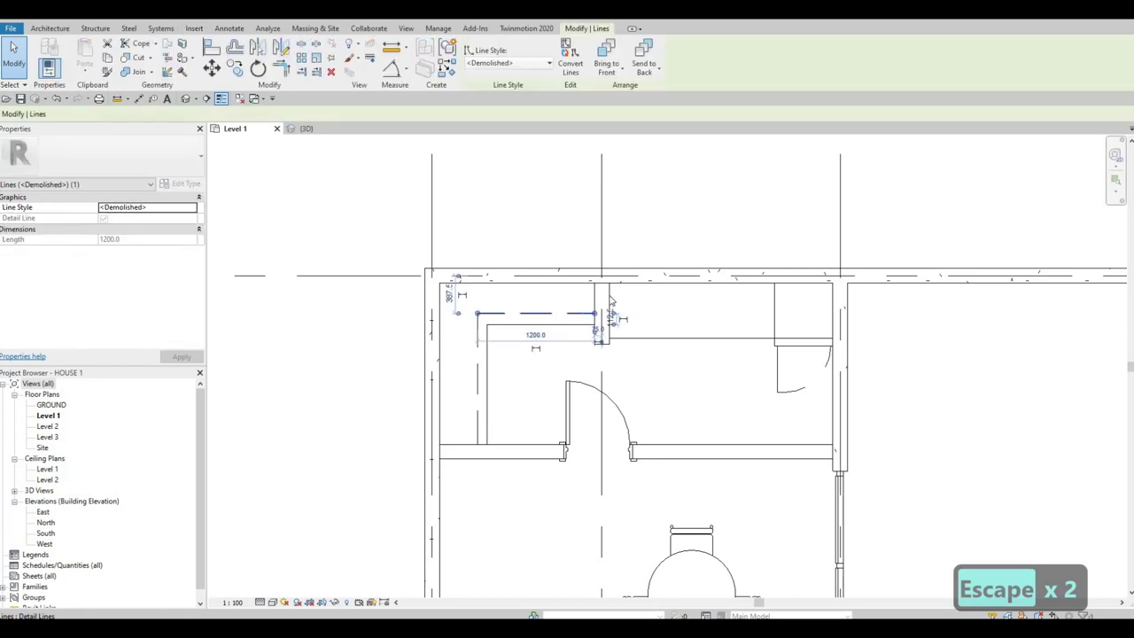
key(c)
key(s)
scroll(606, 307, up, 1)
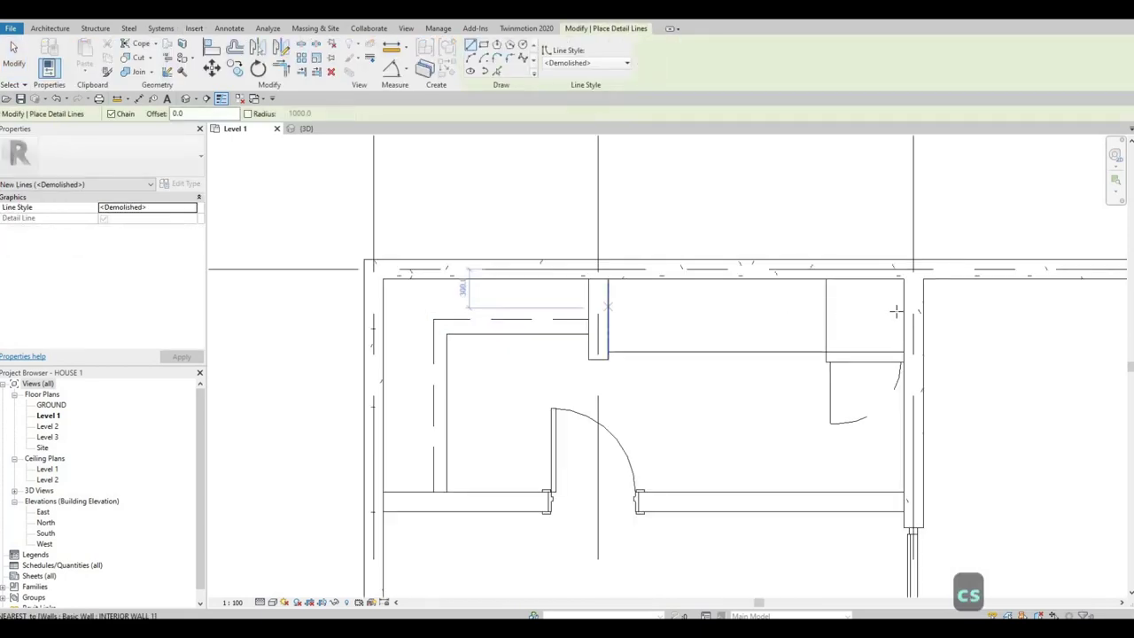
click(607, 307)
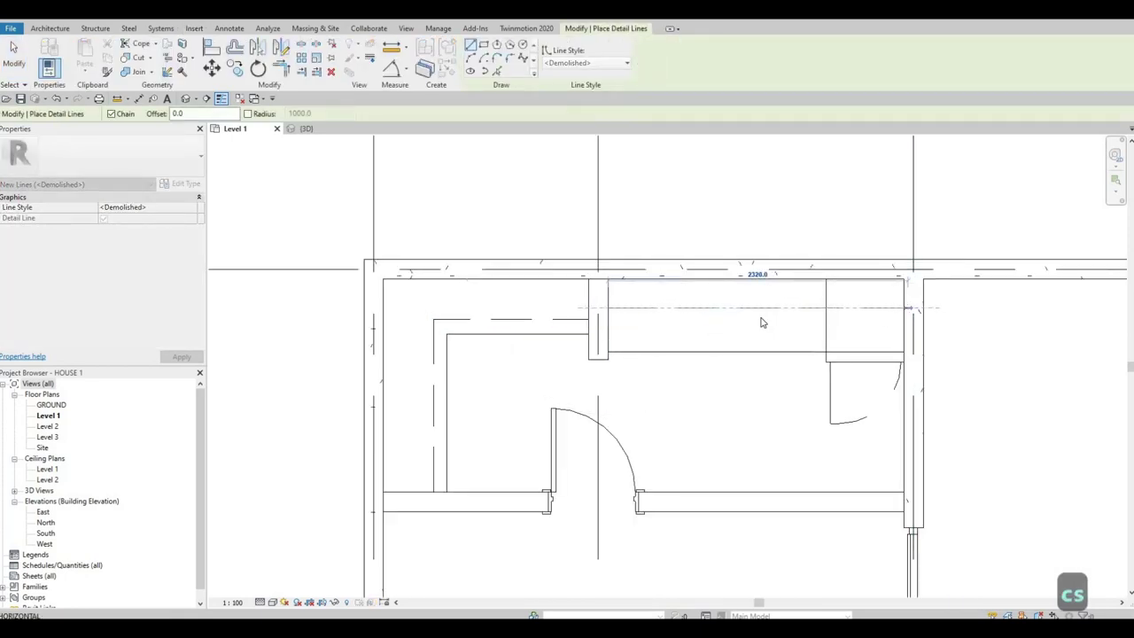
key(Escape)
key(Escape)
key(Escape)
Step: Look over the Level 1 plan from the laundry room to the living area, stairs and bathroom
scroll(714, 314, down, 3)
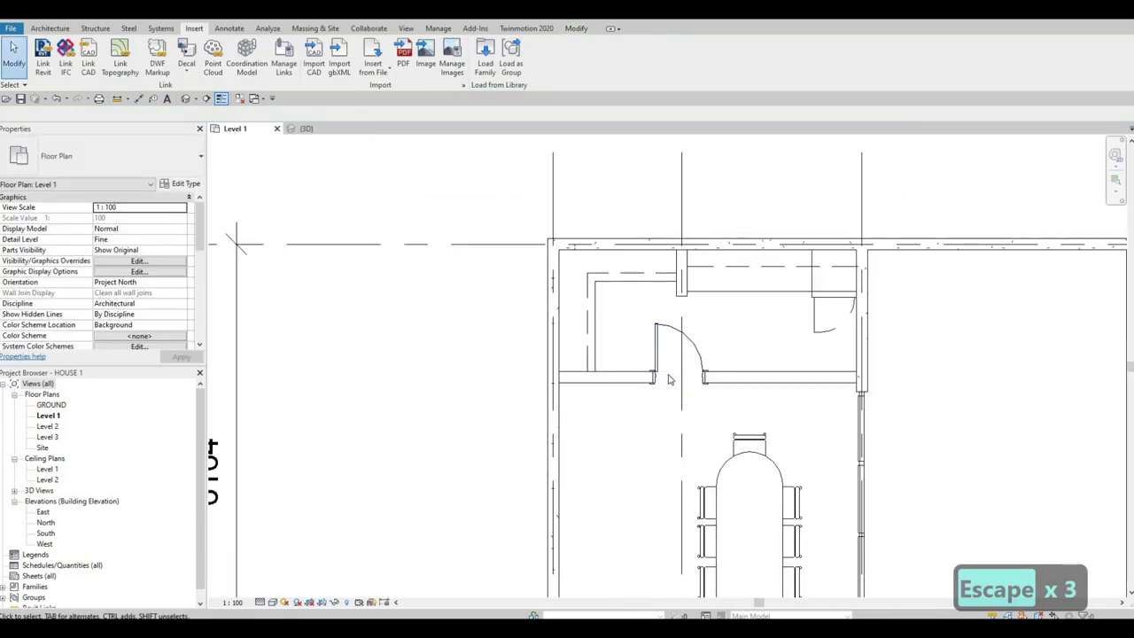
scroll(695, 376, down, 4)
middle_drag(698, 365, 657, 305)
scroll(658, 304, down, 1)
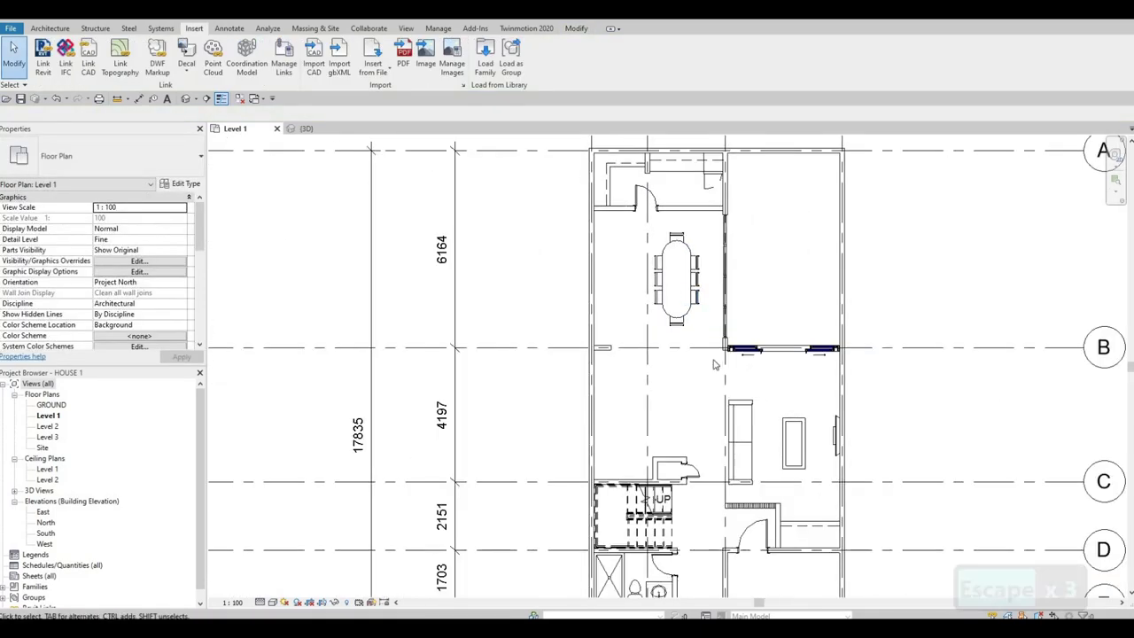
middle_drag(769, 470, 771, 324)
scroll(750, 349, up, 1)
scroll(753, 359, up, 2)
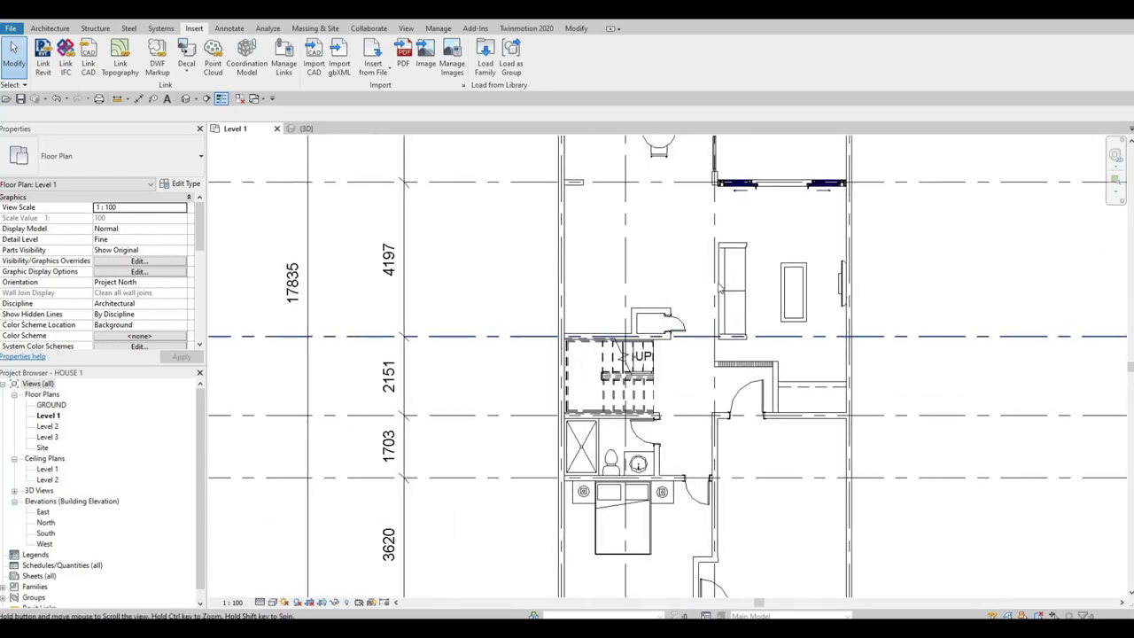
middle_drag(731, 262, 725, 367)
scroll(729, 357, up, 1)
scroll(724, 288, down, 1)
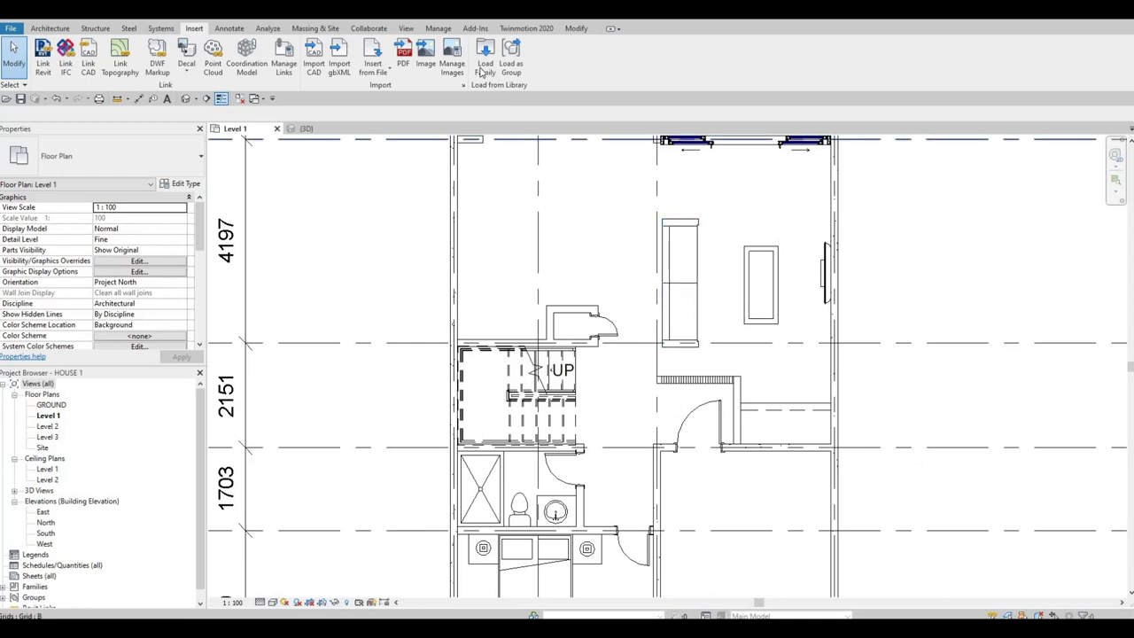
Step: Browse the Canada family library to Lighting, Architectural, Internal to load a family
click(481, 69)
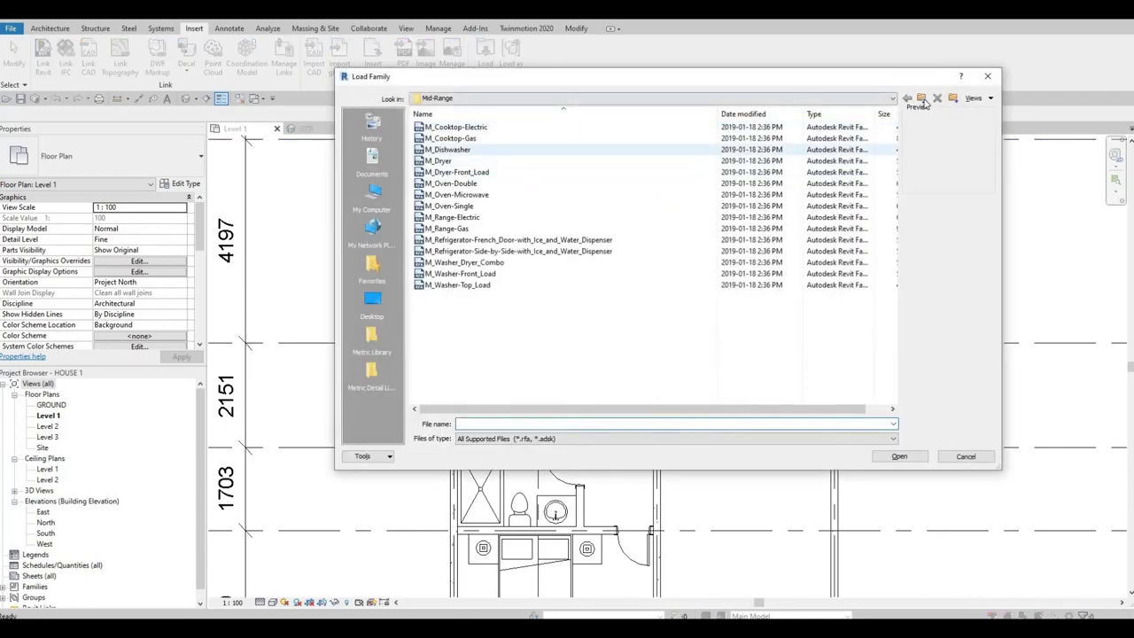
click(922, 98)
click(922, 99)
click(922, 98)
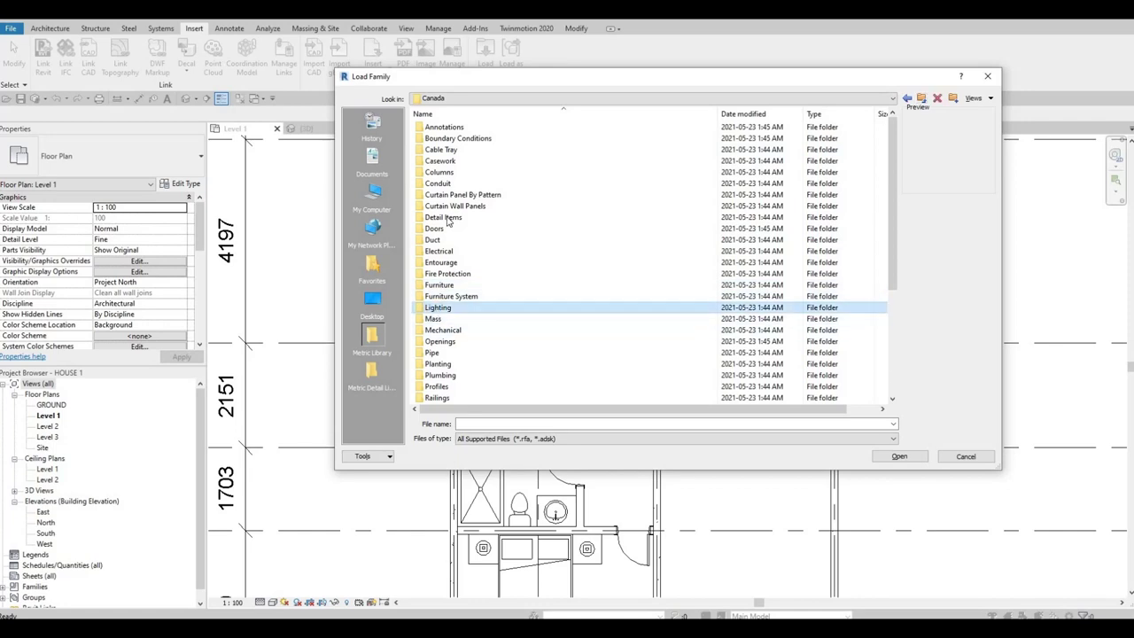
double_click(438, 307)
double_click(439, 129)
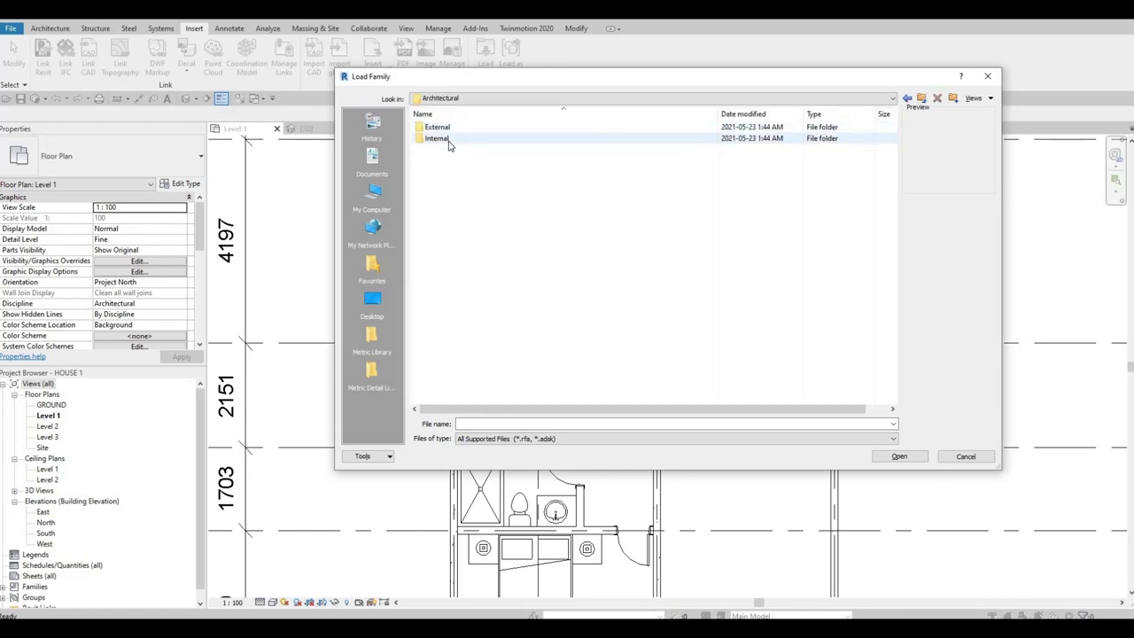
double_click(447, 139)
Step: Look through the interior lighting families and load M_Floor Lamp - Arm Extension.rfa into the project
scroll(486, 343, down, 3)
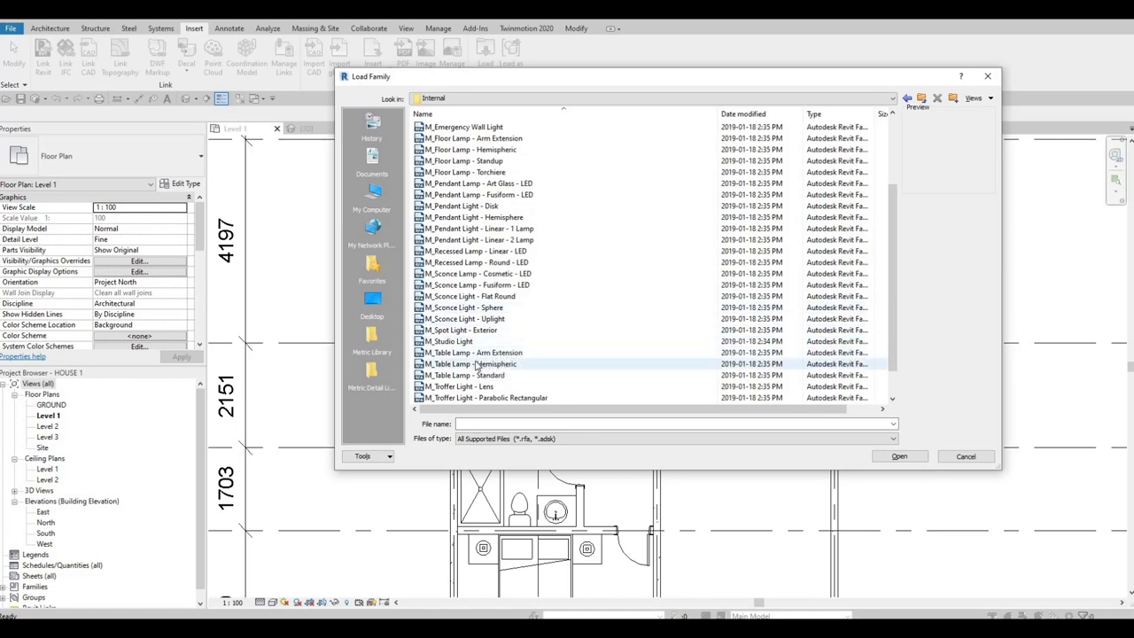
scroll(486, 371, down, 1)
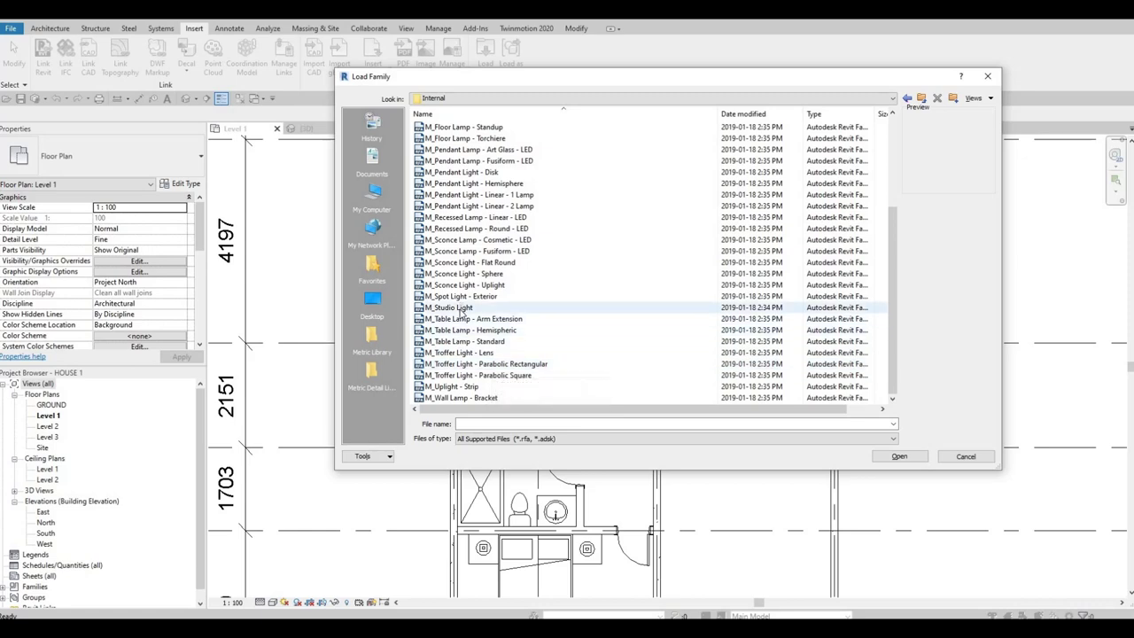
click(448, 128)
double_click(448, 150)
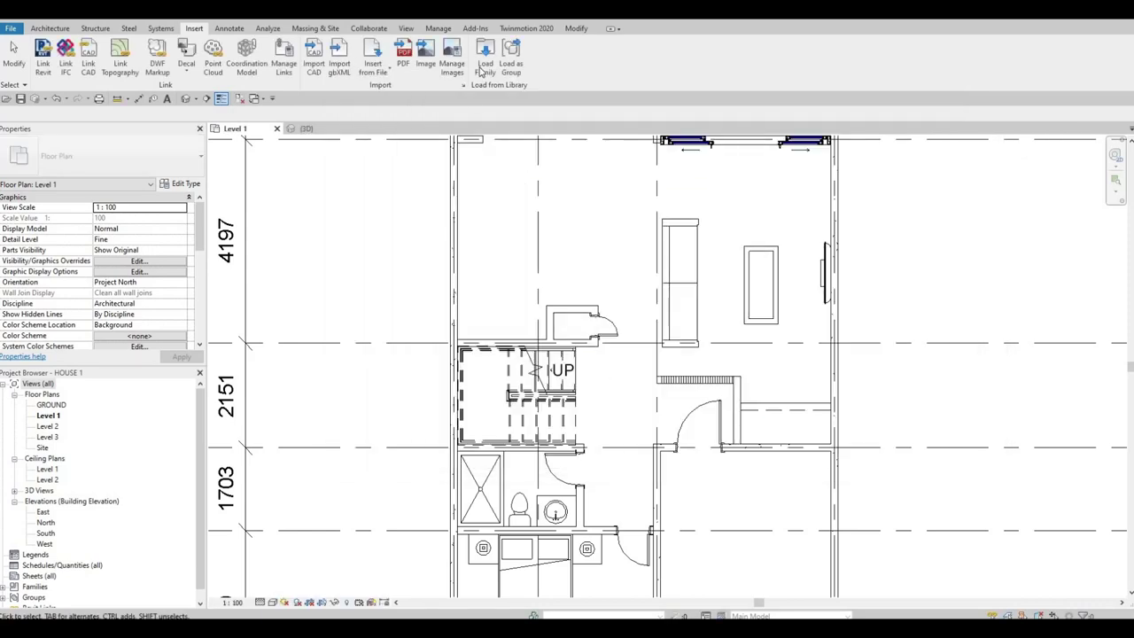
click(484, 62)
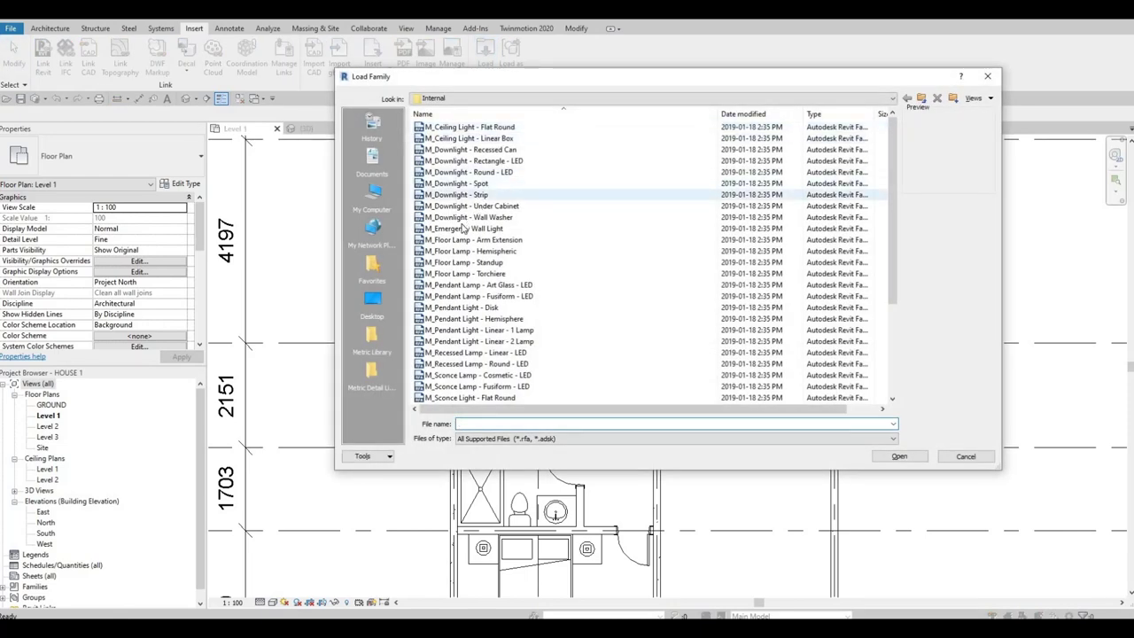
click(460, 244)
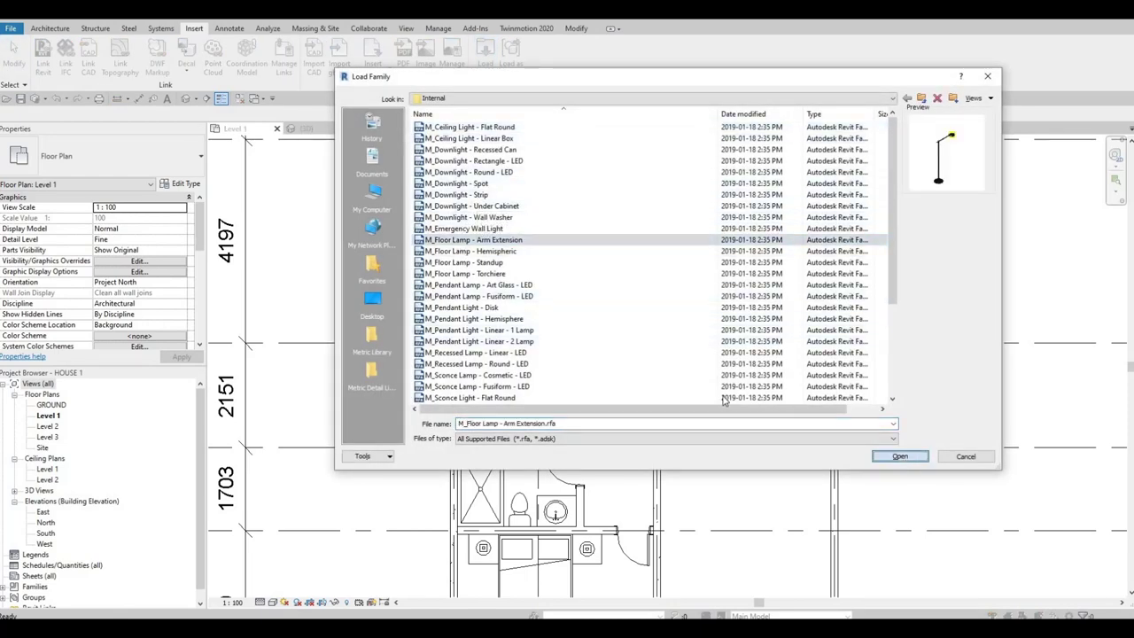
key(Return)
Step: Start placing the 100W - 120V M_Floor Lamp - Arm Extension and try rotating it at the small closet door by the stairs
key(c)
key(m)
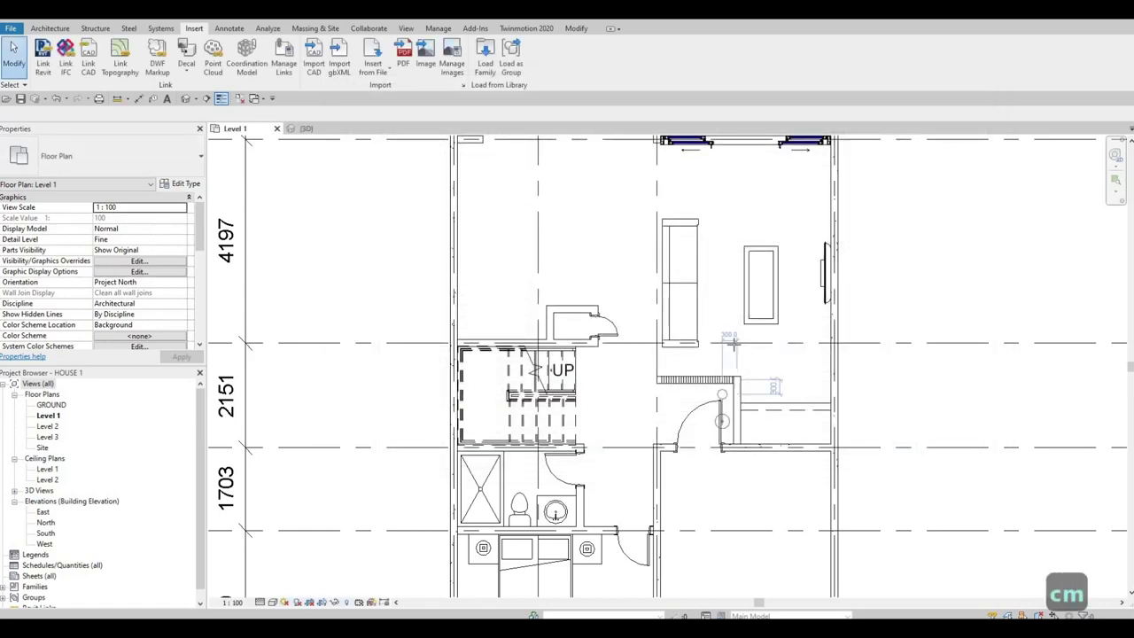
scroll(722, 350, up, 2)
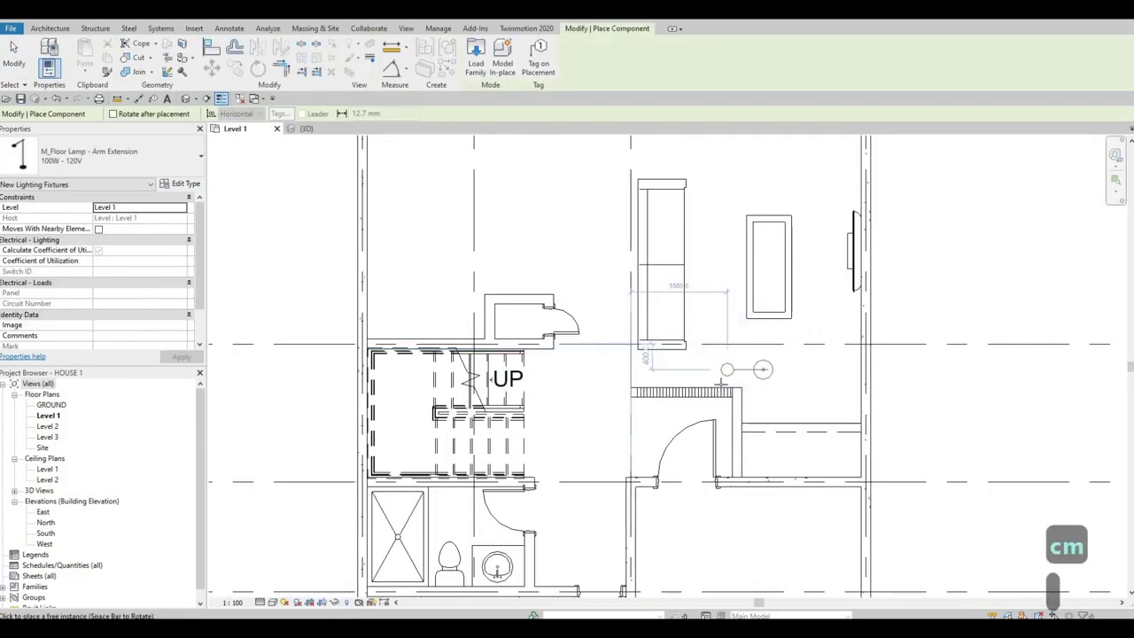
key(c)
key(m)
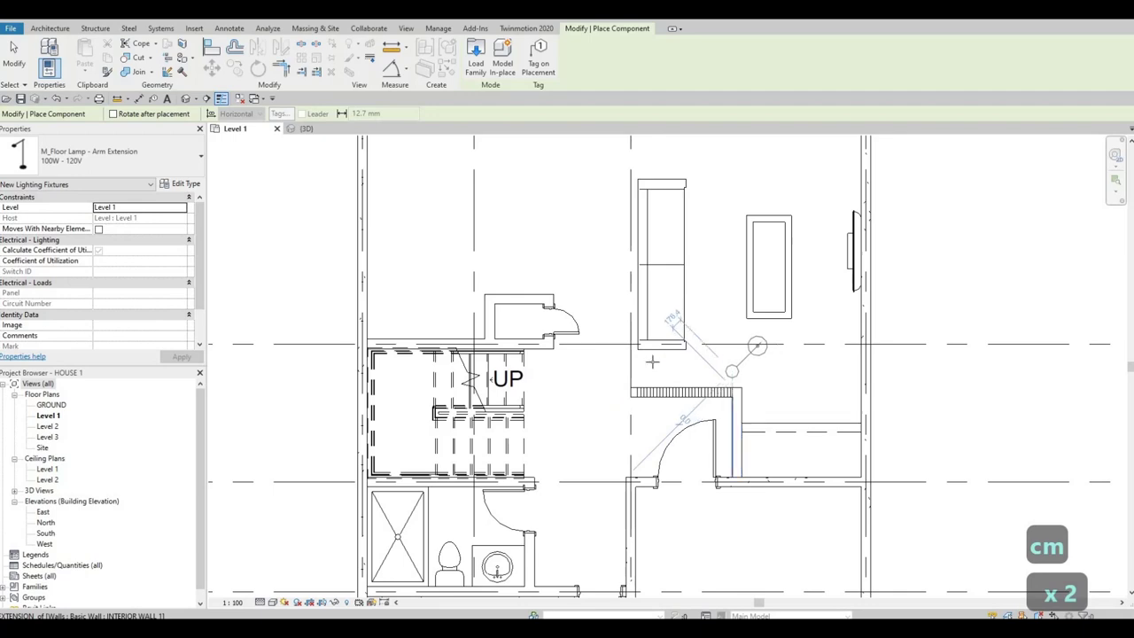
scroll(531, 328, up, 3)
scroll(561, 312, up, 2)
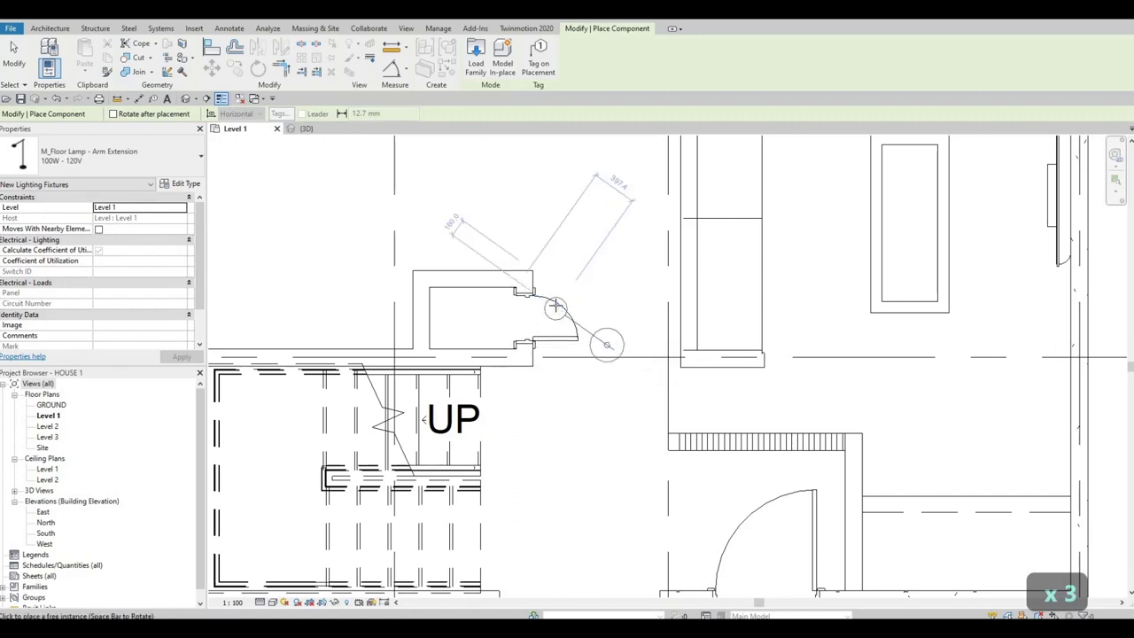
key(space)
key(space)
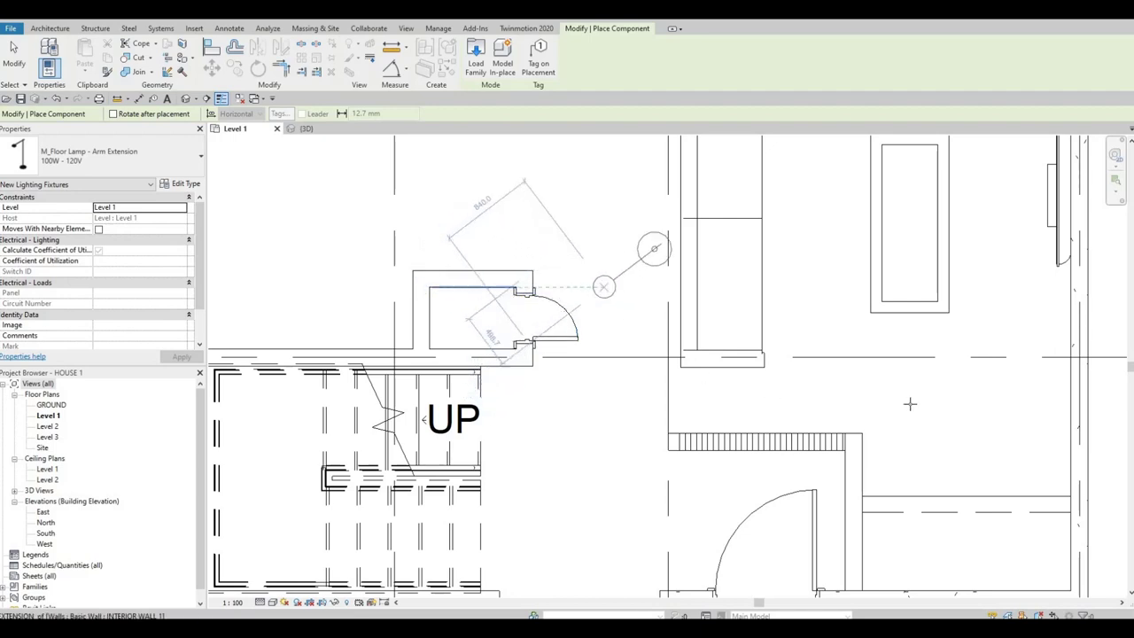
Step: Try other rotations of the floor lamp outside the bathroom and along the swing of the door beside the slatted partition
middle_drag(688, 355, 811, 310)
scroll(812, 309, down, 1)
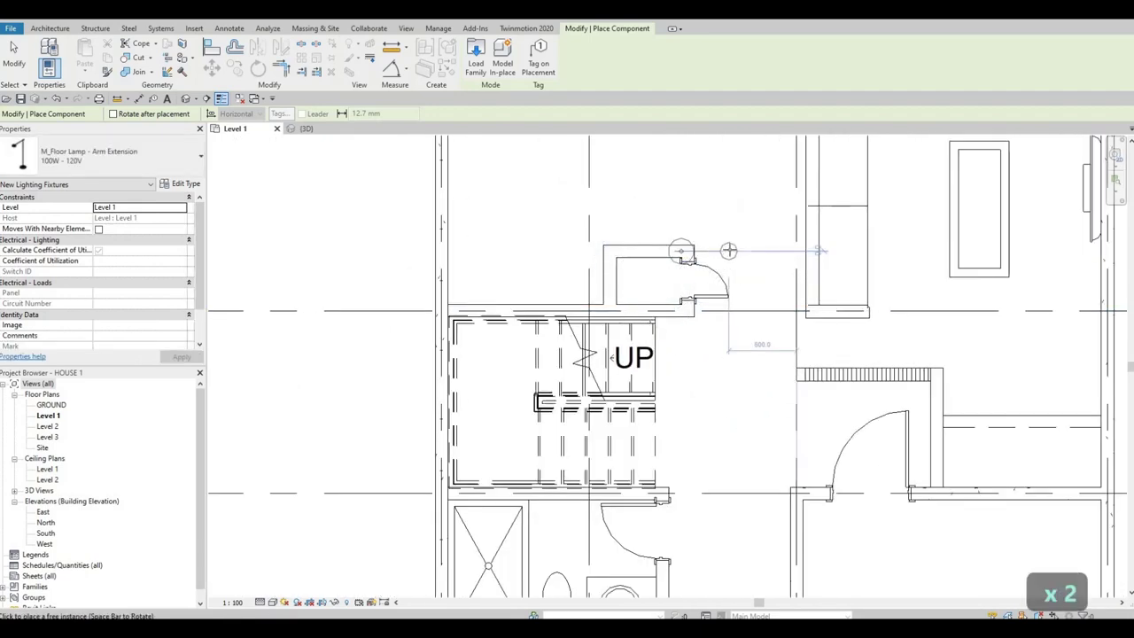
middle_drag(732, 330, 684, 293)
middle_drag(664, 496, 649, 356)
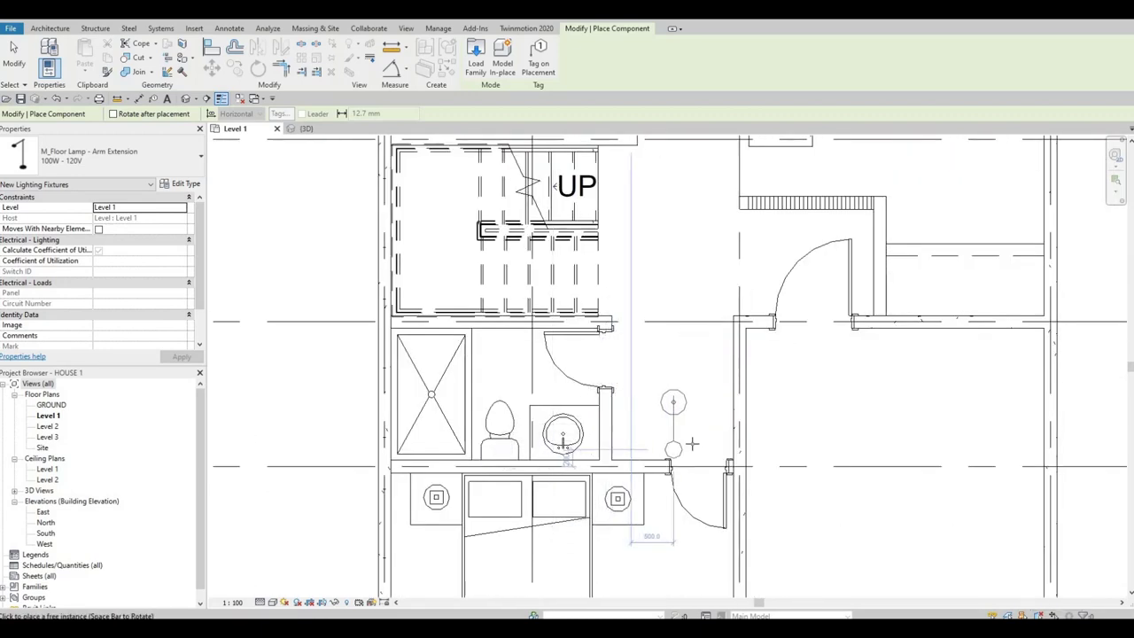
key(space)
key(space)
key(space)
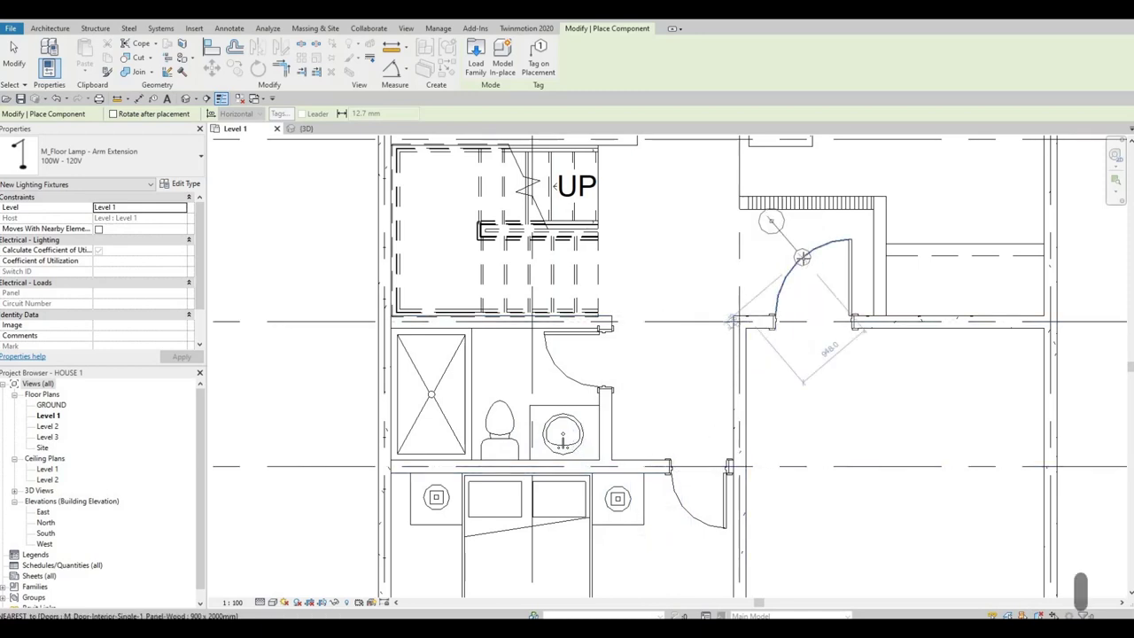
key(space)
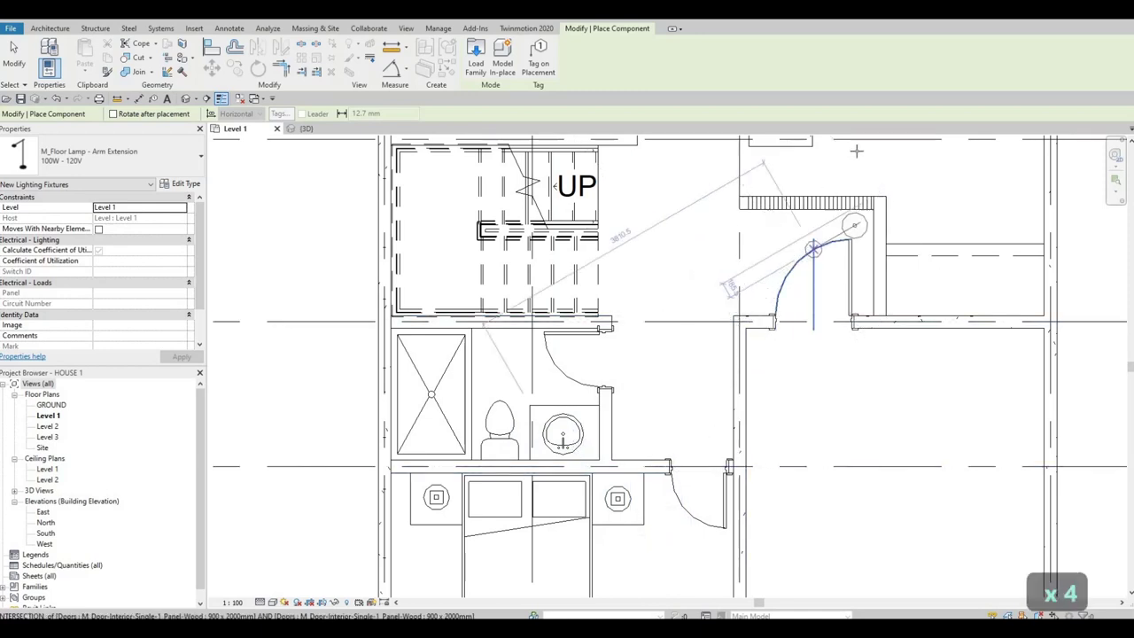
key(space)
key(space)
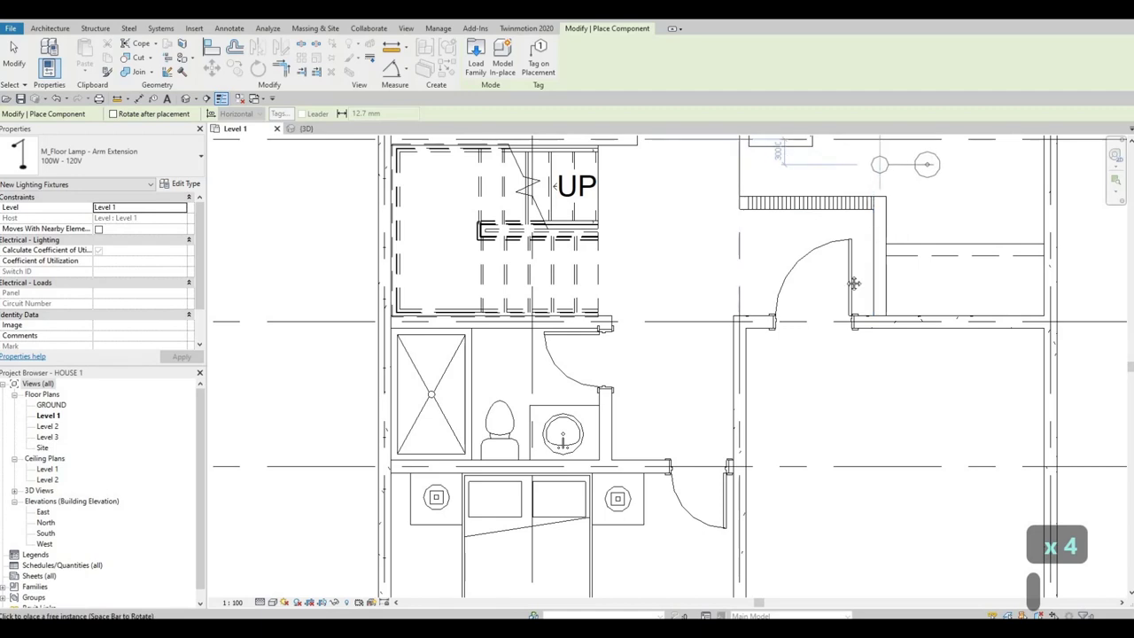
Step: Rotate the floor lamp diagonally toward the living area and position it by the outer corner of the slatted partition
middle_drag(890, 177, 852, 272)
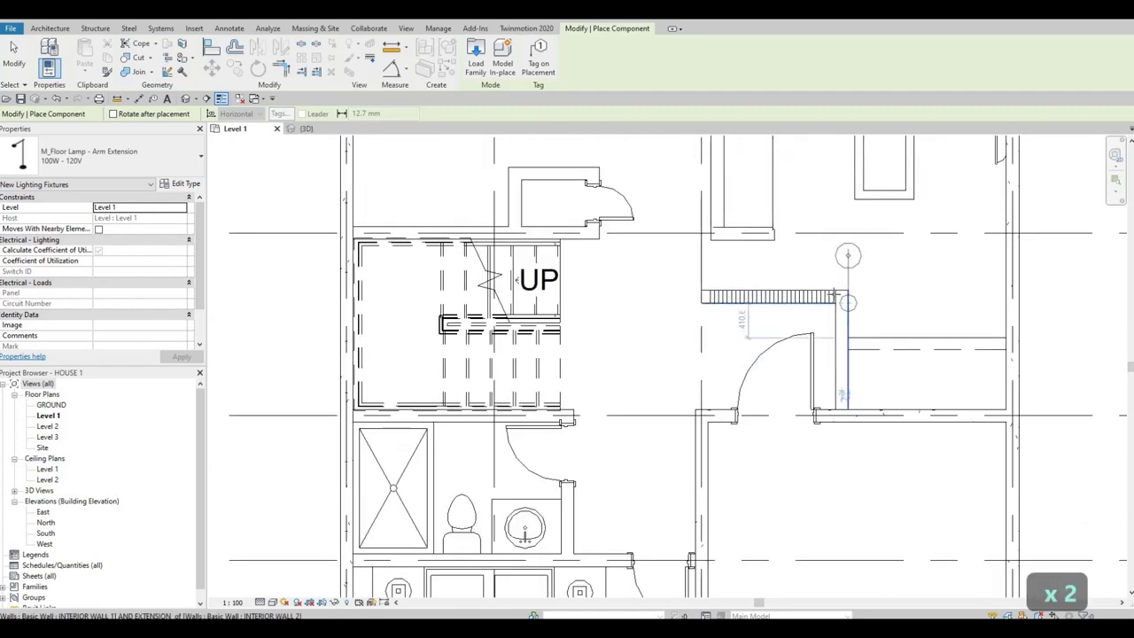
scroll(835, 296, up, 2)
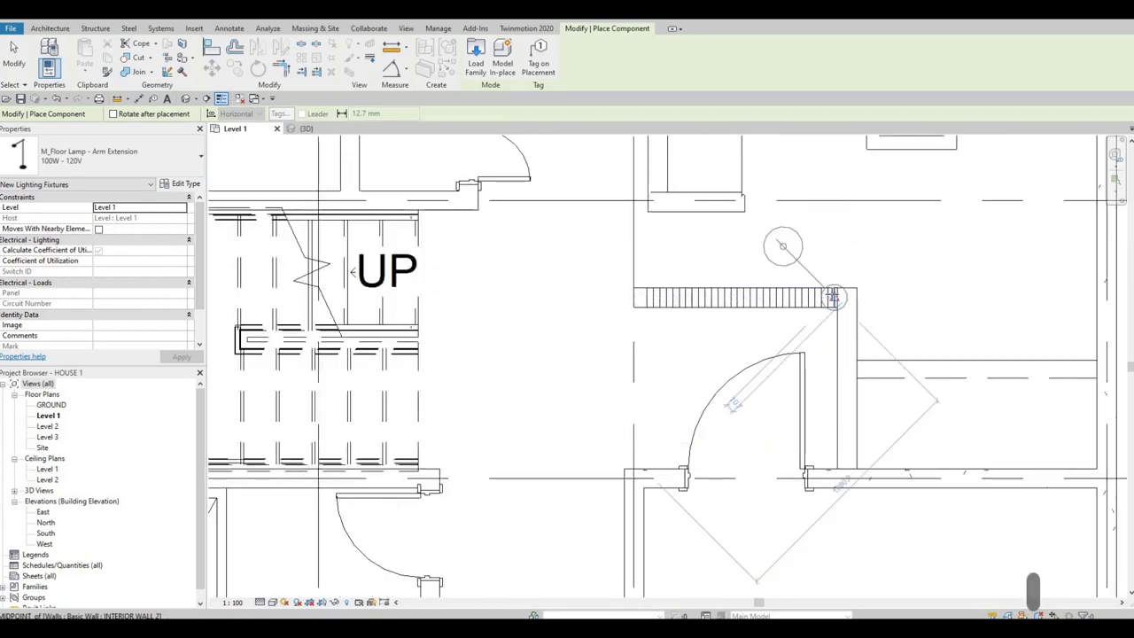
key(space)
key(space)
key(space)
key(space)
key(space)
key(space)
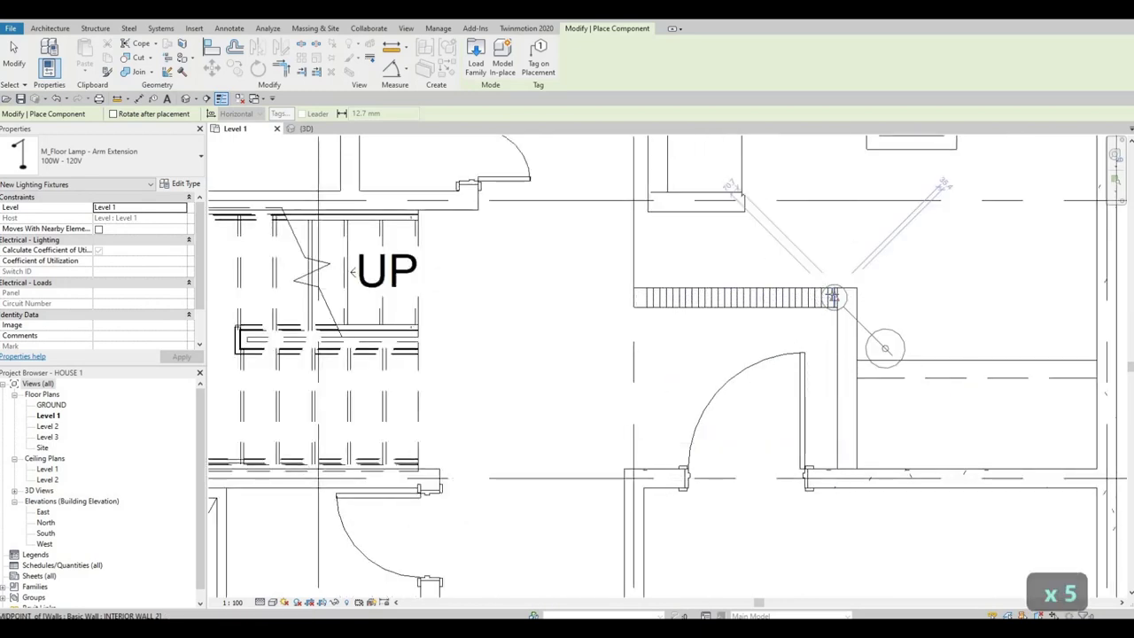
key(space)
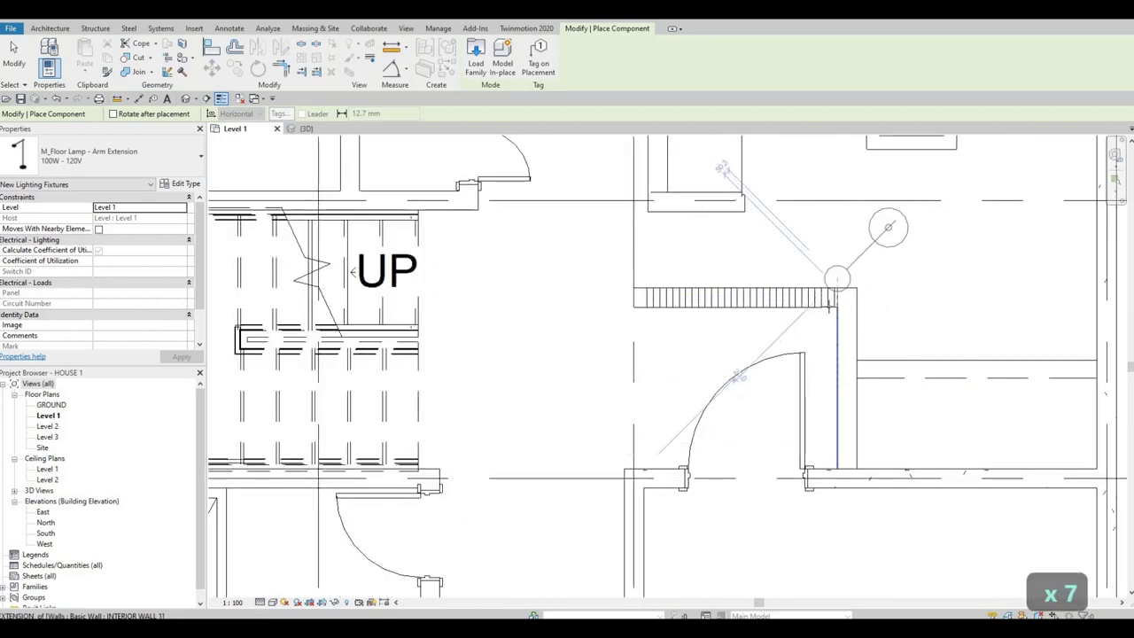
scroll(833, 298, up, 3)
scroll(821, 361, down, 2)
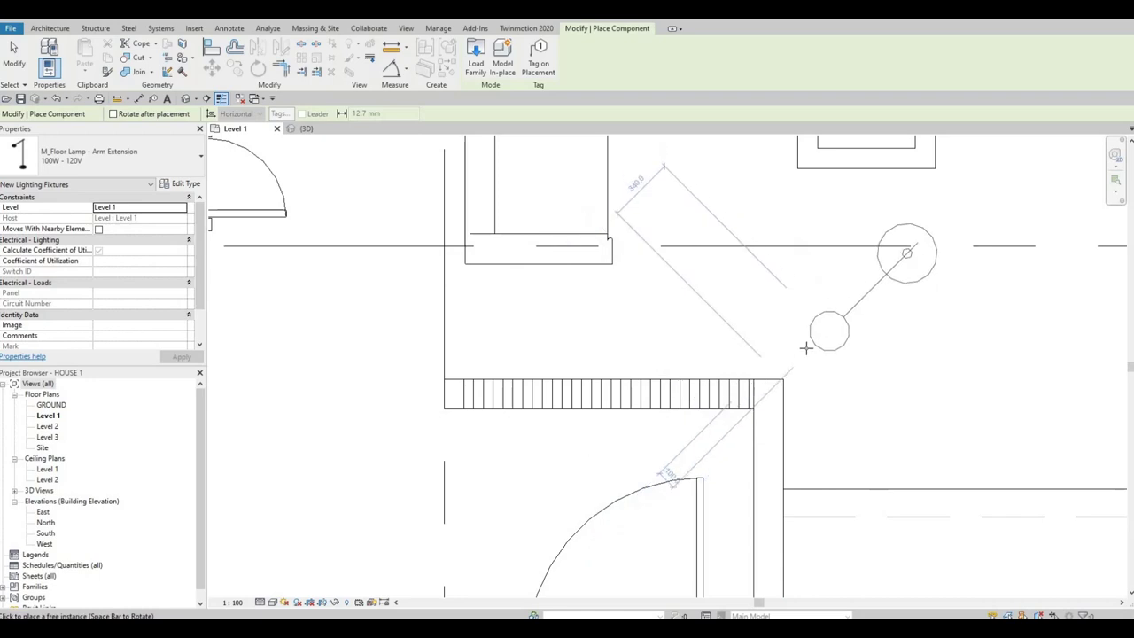
Step: Rotate the M_Floor Lamp - Arm Extension and place it diagonally in the living-room corner between the TV wall and the counter
scroll(772, 343, down, 1)
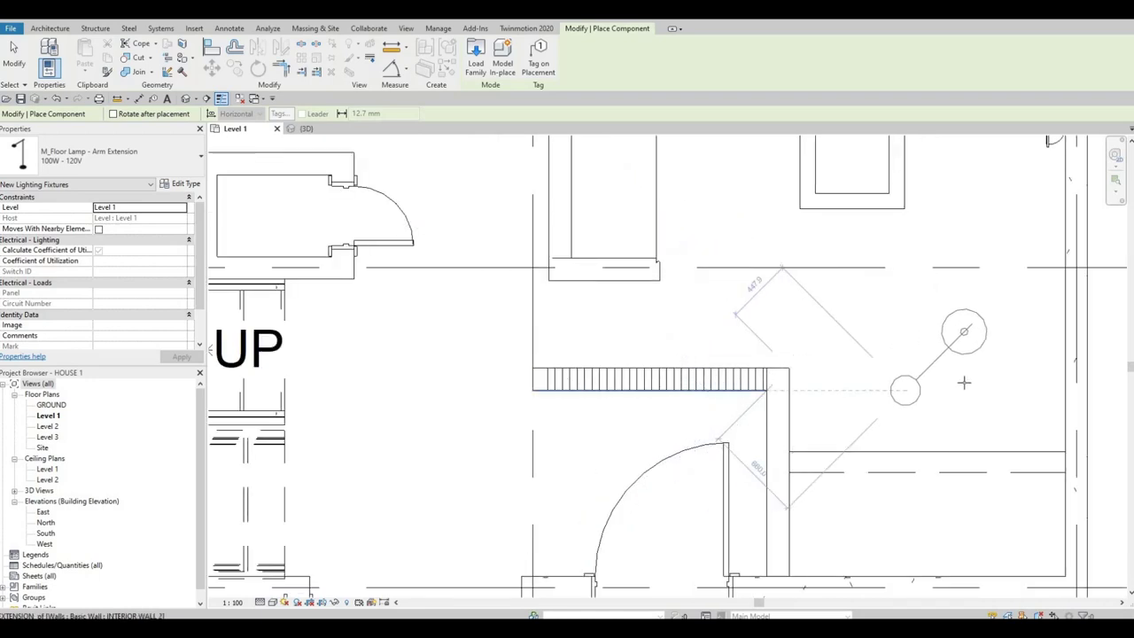
key(space)
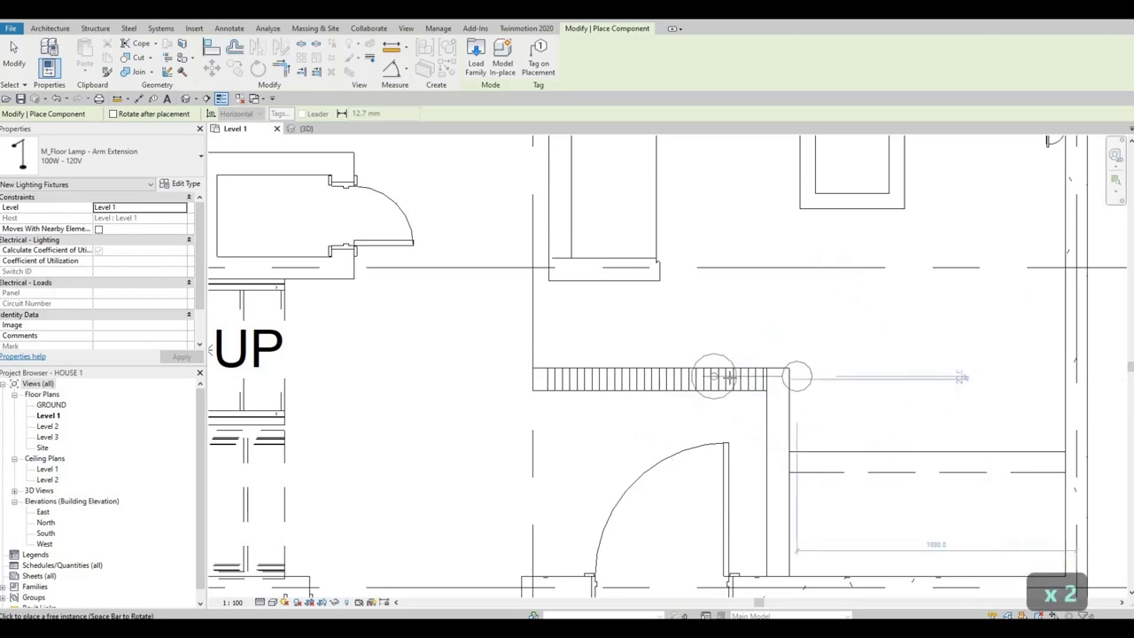
key(space)
key(space)
key(space)
key(space)
key(space)
key(space)
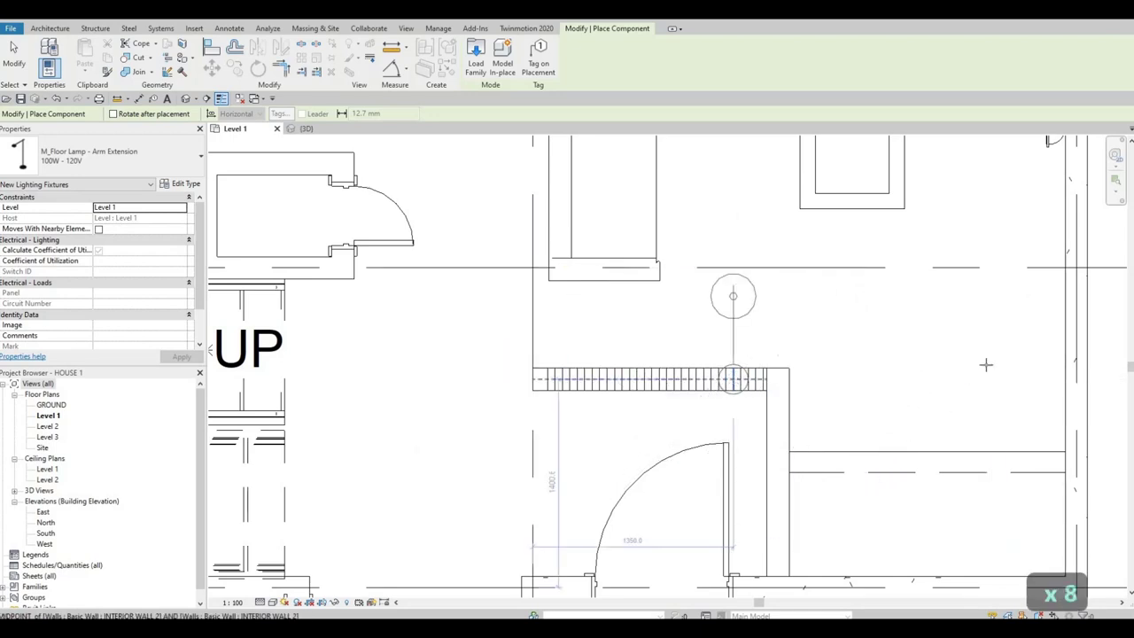
key(space)
click(979, 310)
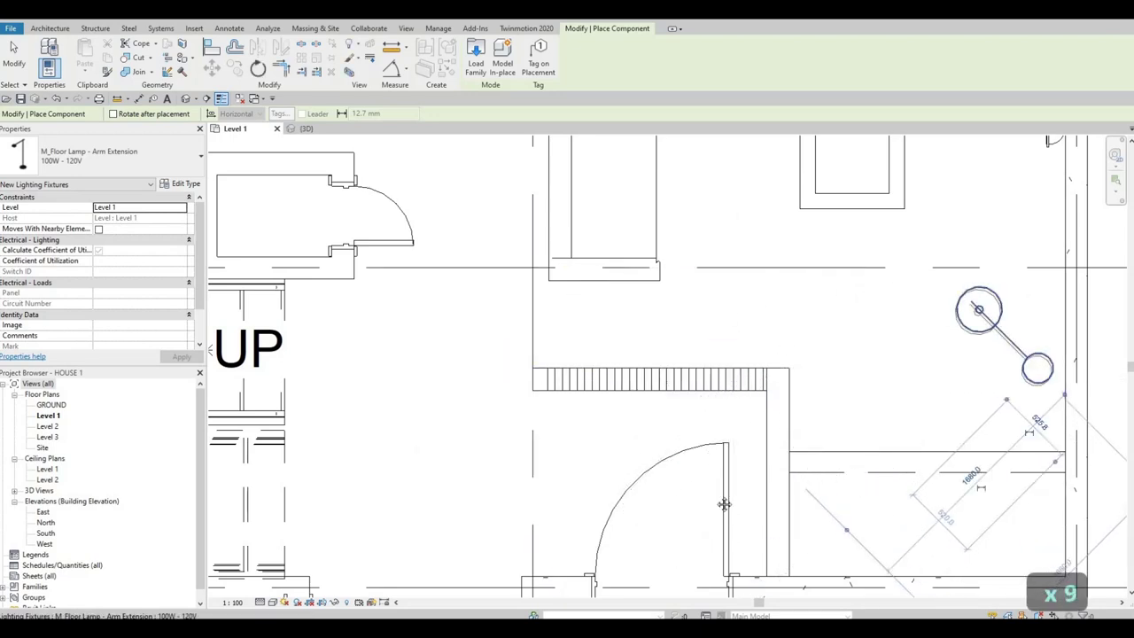
Step: Place a second arm-extension floor lamp, rotated diagonally, beside the end of the sofa near the hatched wall
scroll(744, 274, down, 1)
middle_drag(782, 201, 782, 405)
middle_drag(848, 312, 825, 394)
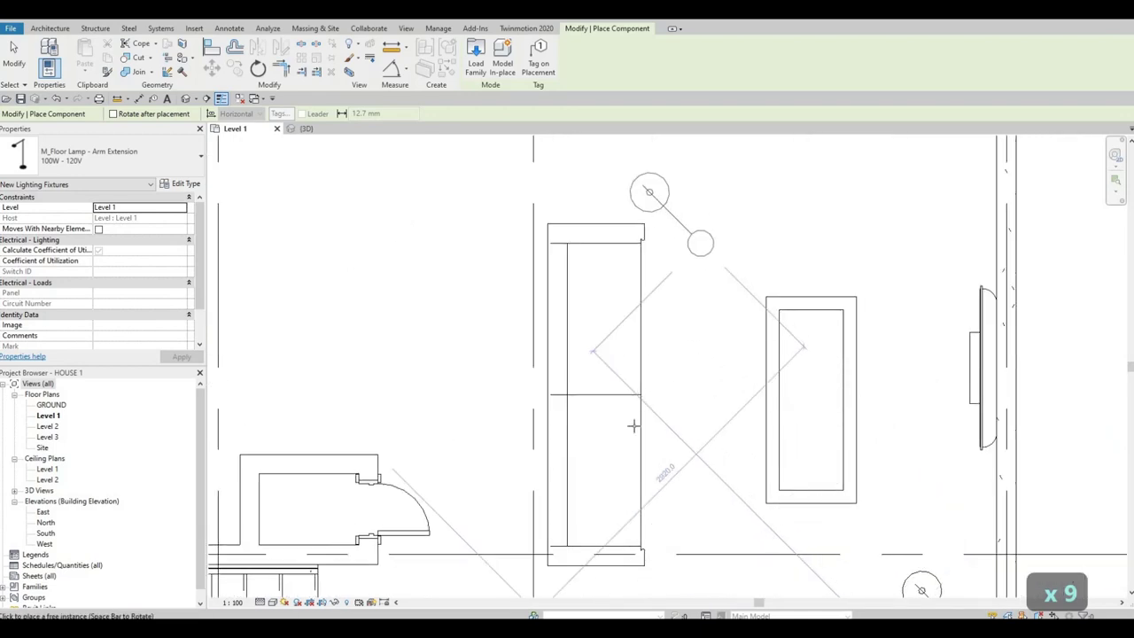
middle_drag(616, 599, 628, 464)
key(space)
key(space)
key(space)
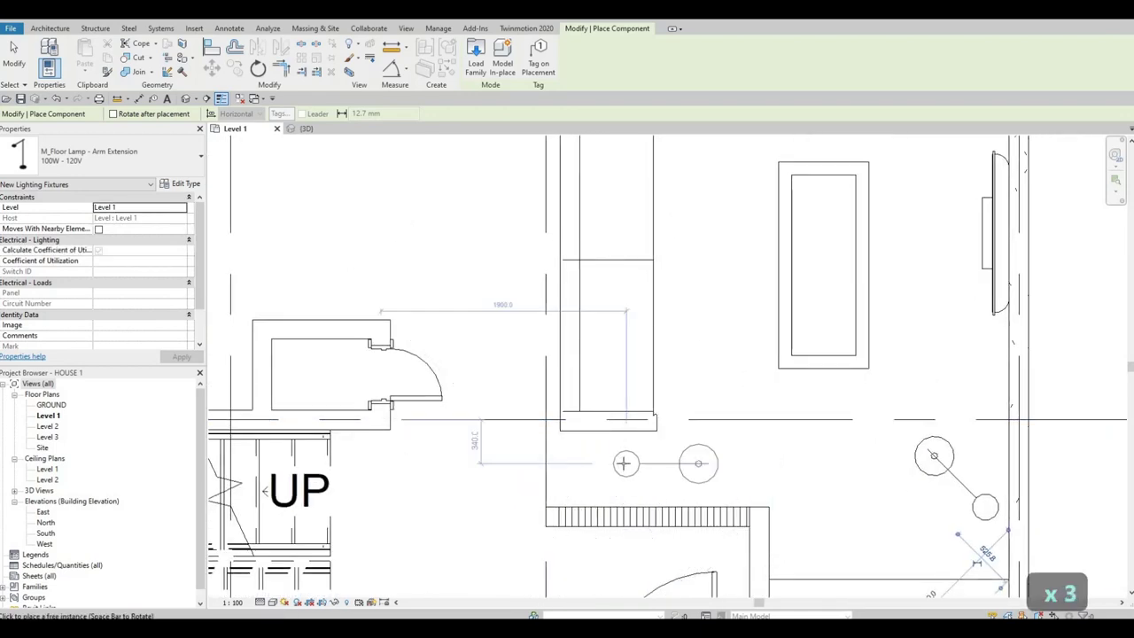
key(space)
key(space)
key(space)
key(space)
key(space)
key(space)
key(space)
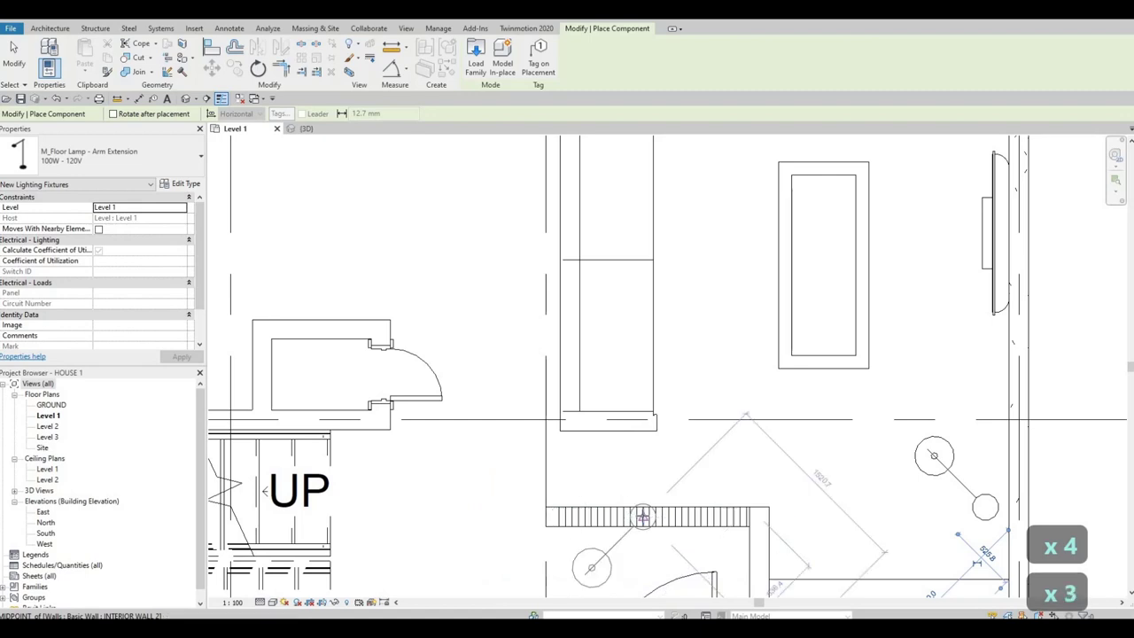
key(space)
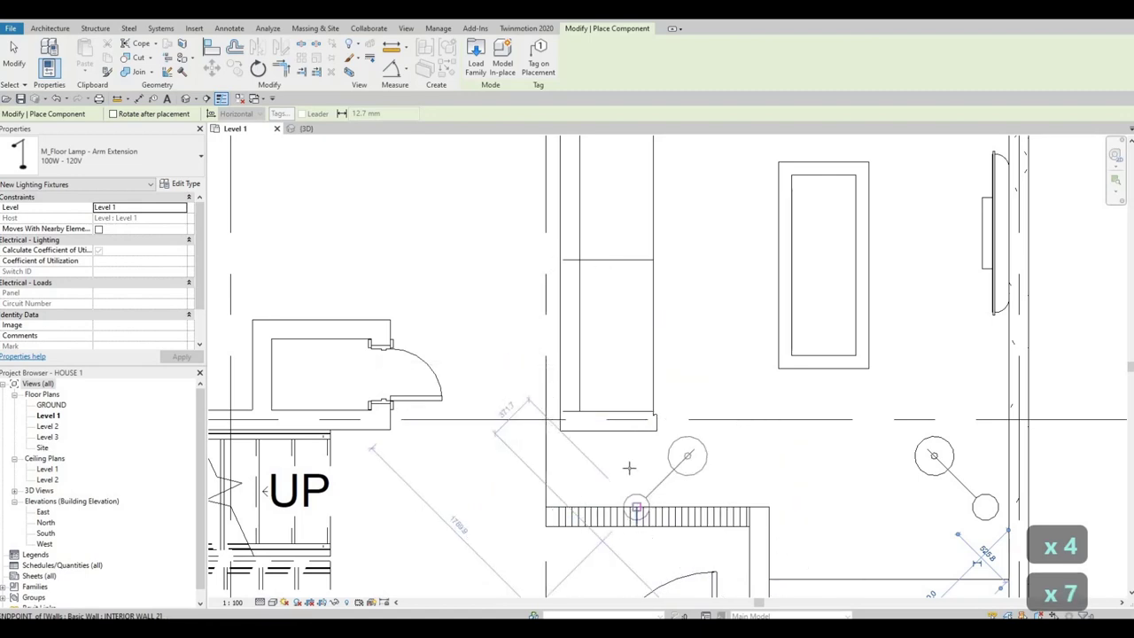
click(698, 392)
scroll(699, 392, down, 3)
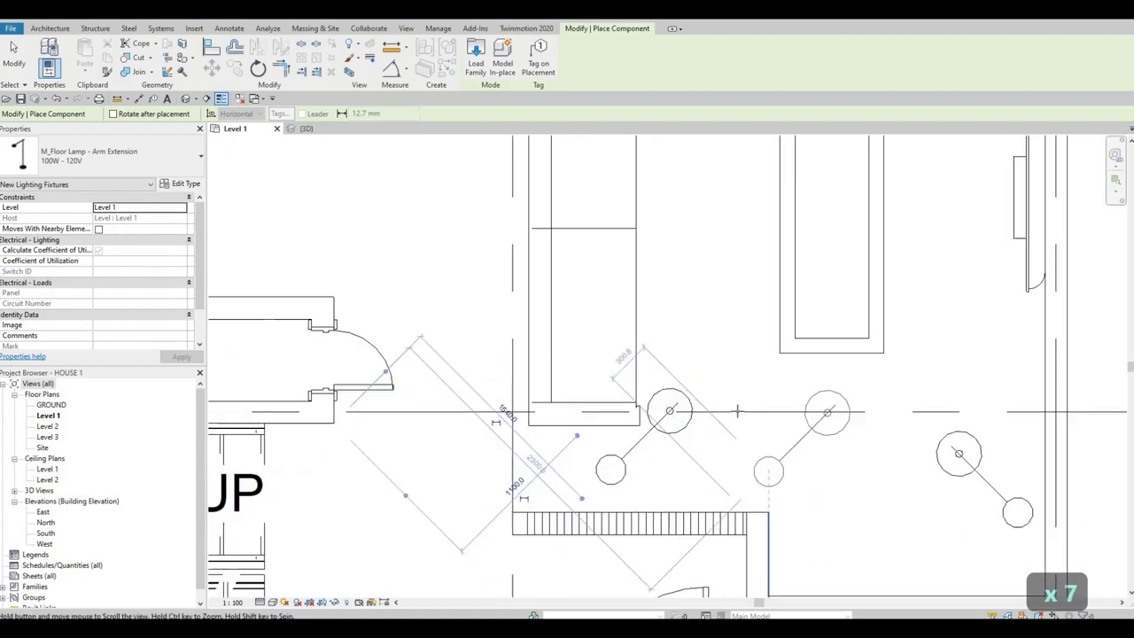
key(Escape)
key(Escape)
key(Escape)
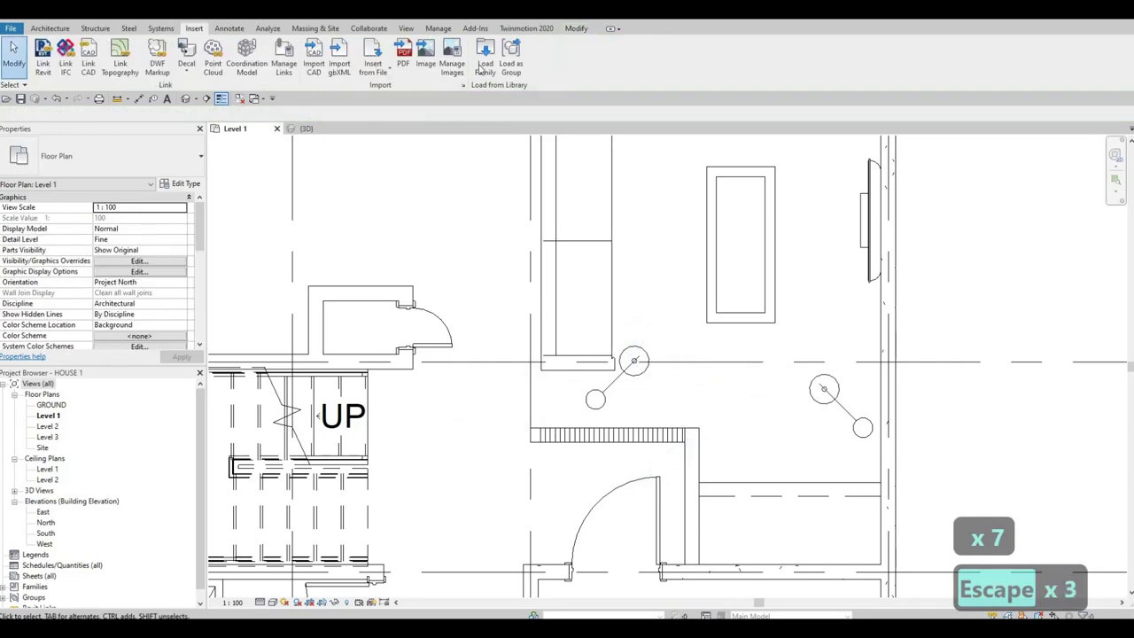
Step: Browse the family library to the Furniture Seating folder and load the M_Bench-Locker Room family
click(484, 69)
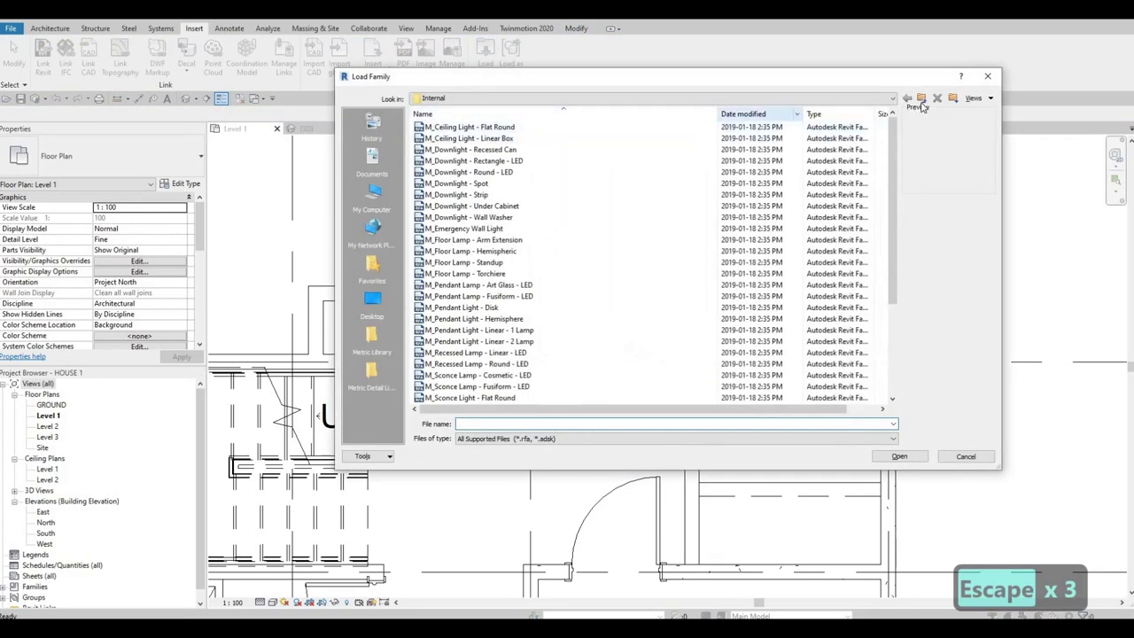
click(922, 101)
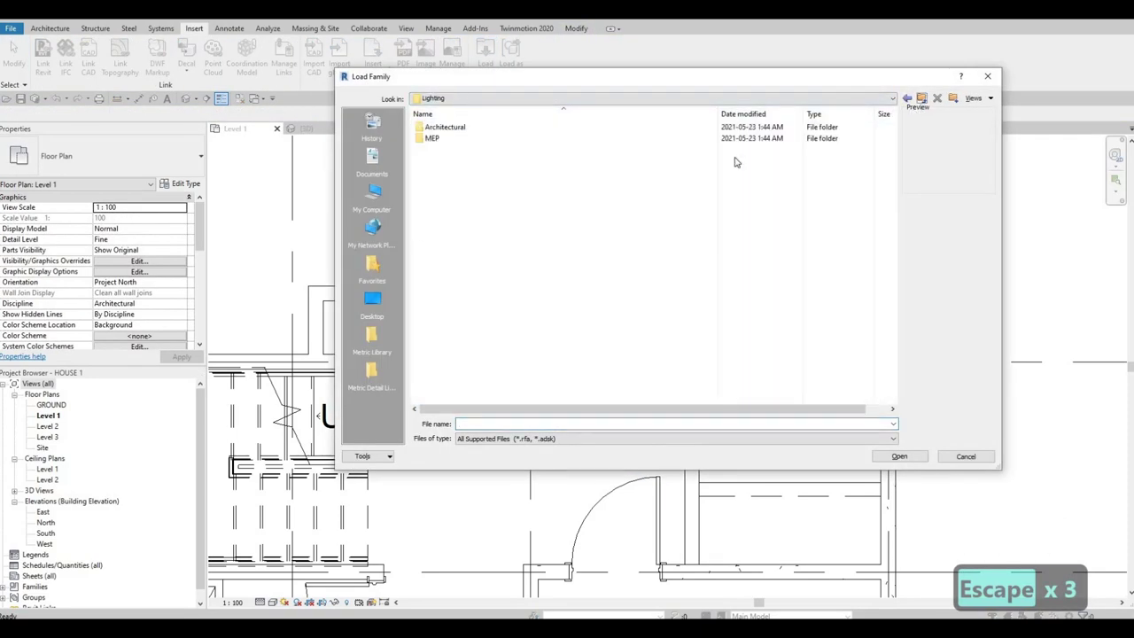
click(922, 99)
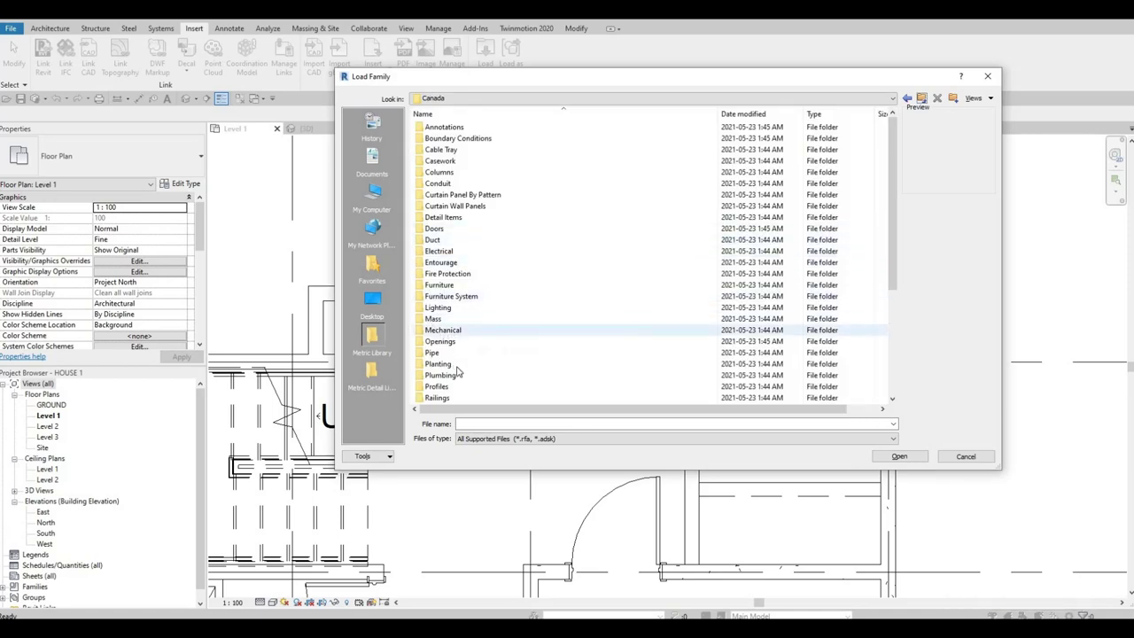
scroll(458, 364, down, 3)
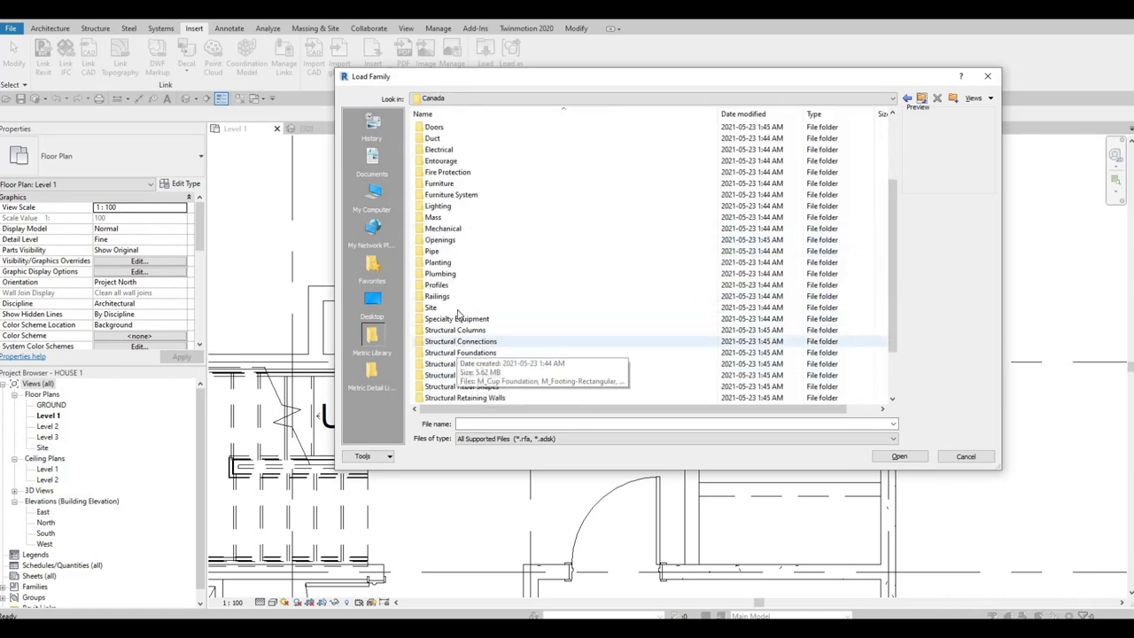
scroll(458, 312, up, 3)
double_click(440, 251)
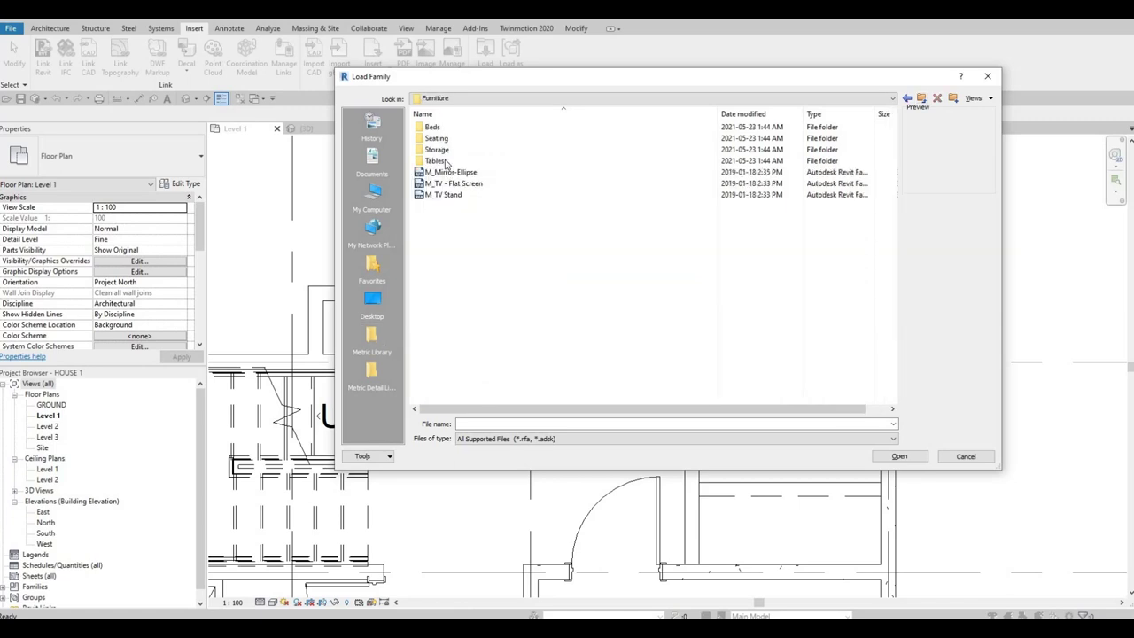
double_click(436, 138)
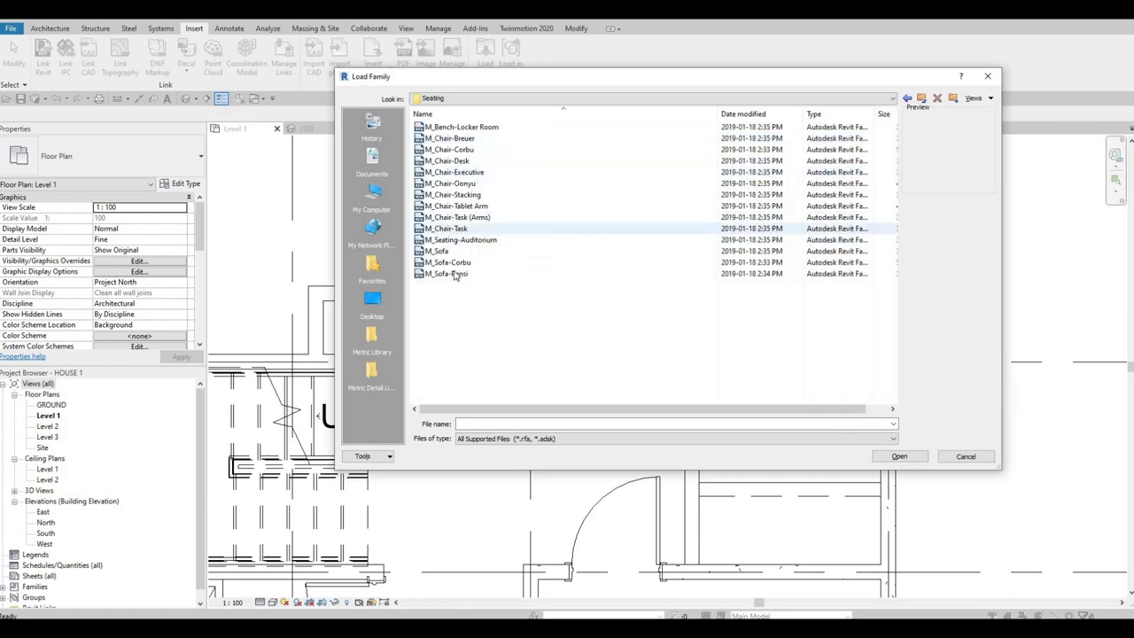
double_click(458, 128)
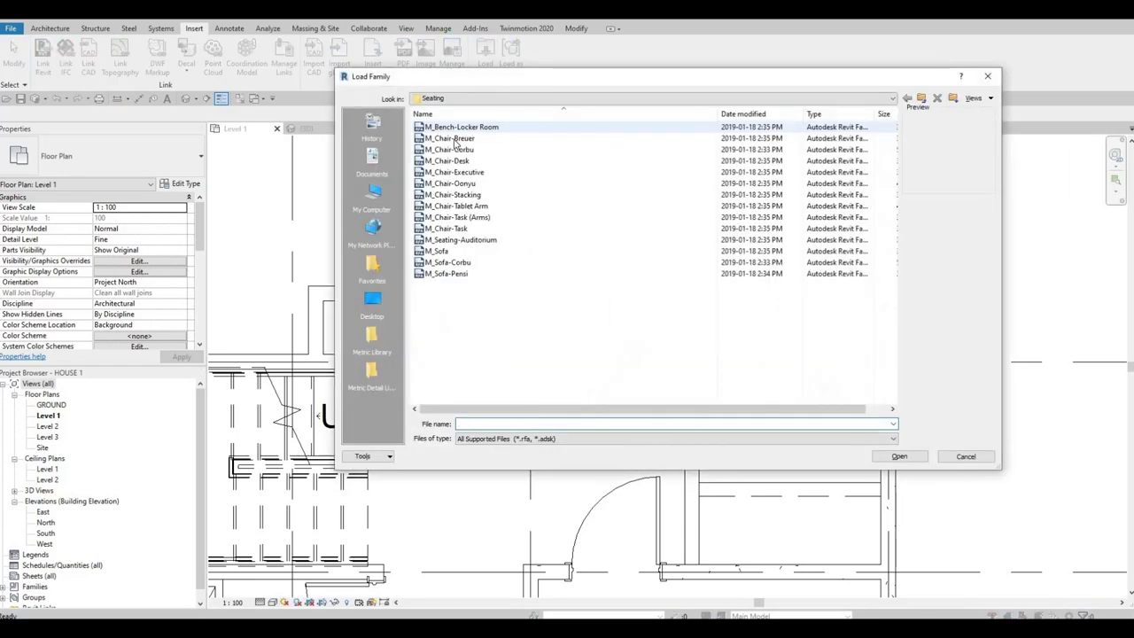
Step: Compare the previews of the chair and sofa families in the Seating folder
click(452, 139)
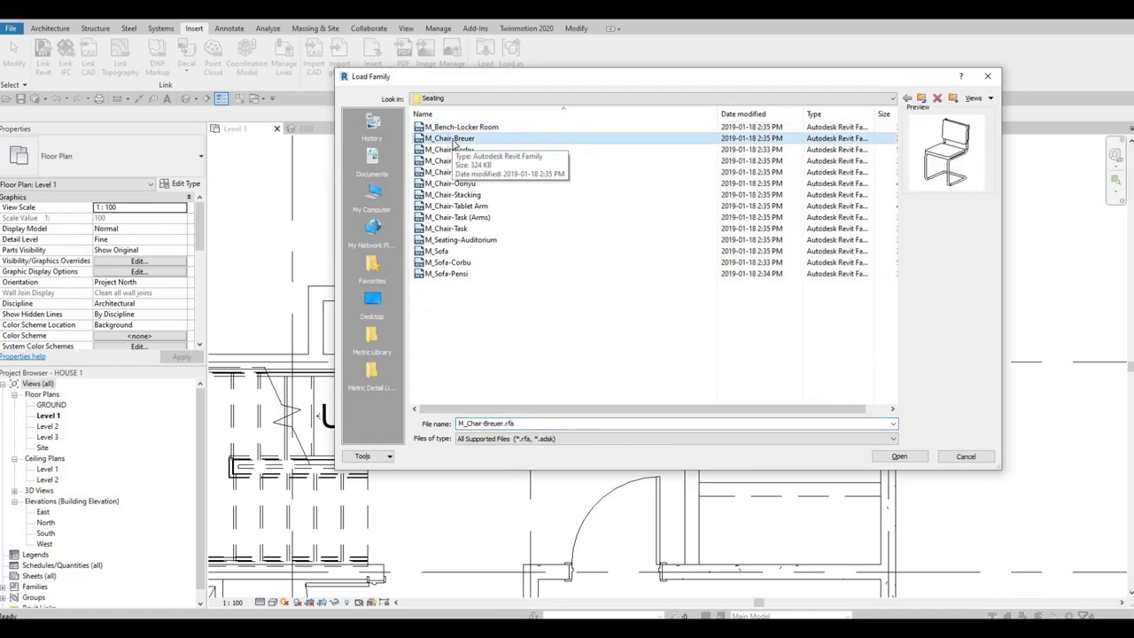
key(Down)
key(Down)
key(Down)
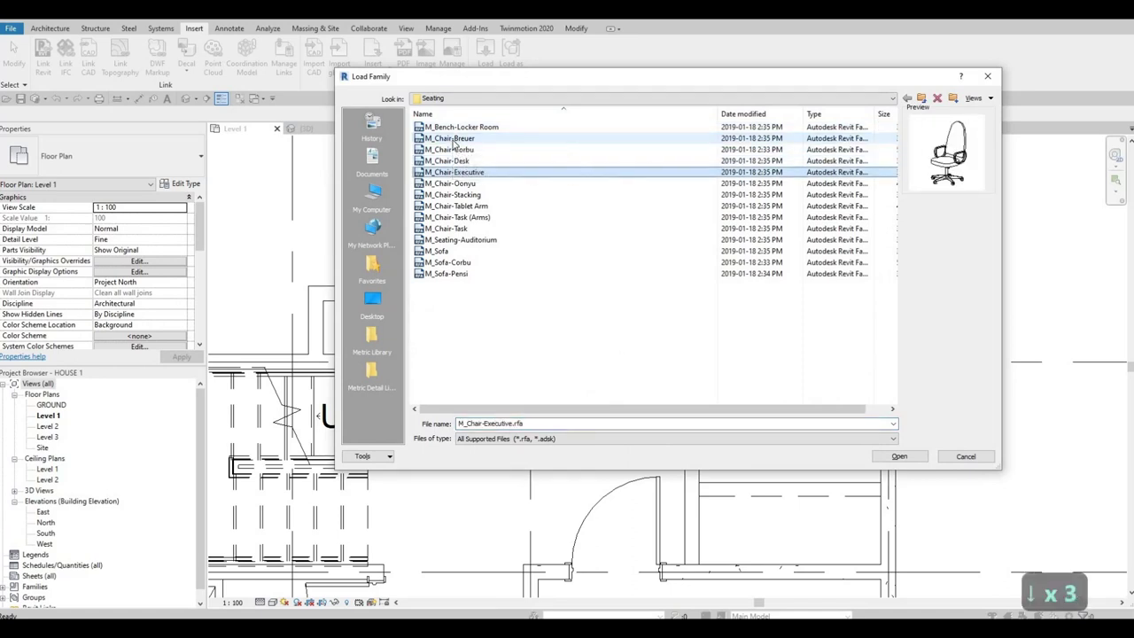
key(Down)
key(Down)
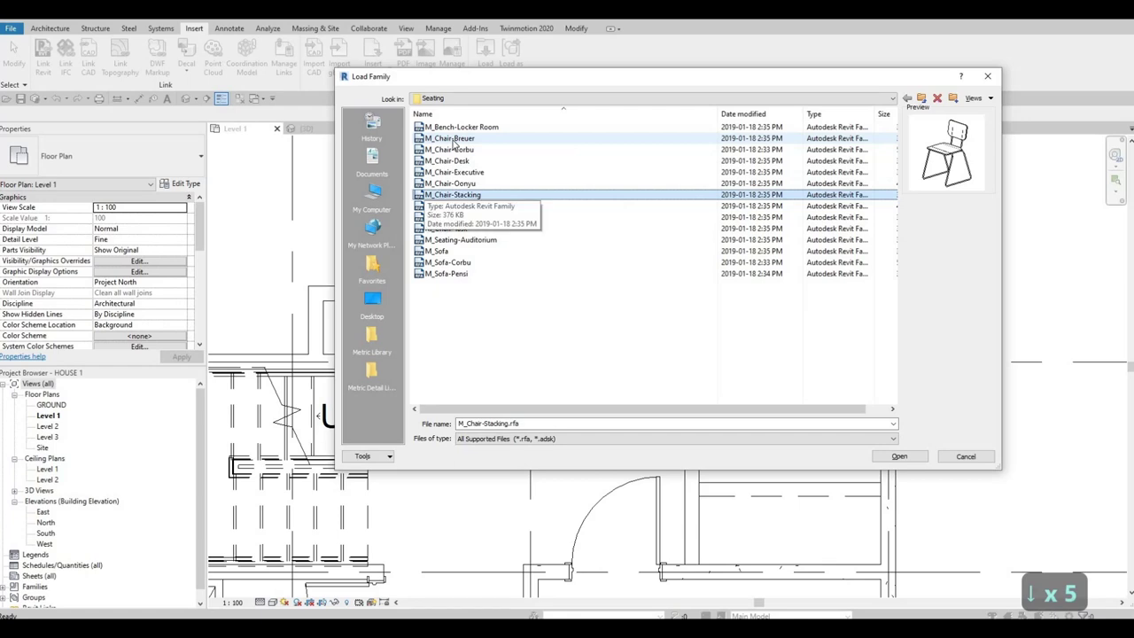
key(Up)
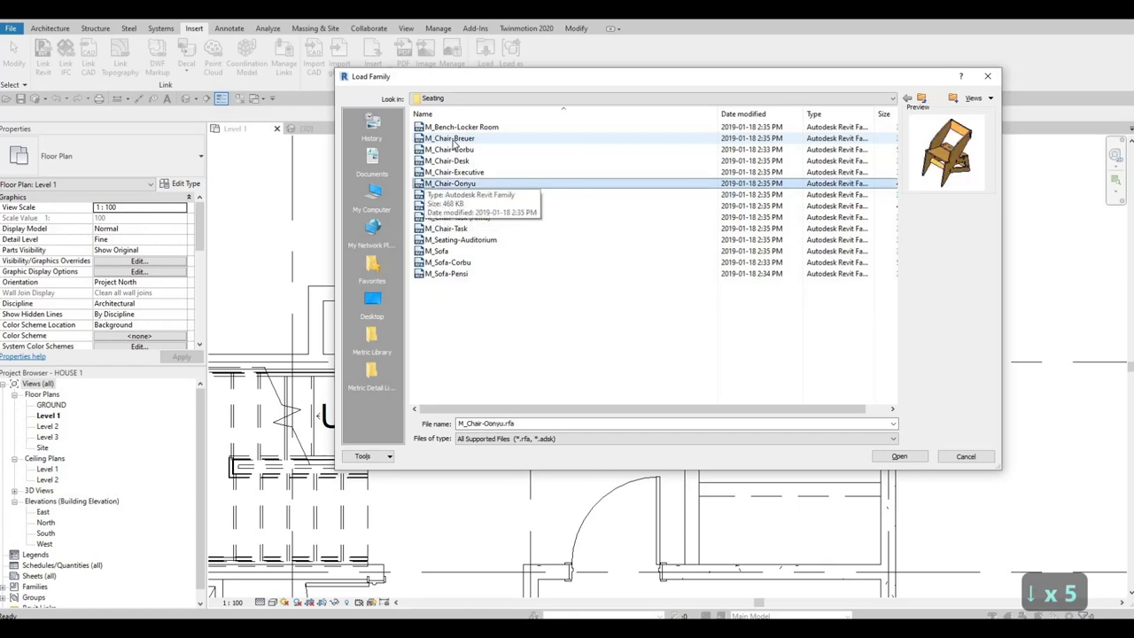
key(Down)
key(Down)
key(Down)
key(Down)
key(Down)
key(Down)
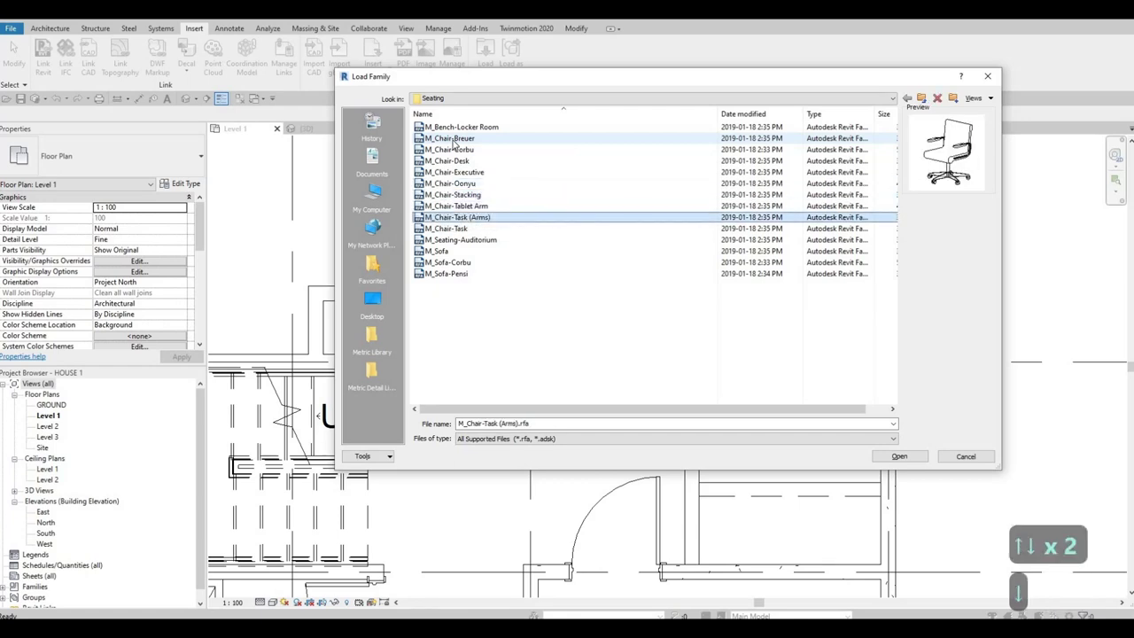
key(Down)
key(Down)
key(Down)
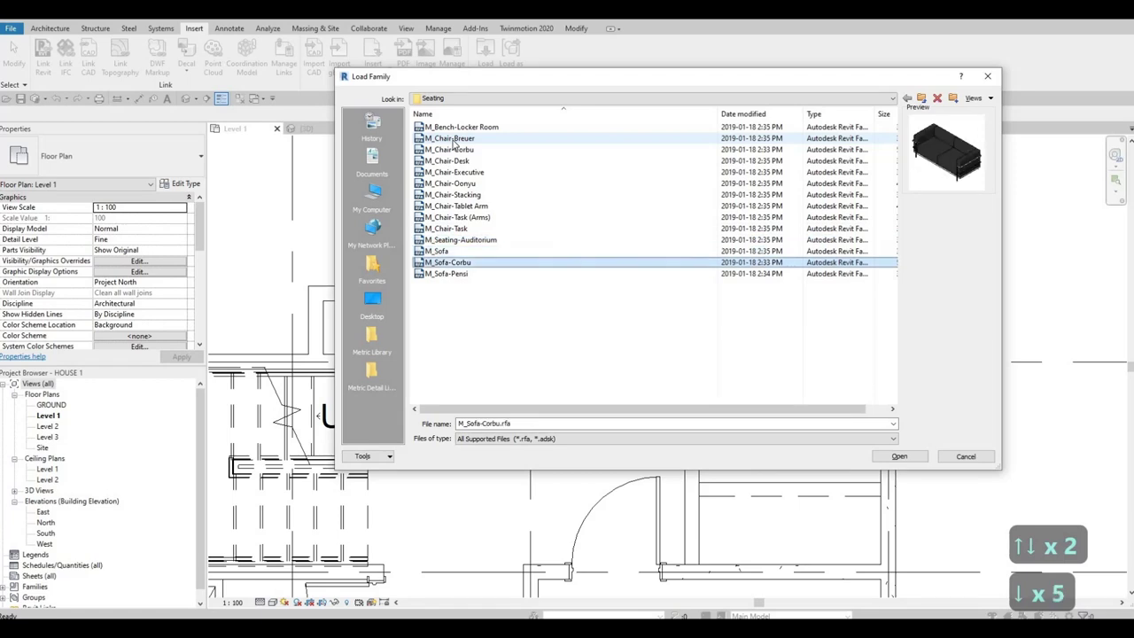
key(Up)
key(Up)
key(Up)
key(Up)
key(Up)
key(Up)
key(Up)
key(Up)
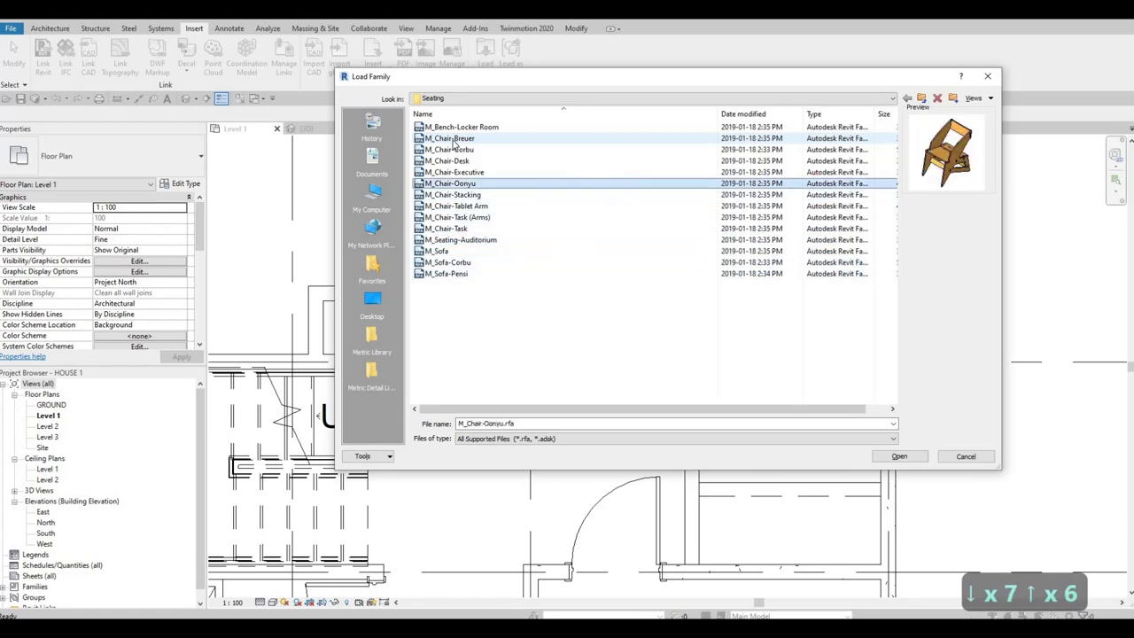
key(Up)
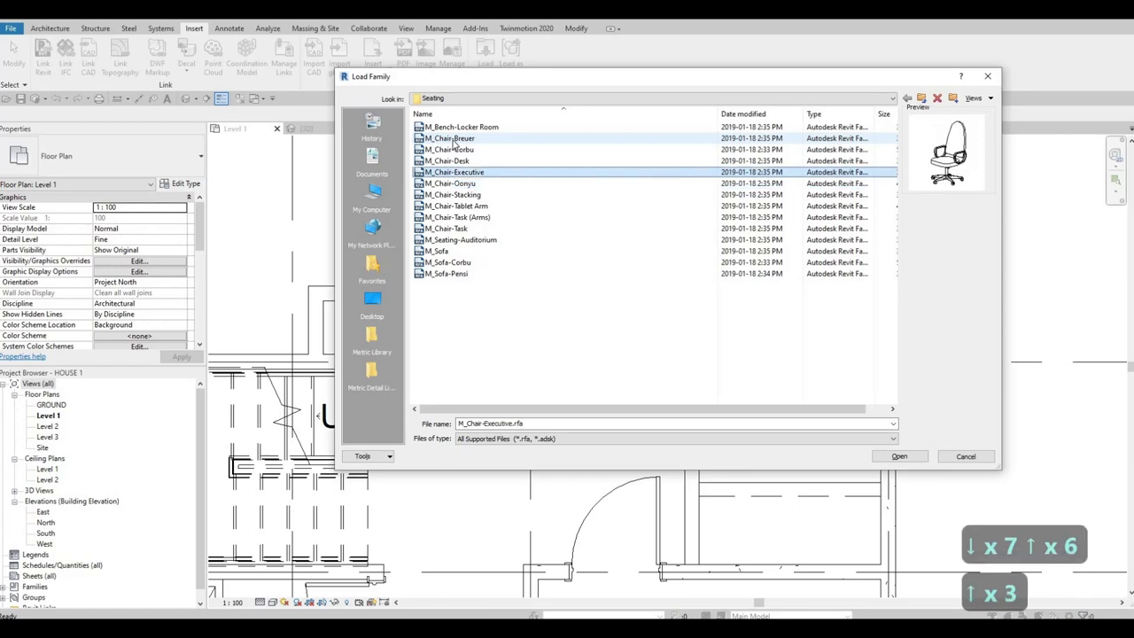
key(Up)
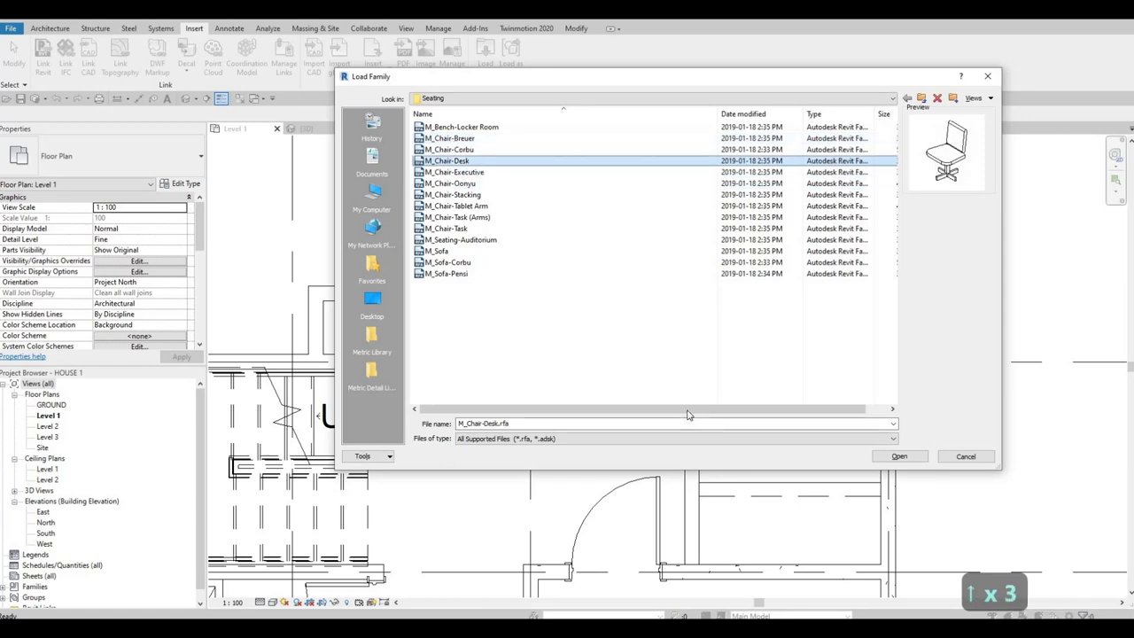
Step: Load the M_Chair-Desk family into the project
click(453, 151)
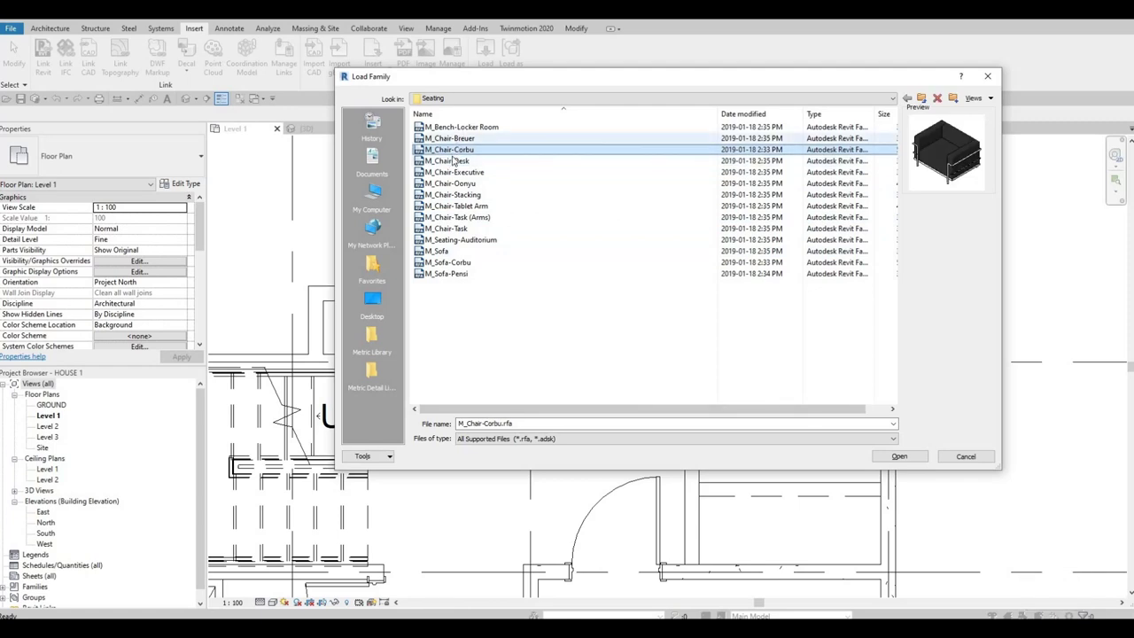
click(452, 161)
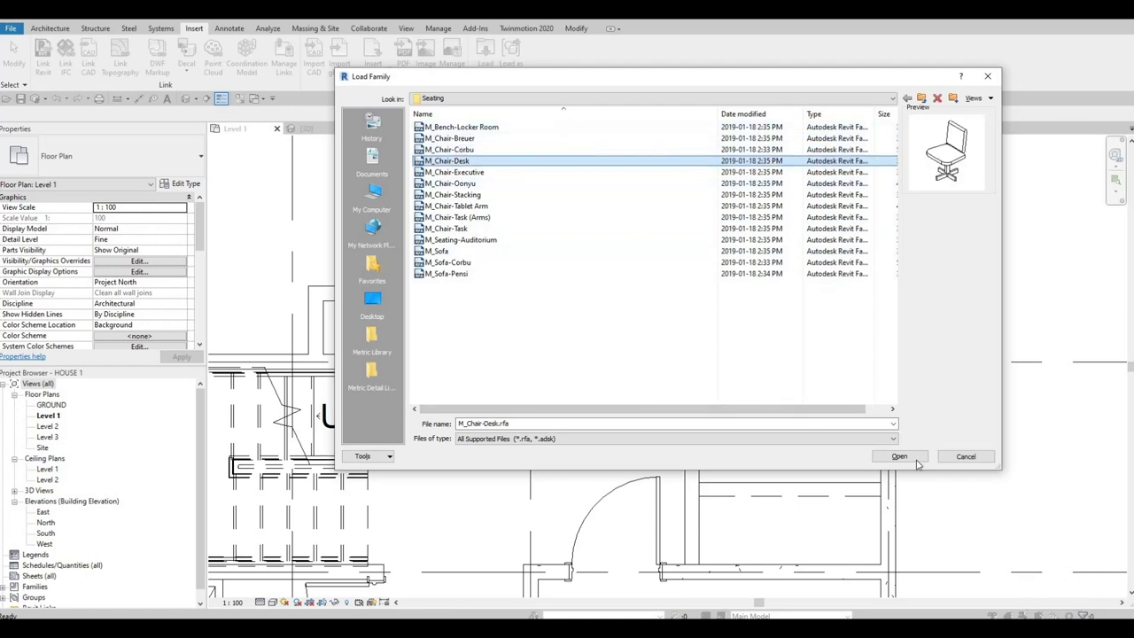
key(Return)
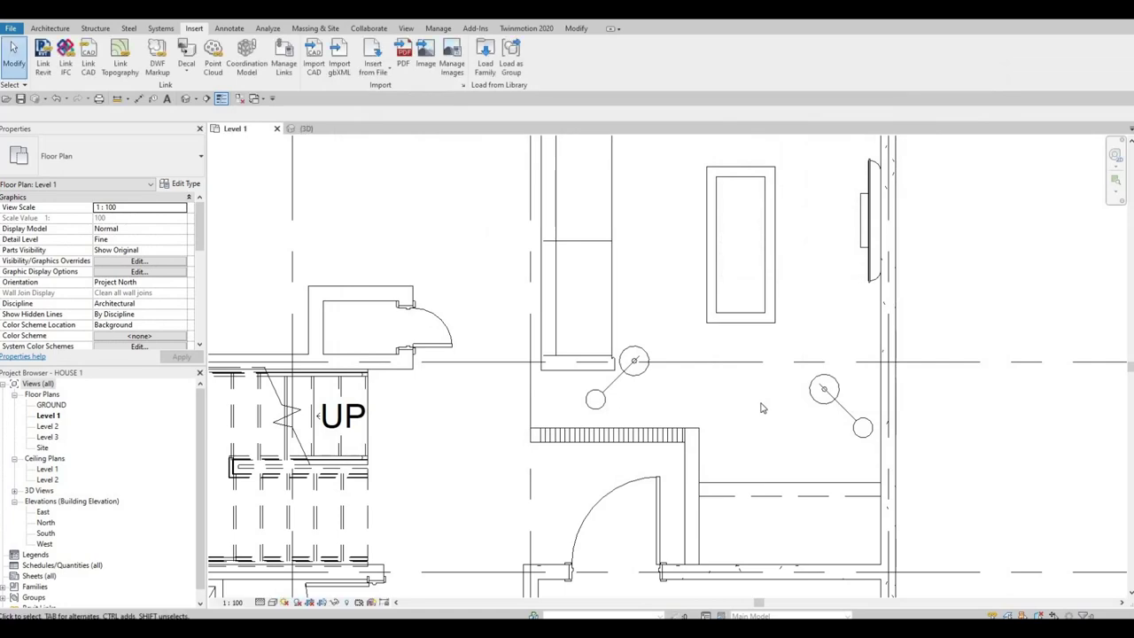
Step: Place one M_Chair-Desk, rotated diagonally, in front of the counter beside the wall corner
key(c)
key(m)
key(space)
key(space)
key(space)
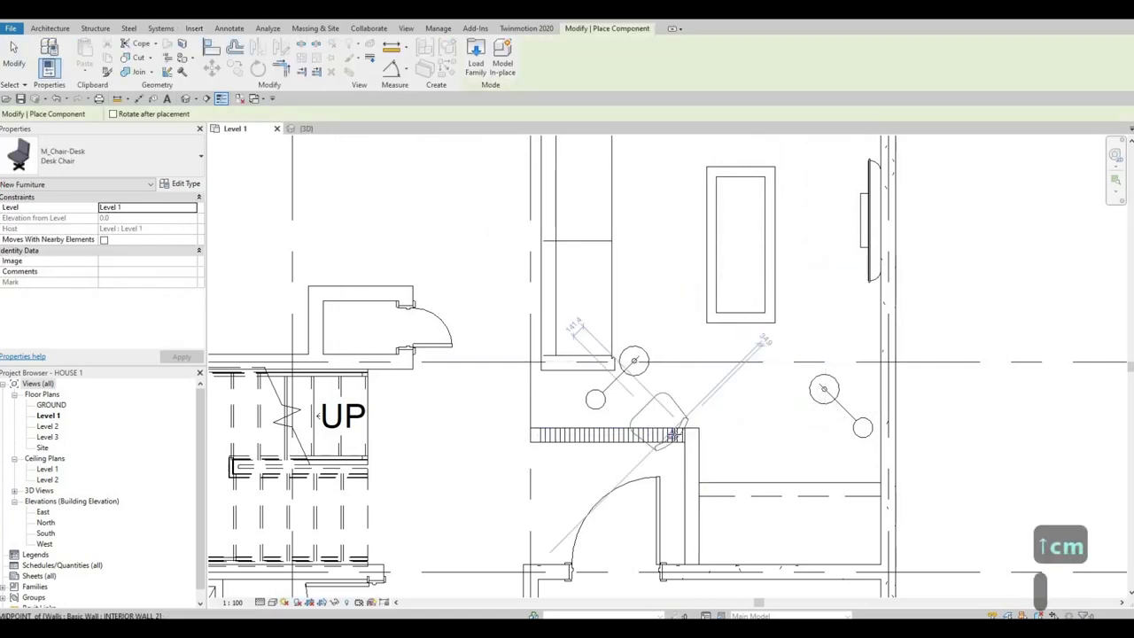
key(space)
key(space)
key(space)
key(space)
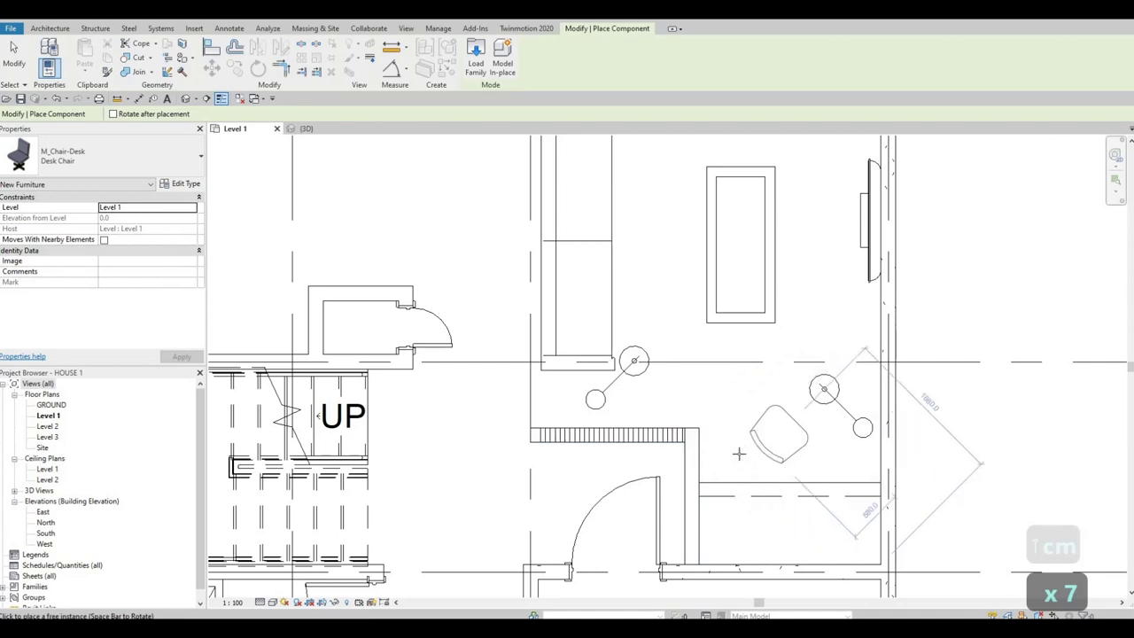
click(731, 458)
key(Escape)
key(Escape)
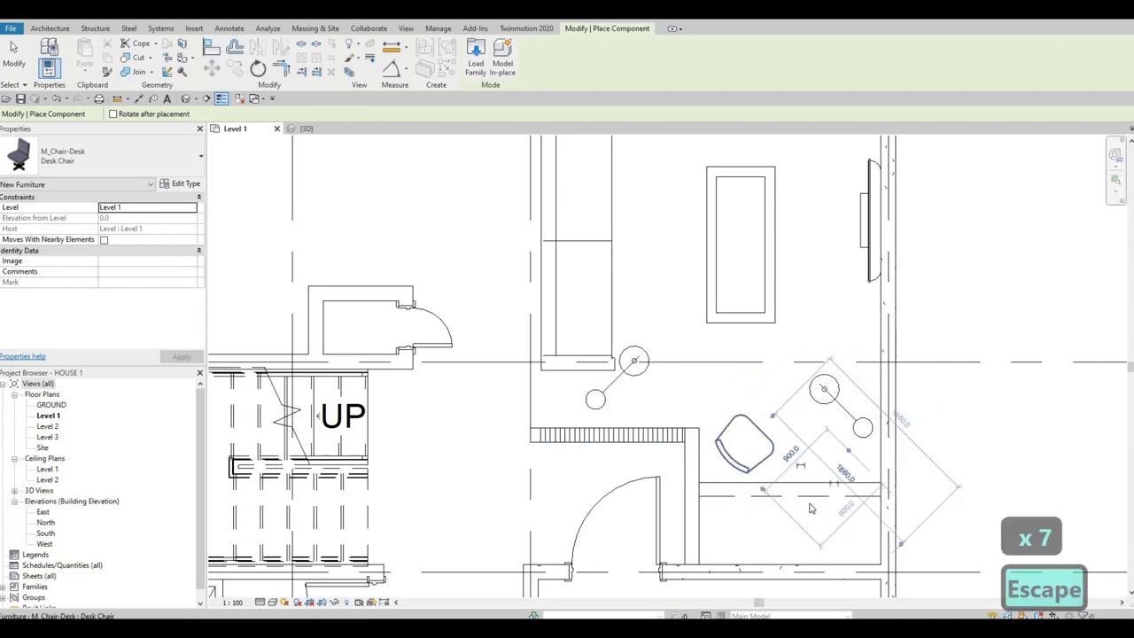
key(Escape)
Step: Move the front edge line and dashed detail line of the counter beside the desk chair closer to the wall behind it
scroll(967, 414, down, 3)
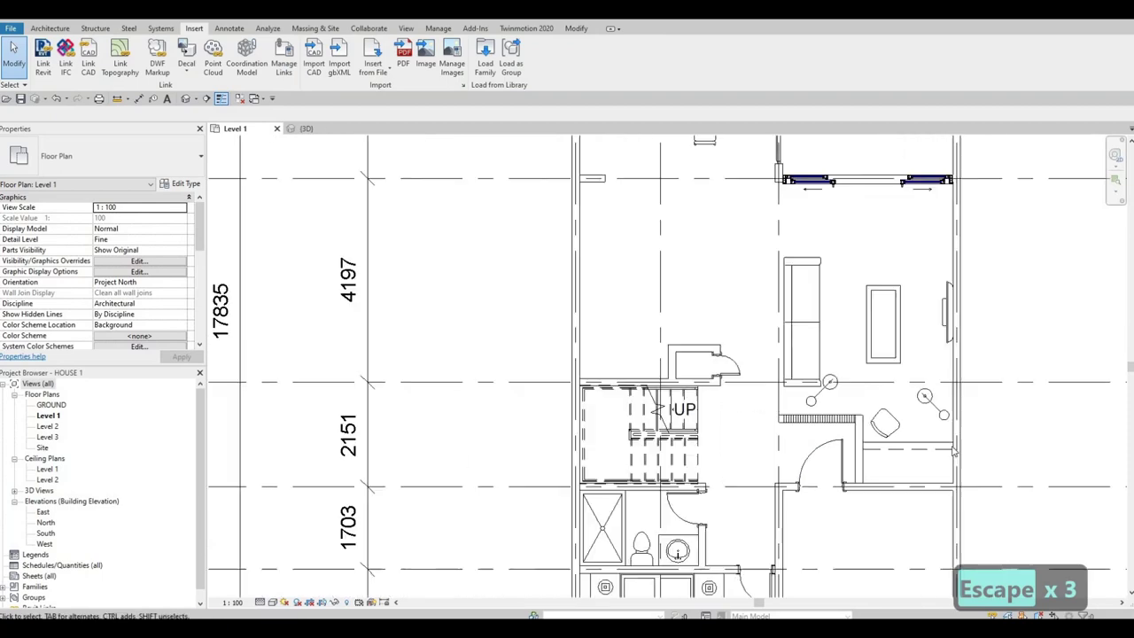
scroll(966, 414, up, 3)
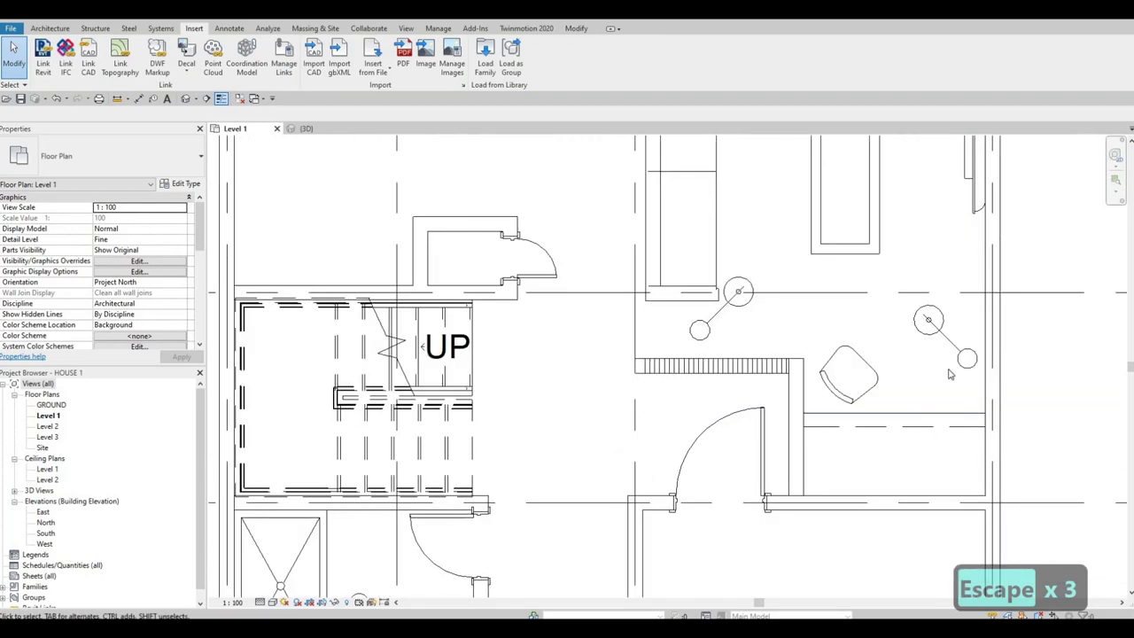
click(914, 431)
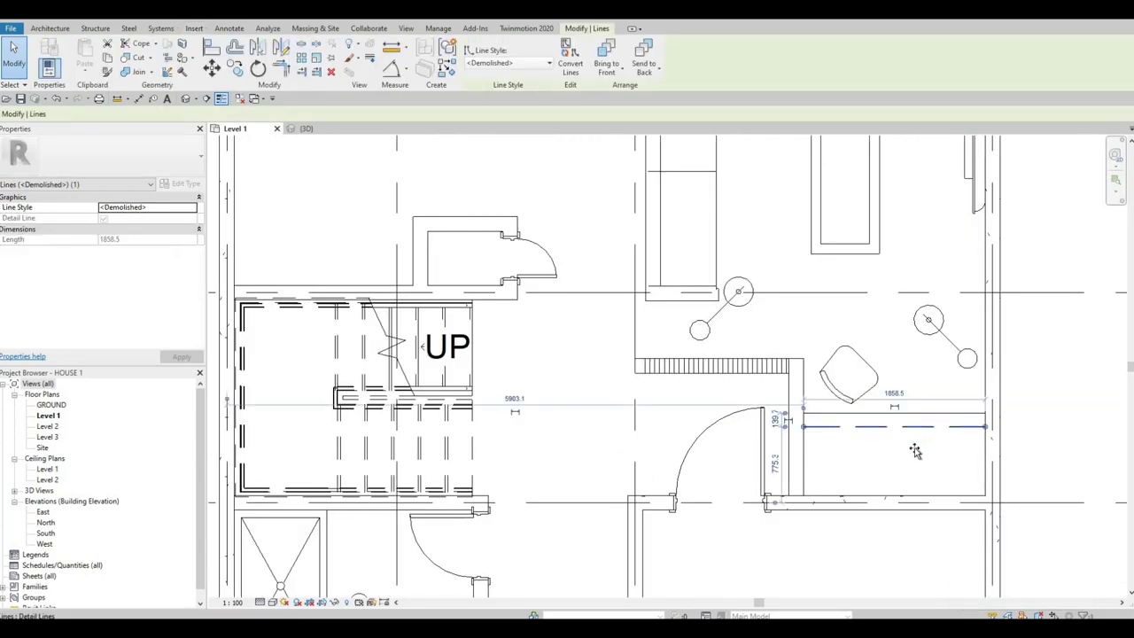
drag(918, 414, 919, 440)
key(Escape)
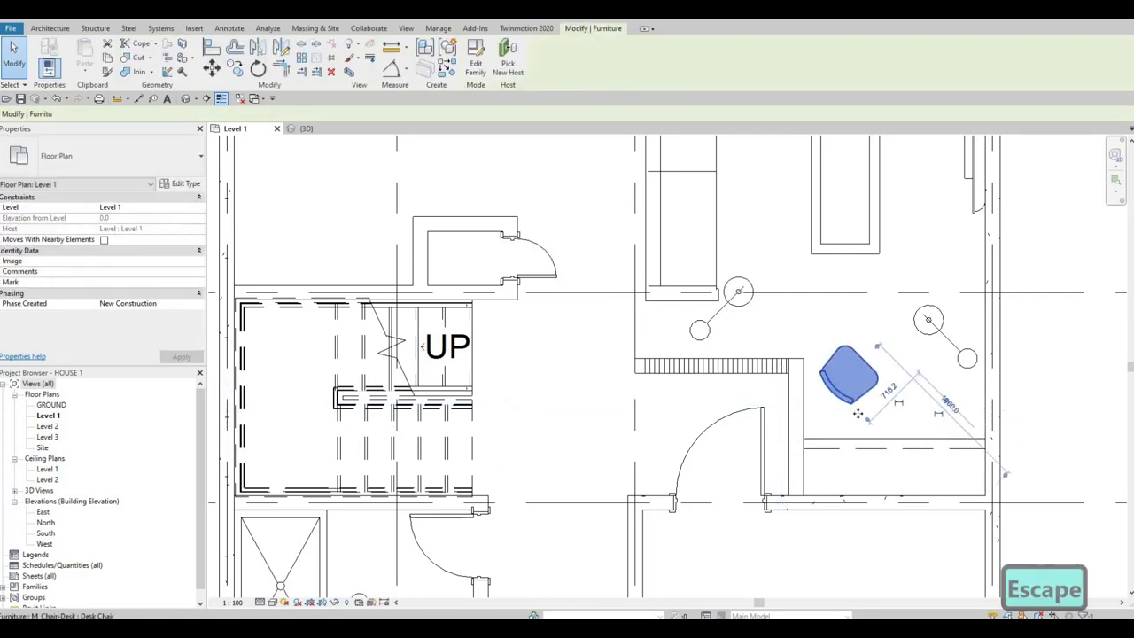
Step: Move the desk chair and the adjacent floor lamp down towards the narrowed counter
click(864, 381)
key(Escape)
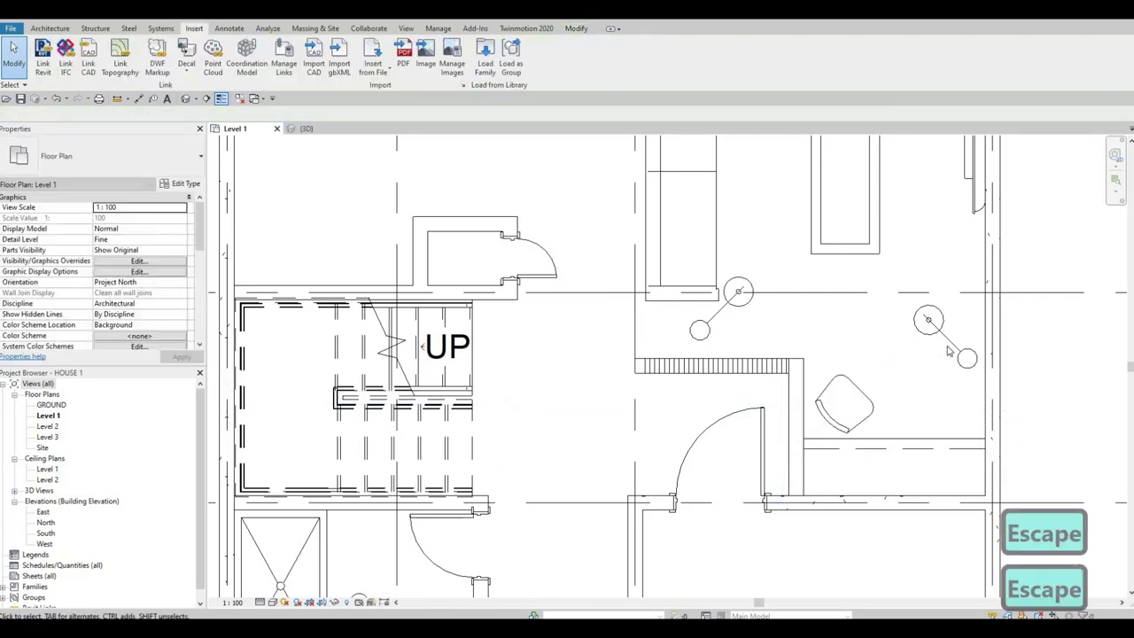
drag(948, 338, 831, 392)
key(Escape)
key(Escape)
scroll(916, 405, down, 5)
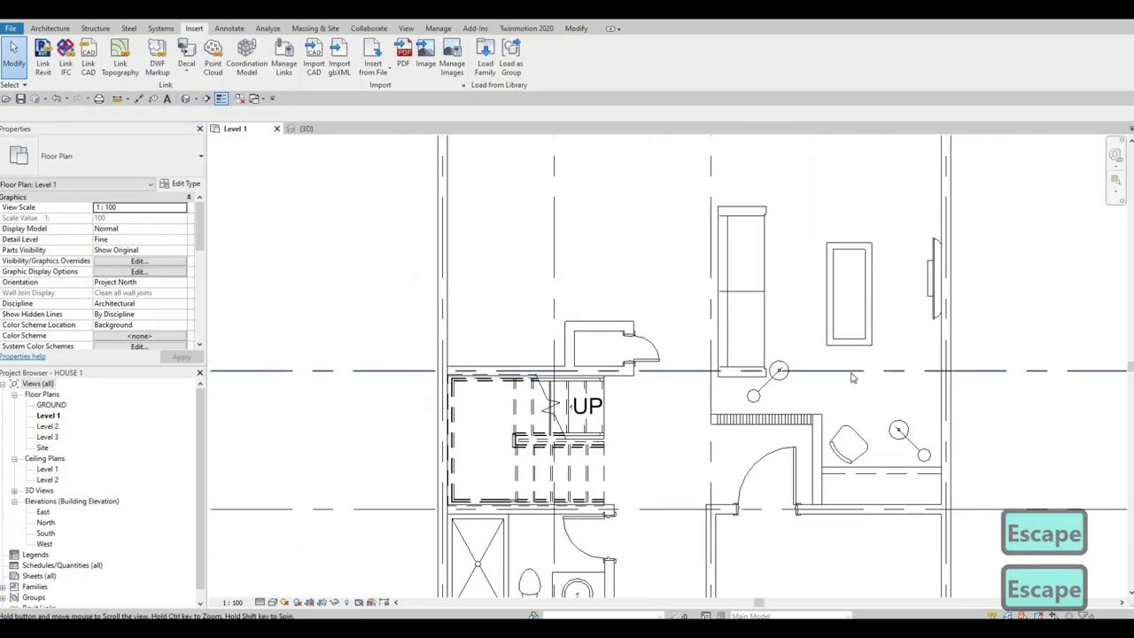
scroll(895, 425, up, 5)
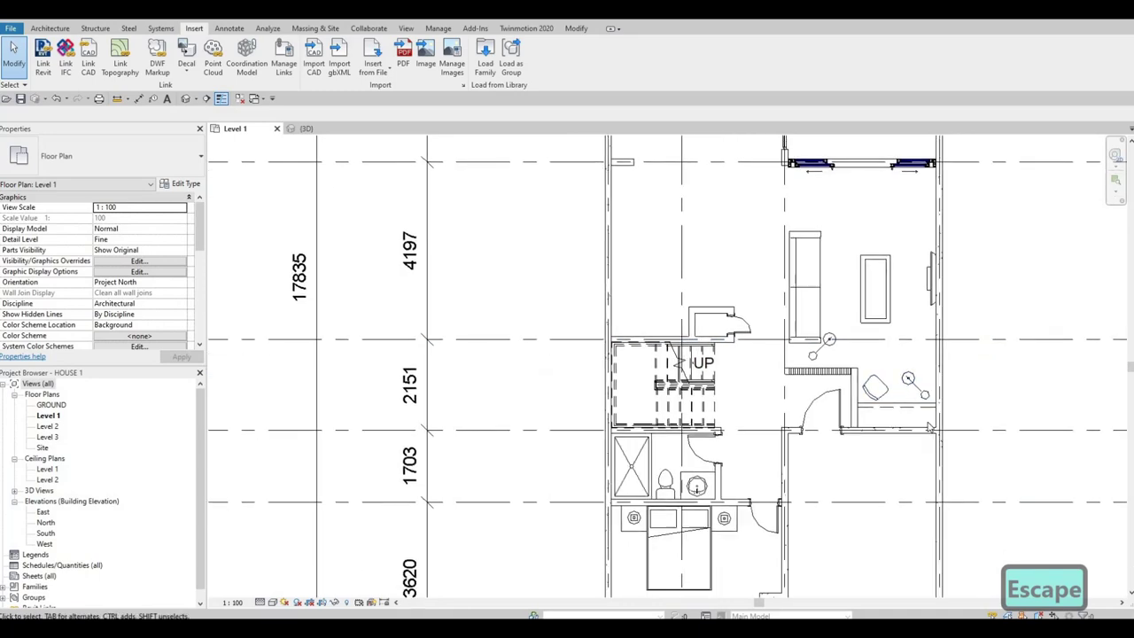
scroll(912, 438, down, 6)
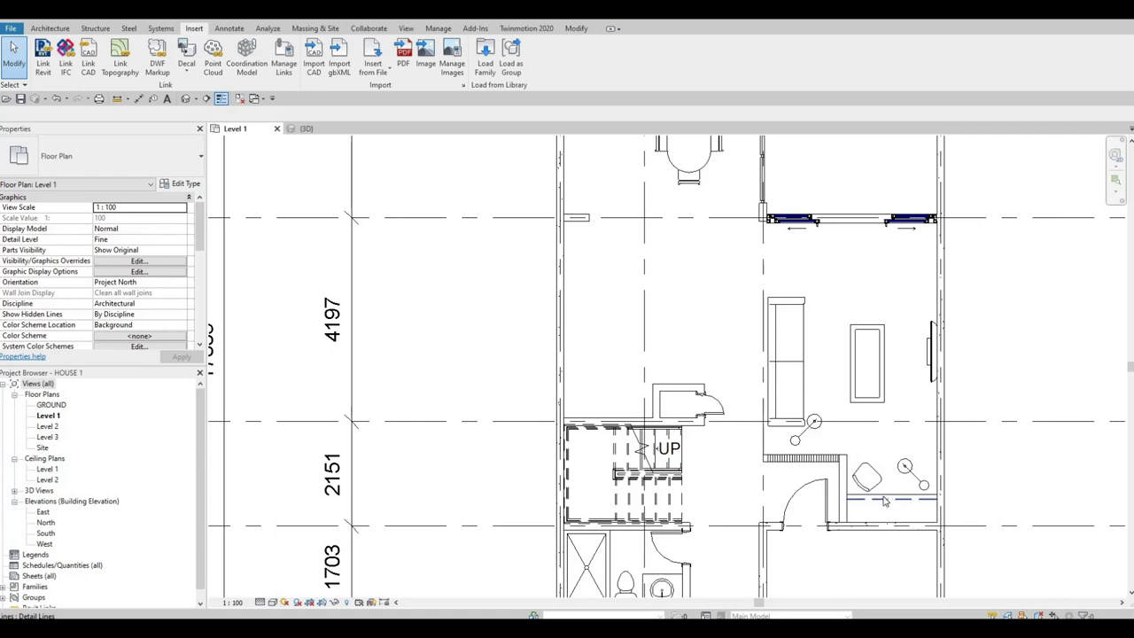
scroll(812, 446, down, 5)
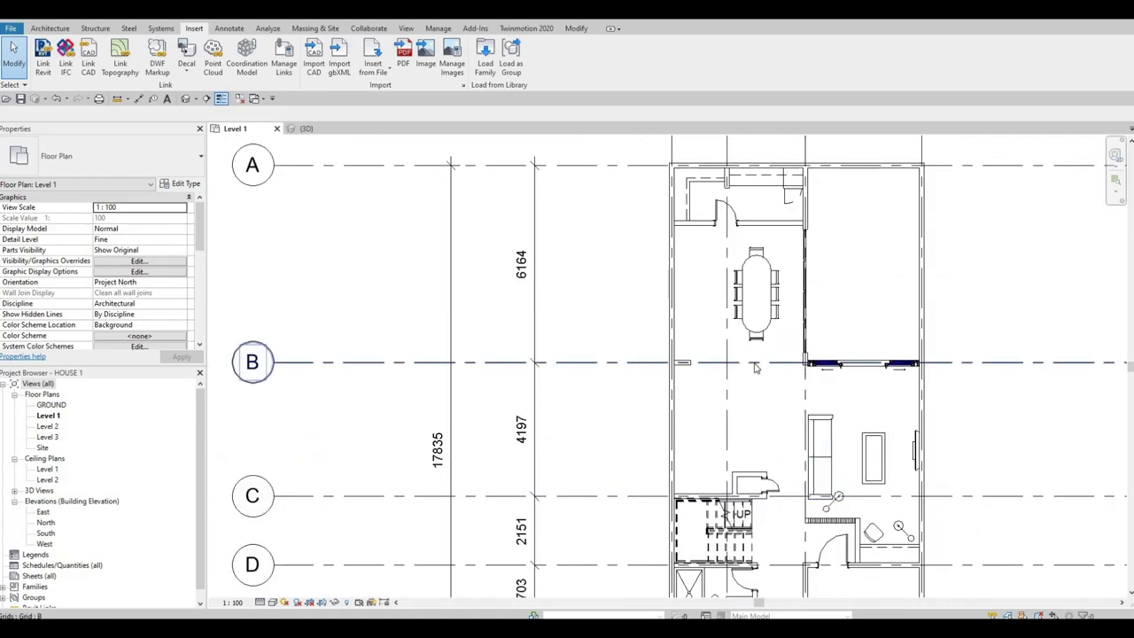
scroll(773, 252, down, 2)
scroll(745, 292, up, 4)
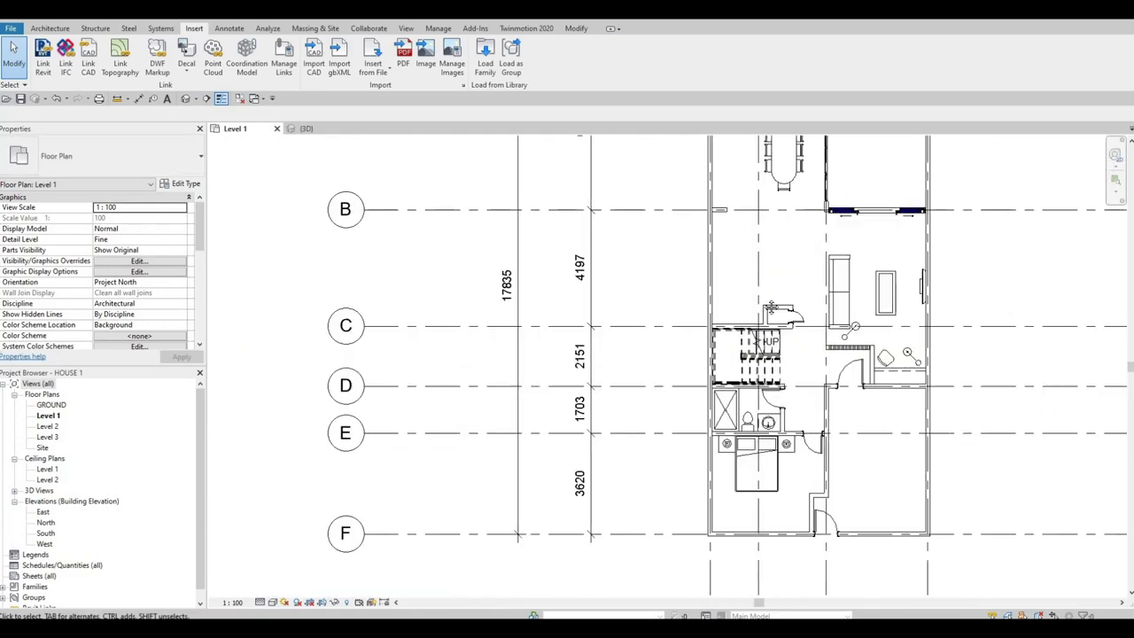
scroll(729, 315, down, 2)
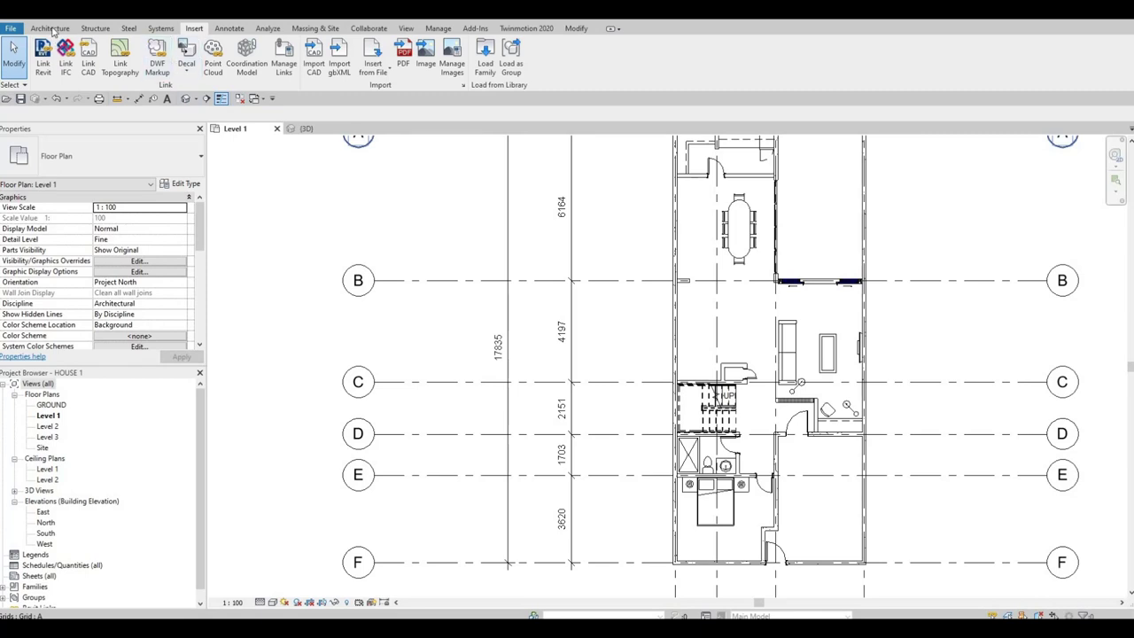
Step: Start an architectural floor on Level 1 and duplicate the Generic Floor - 400mm type as FLOOR 1
click(50, 28)
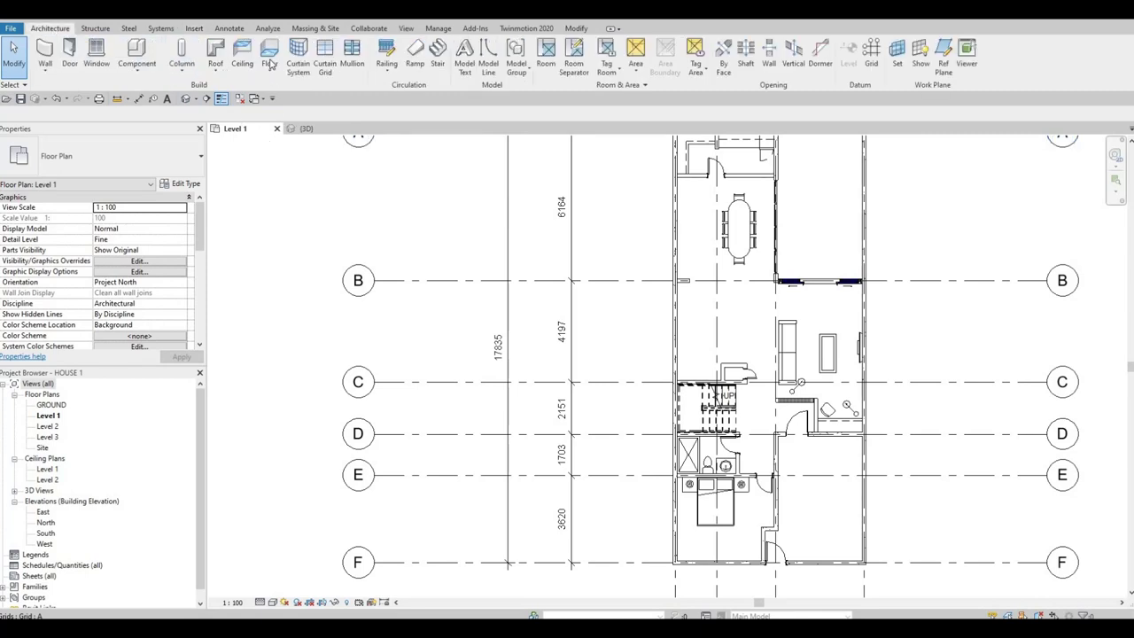
click(270, 70)
click(306, 91)
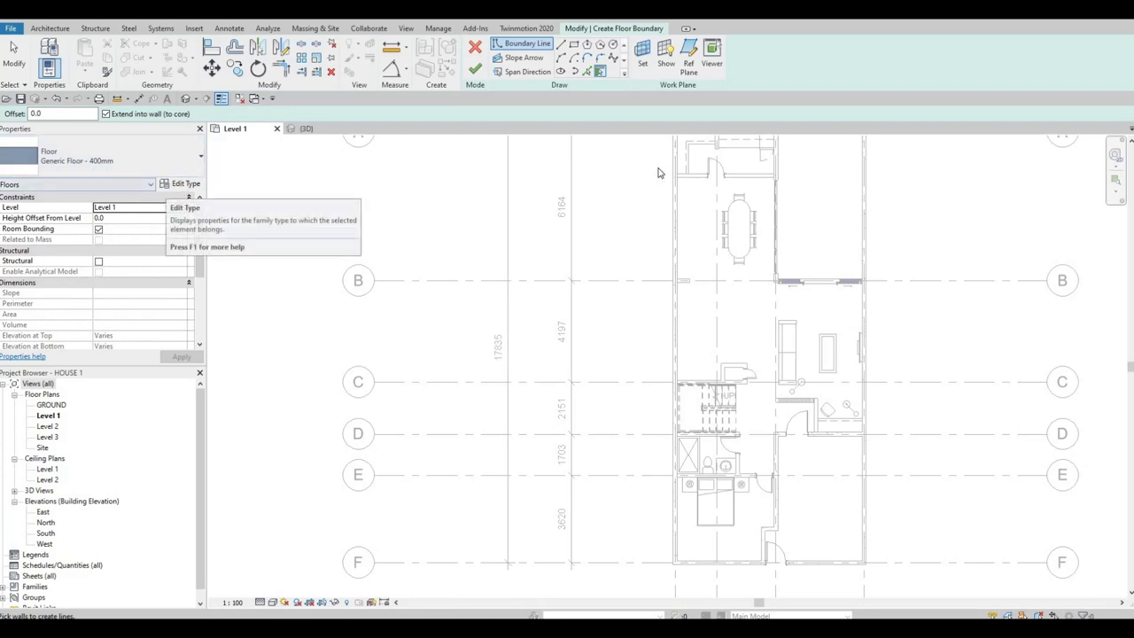
click(185, 185)
click(1092, 152)
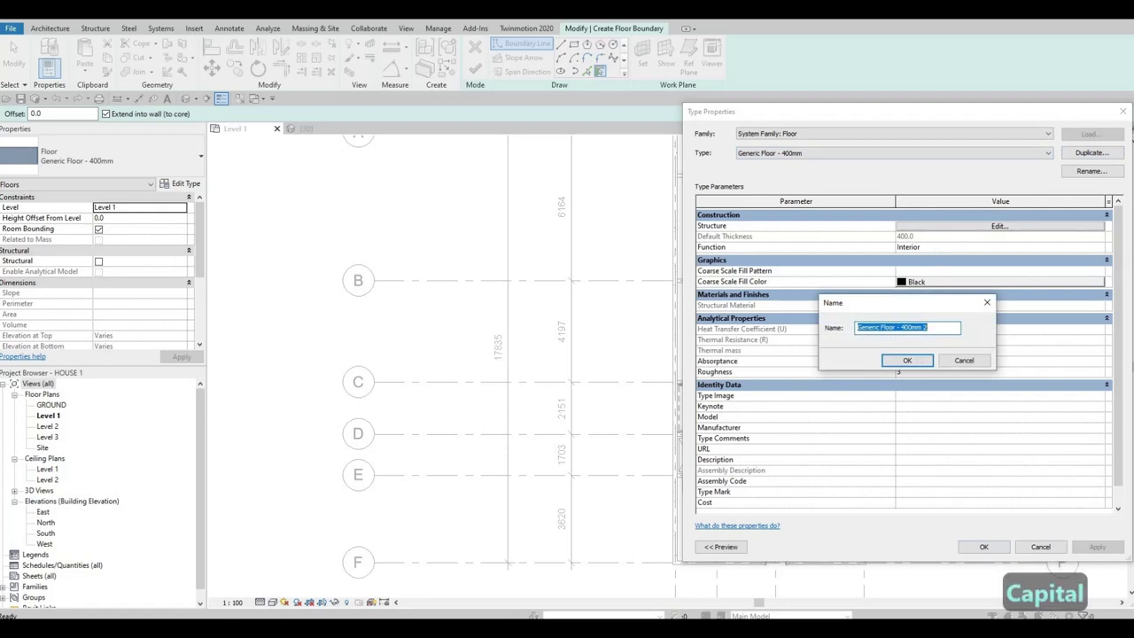
text(FLOOR 1)
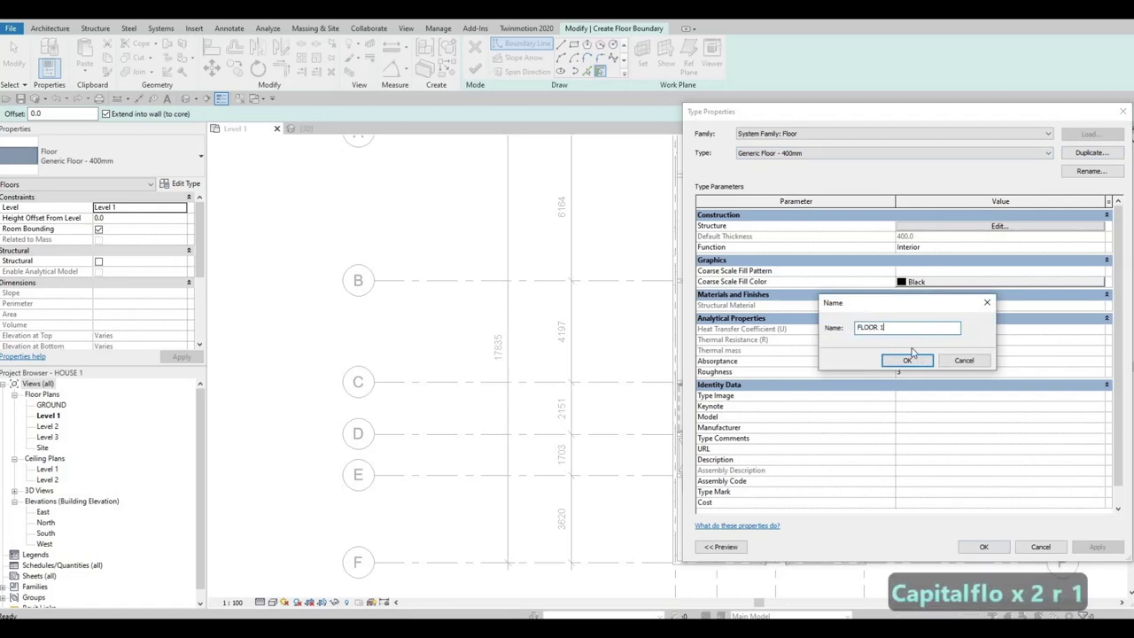
key(Return)
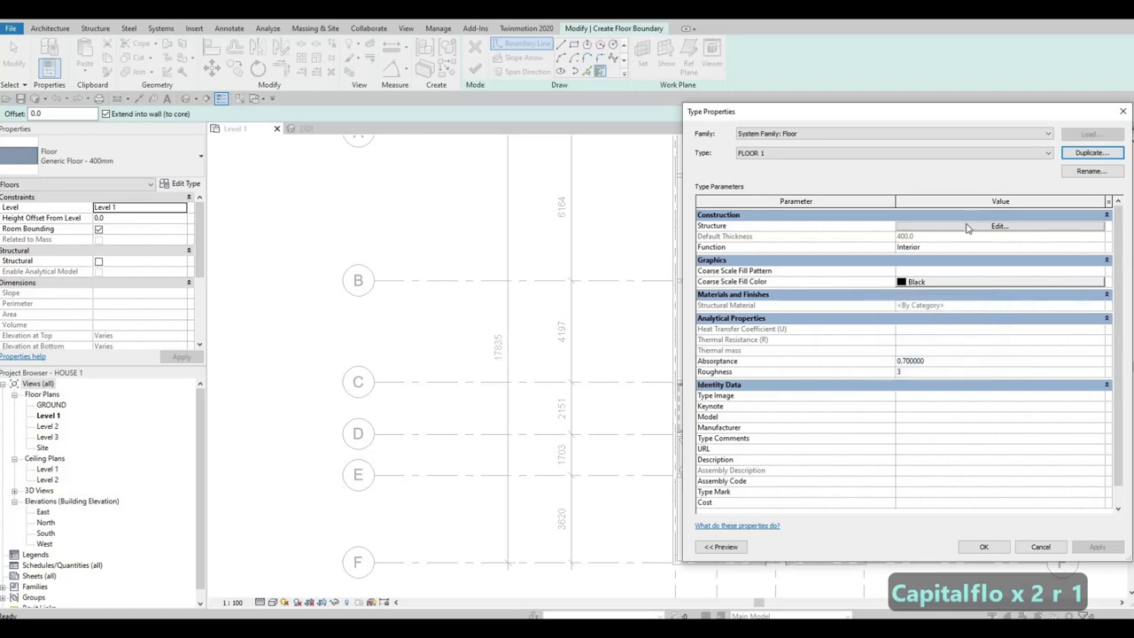
Step: Give FLOOR 1's structure layer a 200 mm thickness and the Fieldstone material from the AEC Stone library
click(939, 227)
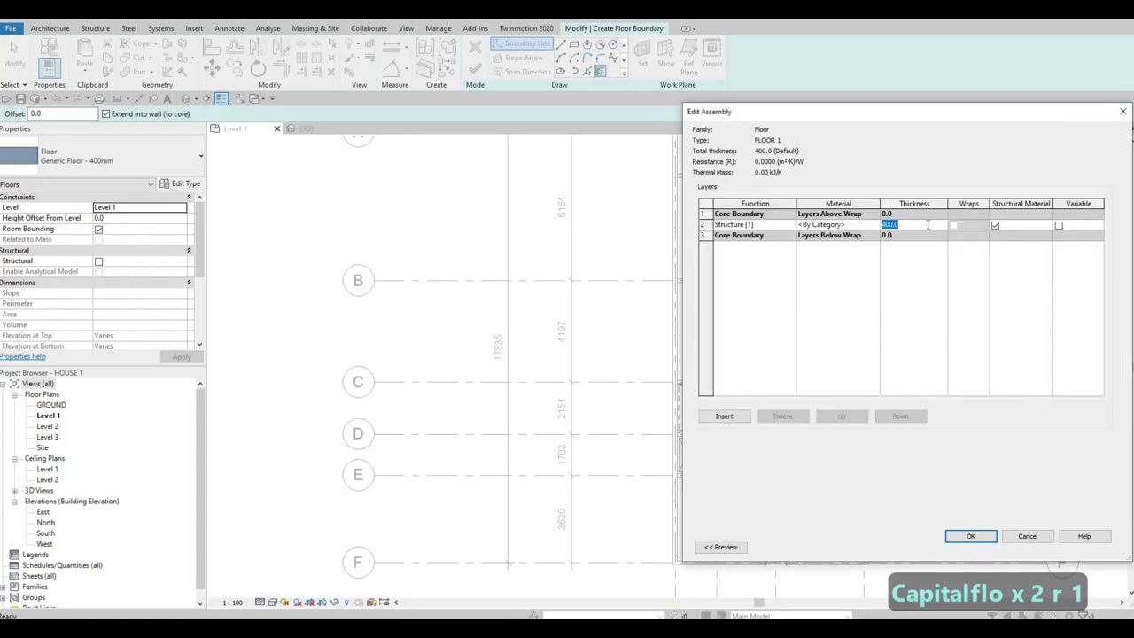
text(200)
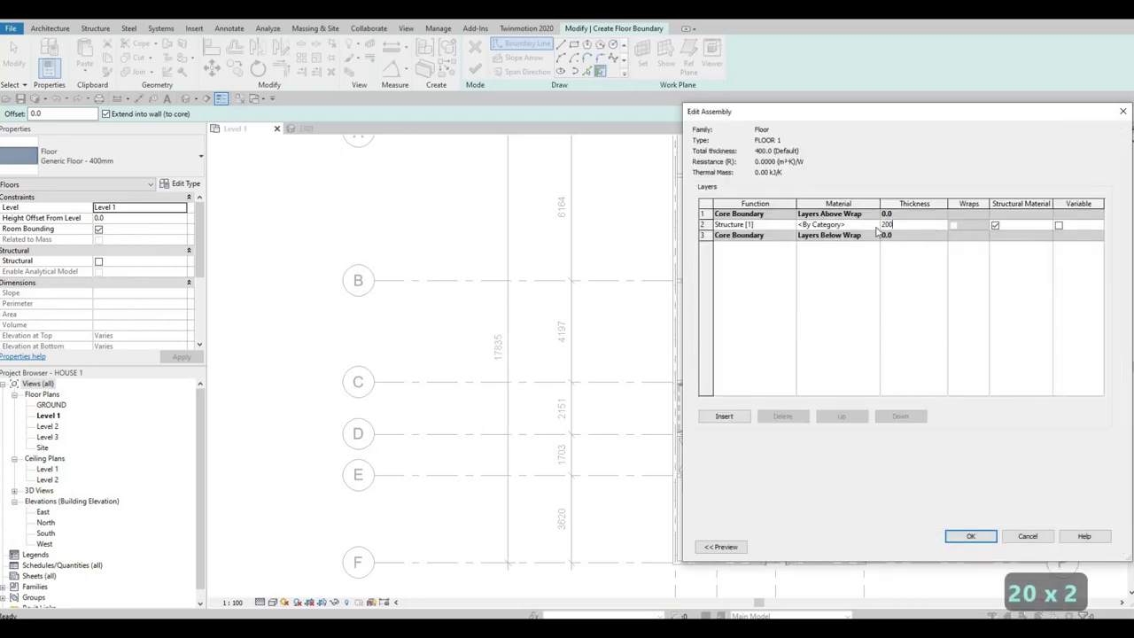
click(875, 225)
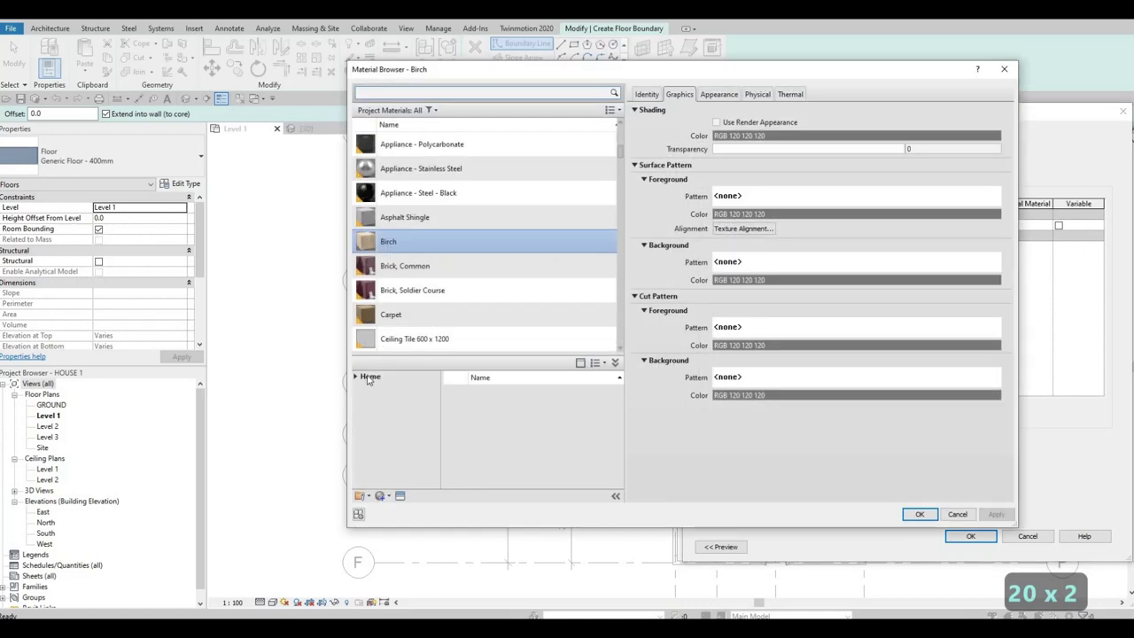
click(356, 379)
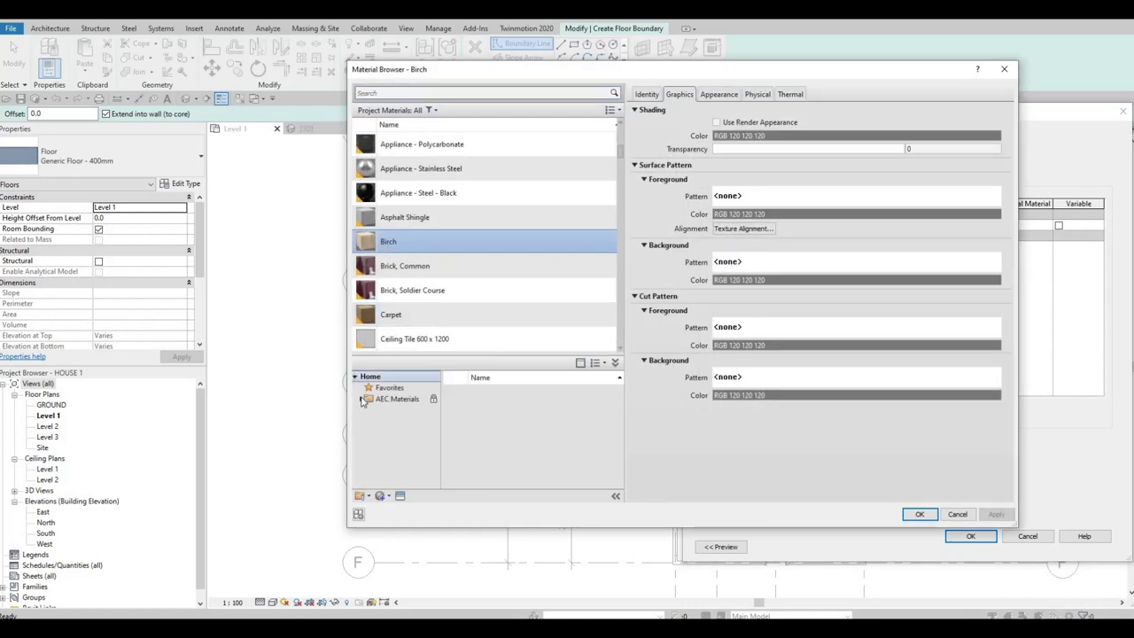
click(360, 400)
scroll(400, 455, down, 3)
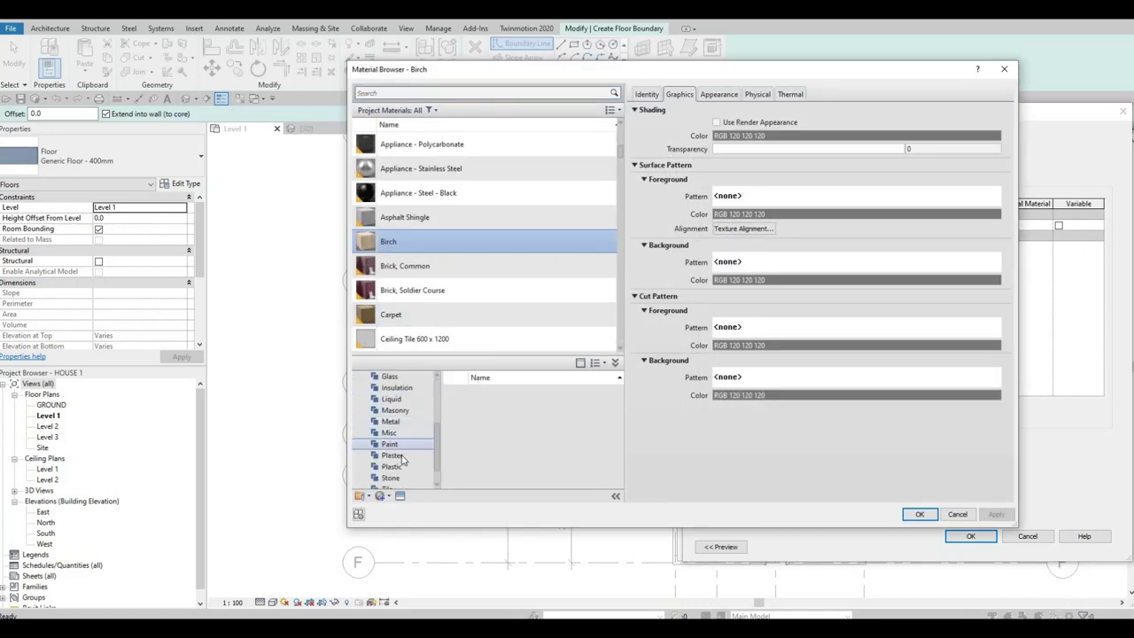
click(415, 457)
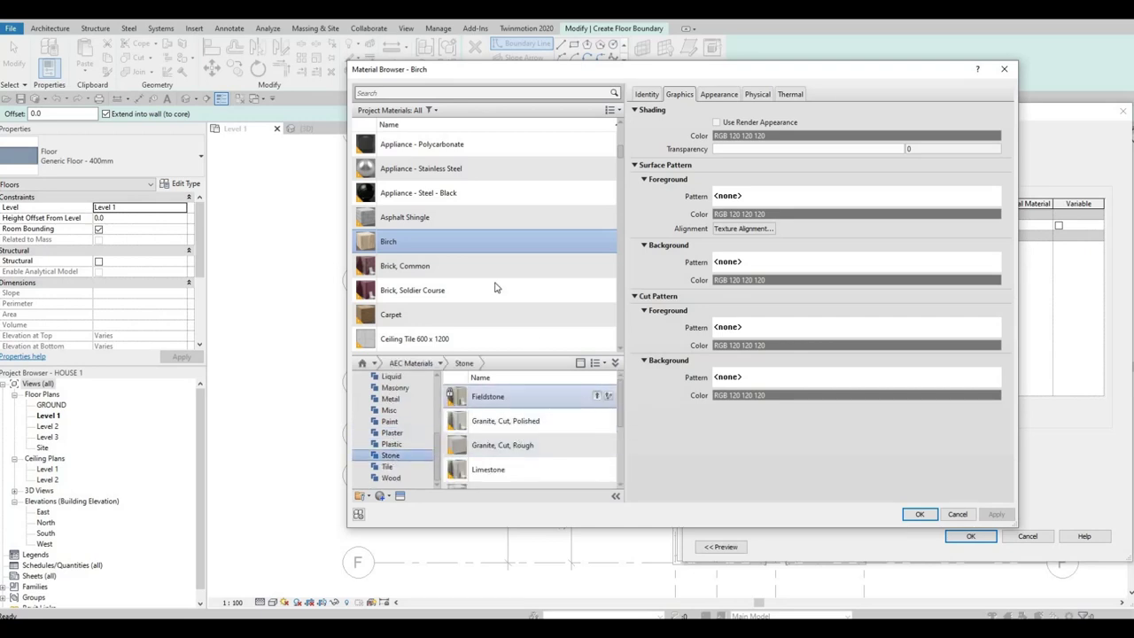
drag(455, 228, 454, 229)
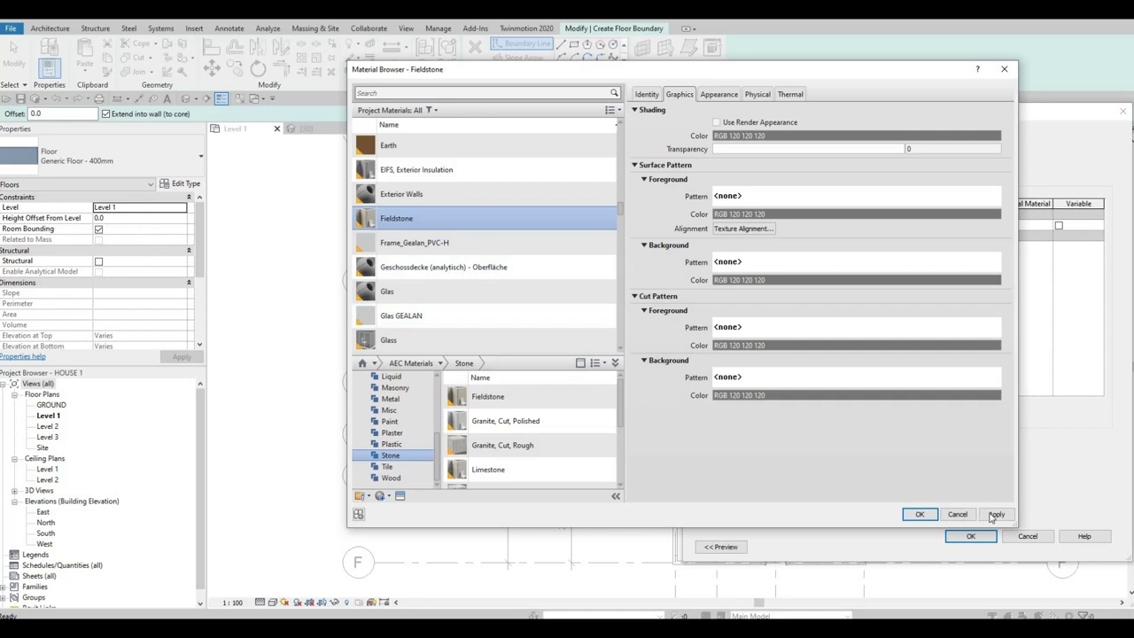
click(920, 513)
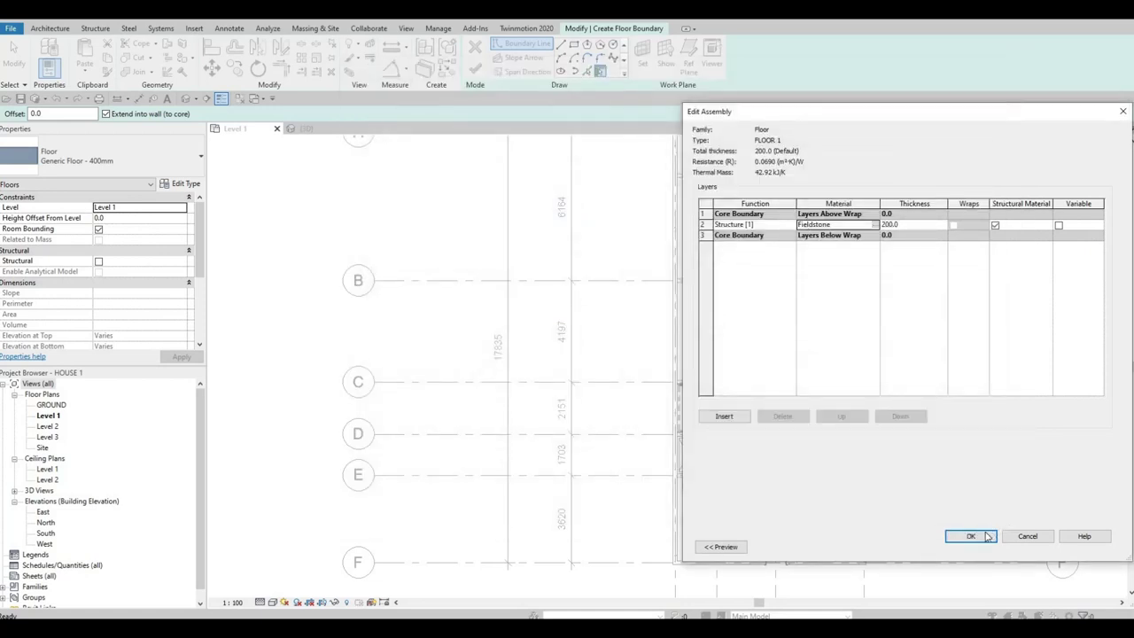
click(971, 537)
key(Return)
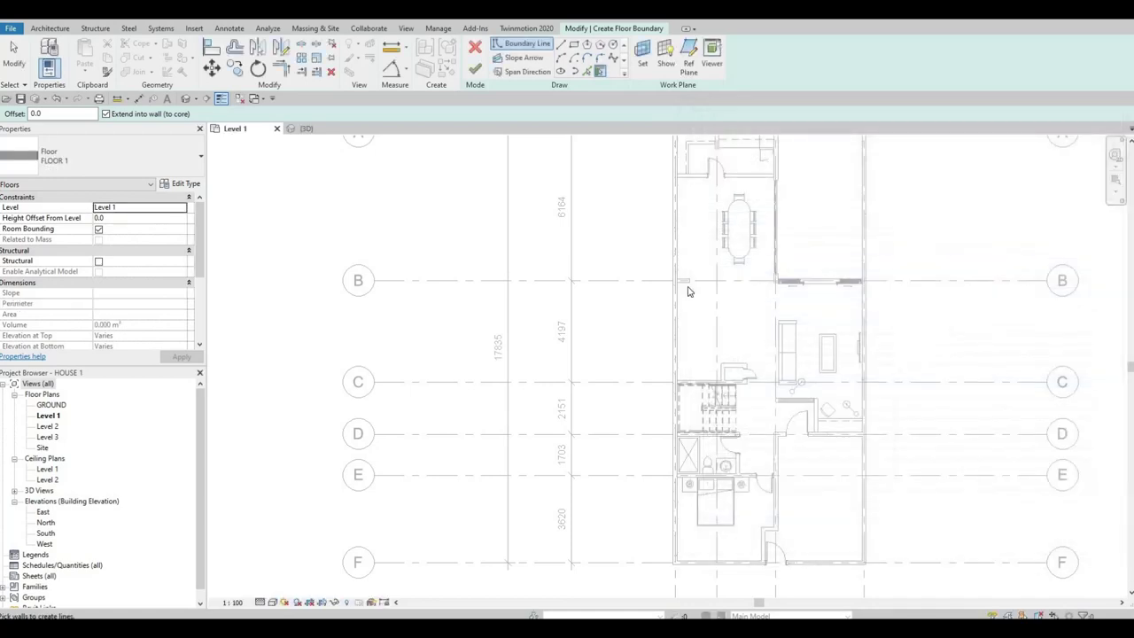
Step: Sketch a rectangular floor boundary between the opposite inner corners of the exterior walls, from grid A down to grid F
middle_drag(723, 197, 717, 296)
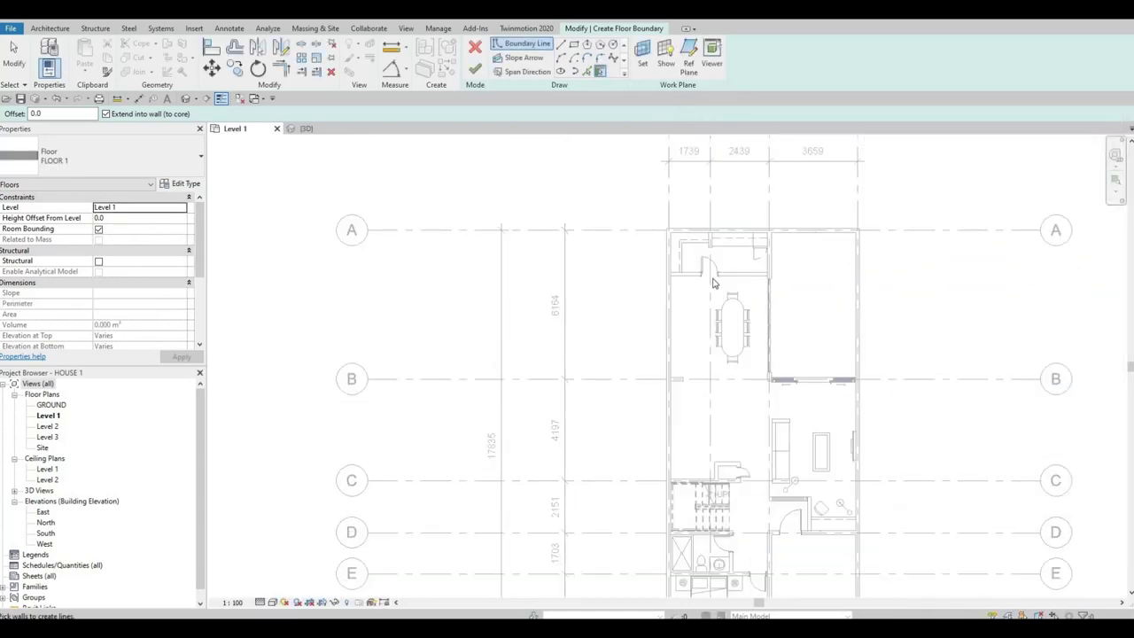
scroll(678, 294, up, 2)
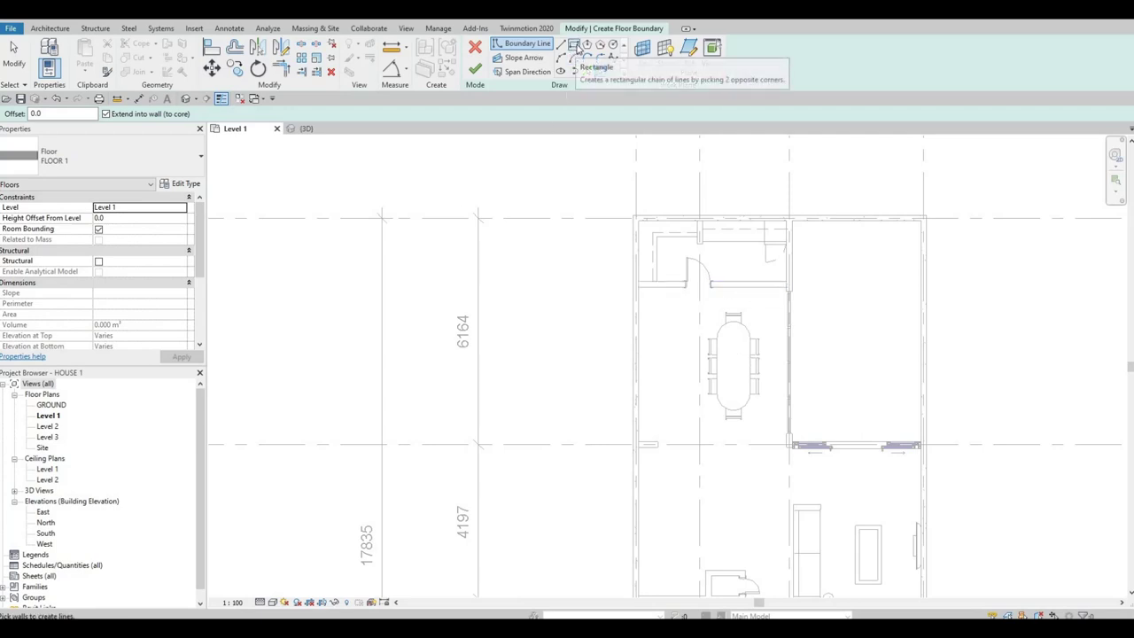
scroll(623, 241, up, 4)
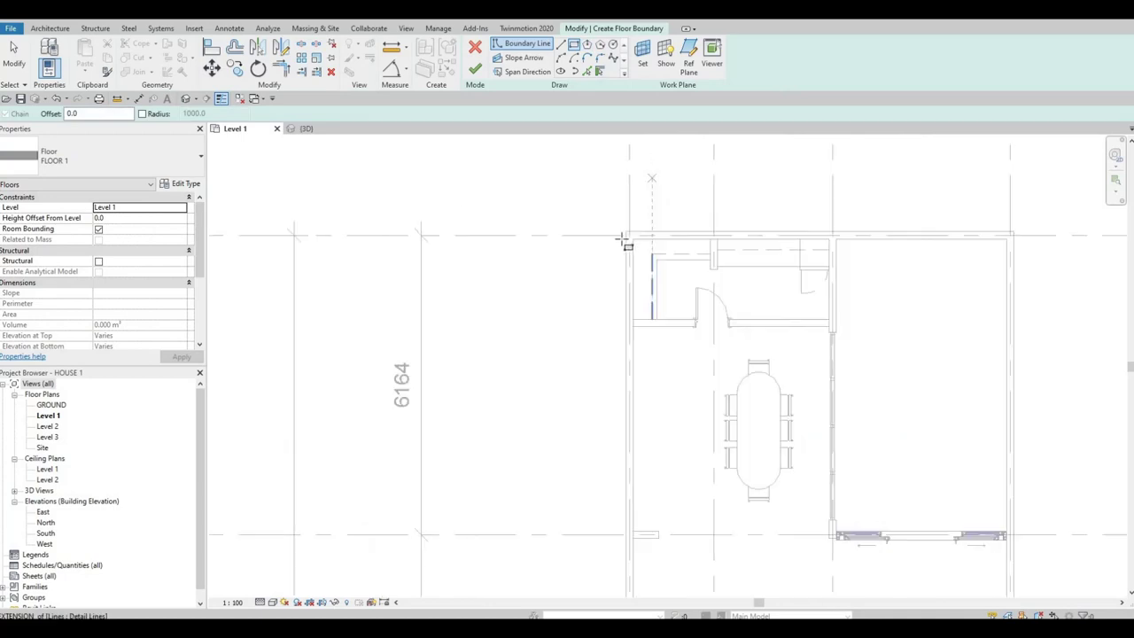
click(619, 238)
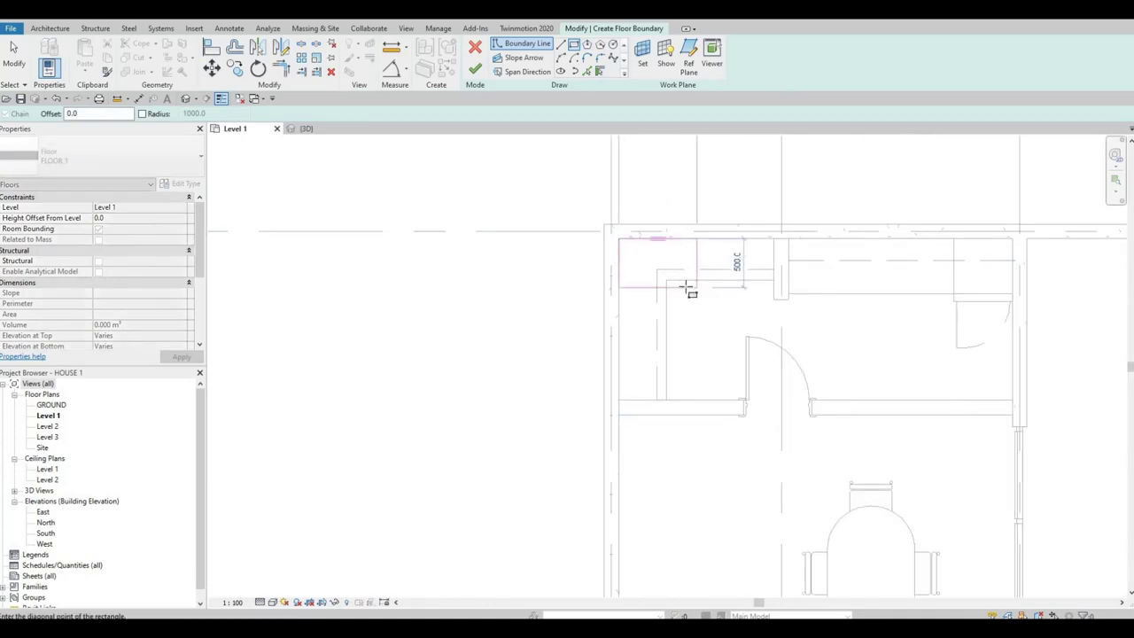
middle_drag(701, 238, 670, 174)
scroll(671, 218, down, 1)
middle_drag(818, 346, 703, 162)
scroll(823, 358, down, 1)
middle_drag(840, 456, 825, 355)
scroll(825, 354, down, 2)
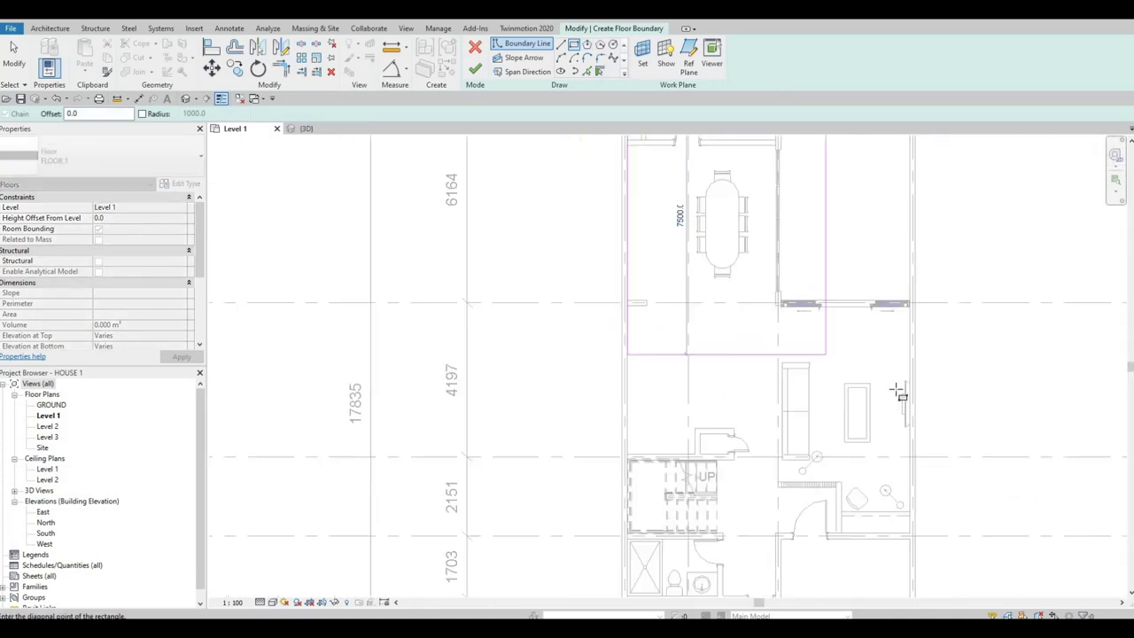
scroll(898, 398, down, 1)
middle_drag(868, 483, 841, 377)
middle_drag(872, 530, 877, 495)
scroll(891, 524, up, 3)
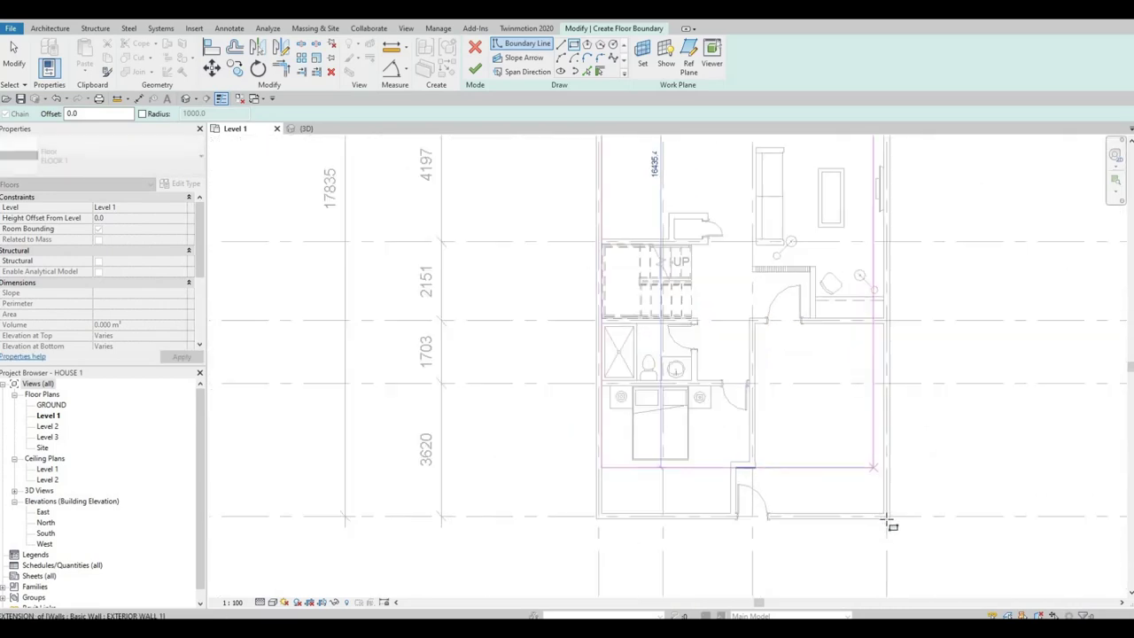
click(888, 525)
key(Escape)
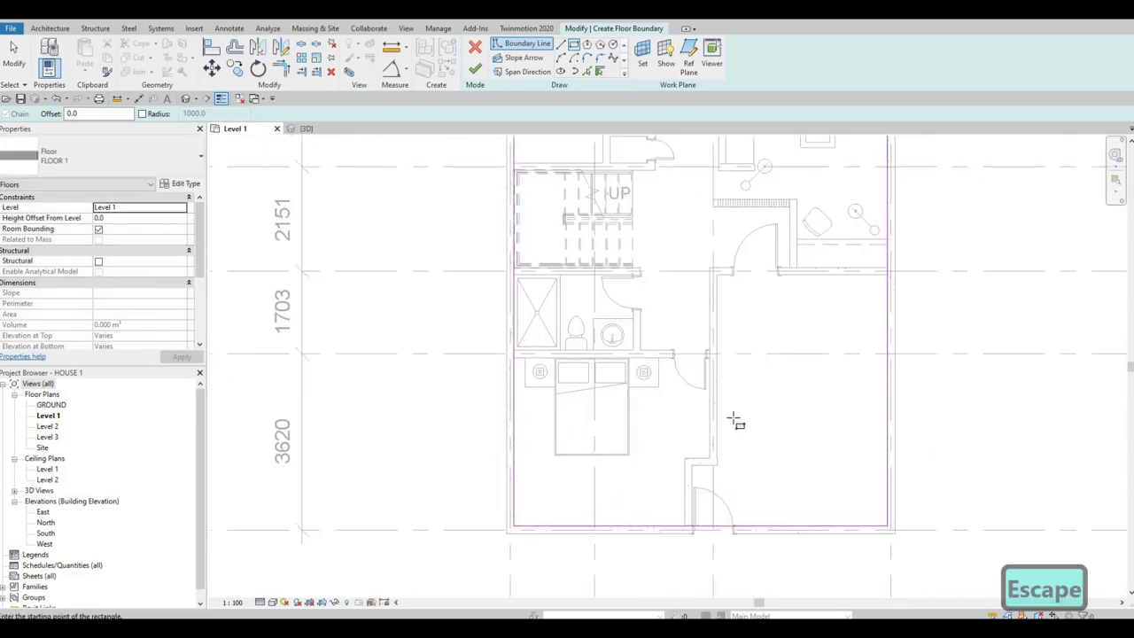
Step: Add picked boundary lines along the wall faces bordering the open area between grids D and F, including the jog by the door
click(588, 75)
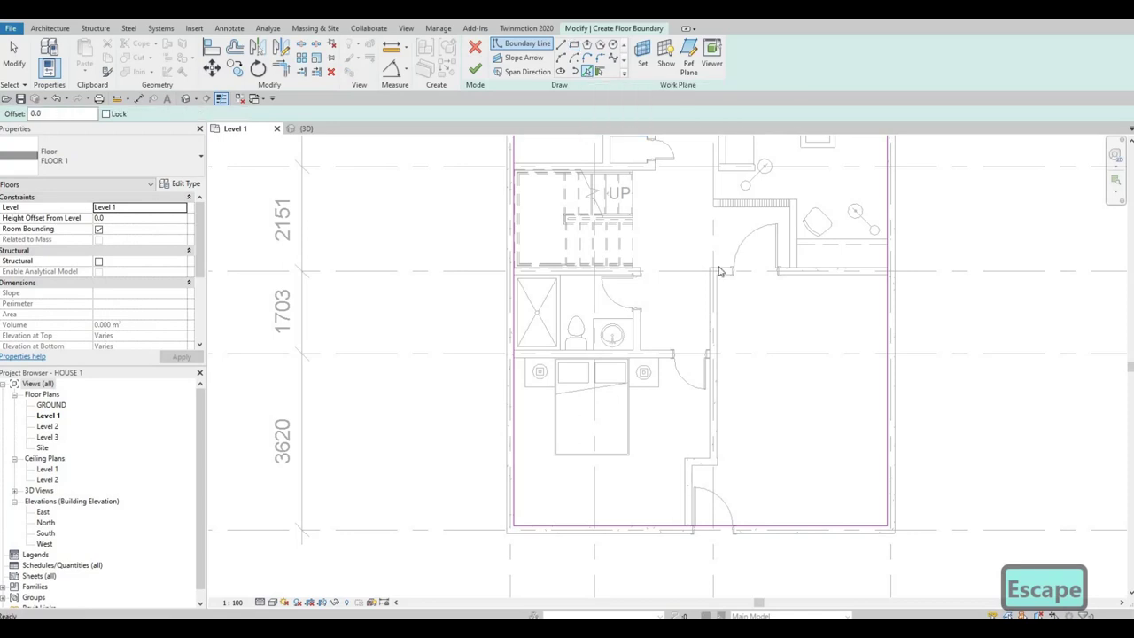
scroll(689, 484, up, 1)
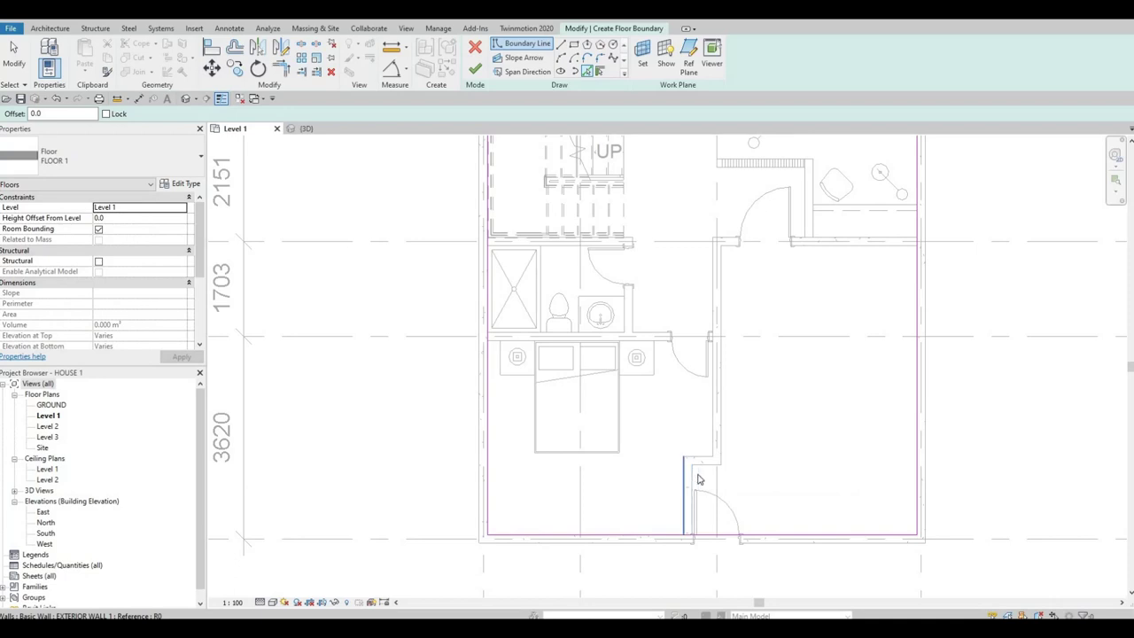
click(727, 423)
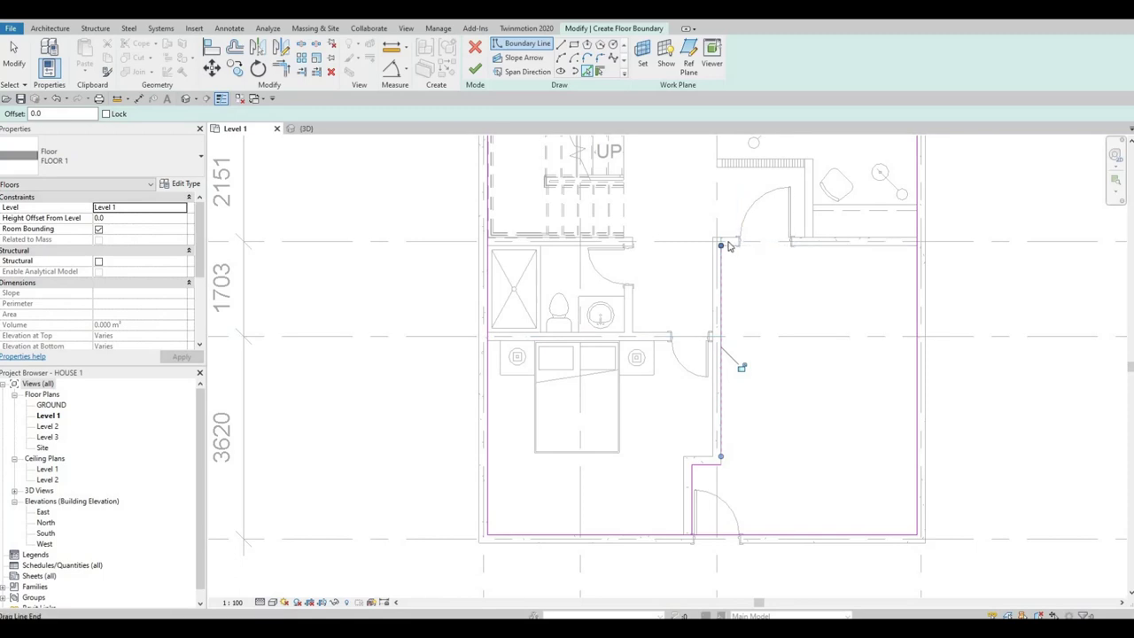
scroll(732, 262, up, 4)
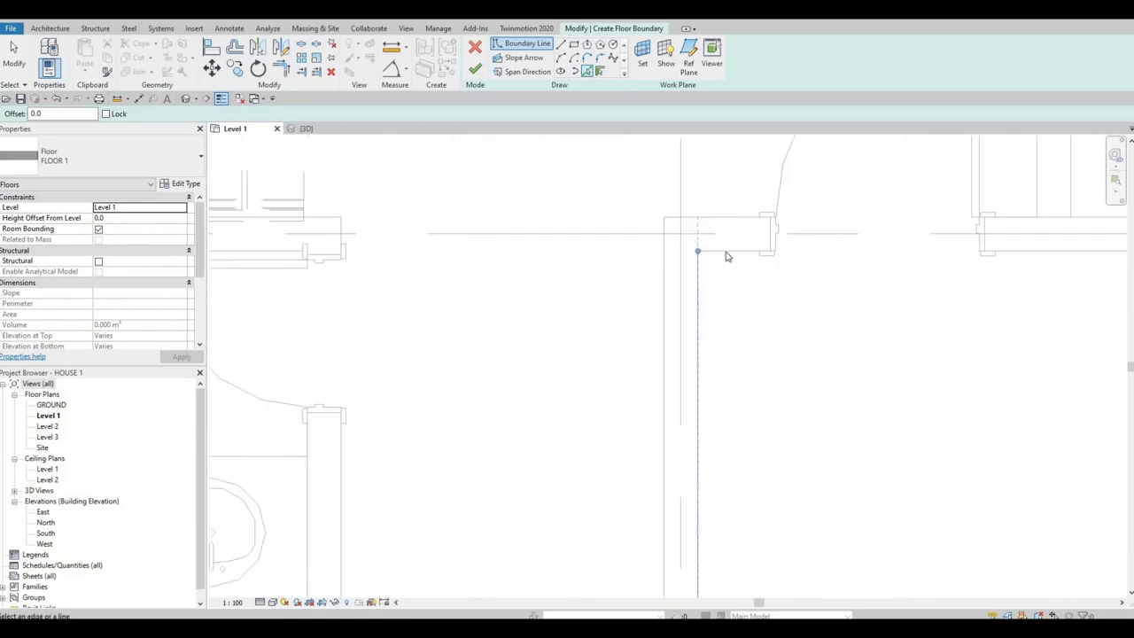
Step: Add picked boundary lines along the dining-side wall and the sliding-door wall on grid B that border the upper open area
scroll(749, 284, down, 6)
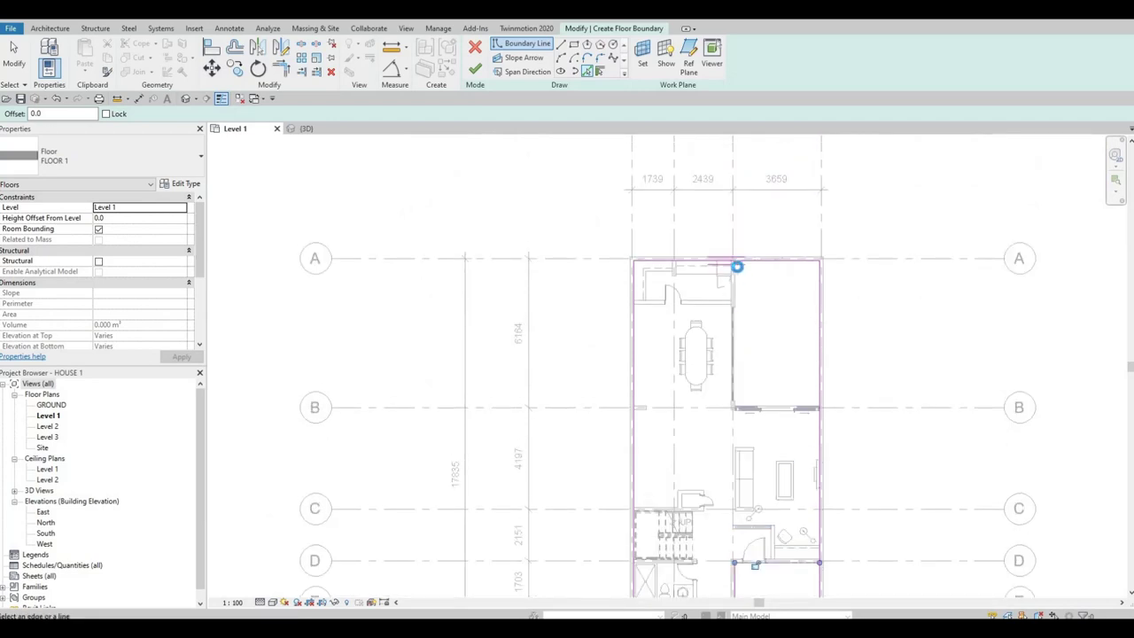
scroll(735, 289, up, 4)
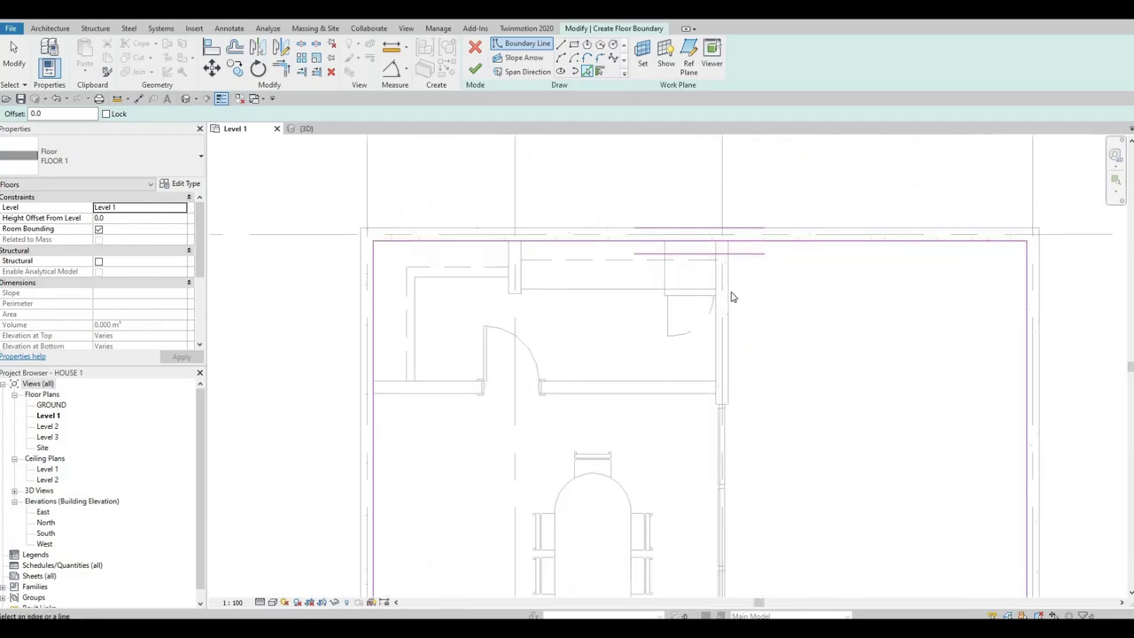
scroll(803, 335, down, 2)
scroll(813, 435, up, 5)
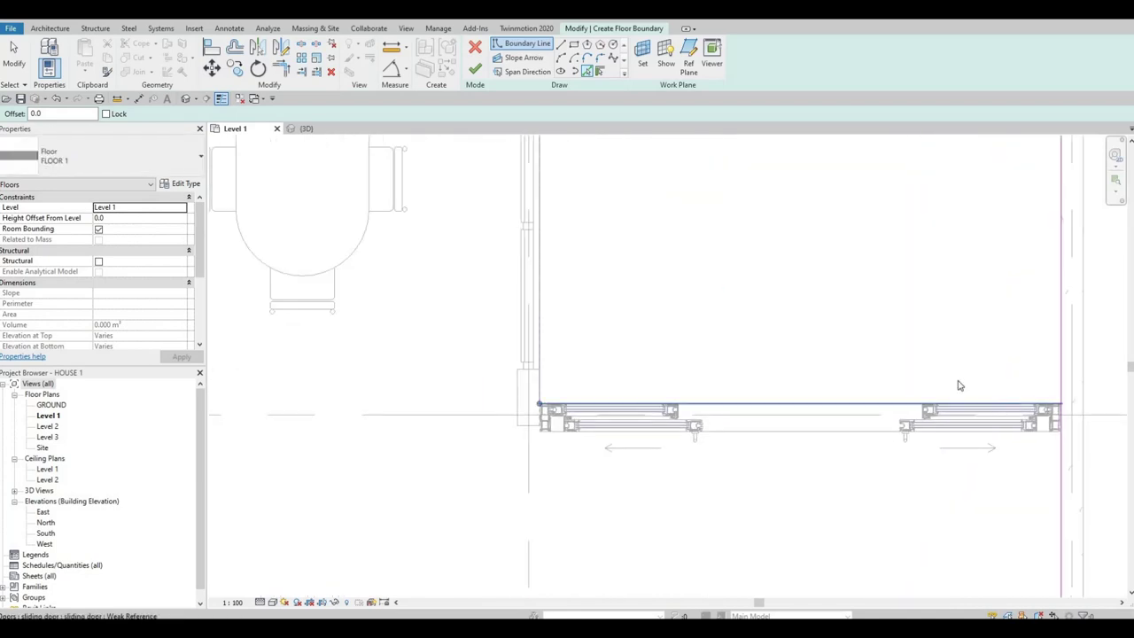
scroll(823, 323, down, 3)
key(Escape)
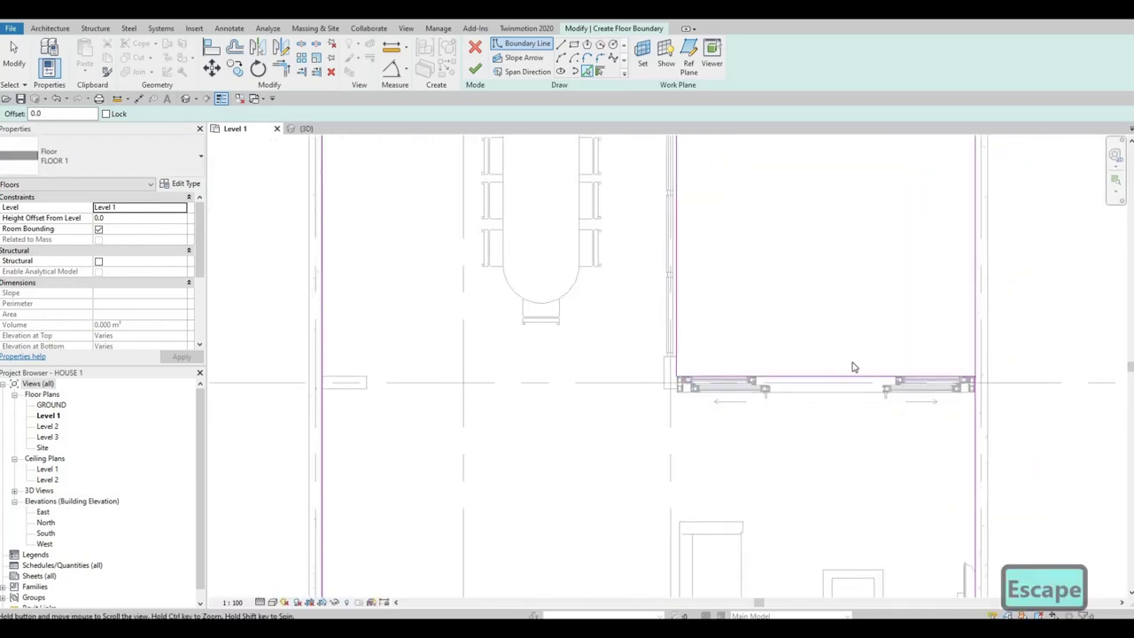
Step: Trim the picked boundary lines and the outer rectangle into corners, excluding the open areas between grids A-B and D-F
scroll(853, 367, down, 4)
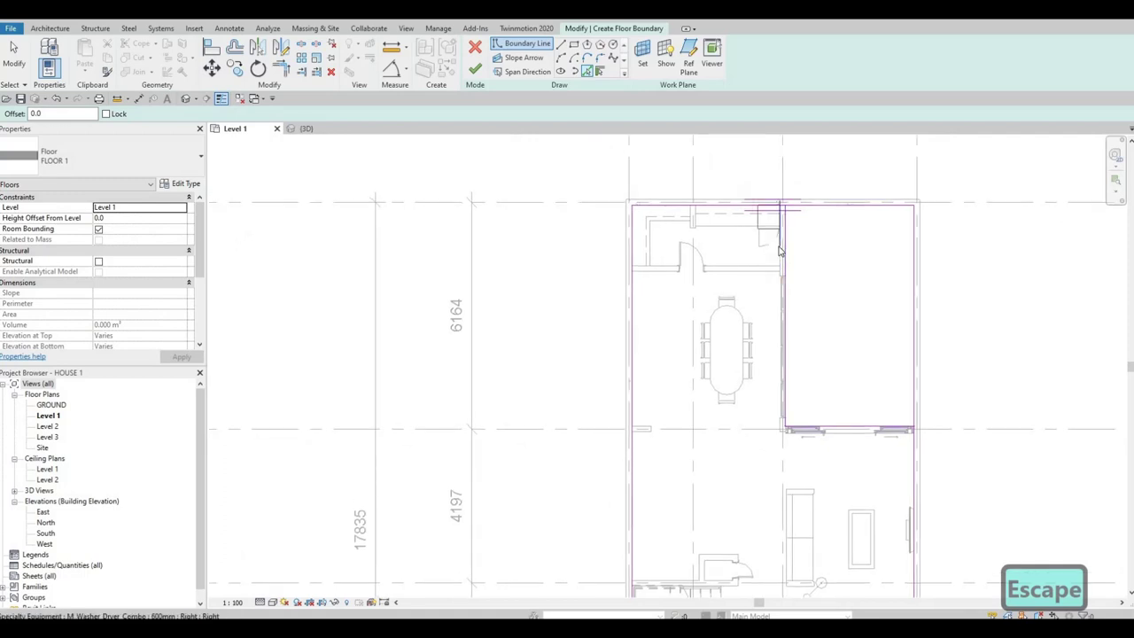
key(t)
key(r)
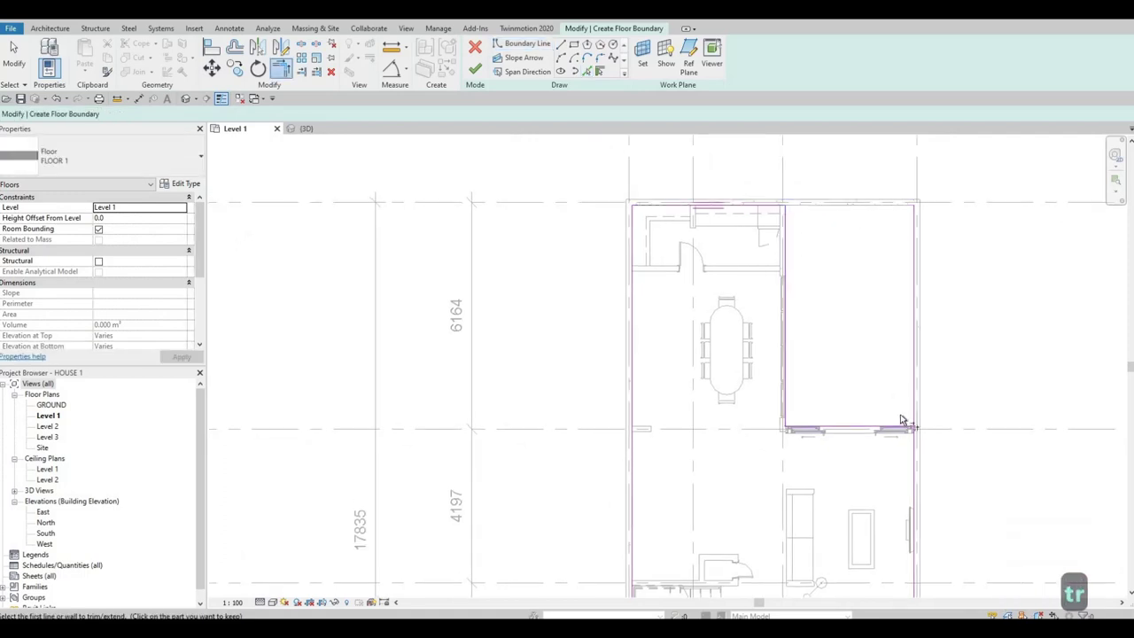
scroll(917, 433, up, 2)
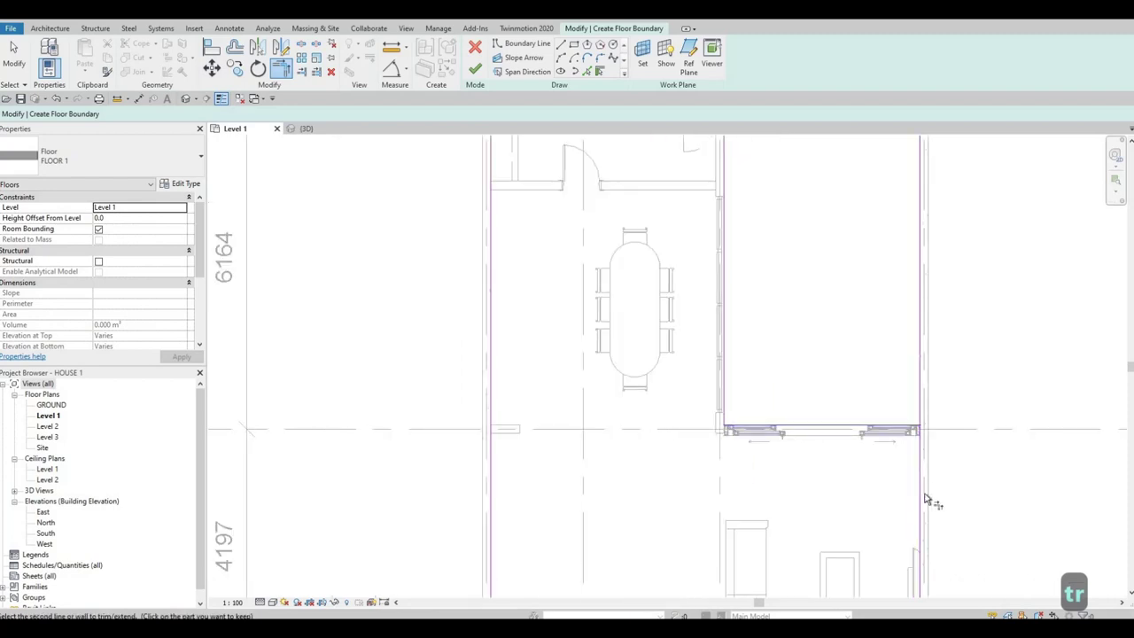
middle_drag(894, 459, 895, 319)
scroll(896, 319, down, 3)
middle_drag(896, 532, 929, 289)
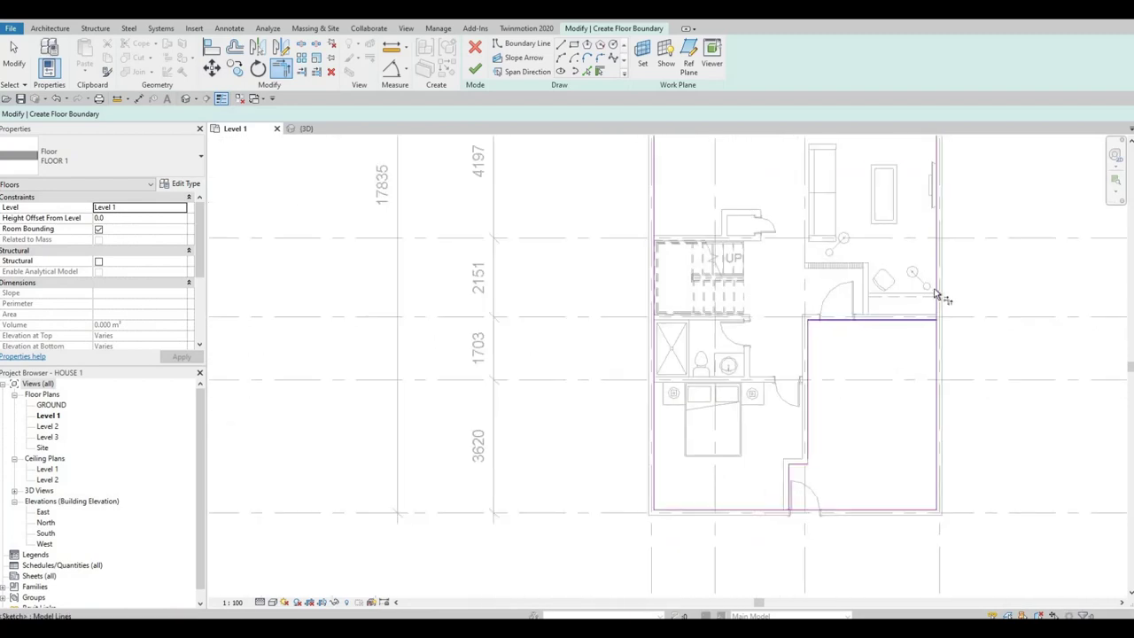
click(938, 289)
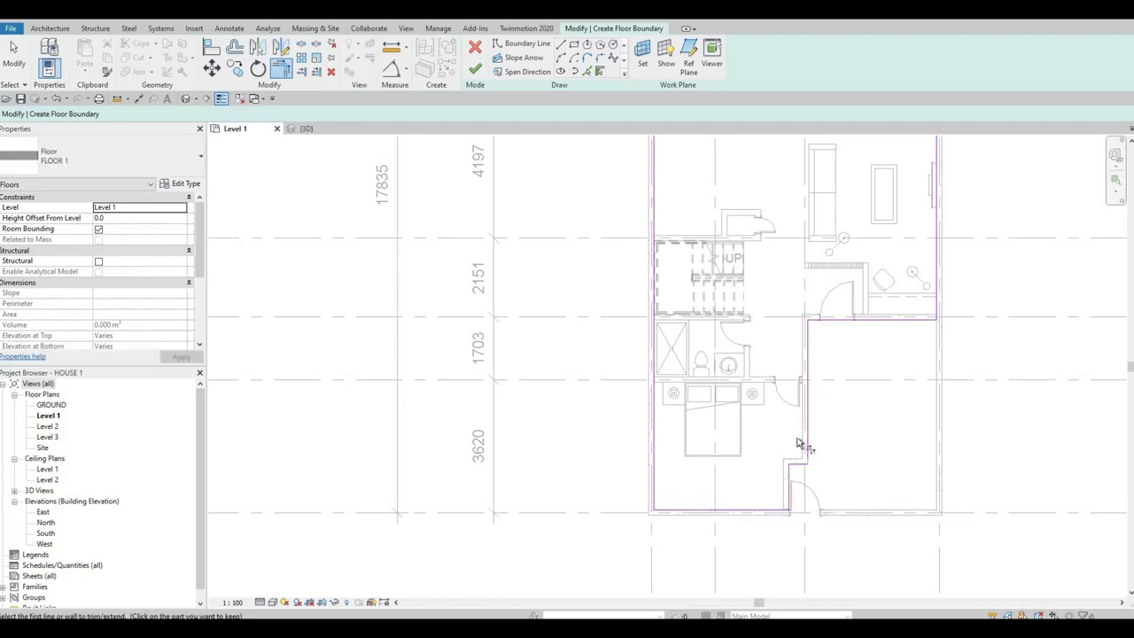
Step: Examine the trimmed floor boundary across the whole plan, including the area around the stairs and bathroom
middle_drag(800, 470, 815, 475)
scroll(795, 433, down, 2)
scroll(827, 331, down, 1)
middle_drag(782, 254, 781, 337)
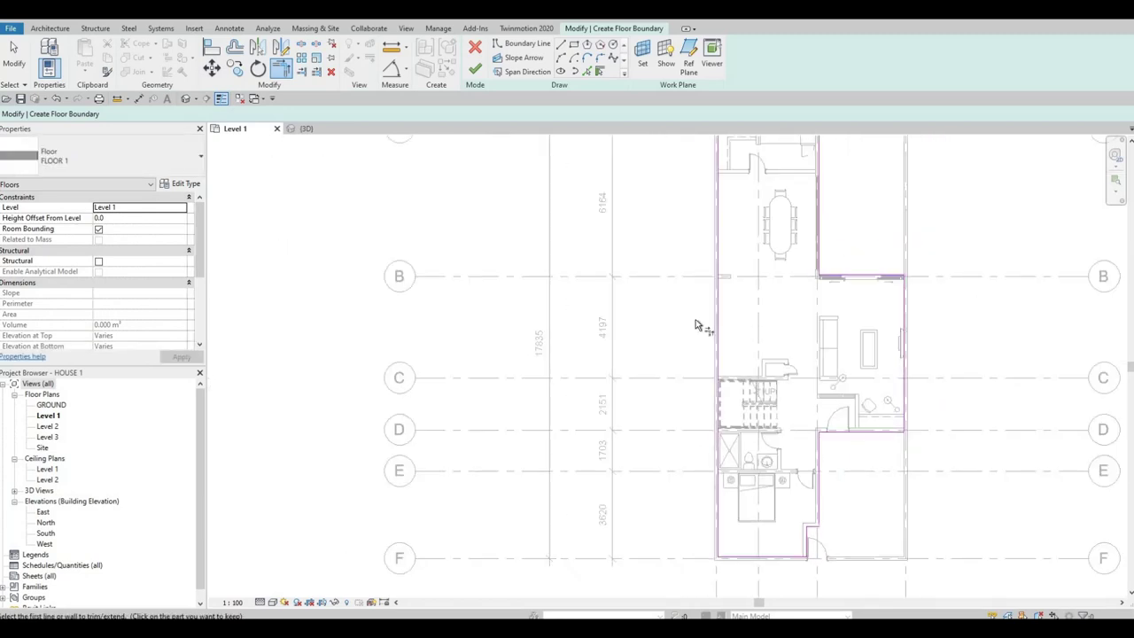
middle_drag(695, 324, 685, 335)
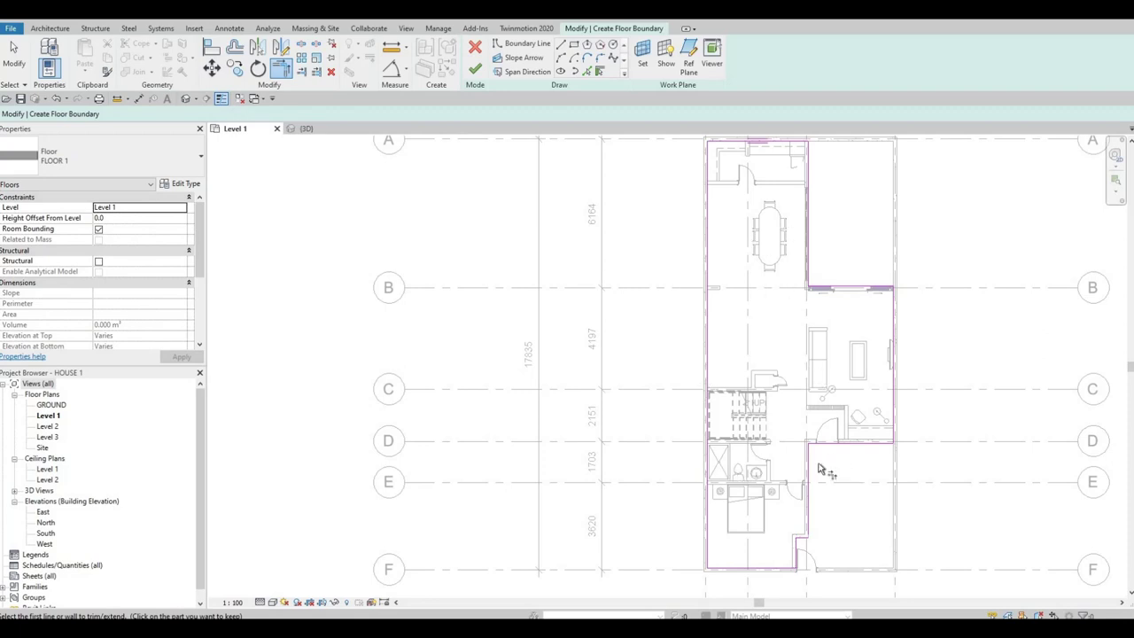
scroll(746, 496, up, 4)
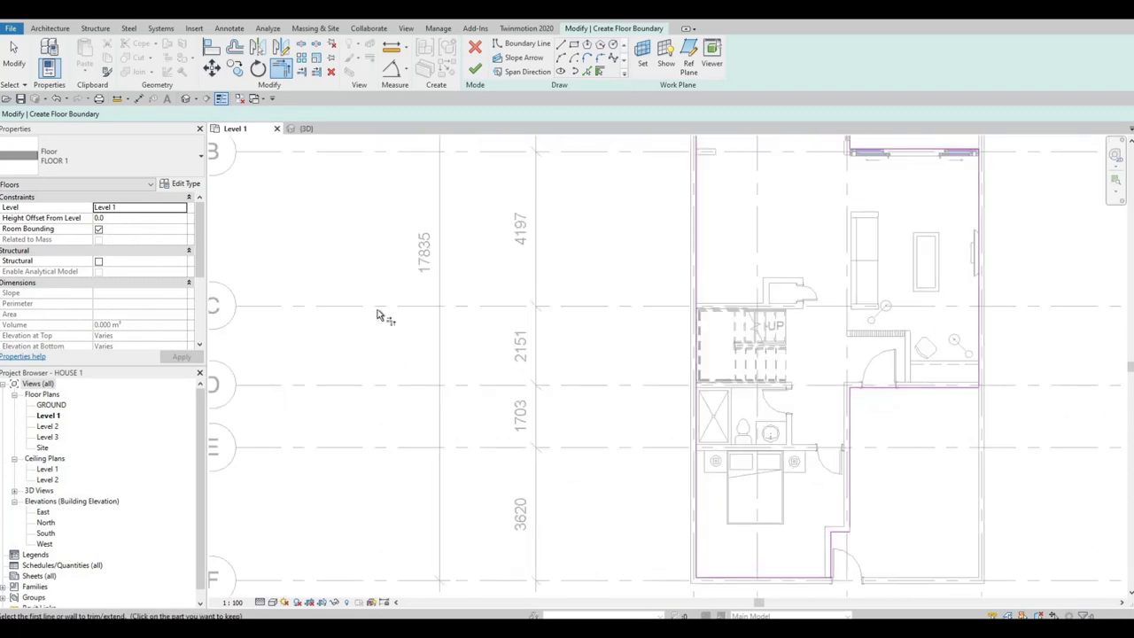
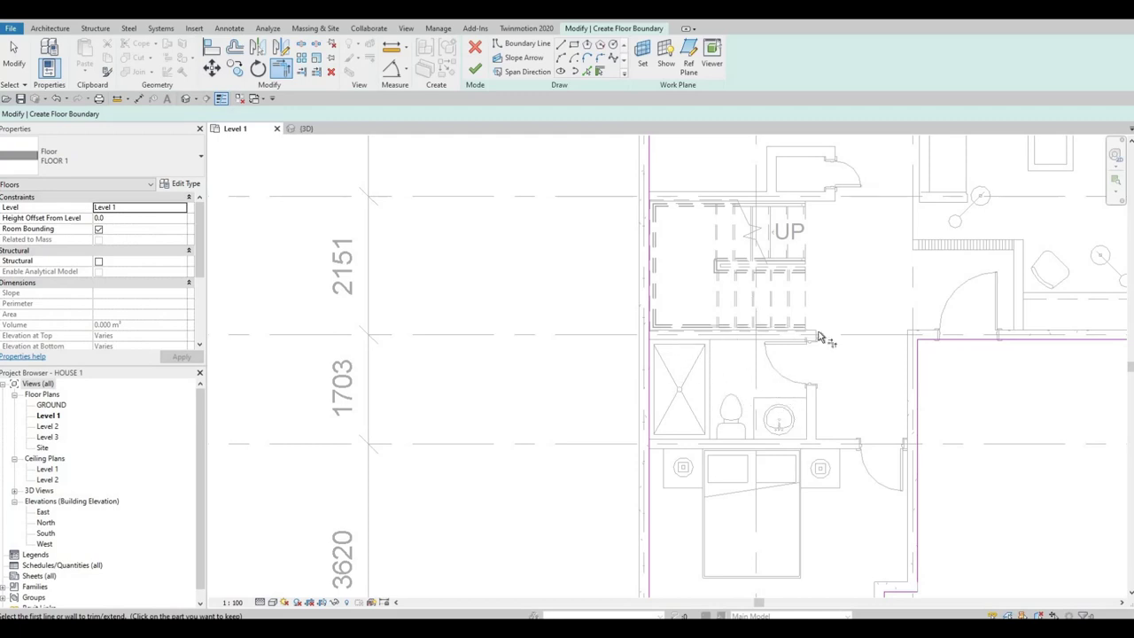
scroll(674, 305, down, 3)
scroll(720, 368, up, 1)
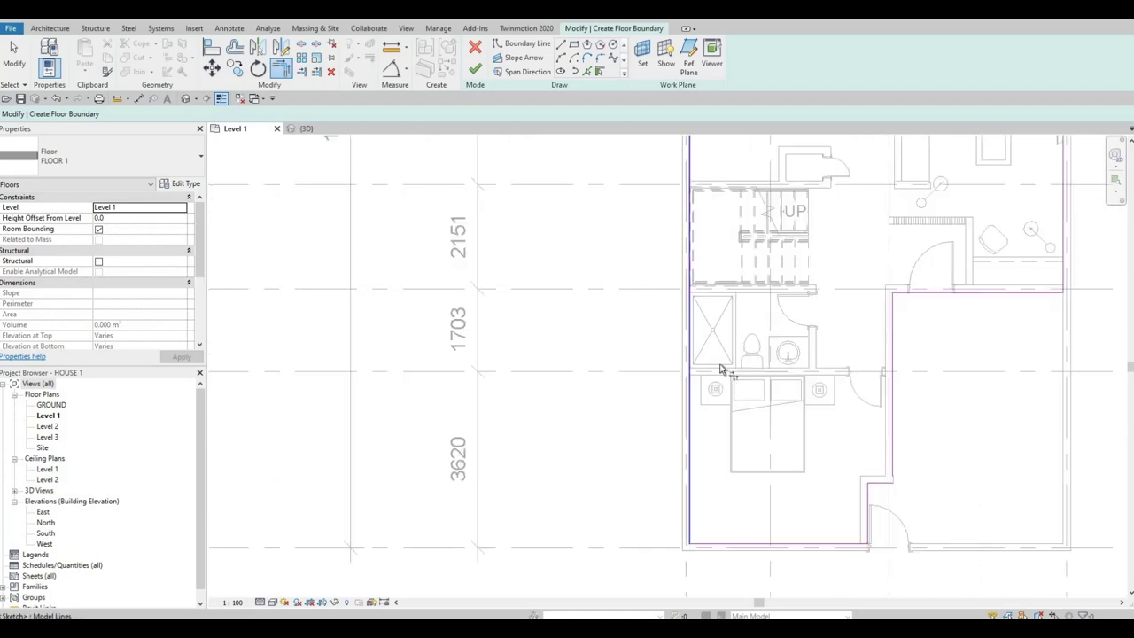
scroll(687, 286, up, 2)
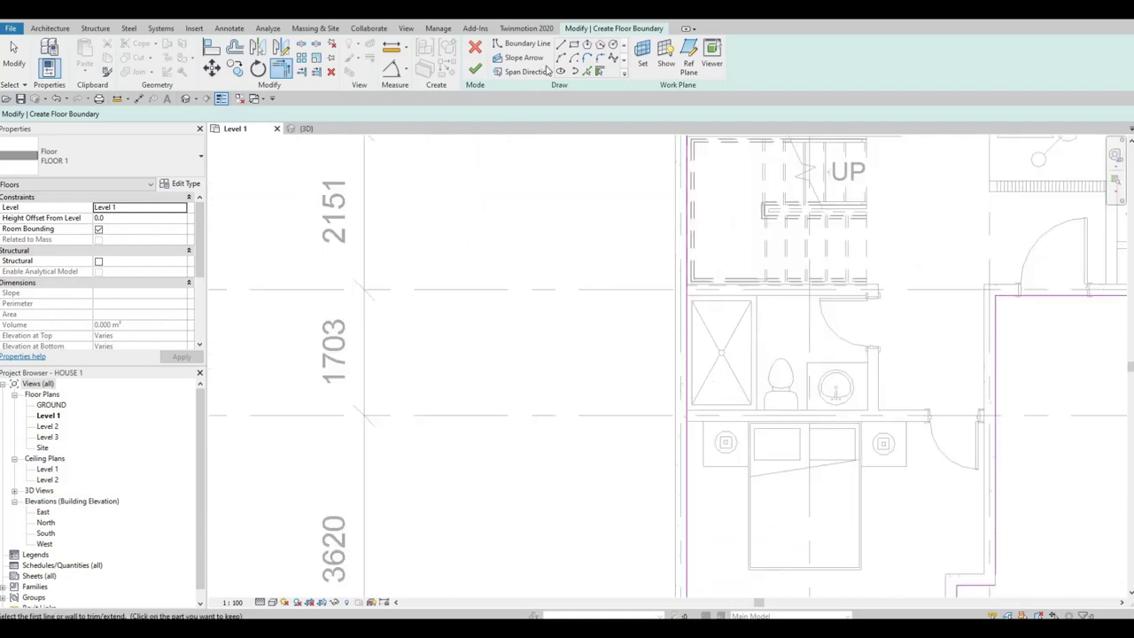
Step: Sketch a rectangular boundary around the bathroom's inner faces, from the door jamb by the stairs to the opposite corner beside the shower
click(572, 49)
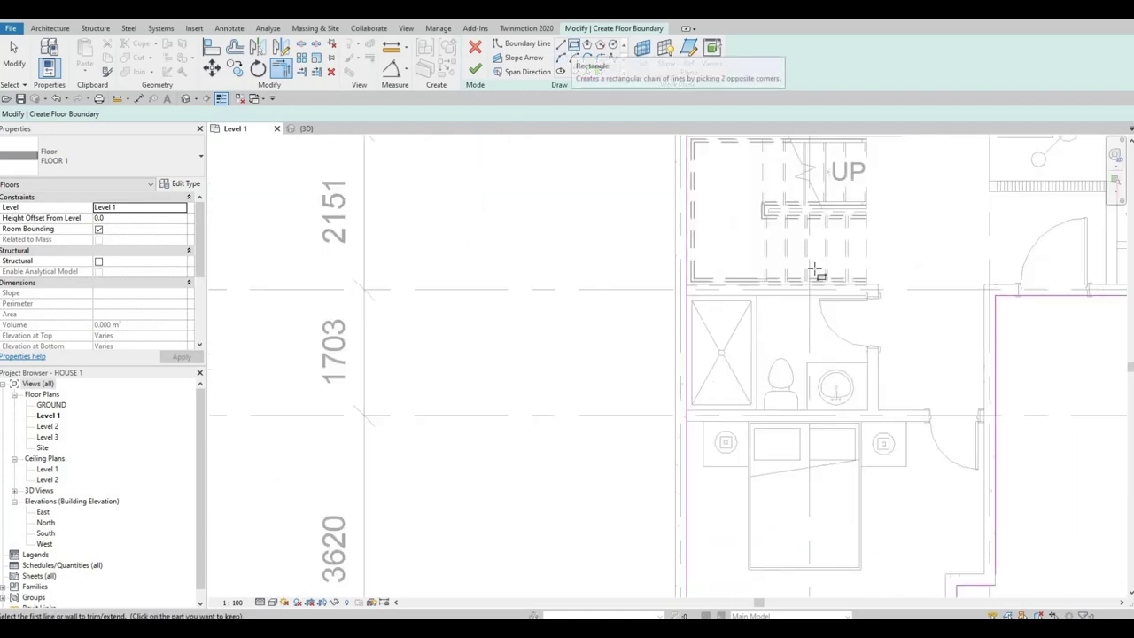
scroll(864, 293, up, 2)
scroll(983, 312, up, 3)
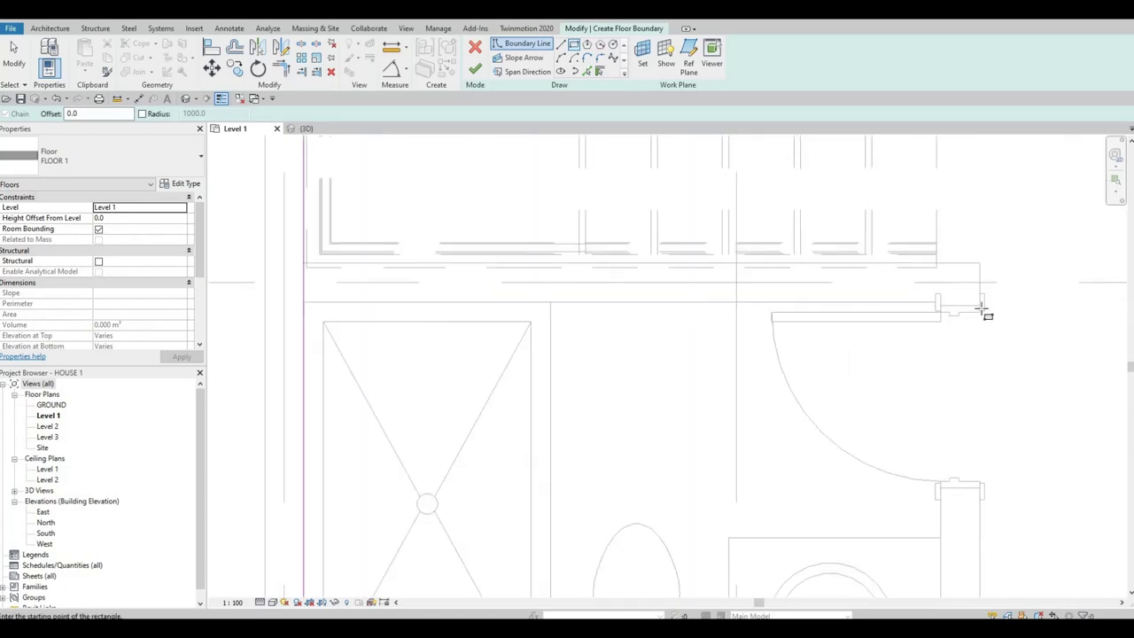
click(993, 306)
scroll(796, 423, down, 2)
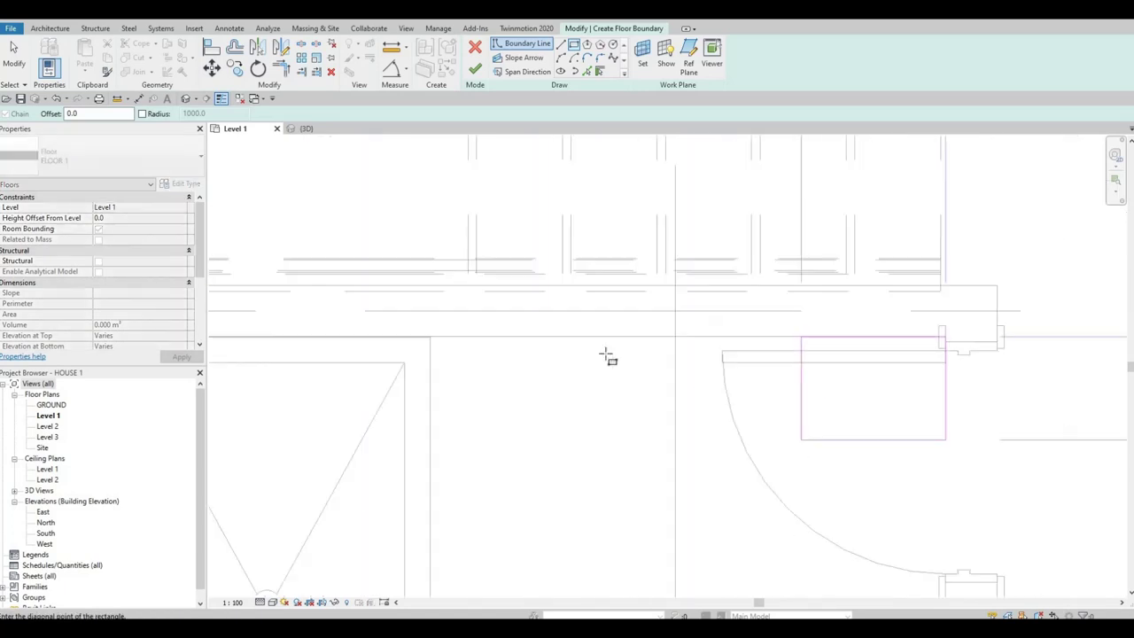
middle_drag(501, 525, 724, 288)
scroll(724, 288, down, 1)
click(493, 481)
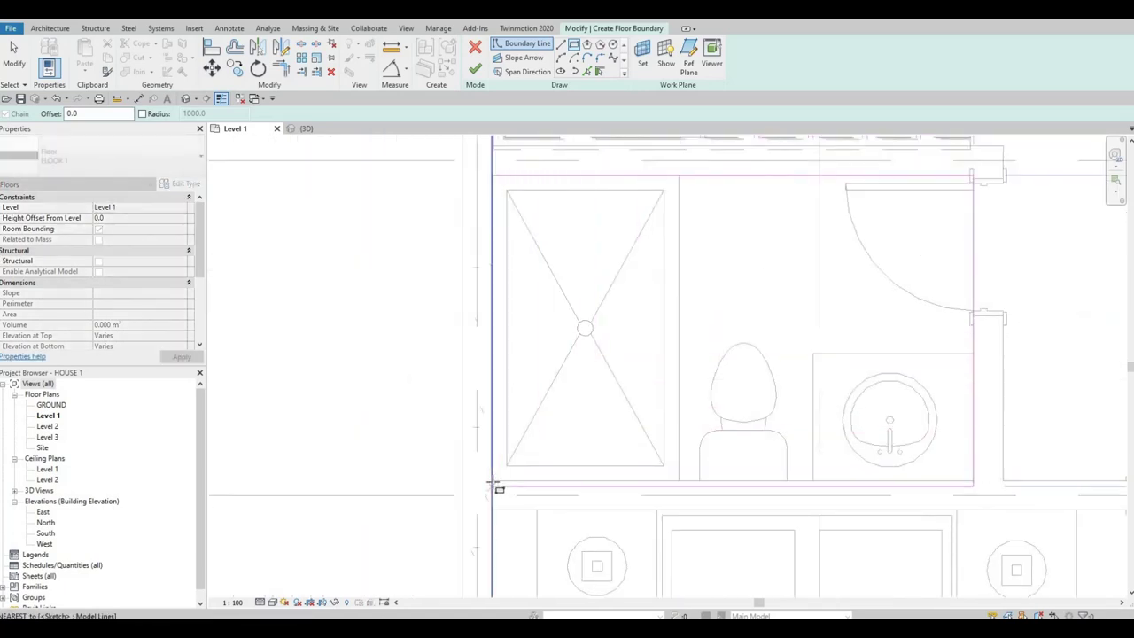
key(Escape)
key(Escape)
key(Escape)
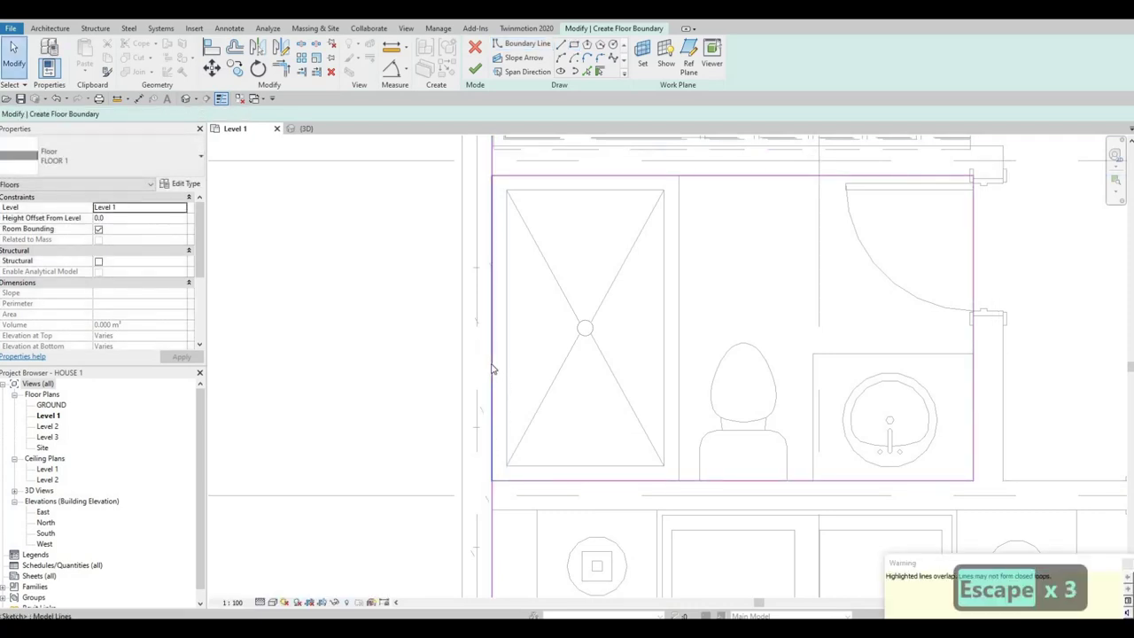
Step: Delete the bathroom rectangle's overlapping side along the exterior wall and split the long boundary line beside the shower
click(493, 367)
key(Delete)
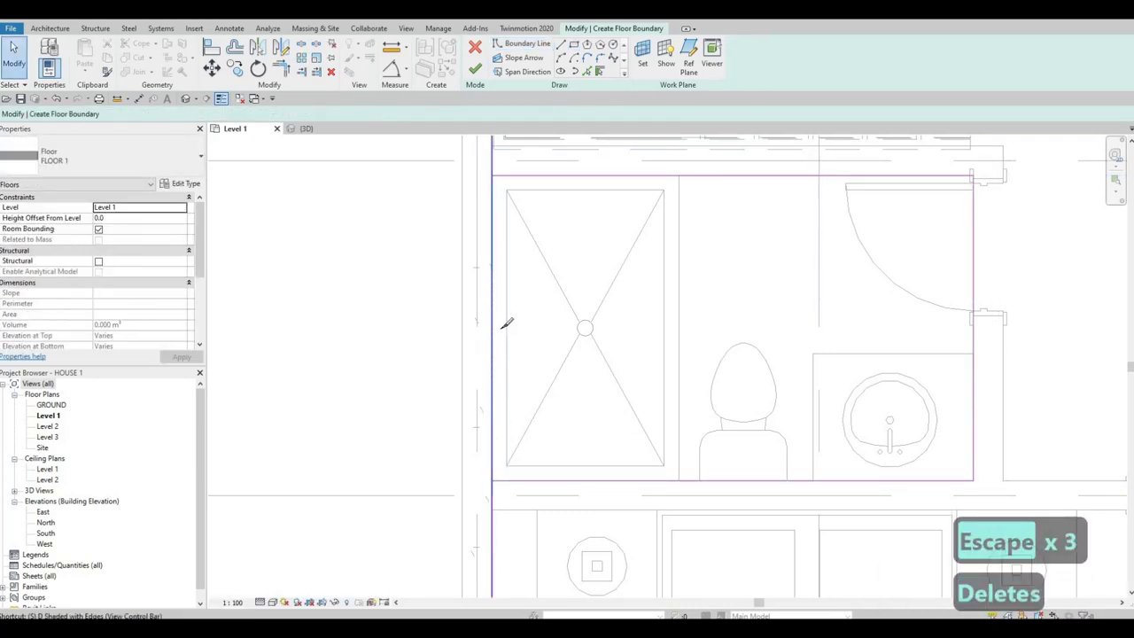
key(s)
key(l)
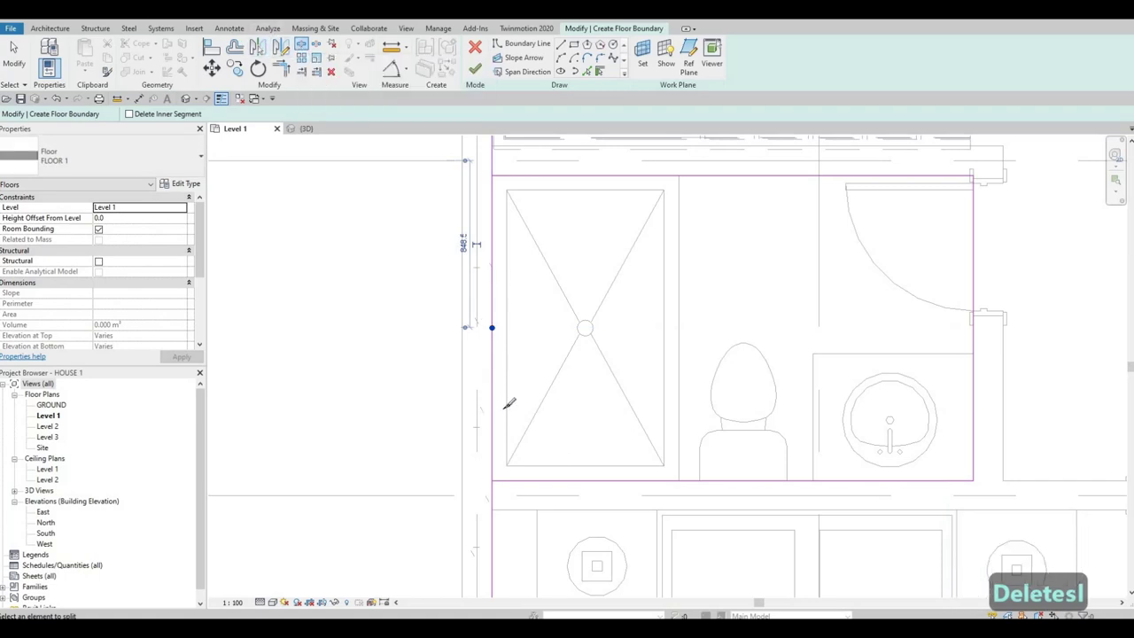
scroll(509, 403, down, 3)
Step: Trim the split exterior-wall boundary line to the bathroom outline's upper and lower edges
key(Escape)
key(Escape)
key(t)
key(r)
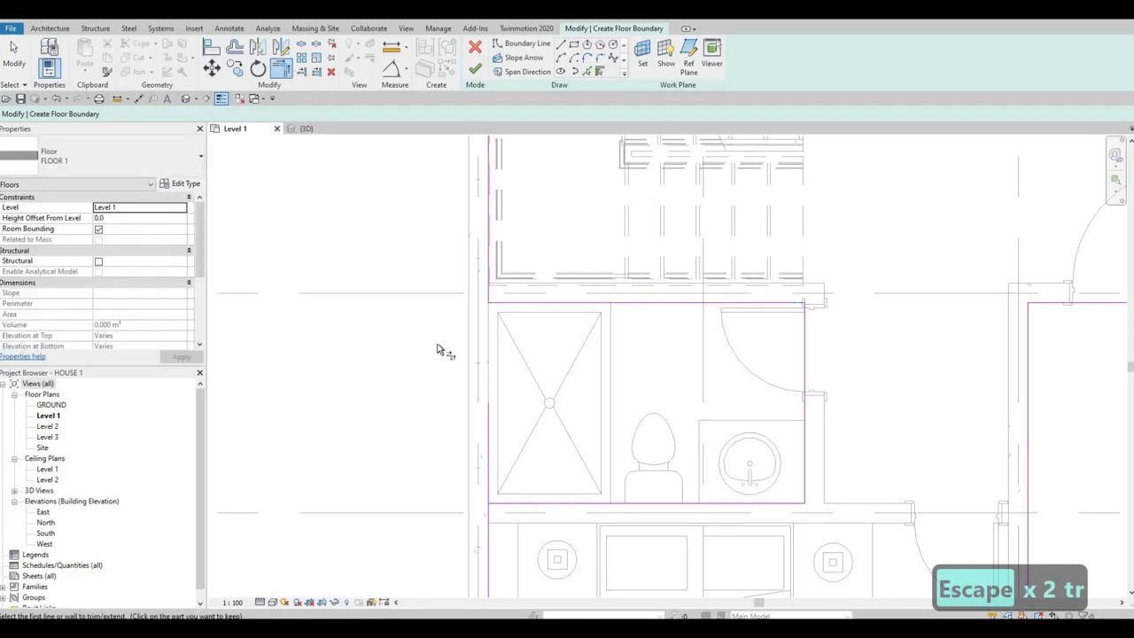
click(507, 503)
click(488, 531)
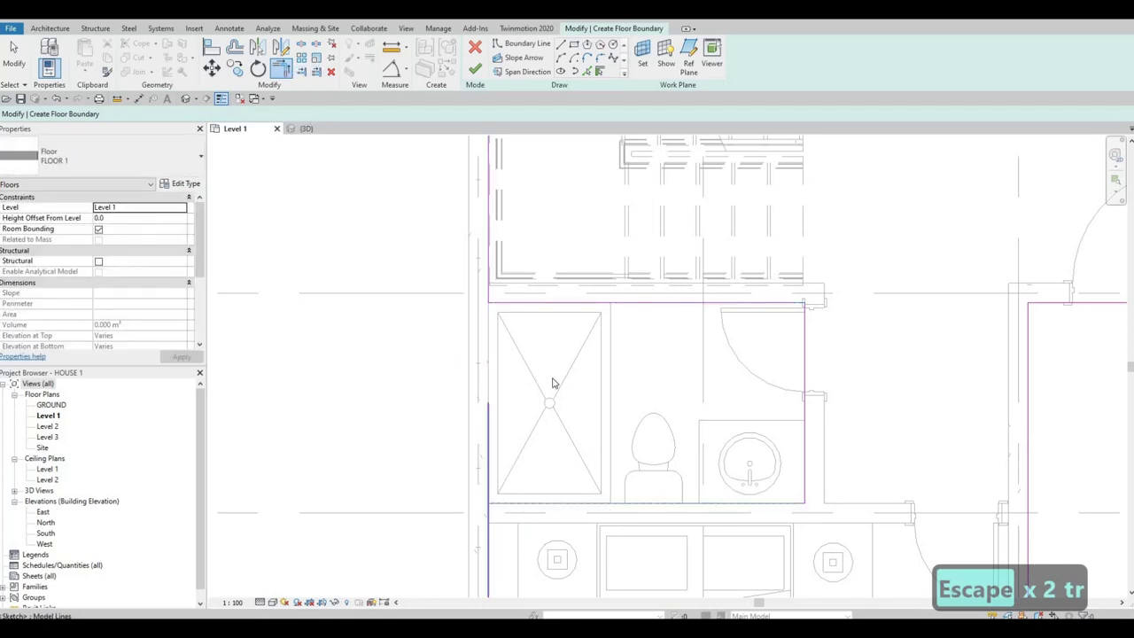
Step: Check the trimmed boundary from the bedroom up to the dining area and try to finish the floor sketch
middle_drag(614, 438, 562, 343)
scroll(562, 342, down, 2)
scroll(650, 354, down, 1)
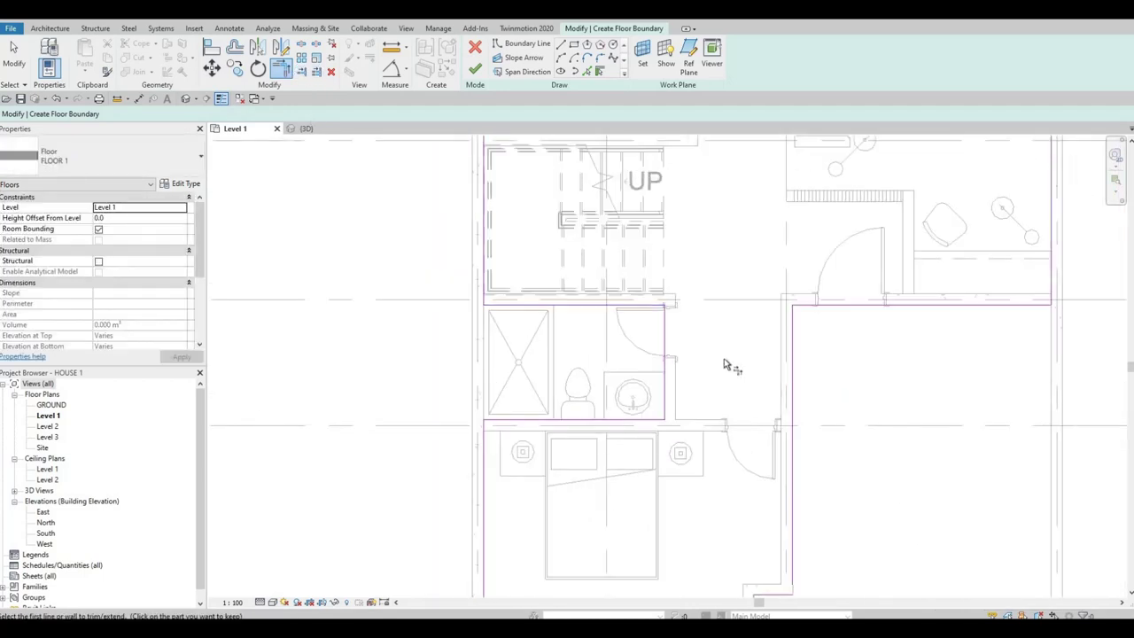
scroll(727, 372, down, 2)
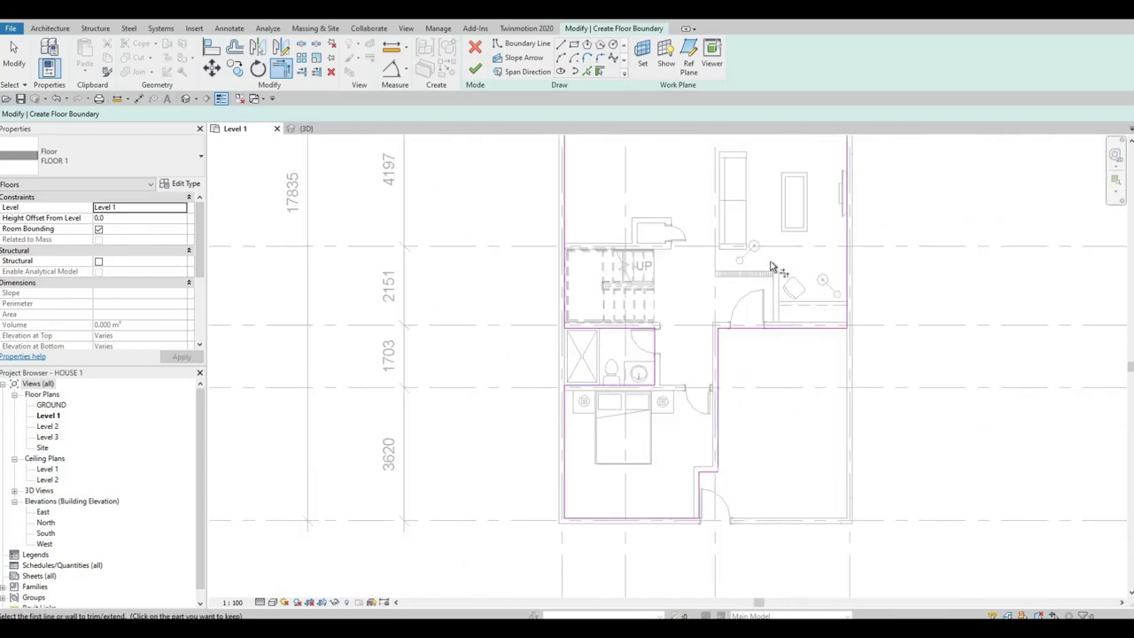
middle_drag(771, 266, 790, 484)
scroll(548, 178, down, 1)
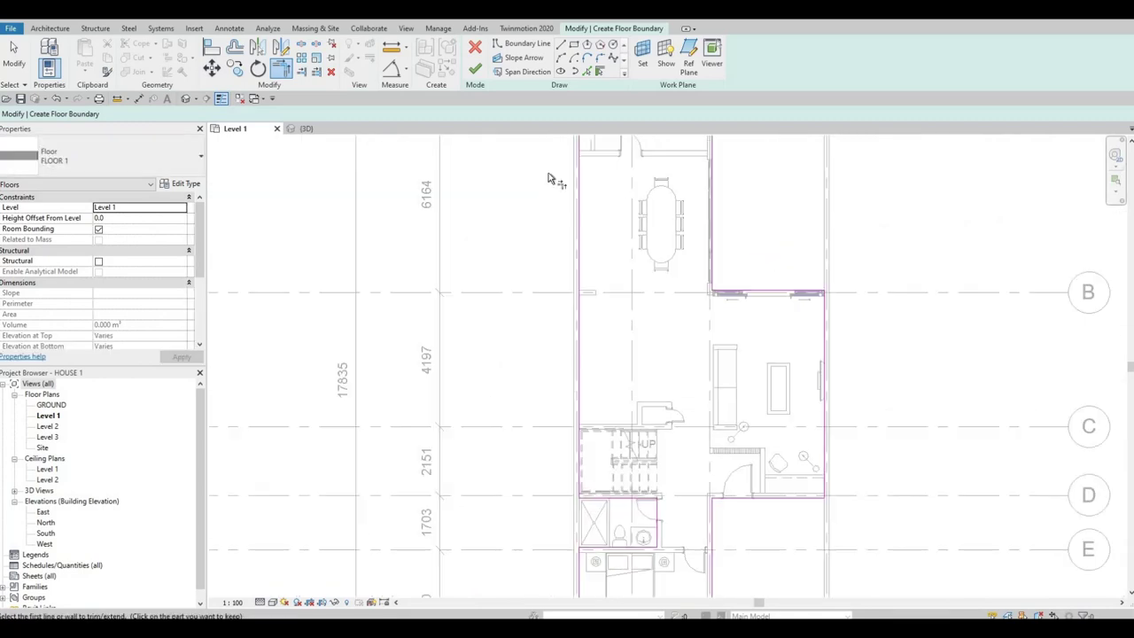
click(475, 71)
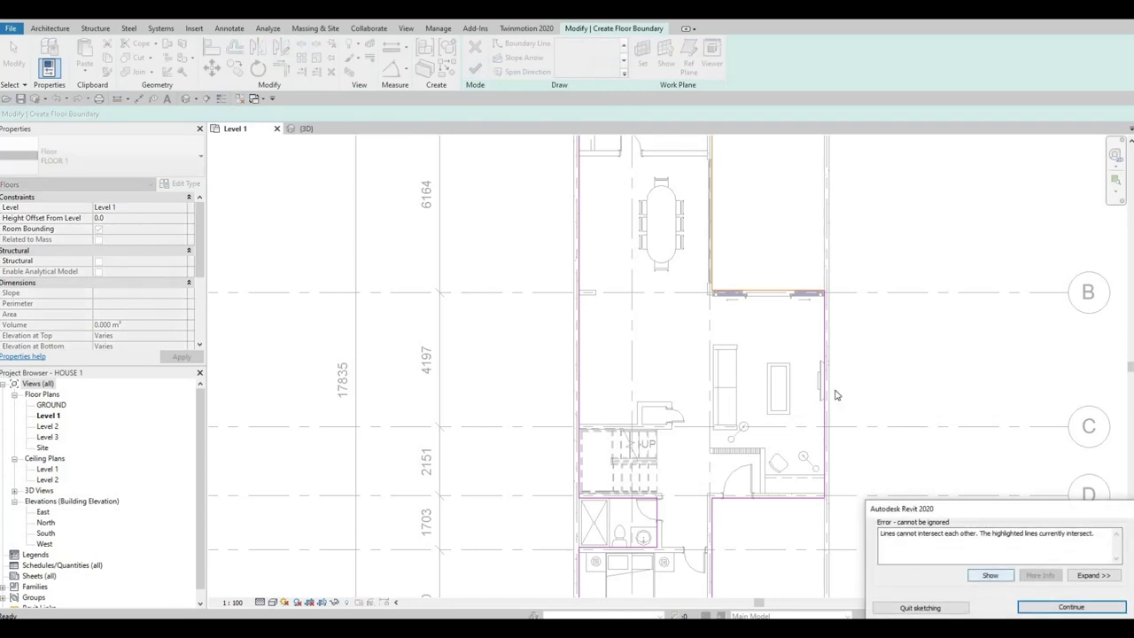
Step: Show the conflicting boundary lines and examine them beside the dining area and the sliding doors on grid B
click(990, 575)
scroll(589, 268, up, 3)
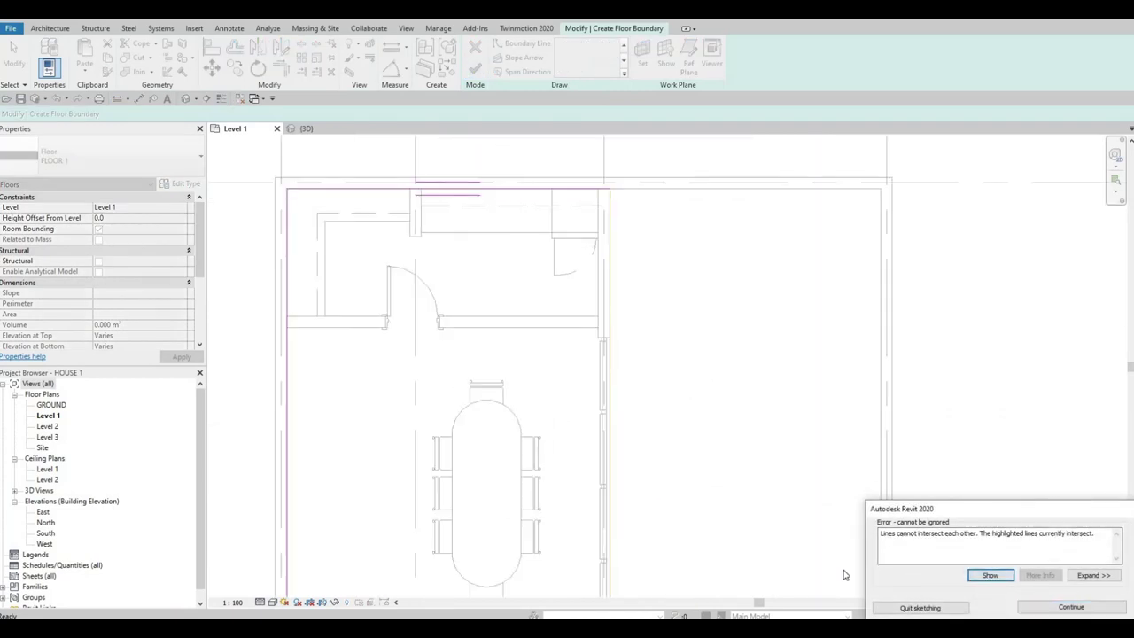
middle_drag(666, 474, 667, 330)
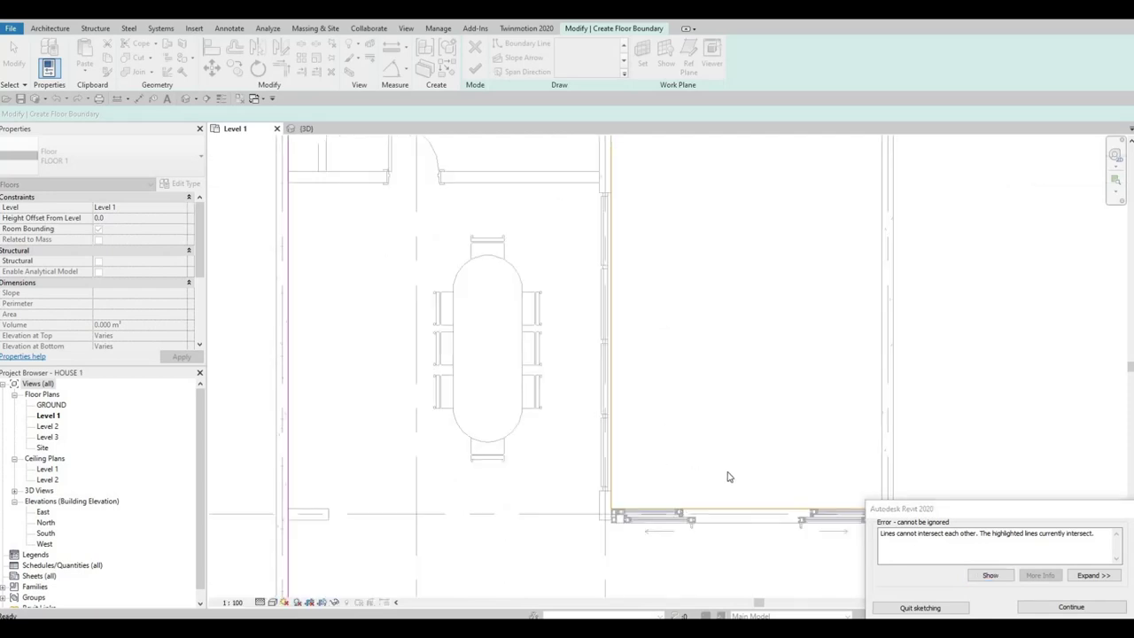
middle_drag(779, 558, 758, 483)
key(Escape)
key(Escape)
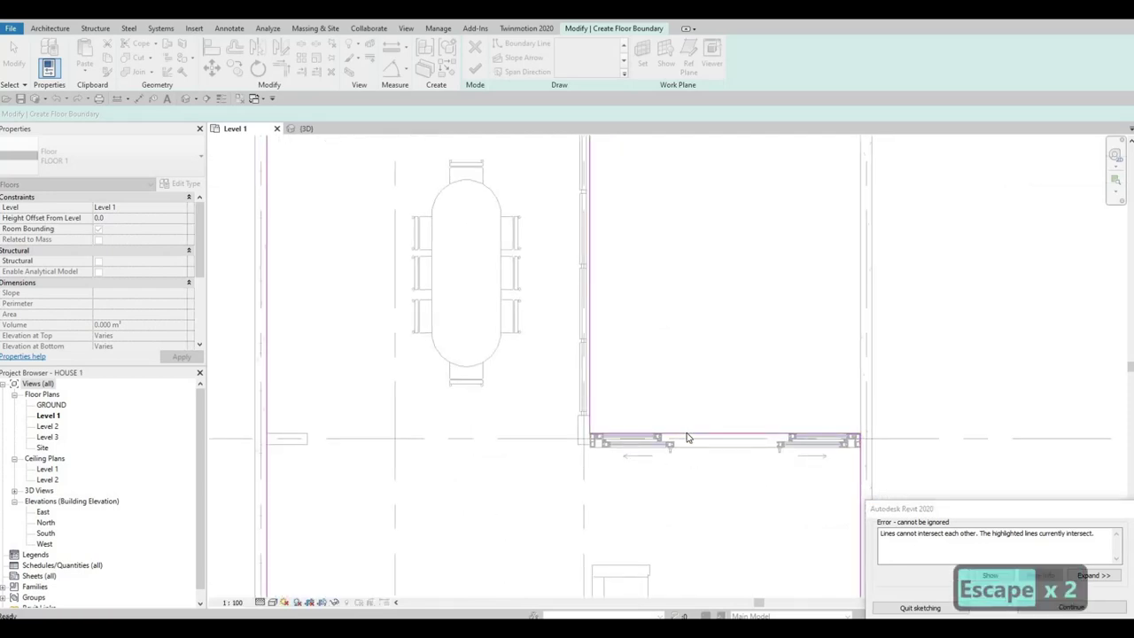
Step: Delete the duplicate floor boundary lines along the sliding doors on grid B and beside the dining area
scroll(784, 443, up, 1)
key(Escape)
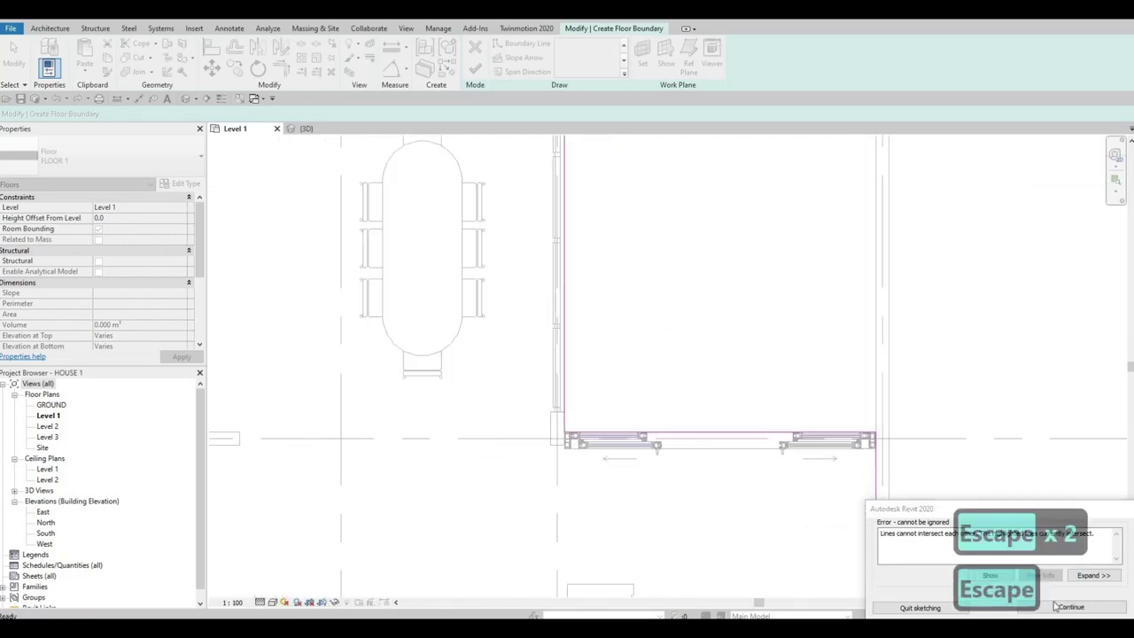
key(Escape)
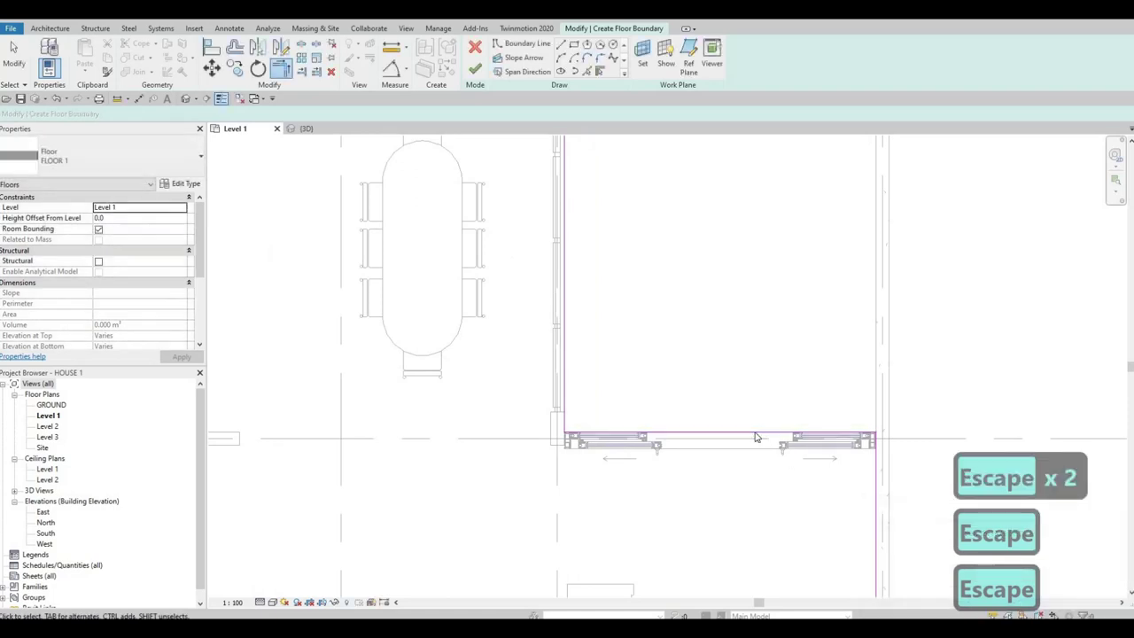
click(824, 429)
key(Delete)
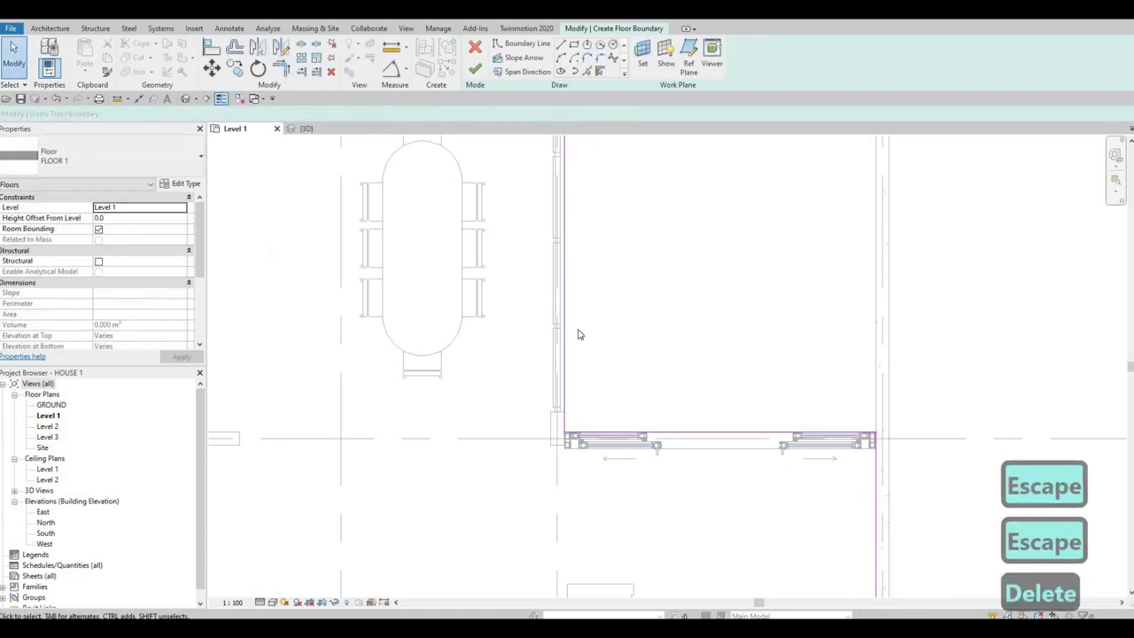
click(567, 321)
key(Delete)
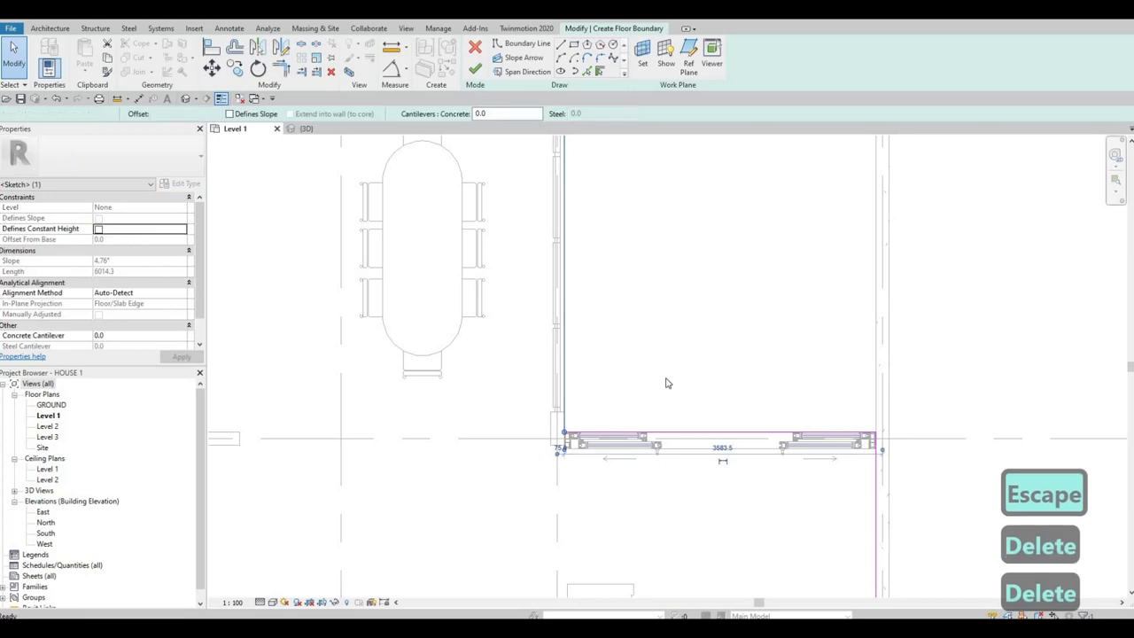
Step: Undo the last boundary line deletion, try to finish the floor sketch, and show the open line ends at the wall jog beside the bedroom
middle_drag(645, 434, 711, 367)
key(ctrl+z)
scroll(711, 367, down, 3)
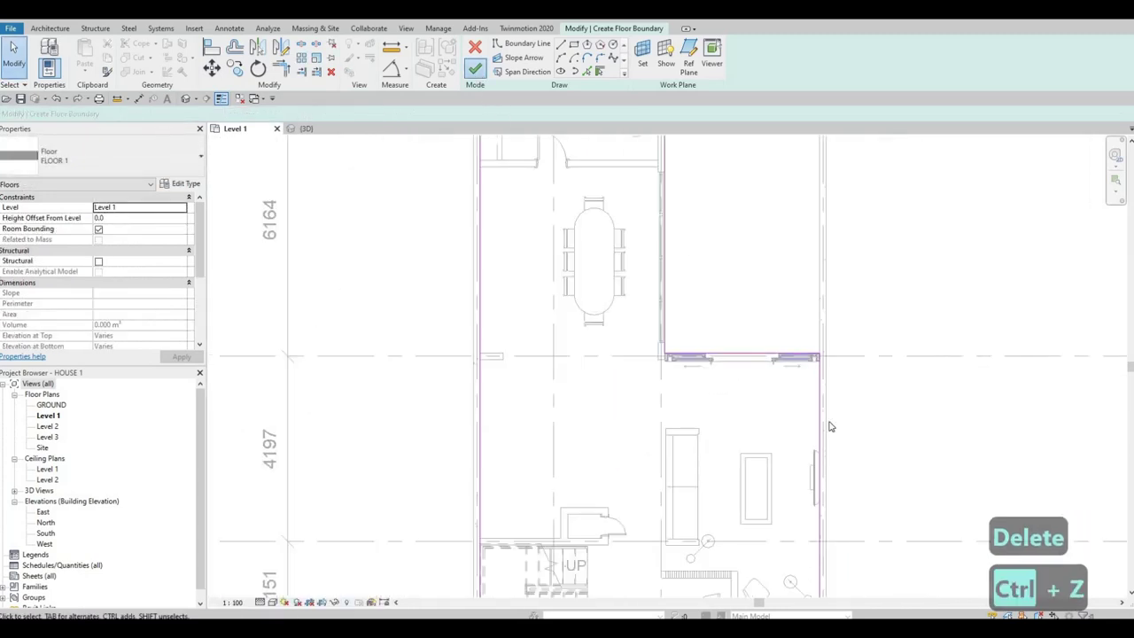
click(984, 575)
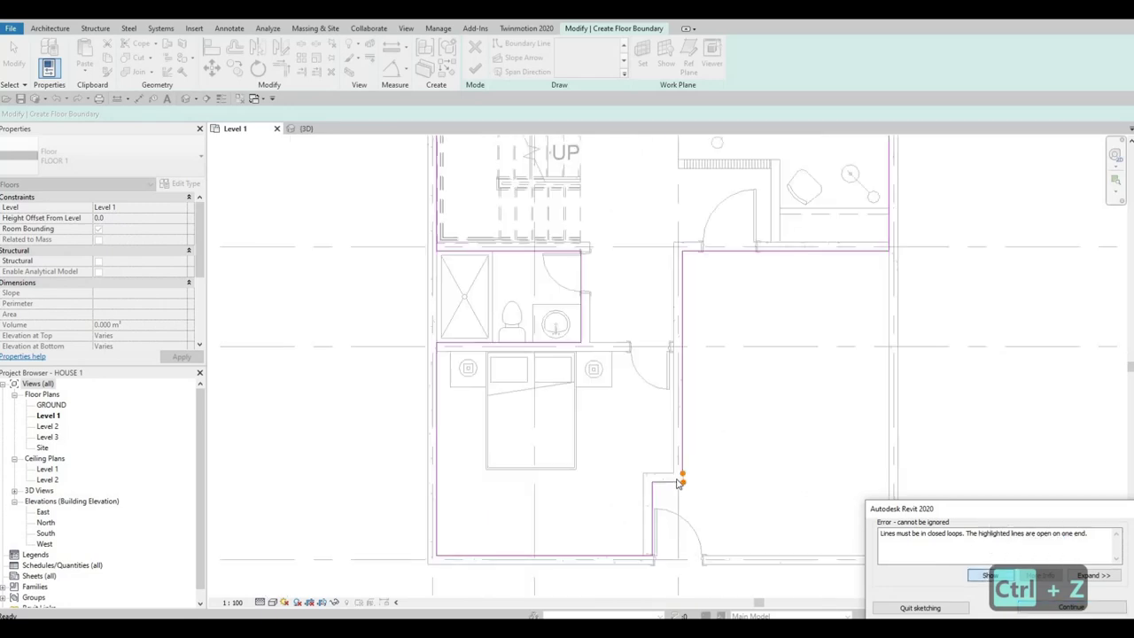
scroll(716, 468, up, 4)
key(Escape)
key(Escape)
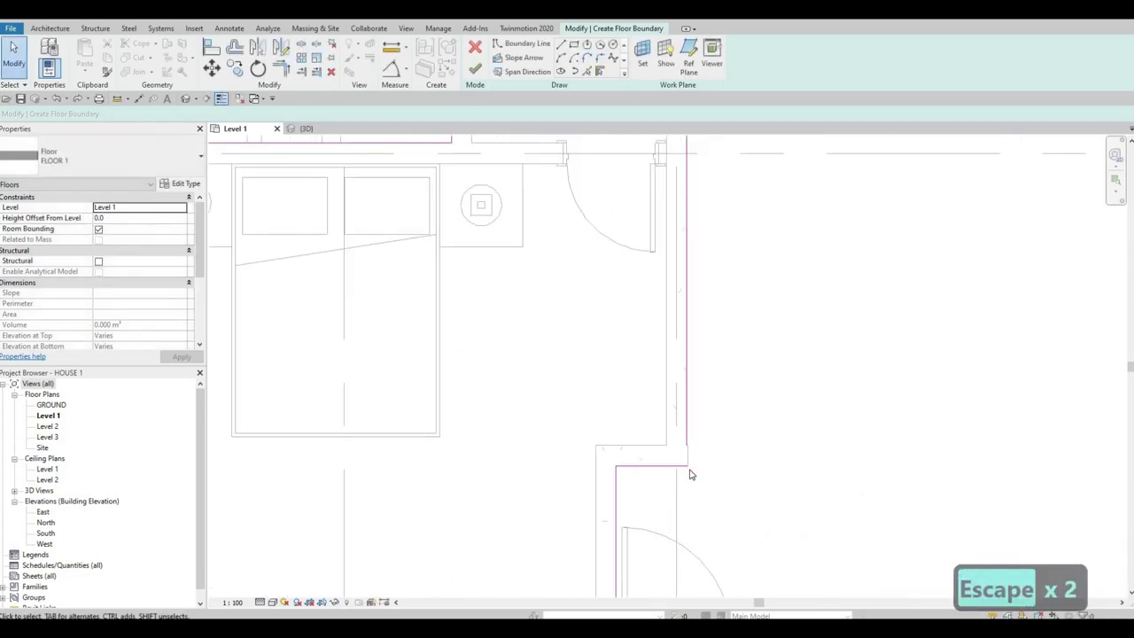
Step: Trim the open boundary lines into a closed corner at the wall jog beside the bedroom and finish the floor sketch
key(t)
key(r)
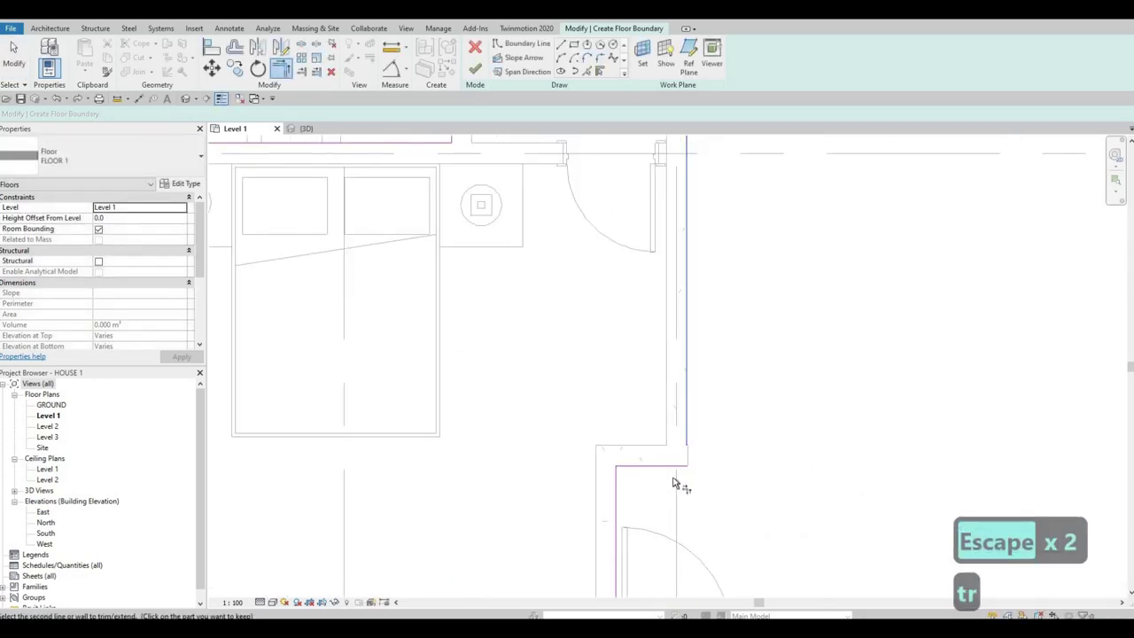
key(Escape)
scroll(677, 474, up, 5)
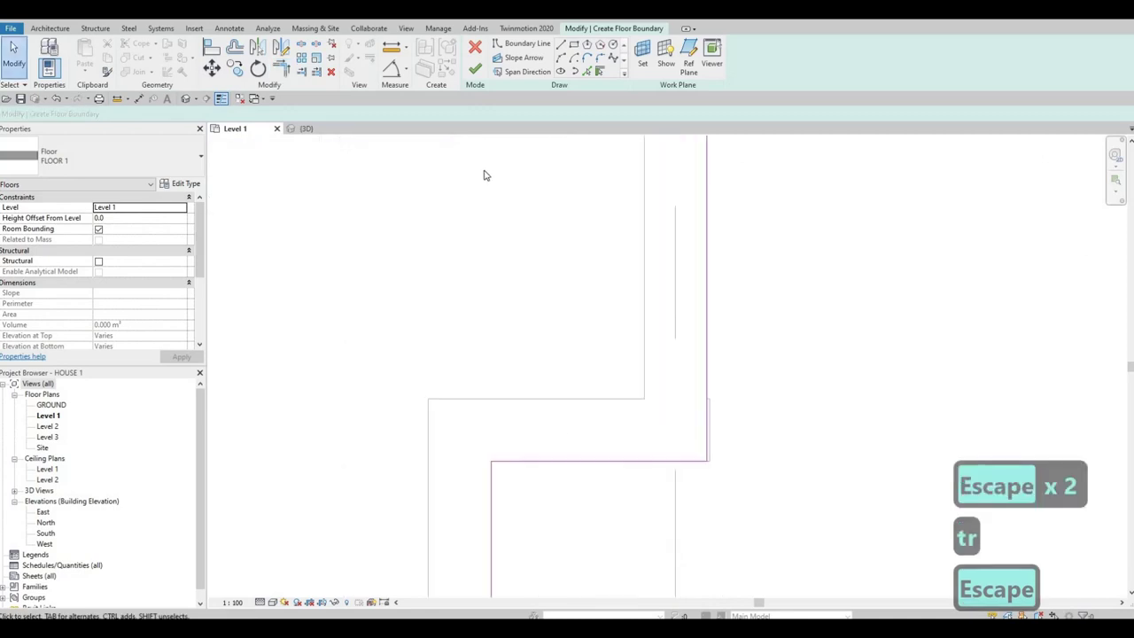
key(Escape)
key(Escape)
Step: Shorten the protruding horizontal wall at the jog beside the bedroom to about 590 mm
click(707, 437)
scroll(707, 437, up, 1)
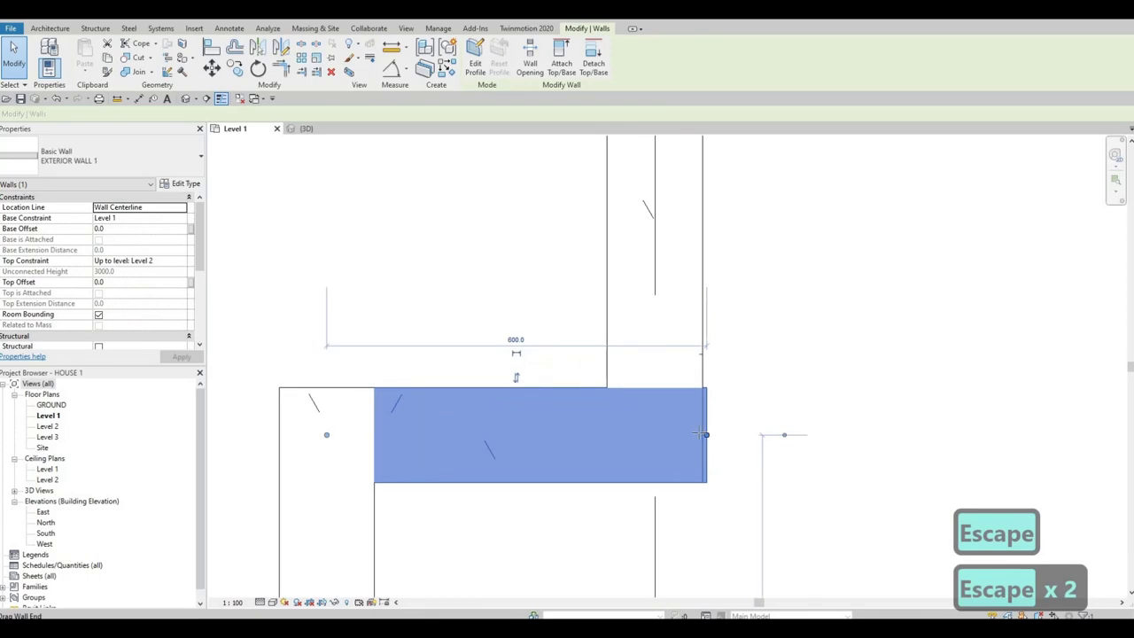
drag(708, 434, 700, 432)
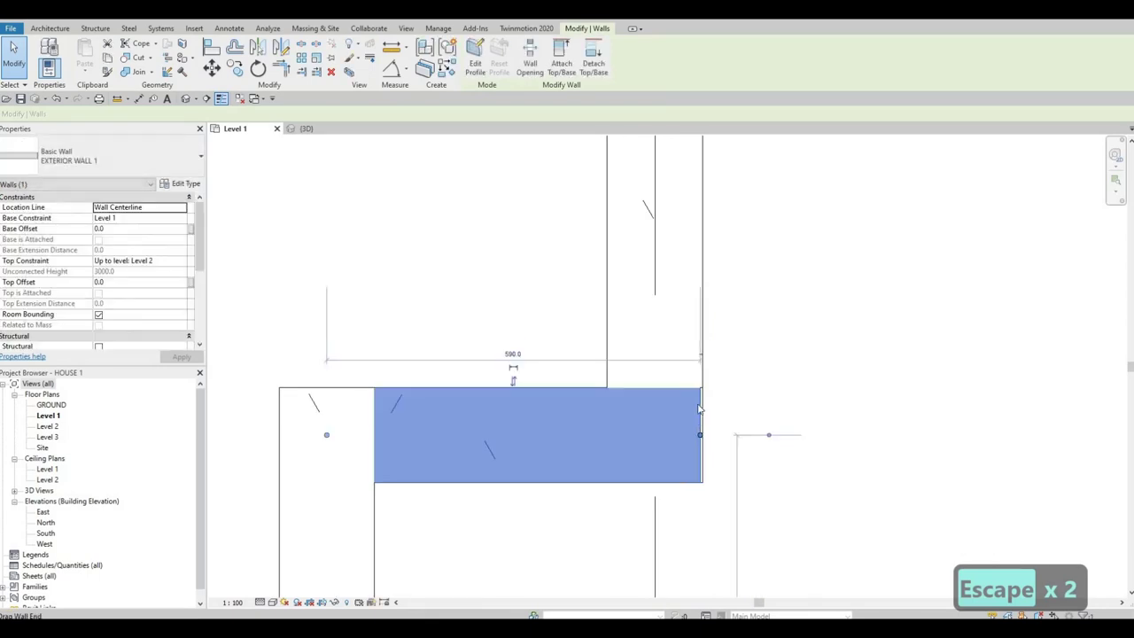
key(Escape)
key(Escape)
Step: Try to trim the vertical and short horizontal exterior walls into a corner at the jog, and undo the trim
key(t)
key(r)
click(705, 330)
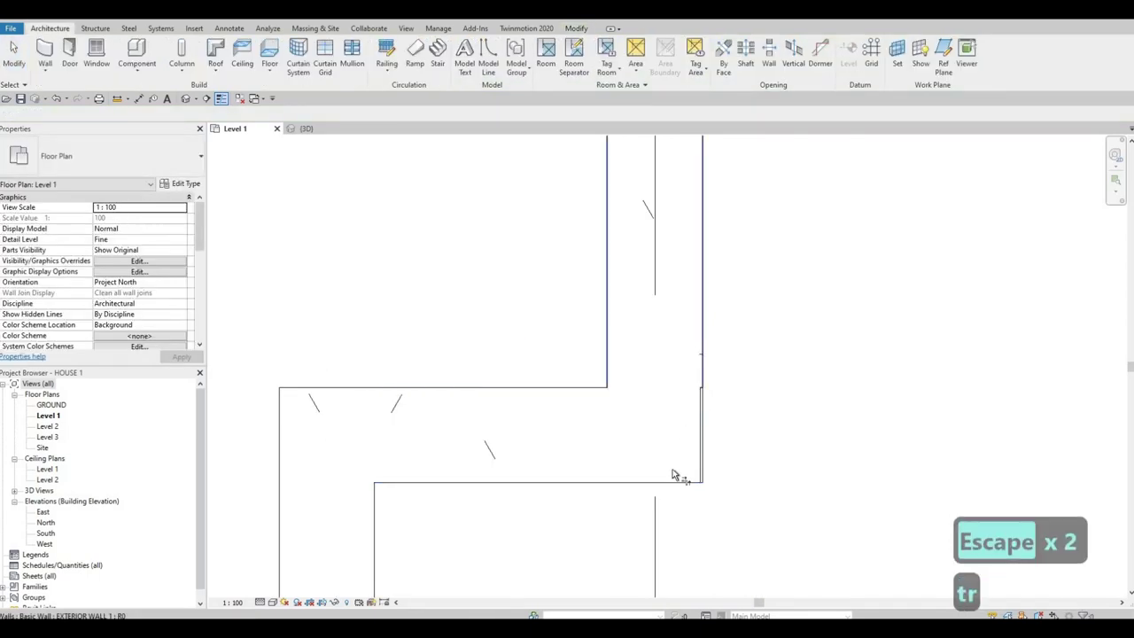
click(672, 482)
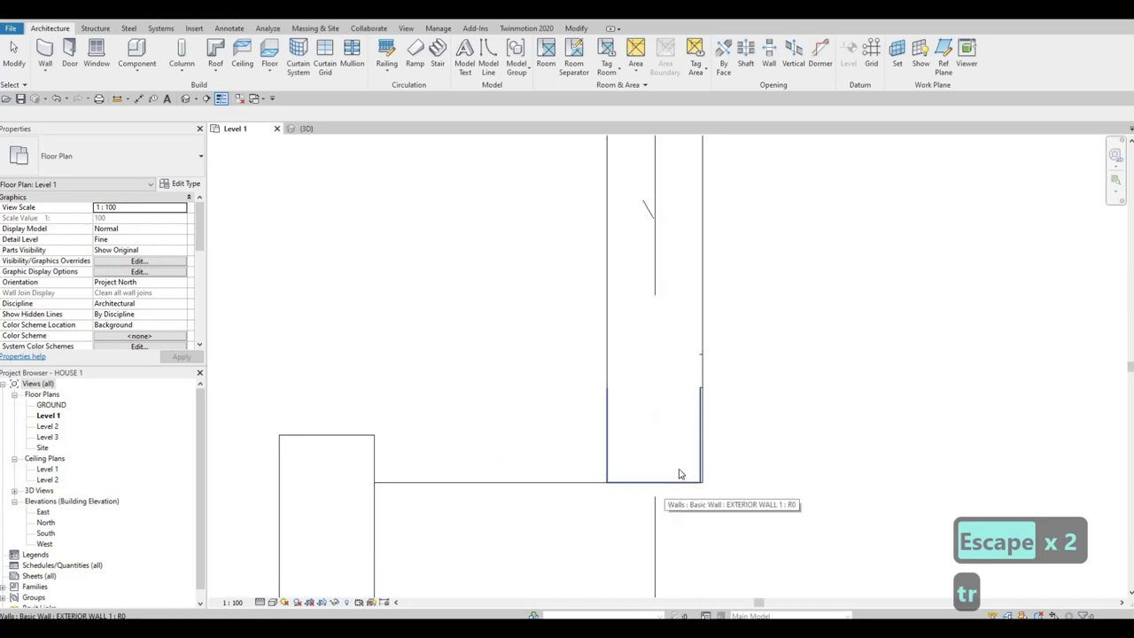
key(Escape)
key(ctrl+z)
key(Escape)
key(Escape)
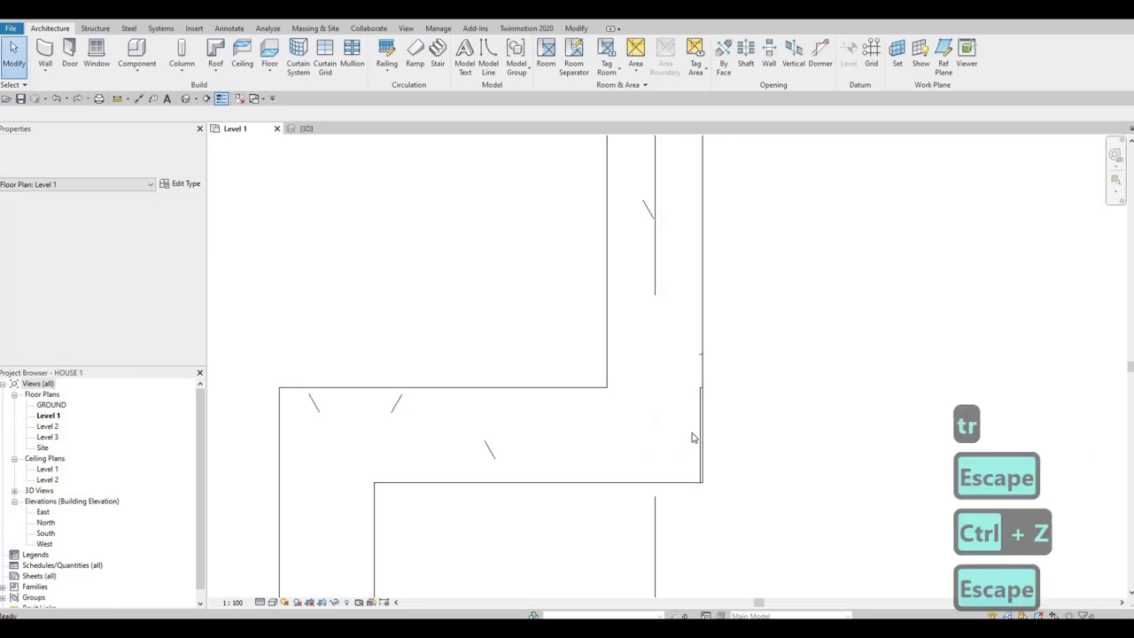
key(Escape)
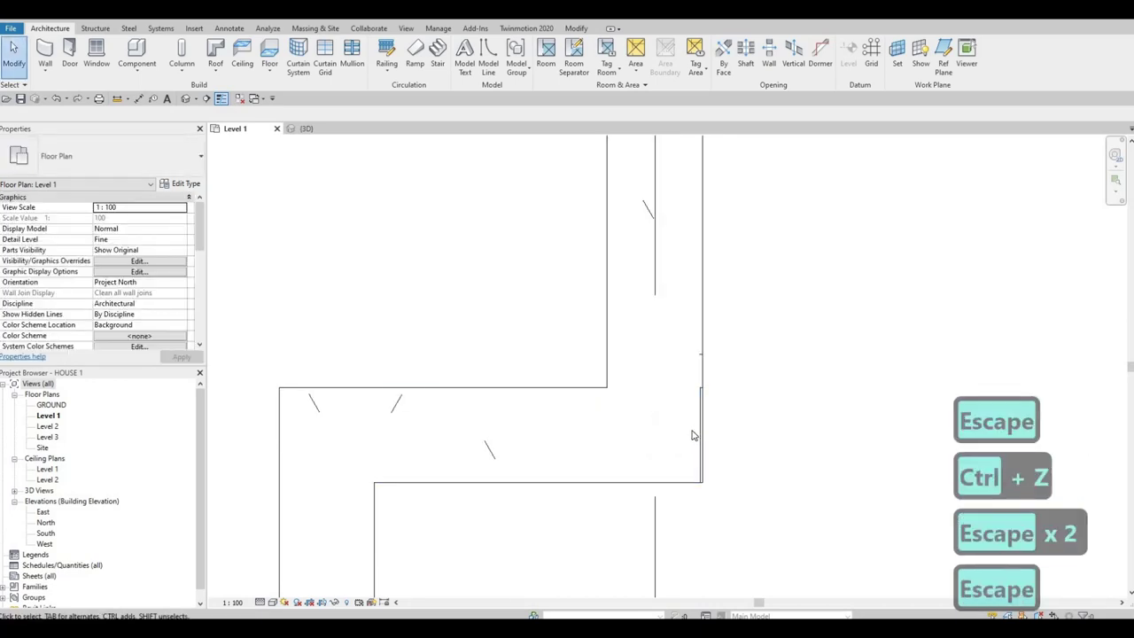
Step: Align the end of the short horizontal wall at the jog with the outer face of the vertical exterior wall
key(a)
key(l)
click(703, 419)
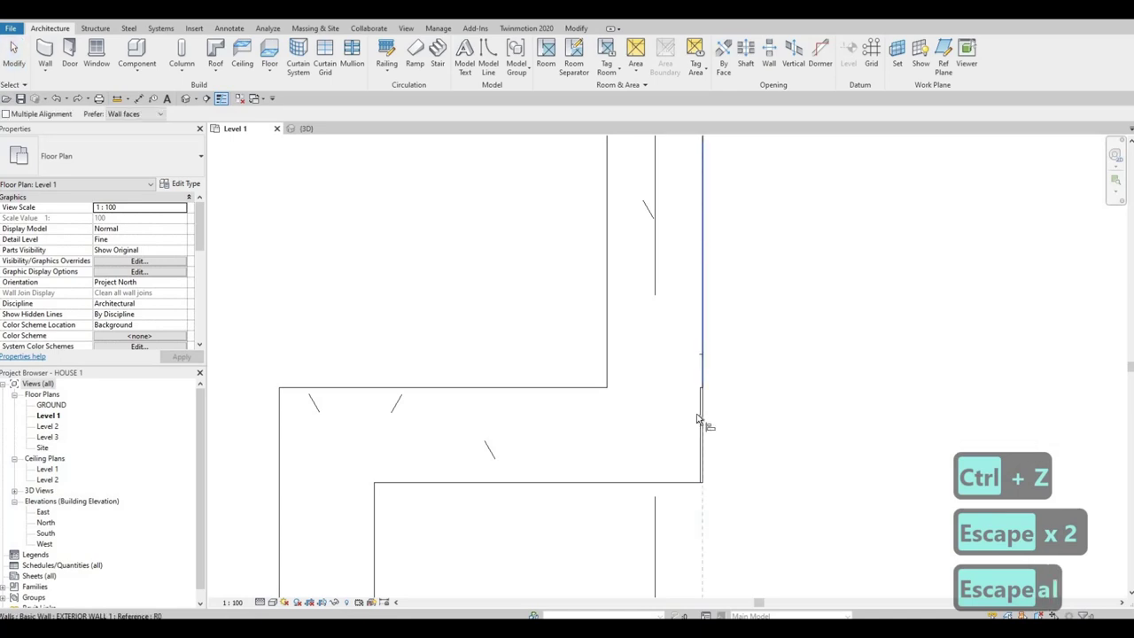
scroll(700, 416, up, 1)
click(709, 427)
key(Escape)
key(Escape)
key(Escape)
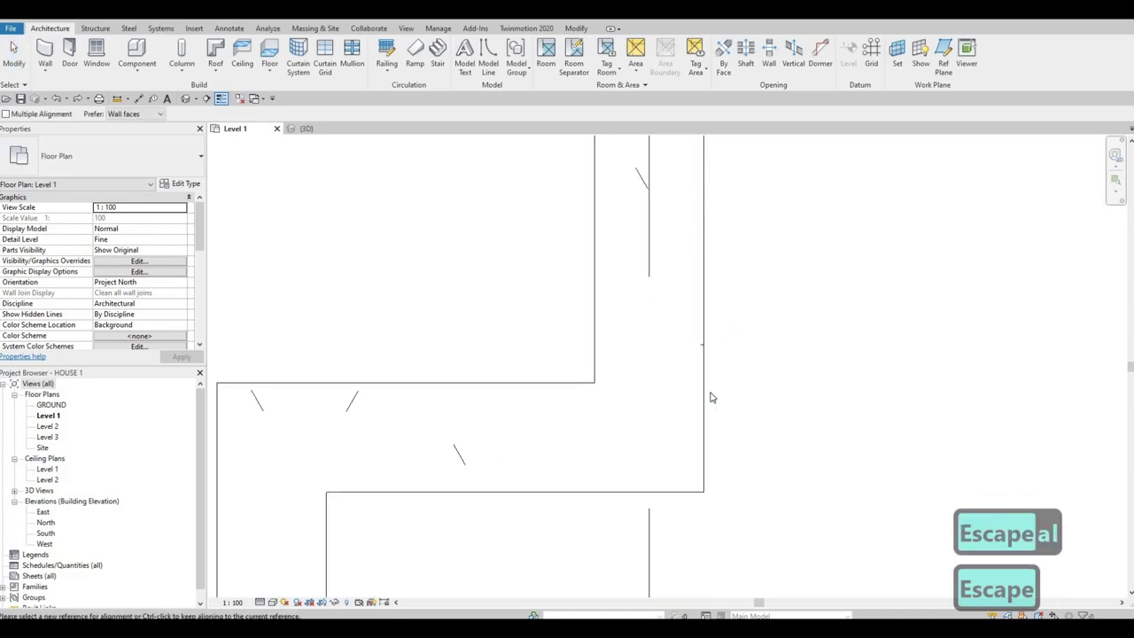
scroll(755, 452, down, 3)
key(Escape)
scroll(755, 452, down, 3)
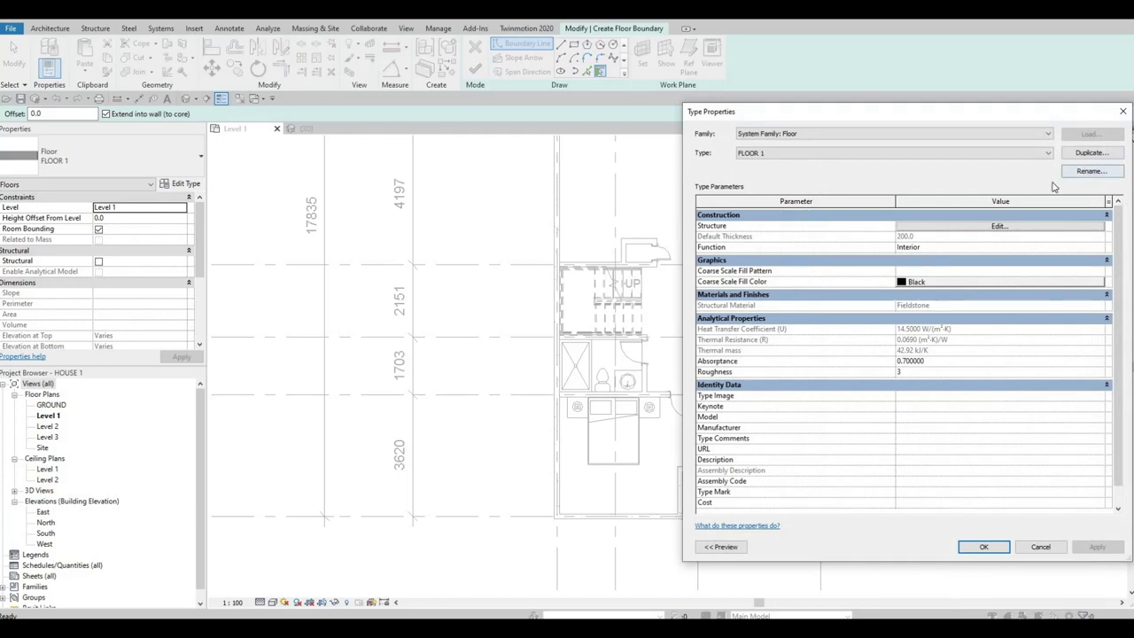
Step: Duplicate the FLOOR 1 type as FLOOR 2 and open its layer structure
click(1091, 152)
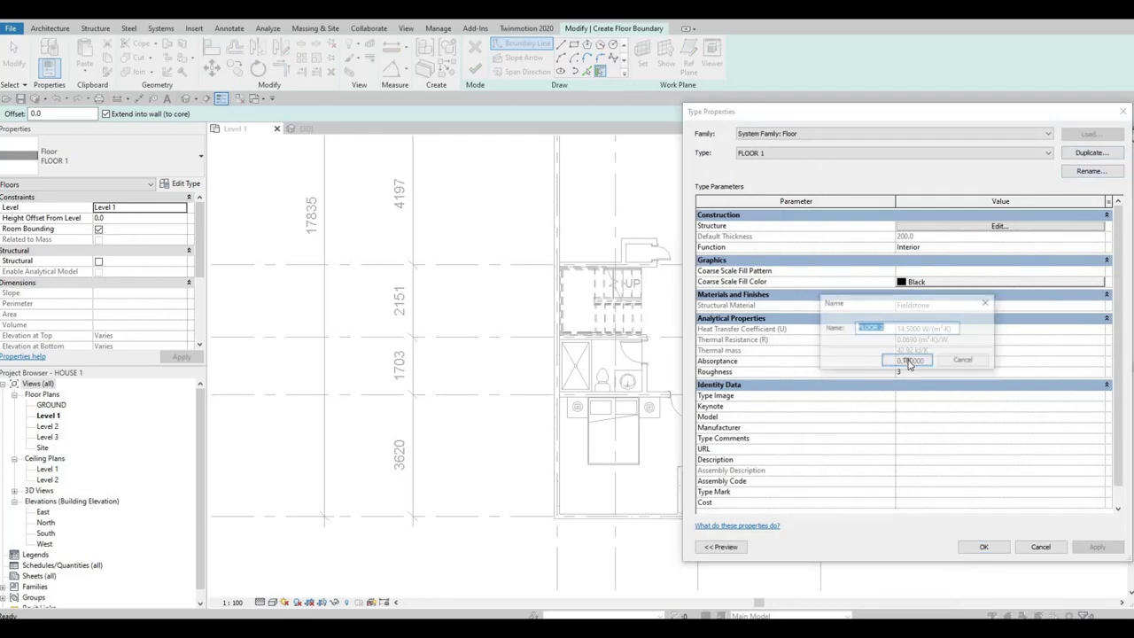
key(Return)
click(964, 229)
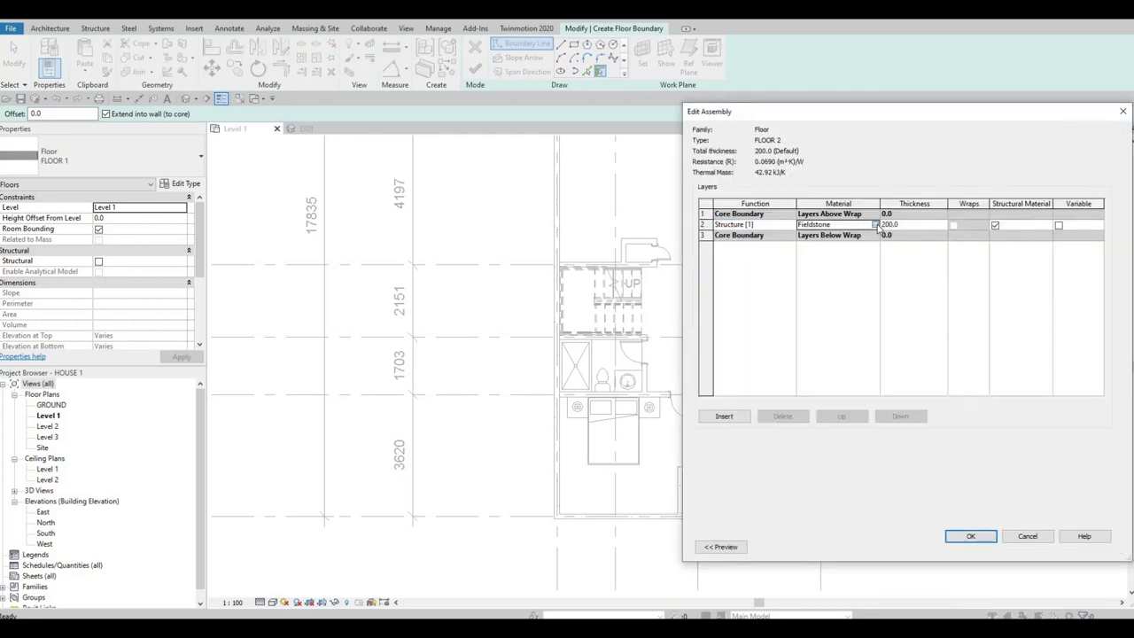
Step: Set the material of FLOOR 2's structure layer to Ceramic Tile from the Tile category of AEC Materials and apply the type
click(875, 225)
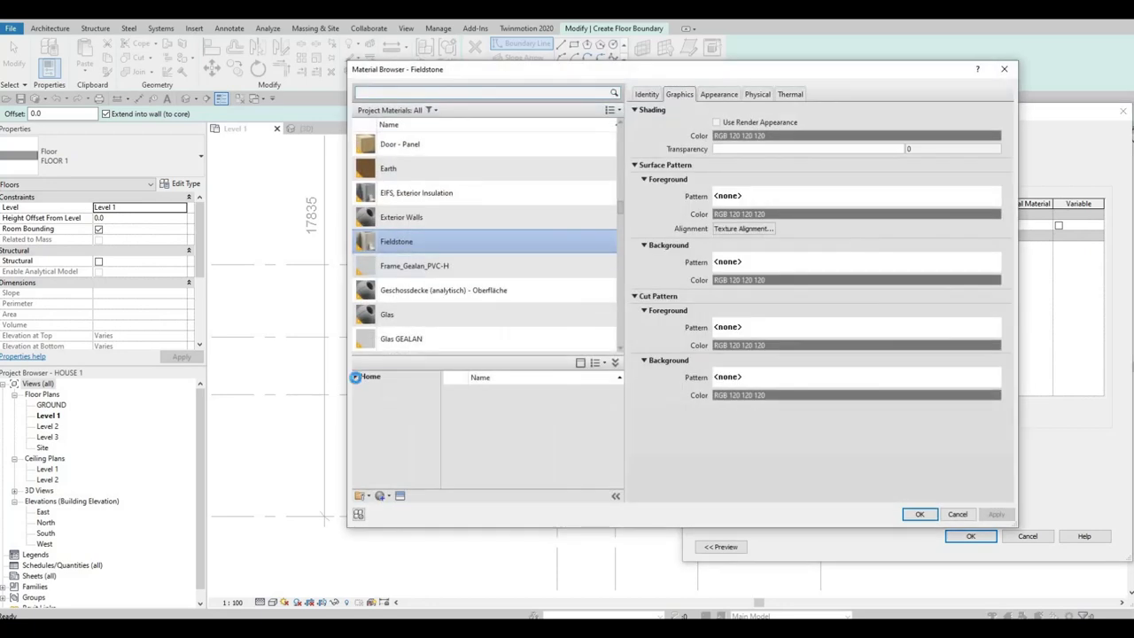
double_click(386, 399)
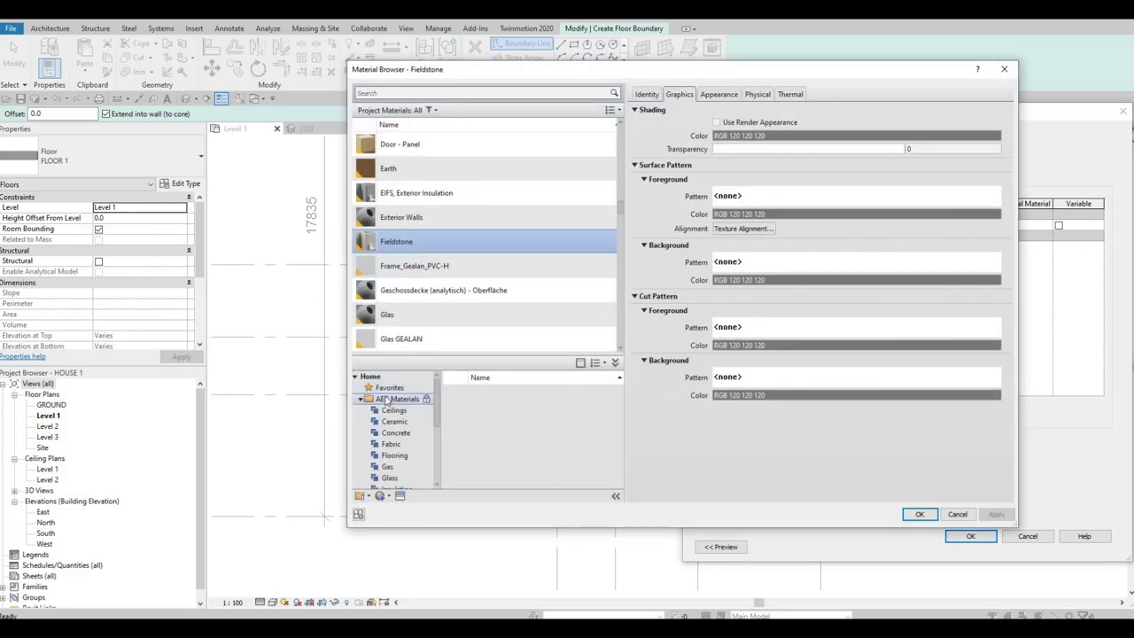
scroll(400, 448, down, 4)
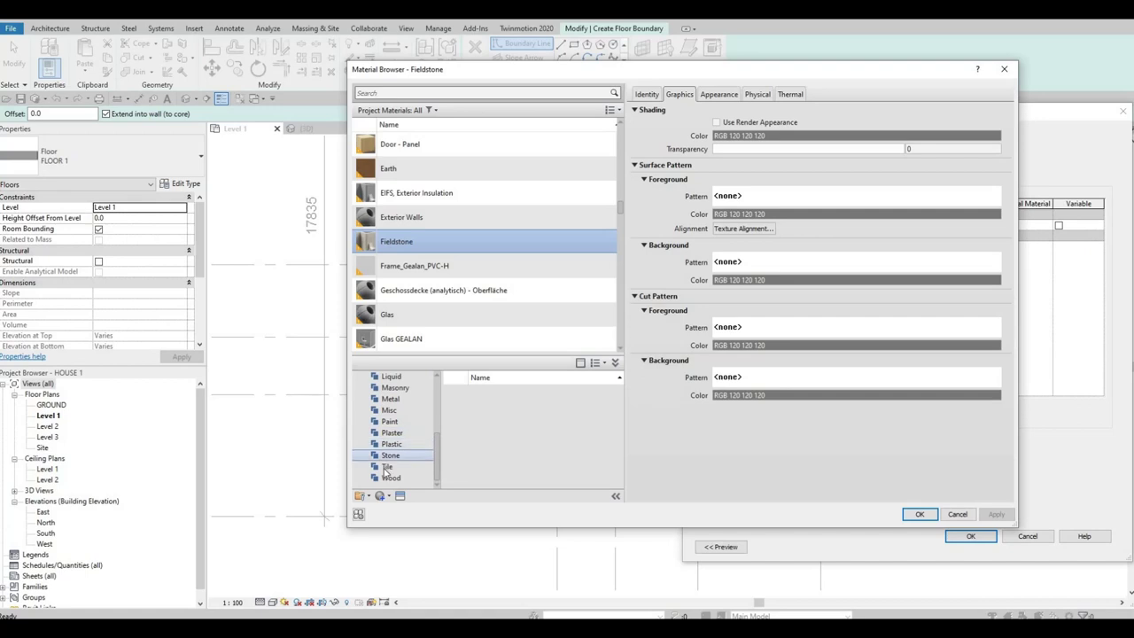
click(387, 466)
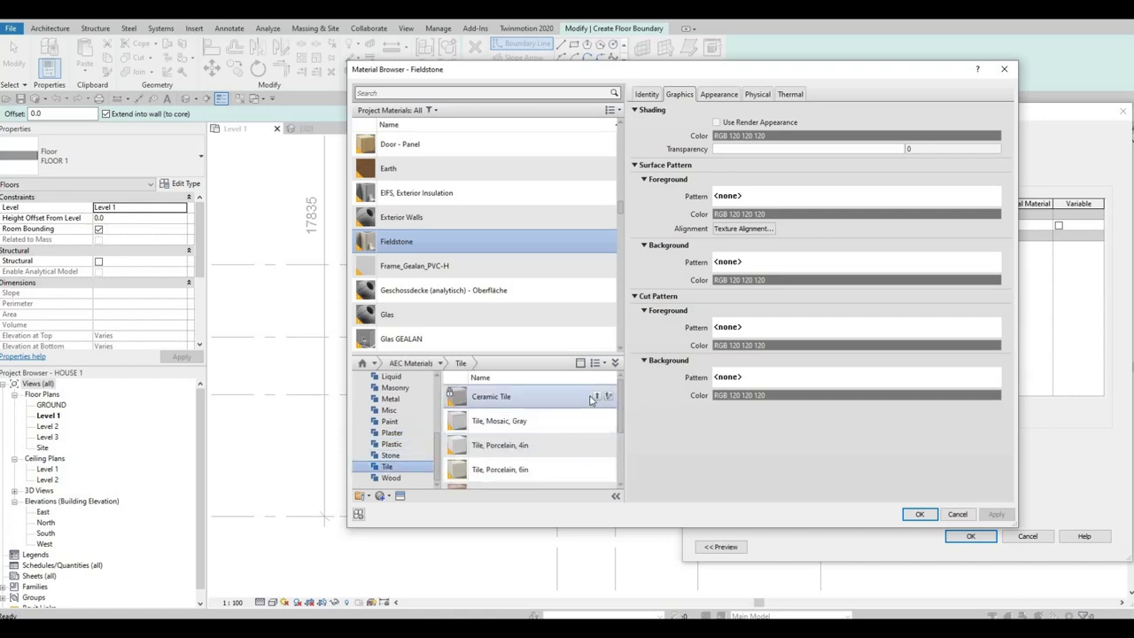
click(609, 396)
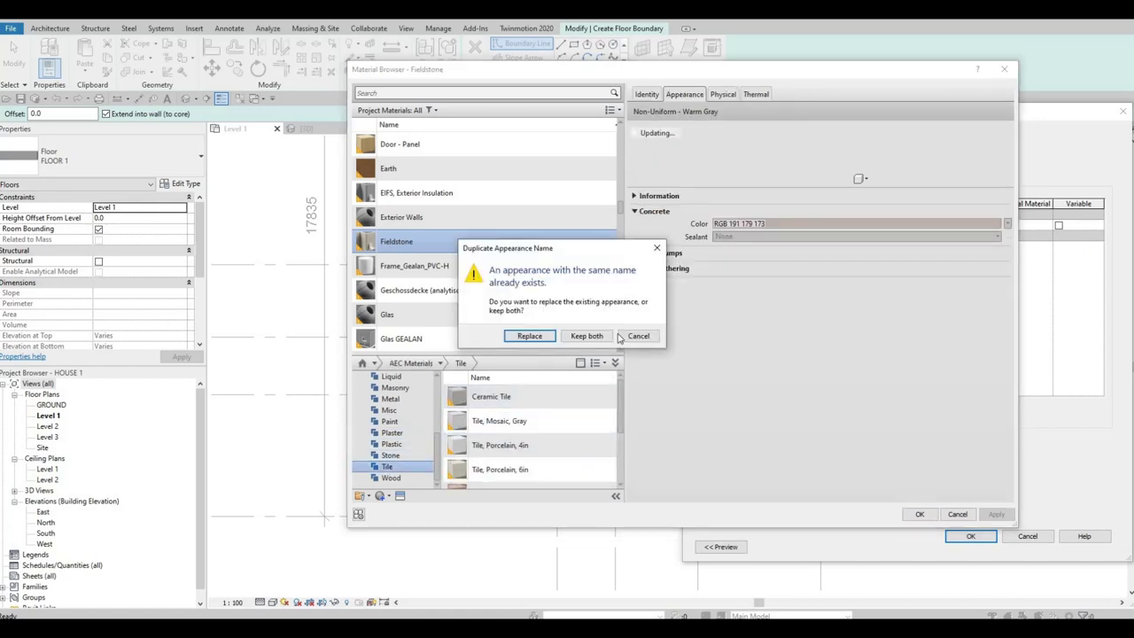
click(528, 335)
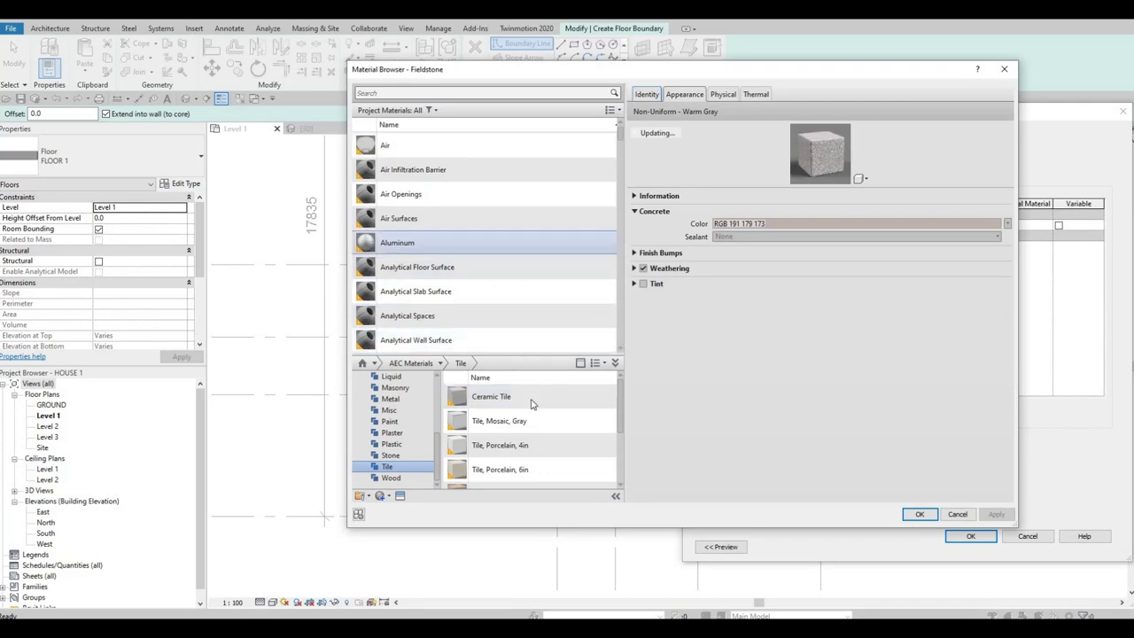
click(609, 396)
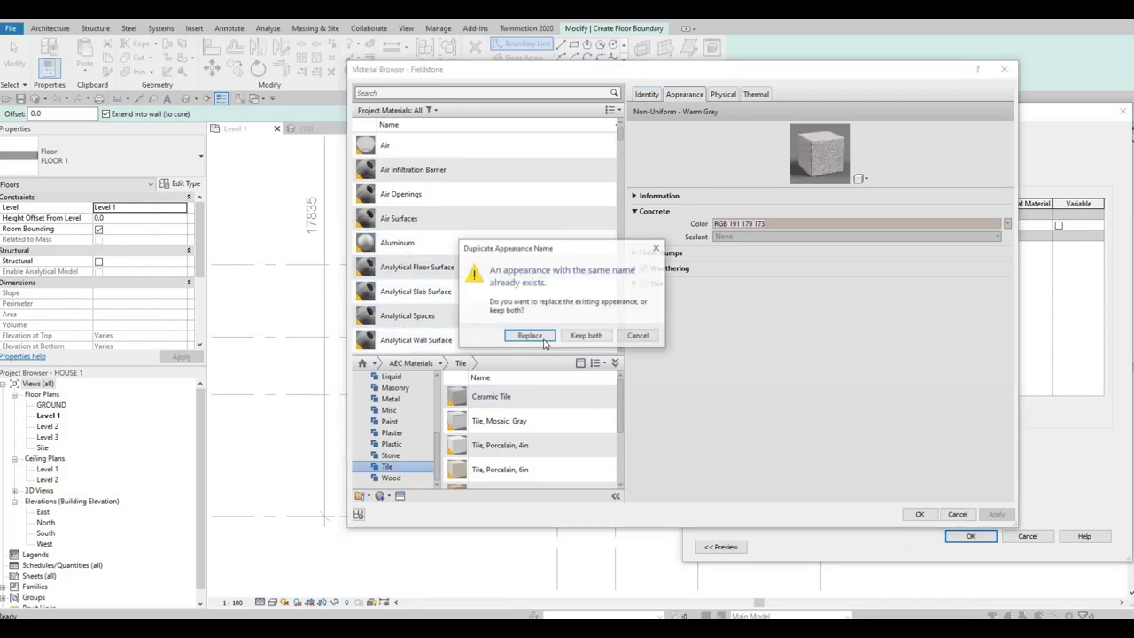
click(568, 341)
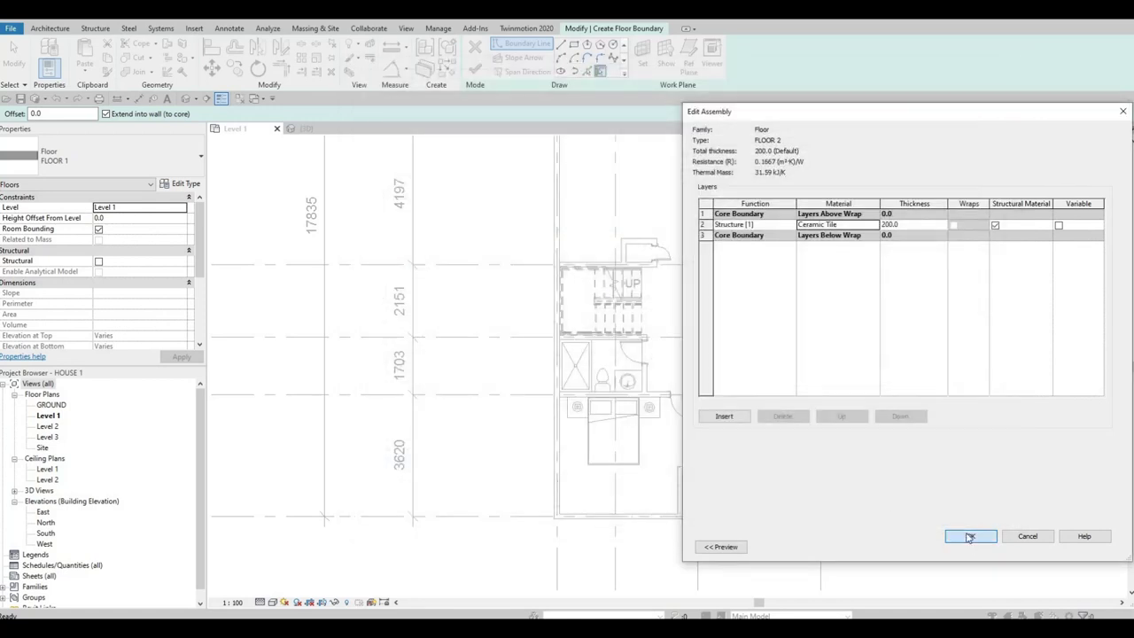
click(970, 537)
key(Return)
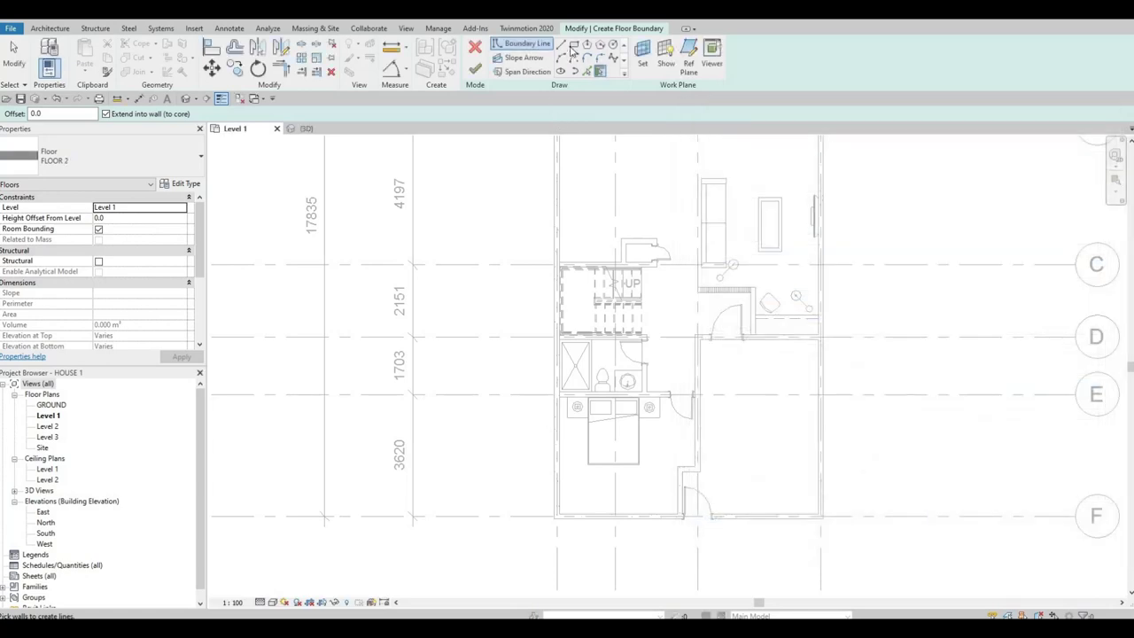
Step: Sketch a rectangular FLOOR 2 boundary around the bathroom, from the door-side wall to the exterior wall, and finish the floor
key(l)
key(i)
scroll(674, 293, up, 6)
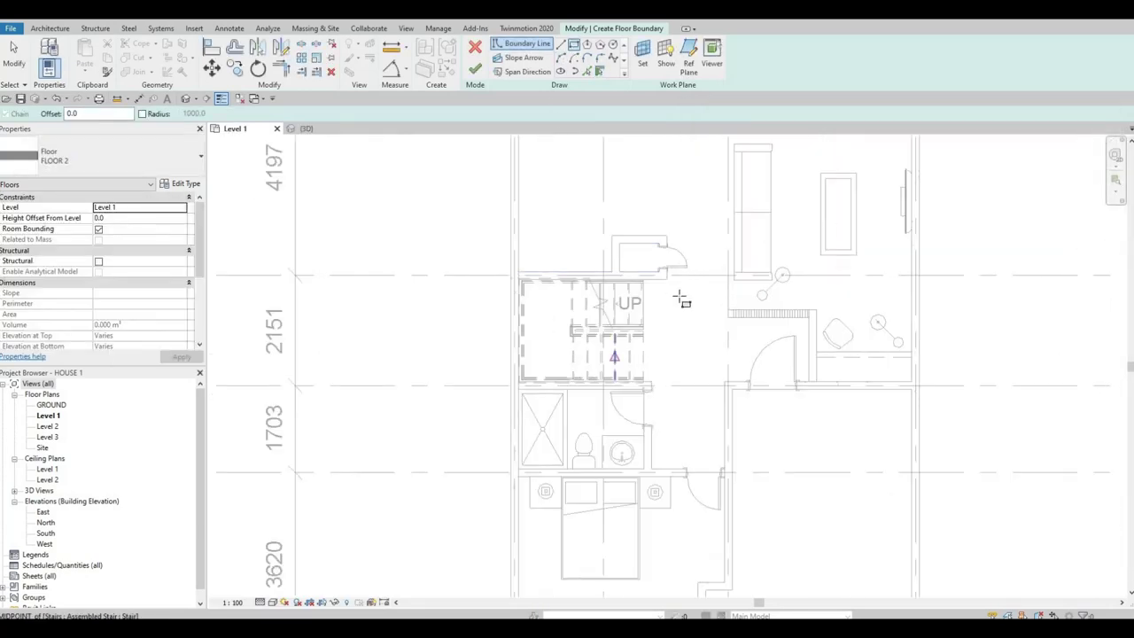
scroll(739, 300, up, 2)
click(760, 301)
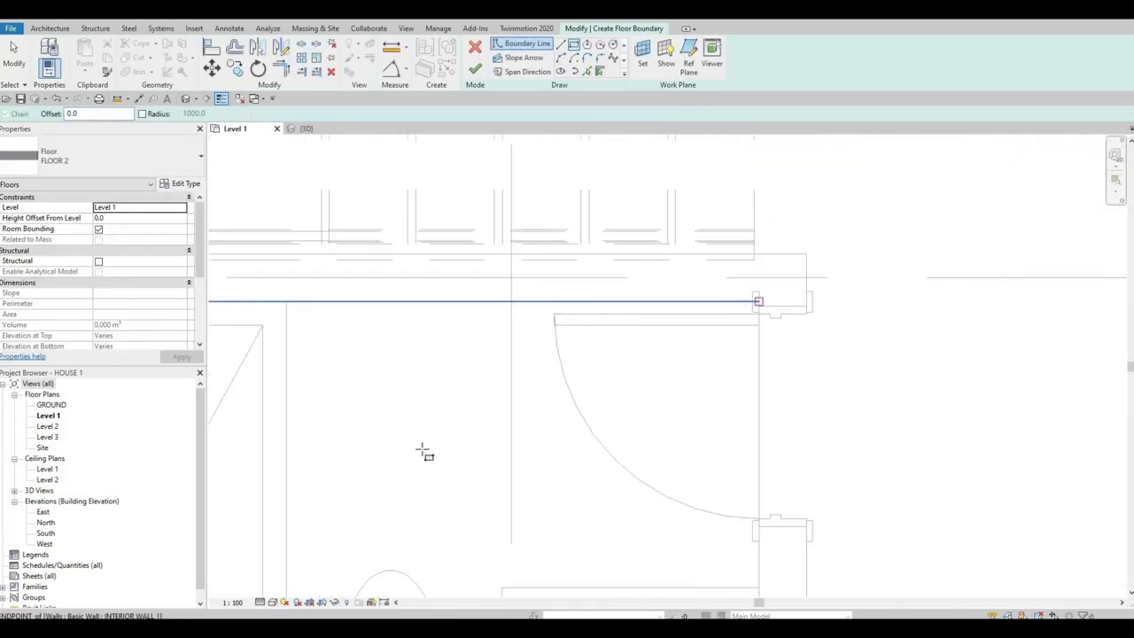
scroll(477, 523, down, 1)
middle_drag(477, 522, 795, 340)
scroll(795, 340, down, 1)
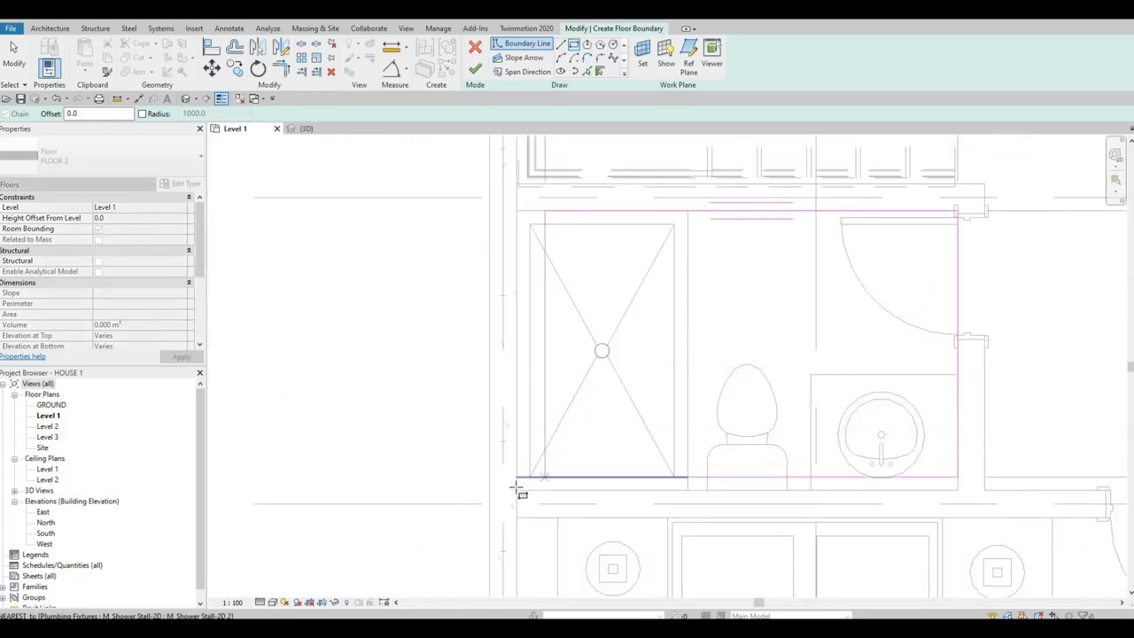
key(Escape)
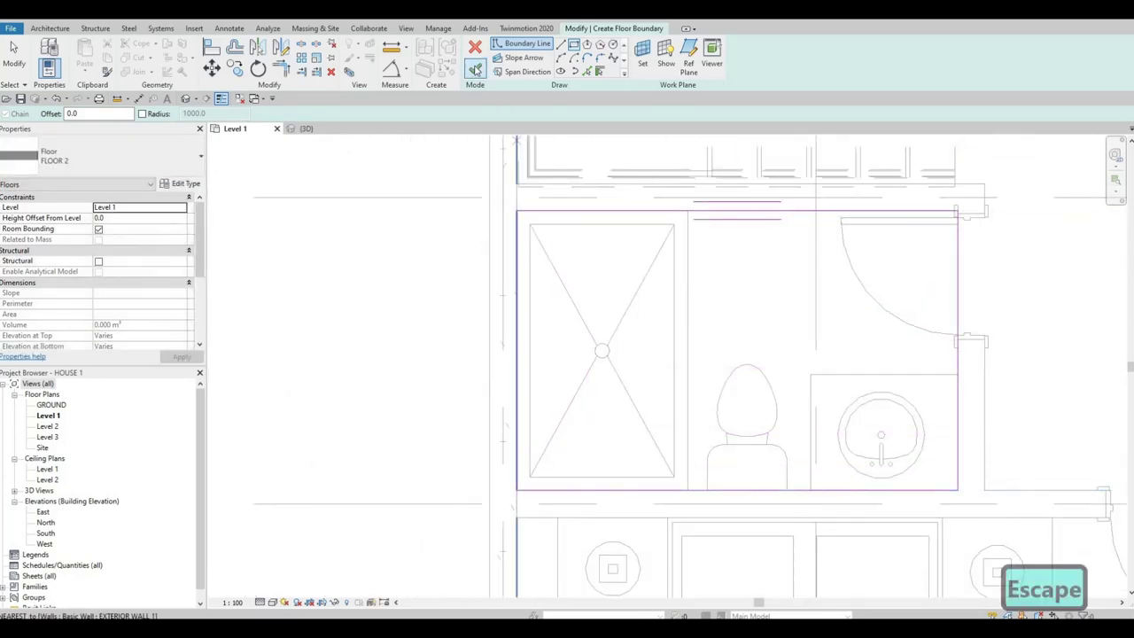
key(Escape)
scroll(692, 311, down, 3)
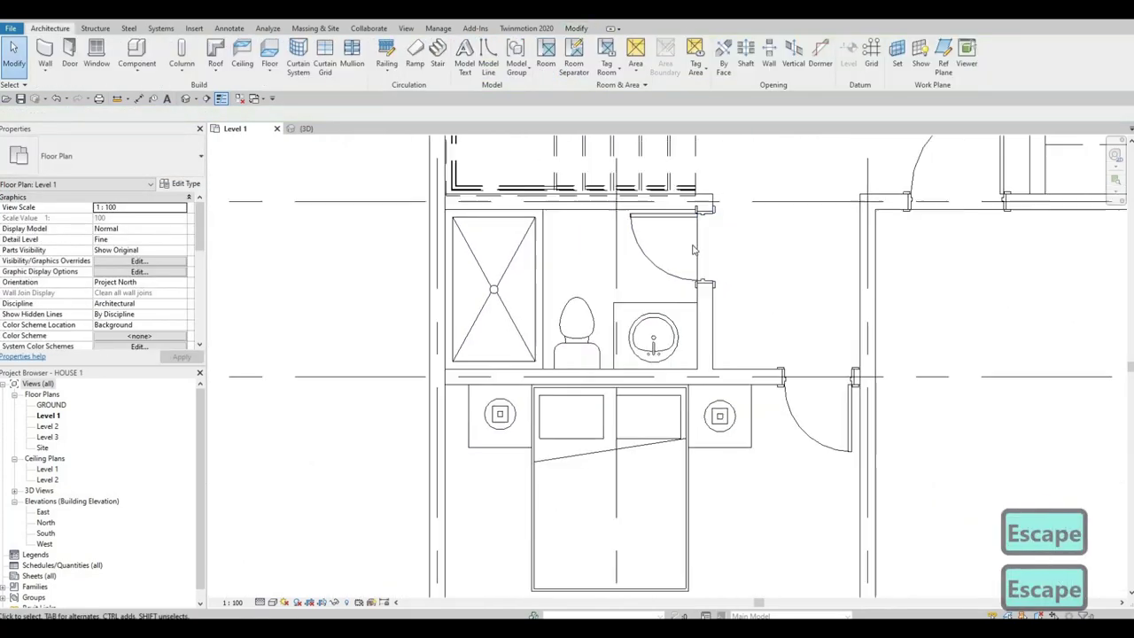
key(Escape)
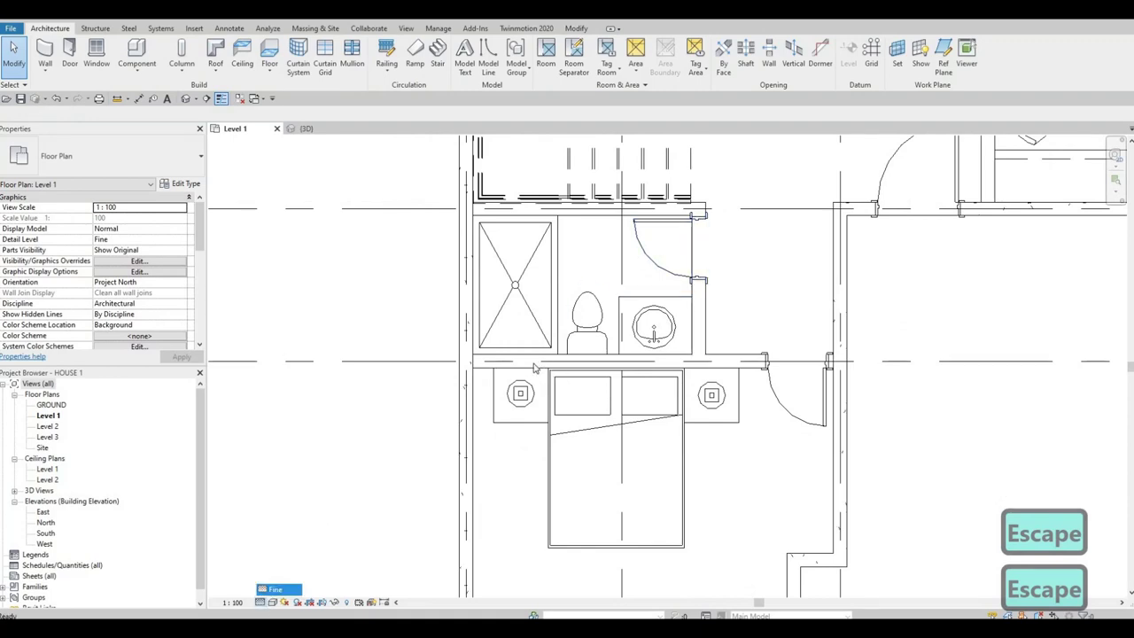
Step: Start a new floor on Level 1, duplicate the FLOOR 2 type as FLOOR 3 and open its layer structure
scroll(635, 348, down, 4)
key(Escape)
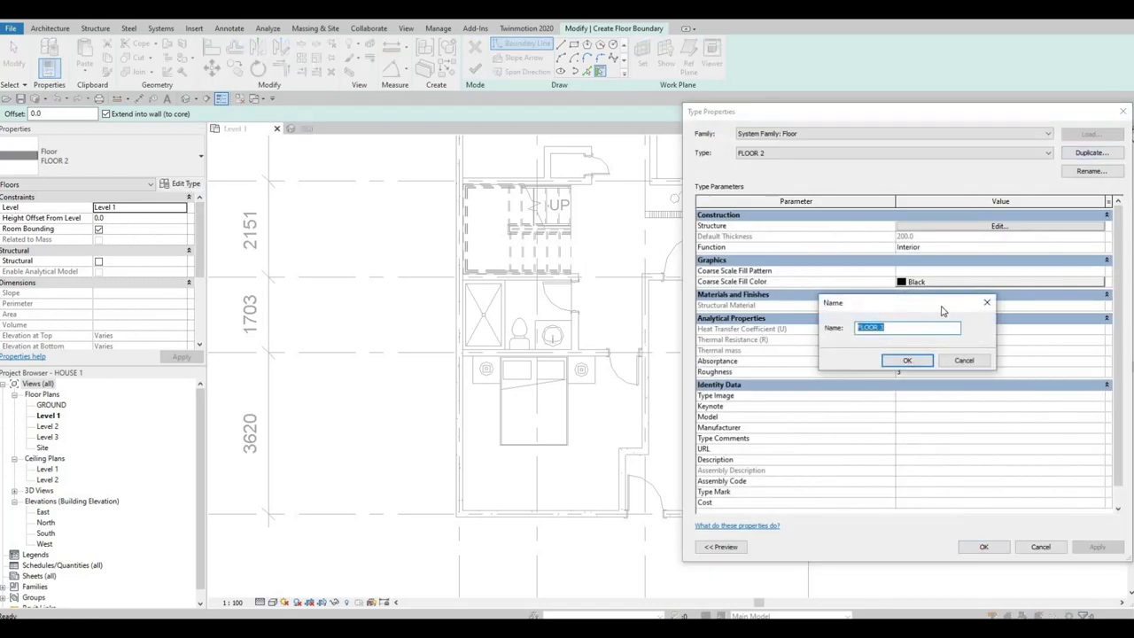
key(Return)
click(902, 227)
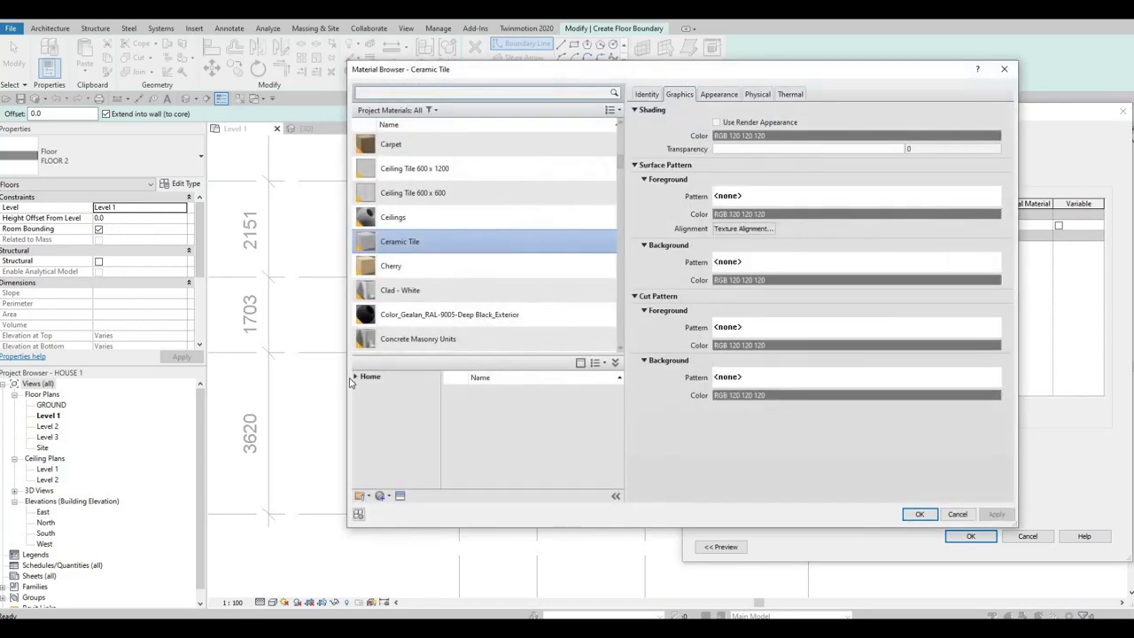
Step: Set the material of FLOOR 3's structure layer to Concrete, Cast-in-Place gray and apply the type
scroll(403, 326, down, 1)
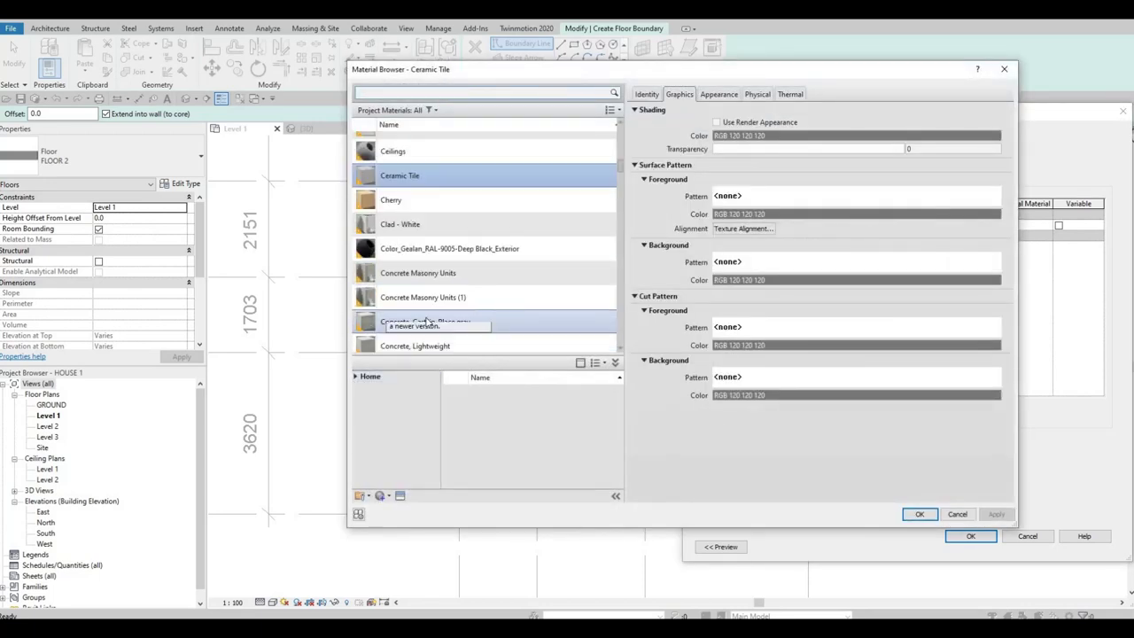
scroll(425, 316, down, 1)
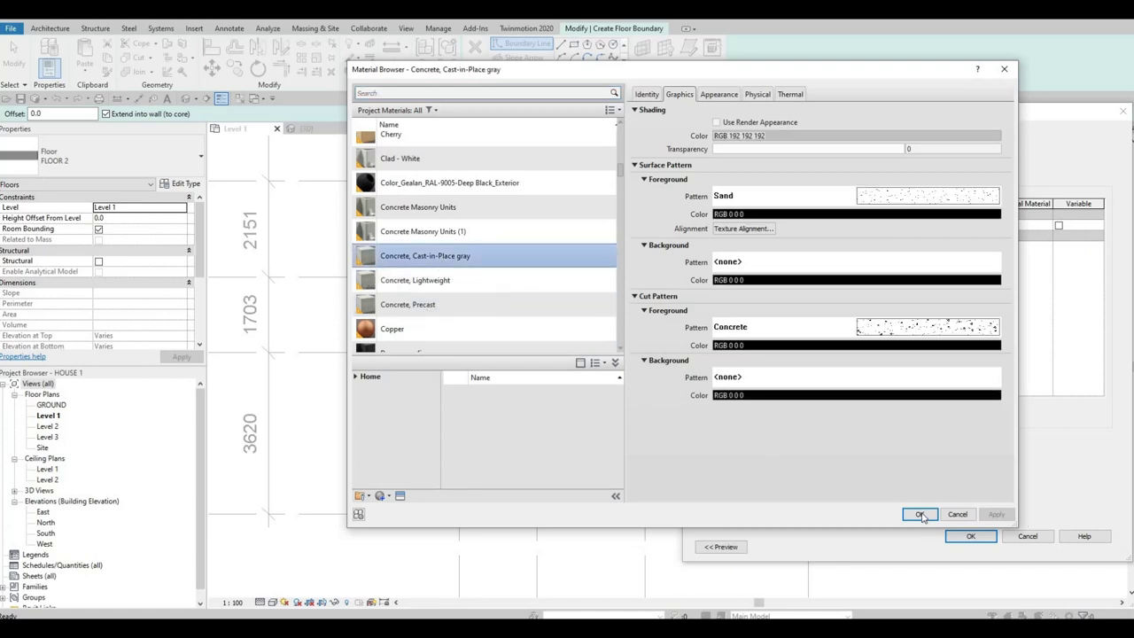
key(Return)
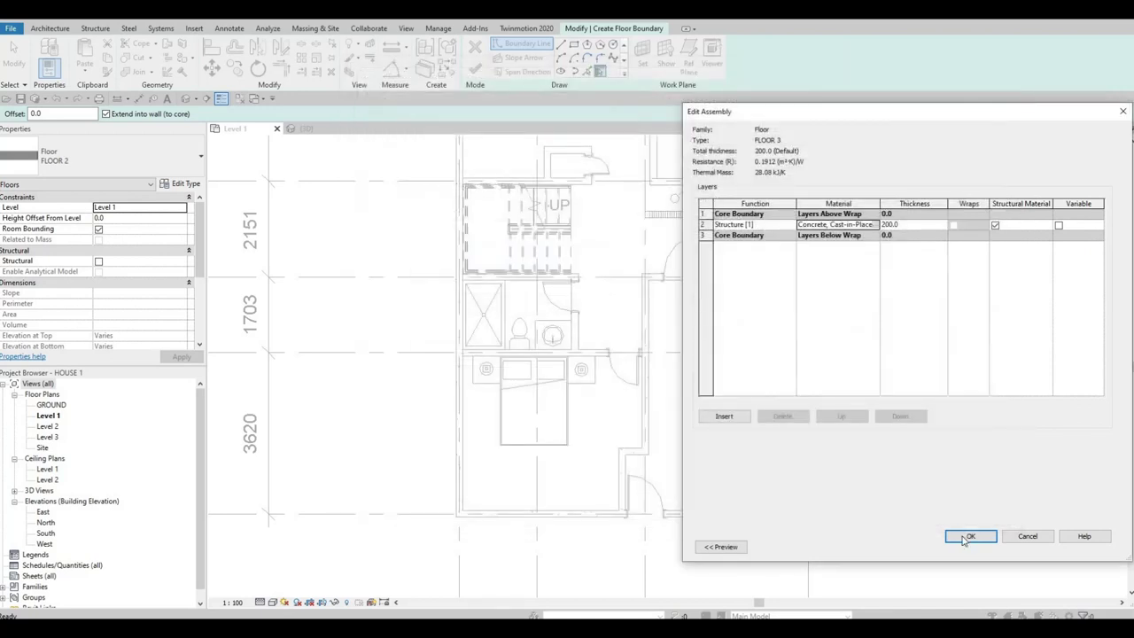
click(971, 537)
key(Return)
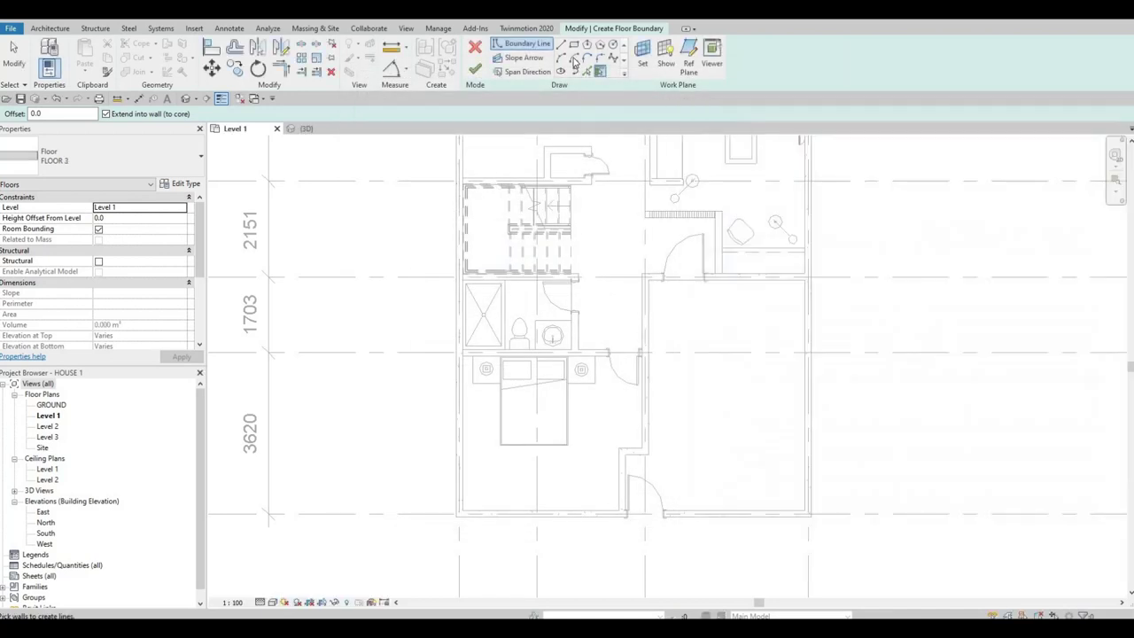
Step: Sketch a rectangular FLOOR 3 boundary along the inner wall faces of the large empty room beside the bedroom
click(574, 46)
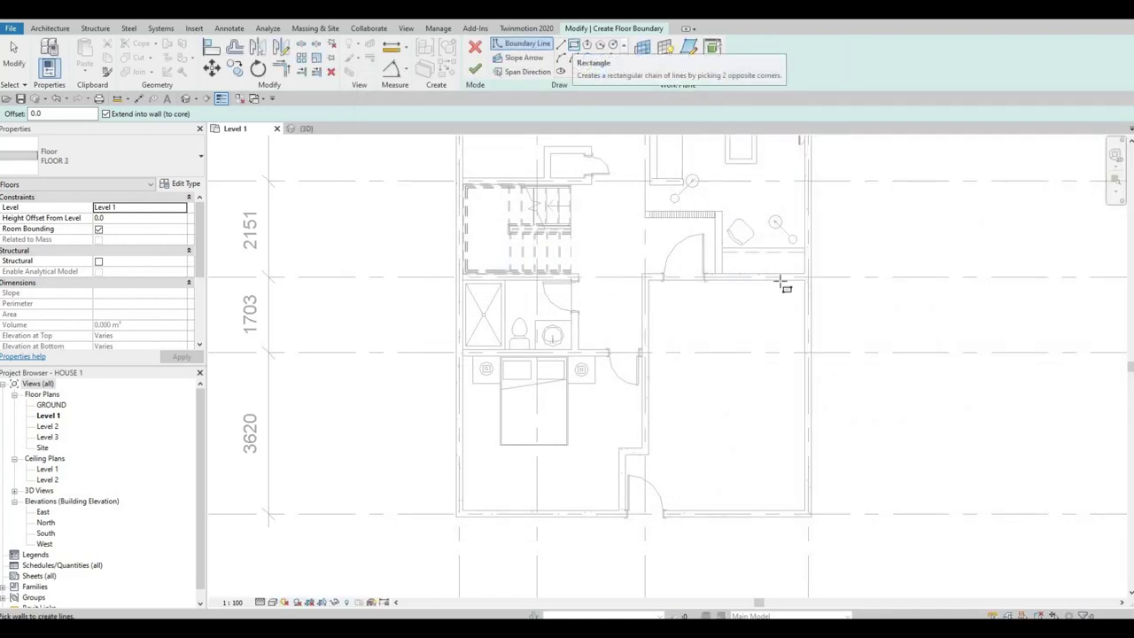
scroll(808, 282, up, 2)
click(807, 277)
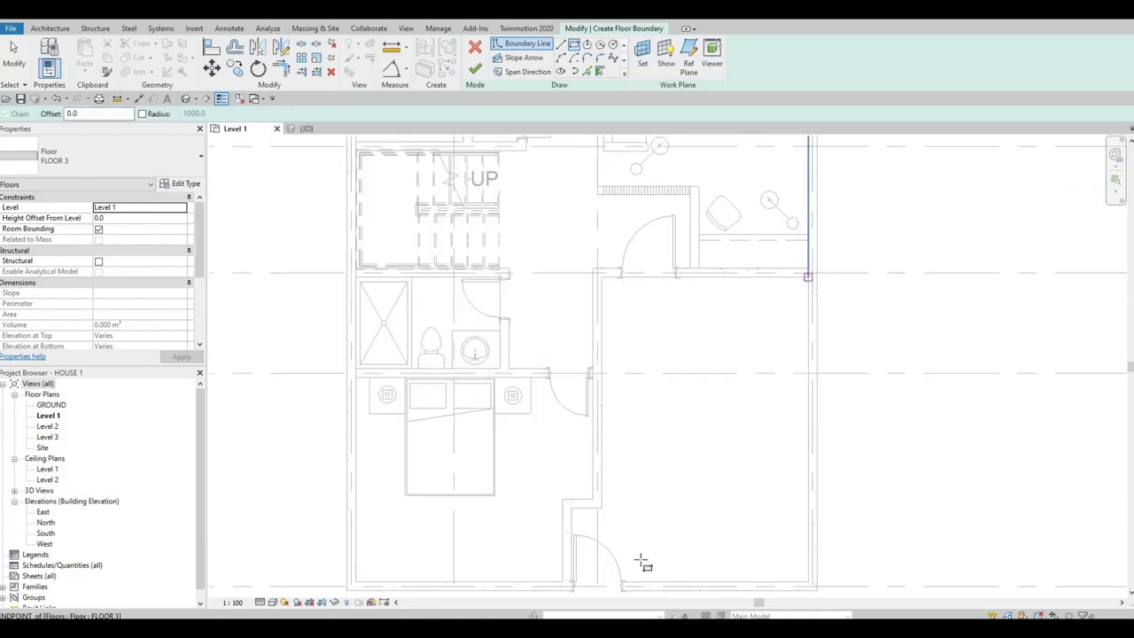
middle_drag(637, 536, 604, 491)
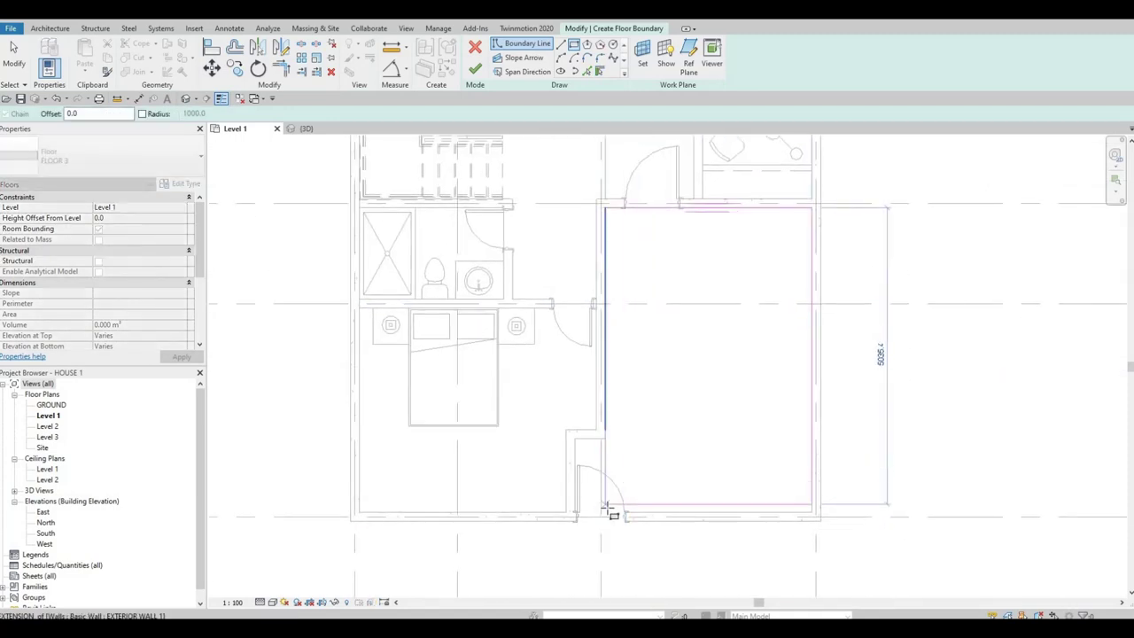
click(606, 511)
key(Escape)
key(Escape)
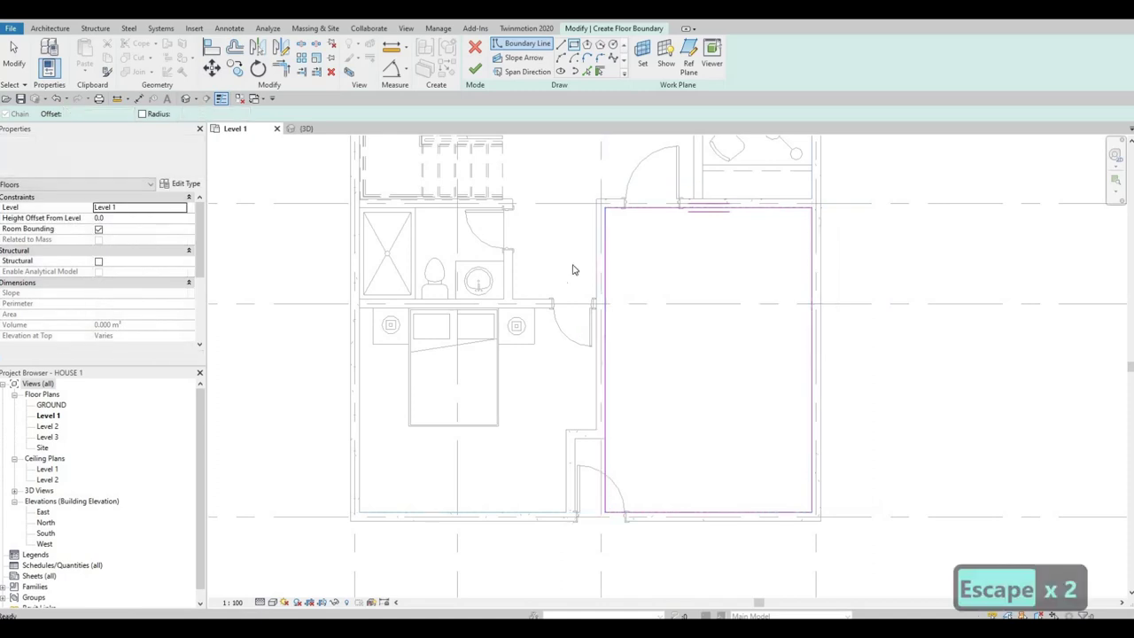
Step: Add boundary lines along the two inner wall faces of the recess beside the entrance door using Pick Lines
click(586, 72)
scroll(577, 452, up, 3)
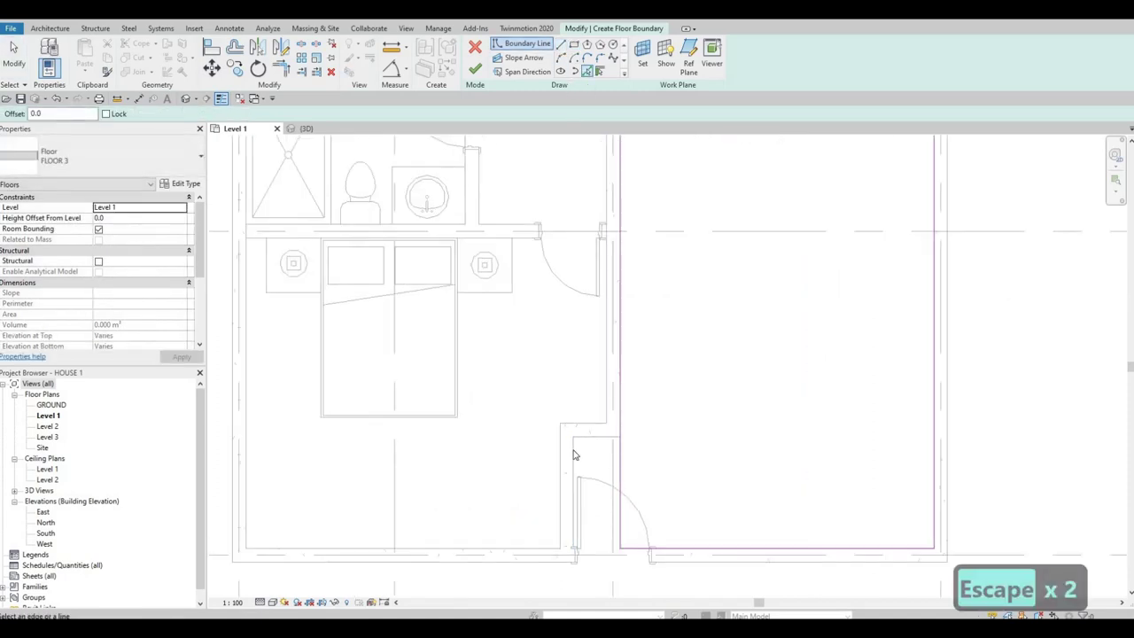
scroll(569, 493, up, 2)
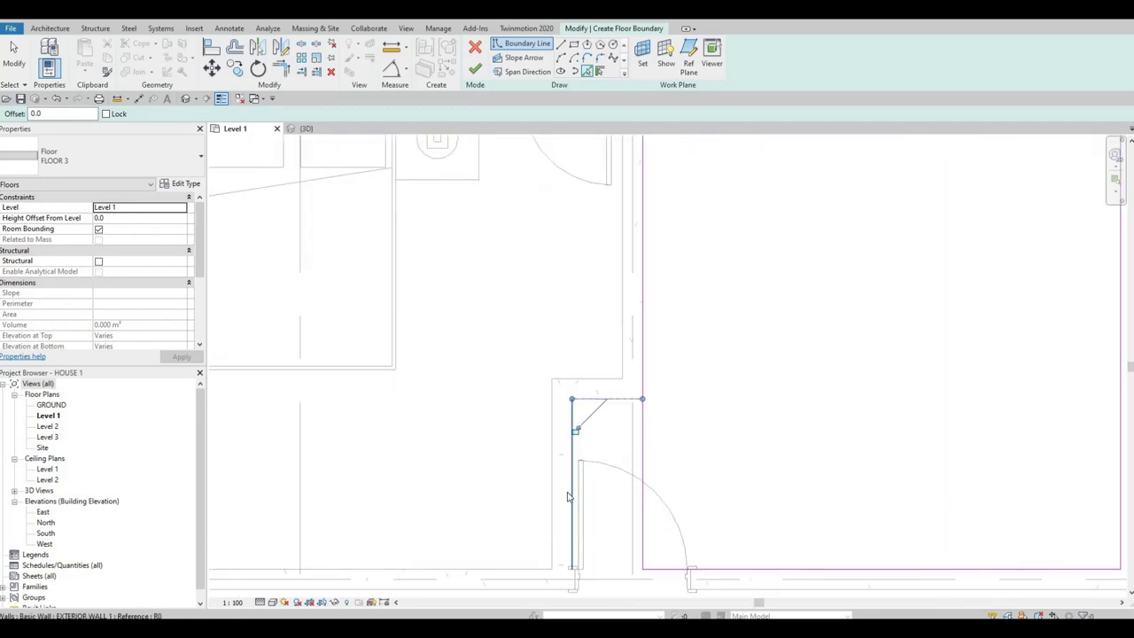
key(Escape)
key(Escape)
Step: Trim the FLOOR 3 boundary at the recess into one closed outline and finish the floor
key(t)
key(r)
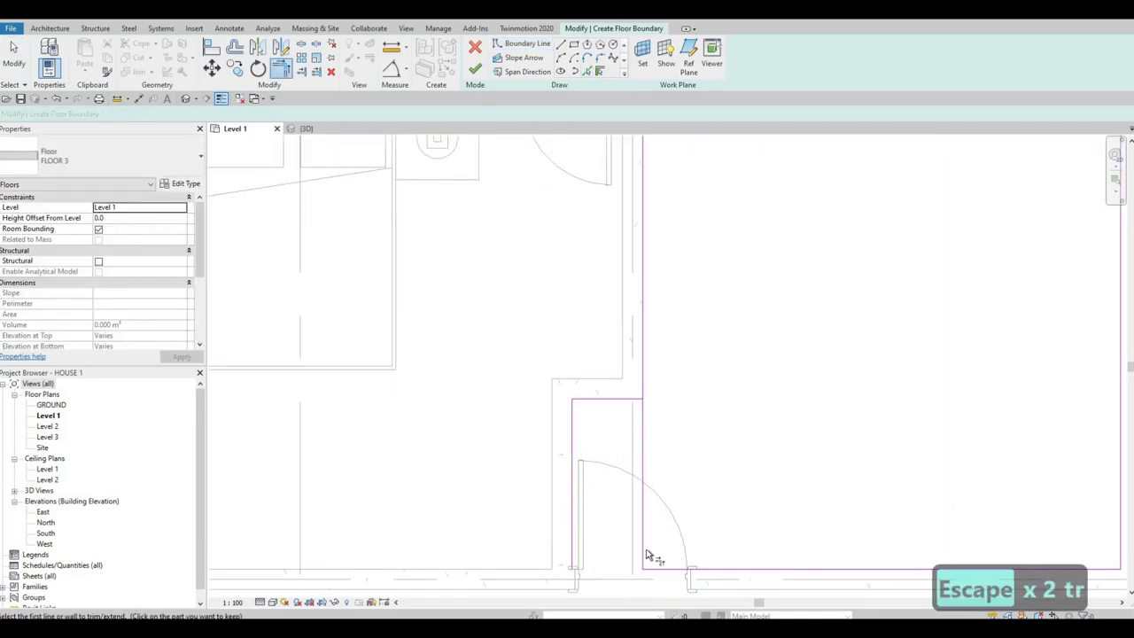
click(645, 373)
click(620, 402)
key(Escape)
key(Escape)
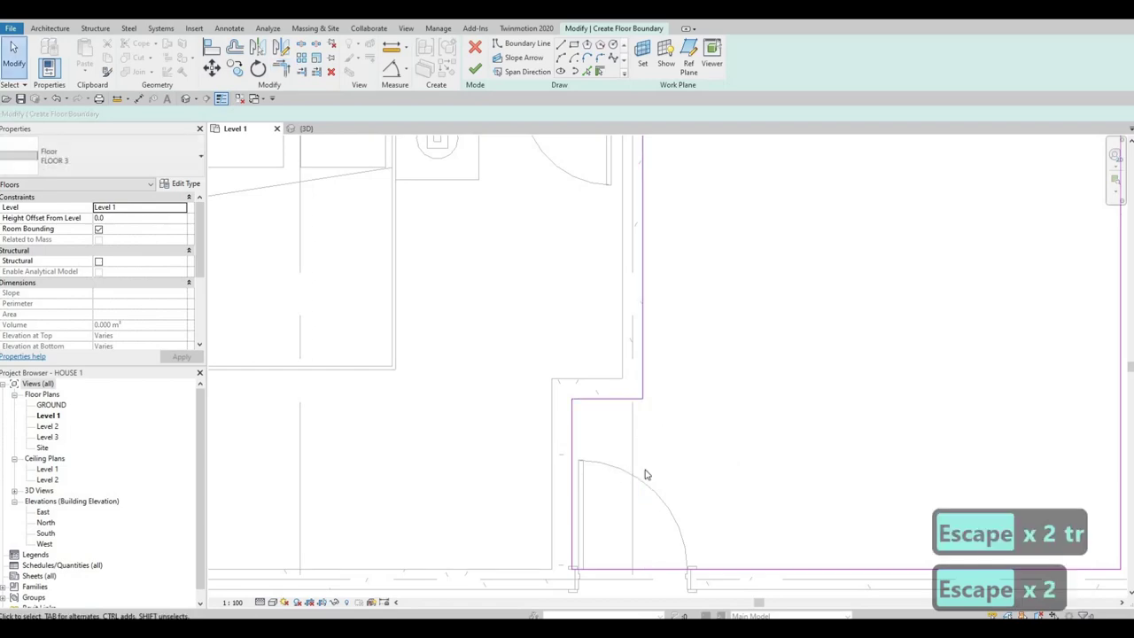
scroll(542, 445, down, 3)
scroll(542, 445, down, 2)
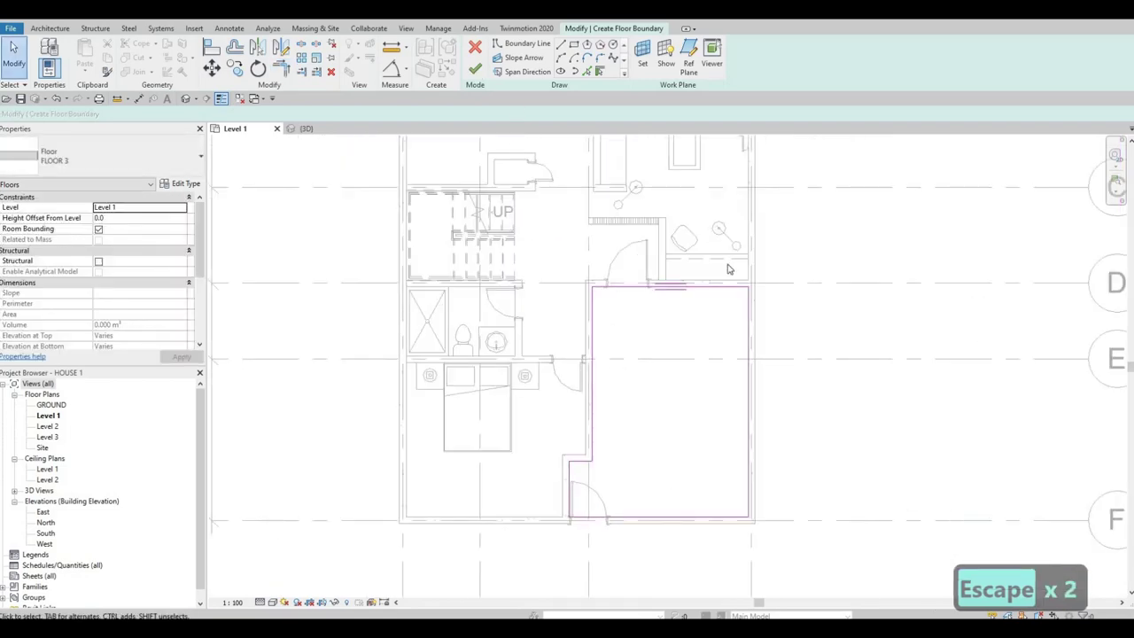
key(Escape)
key(Escape)
Step: Start another Level 1 floor, duplicate the FLOOR 3 type as FLOOR 4 and open its layer structure
middle_drag(461, 435, 448, 519)
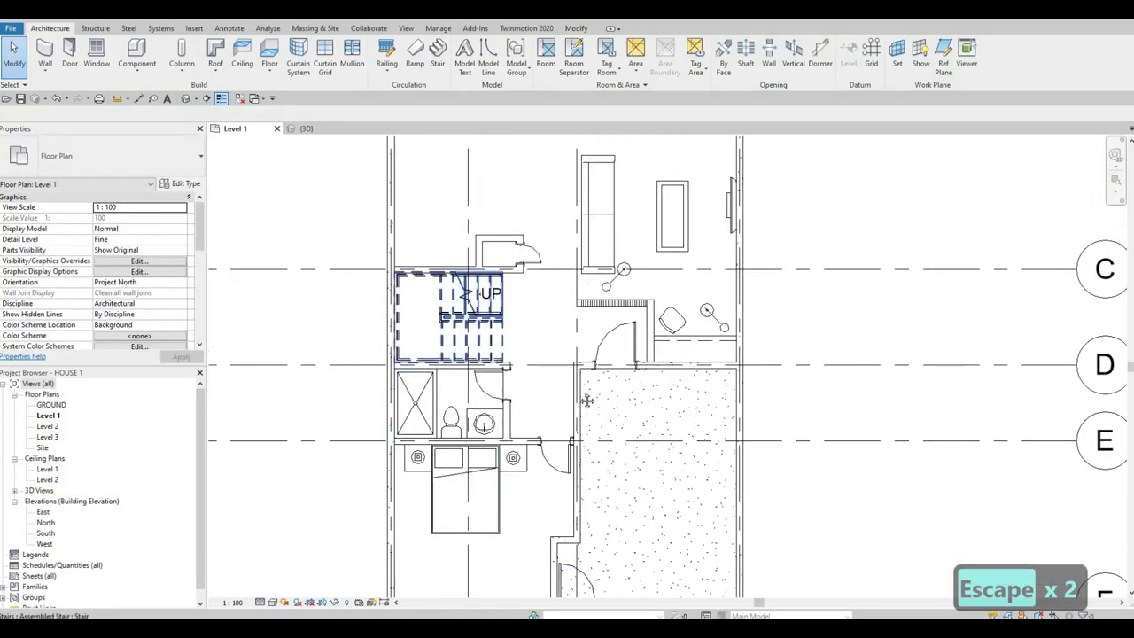
middle_drag(588, 402, 563, 505)
scroll(563, 505, down, 1)
middle_drag(647, 279, 638, 416)
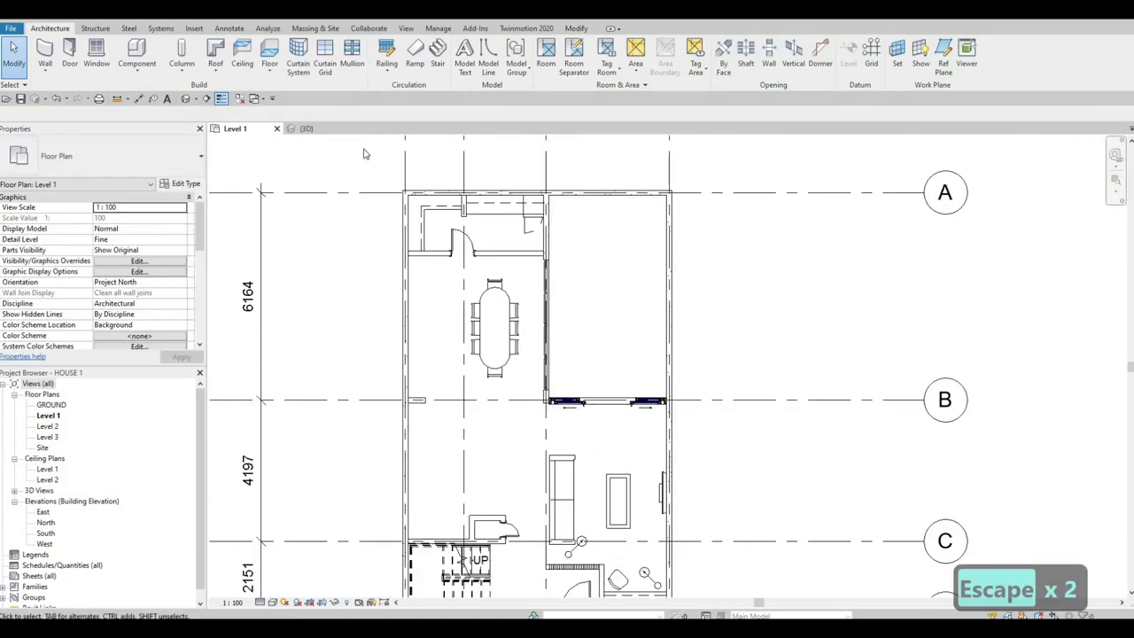
click(270, 53)
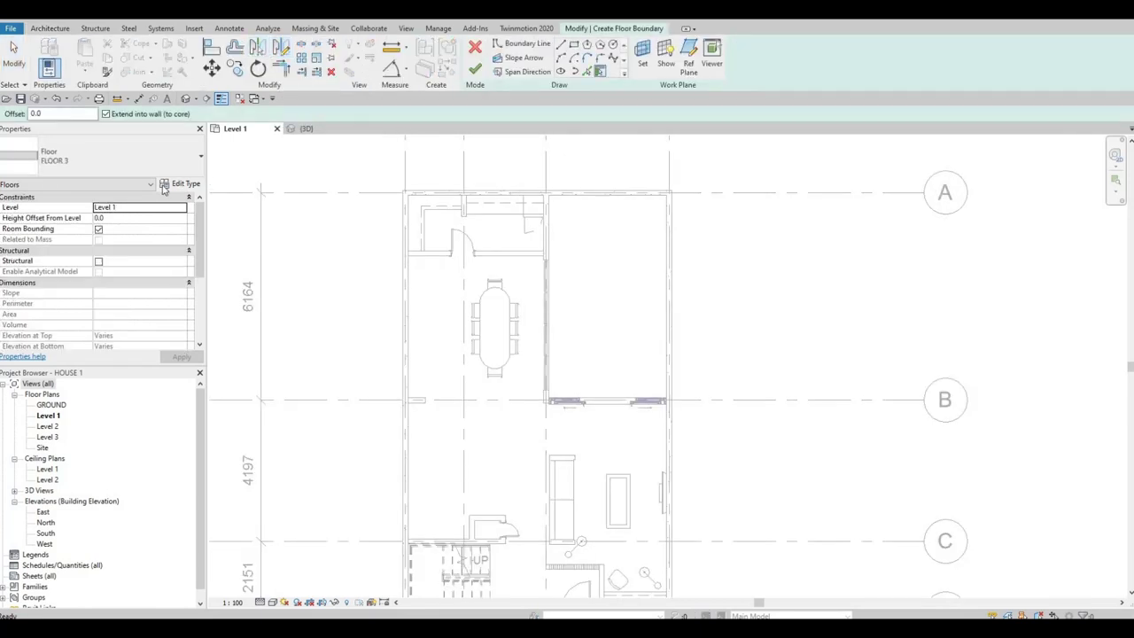
click(181, 184)
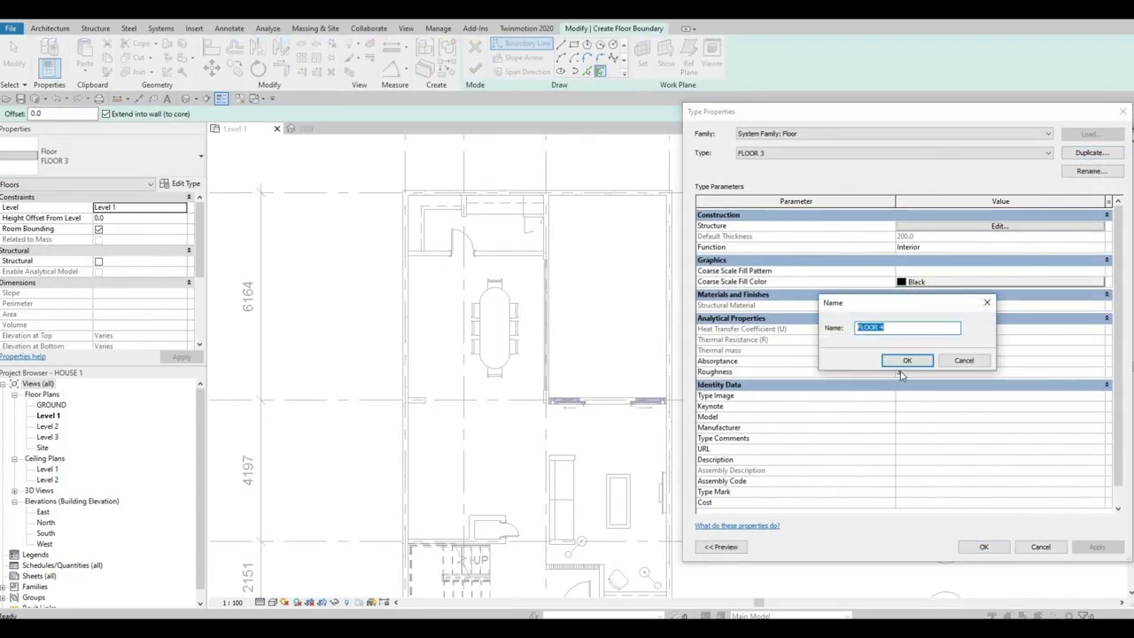
key(Return)
click(971, 227)
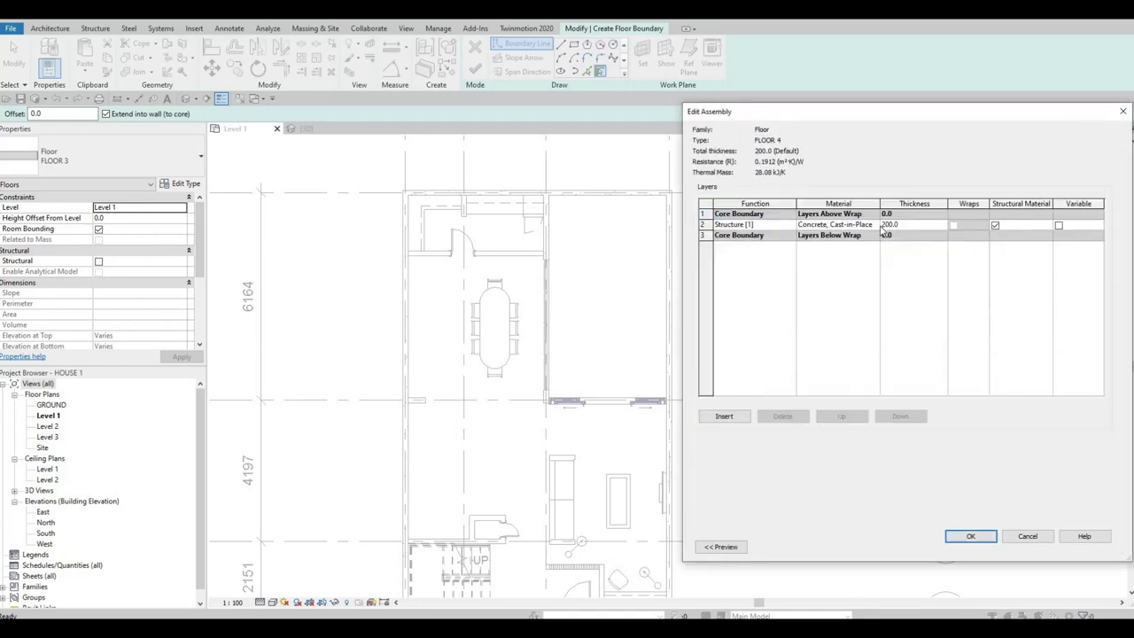
Step: Search the materials for GRASS, assign Grass to FLOOR 4's structure layer and apply the type
click(875, 225)
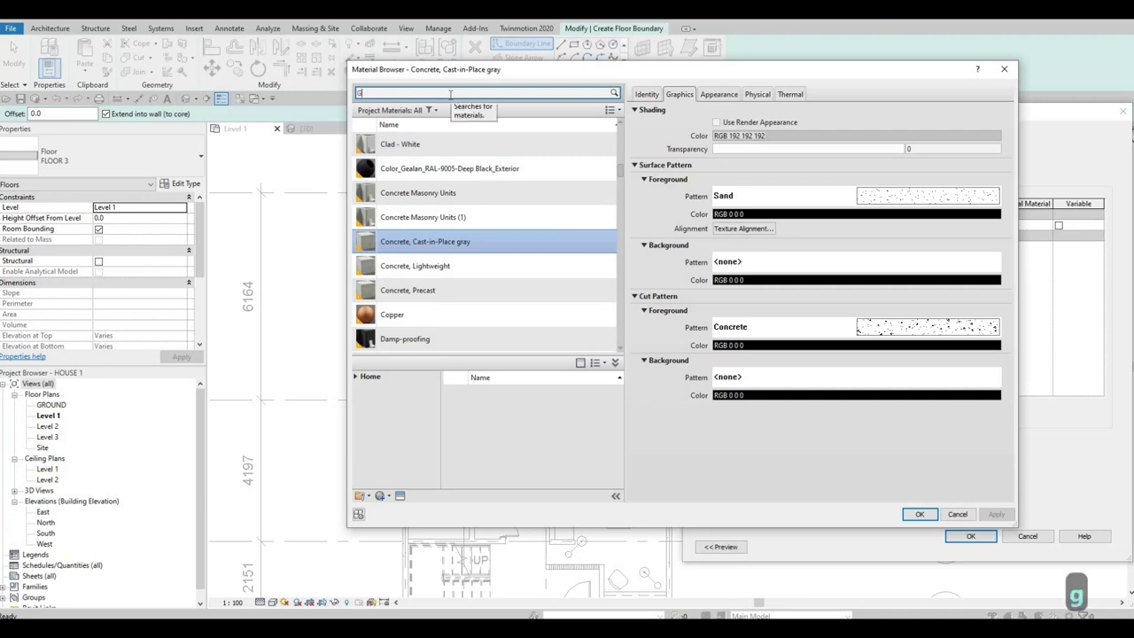
click(450, 93)
text(GRASS)
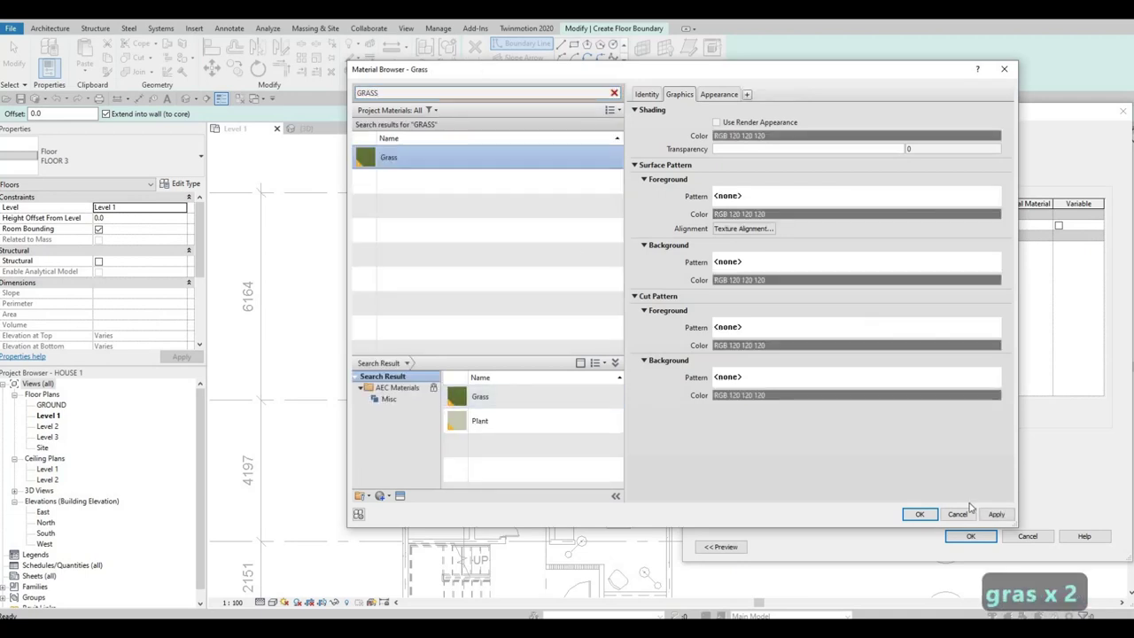
click(926, 514)
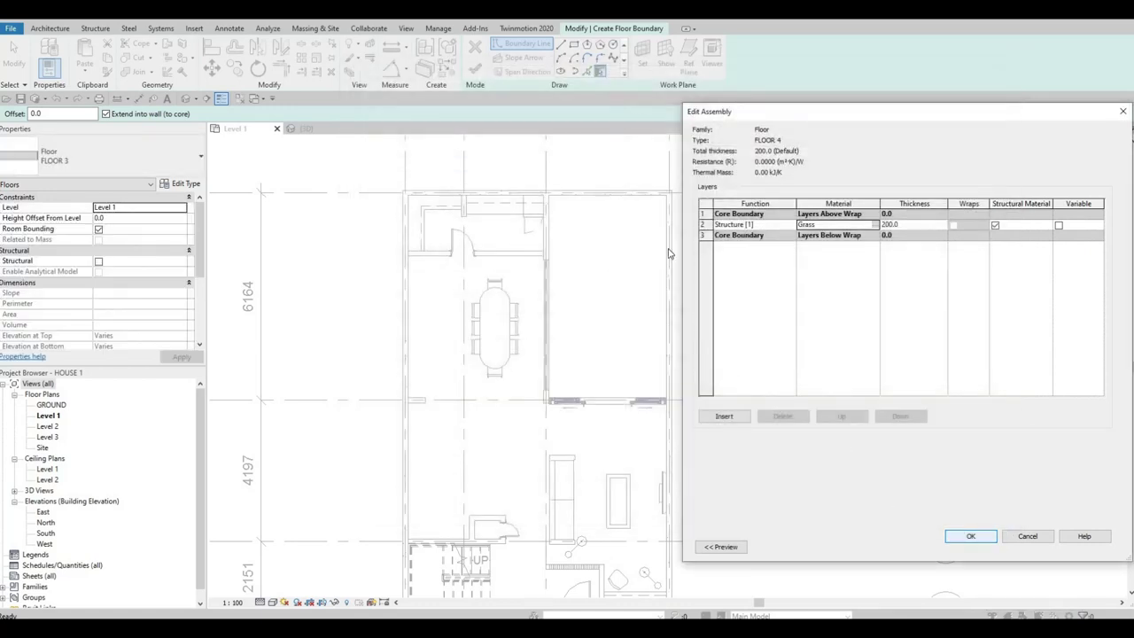
click(970, 537)
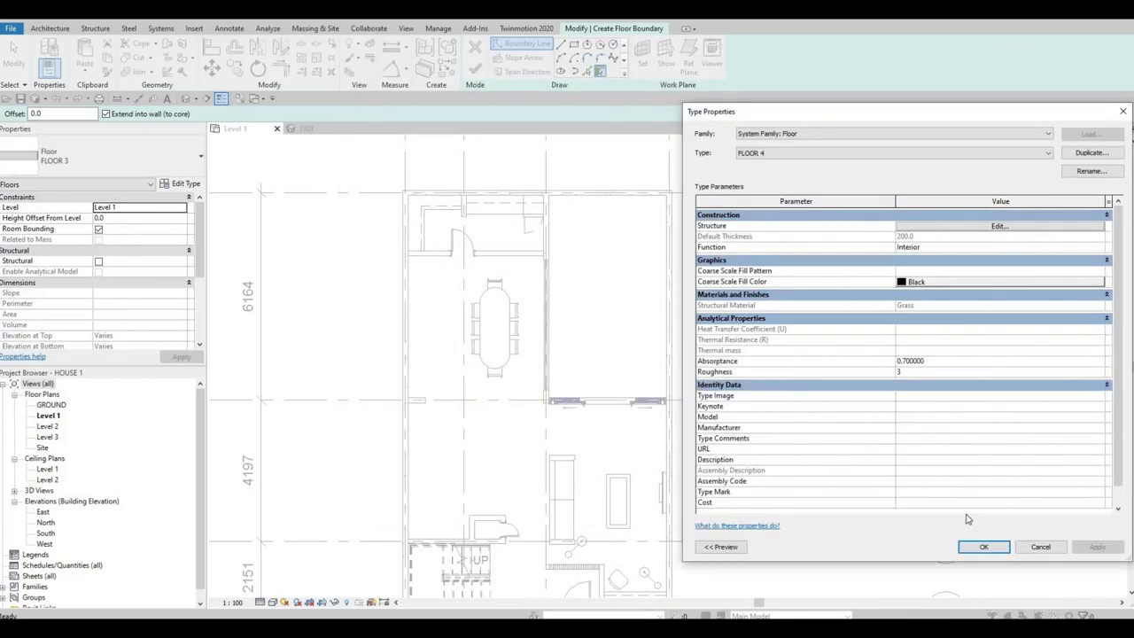
key(Return)
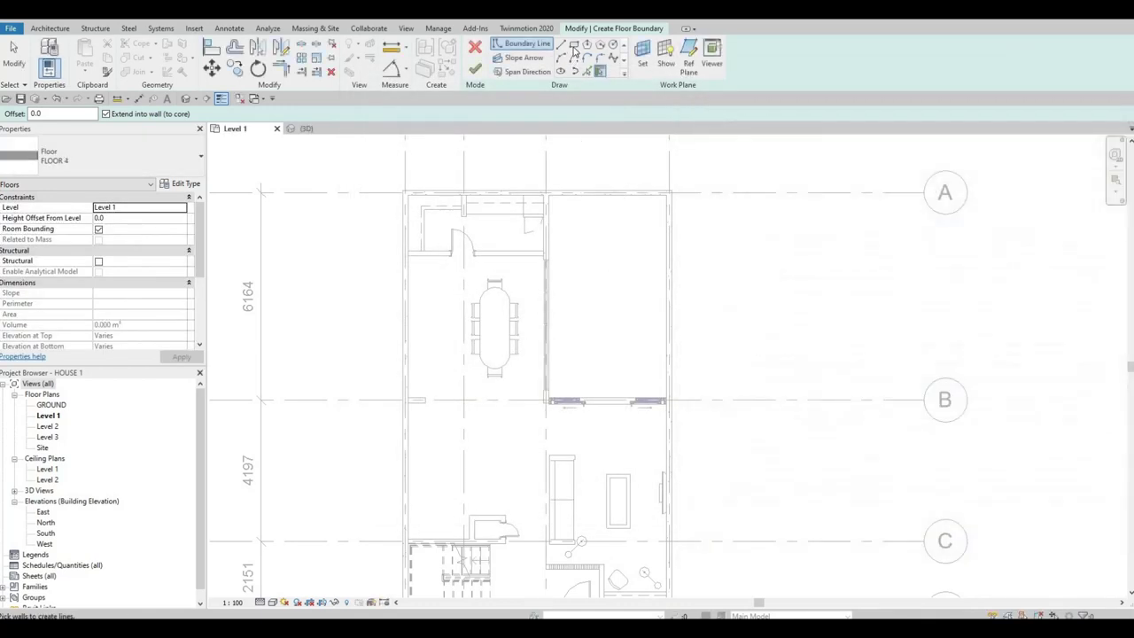
Step: Sketch a rectangular FLOOR 4 boundary over the empty area between grids A and B, ending at the sliding door's outer face
key(l)
key(i)
scroll(523, 203, up, 5)
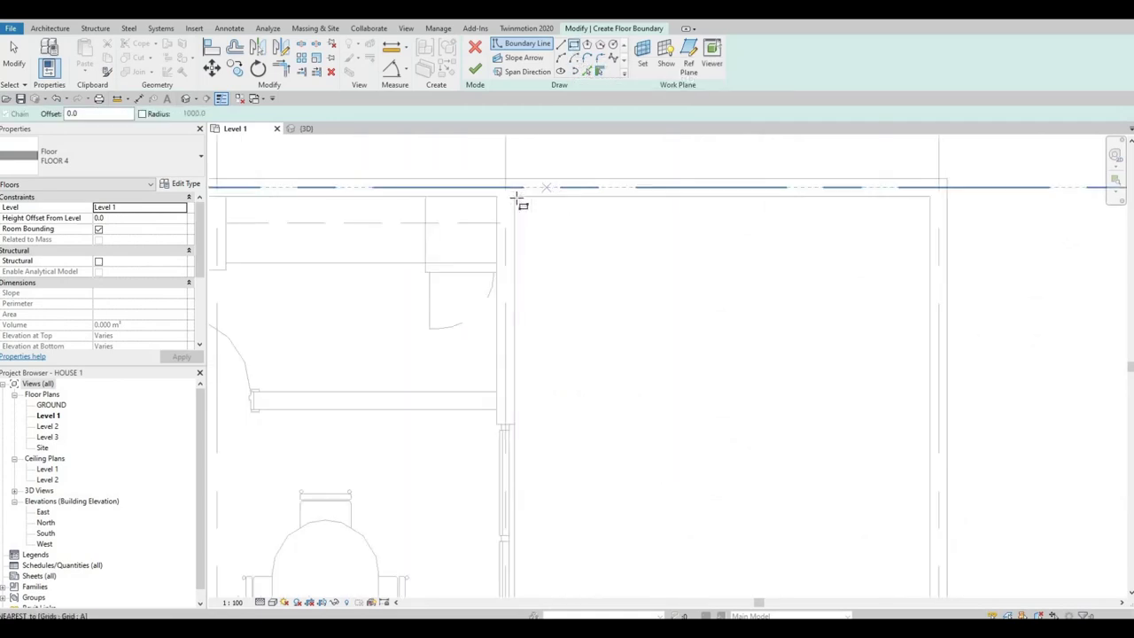
click(515, 196)
middle_drag(729, 540, 655, 182)
scroll(682, 296, down, 2)
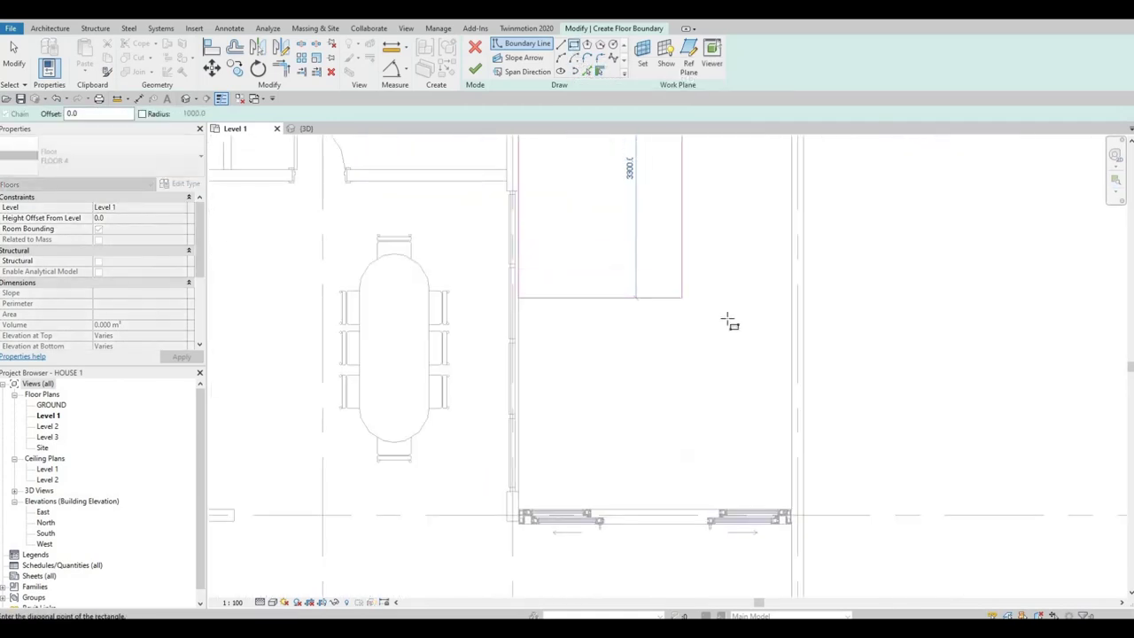
middle_drag(769, 433, 728, 296)
scroll(767, 383, up, 3)
click(764, 428)
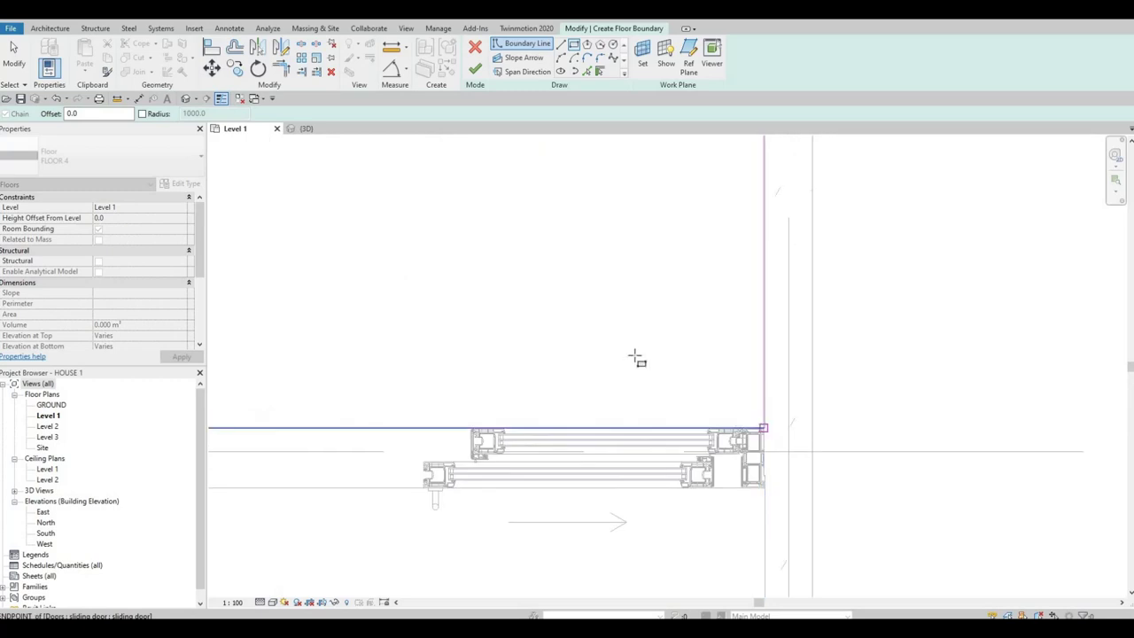
middle_drag(798, 306, 734, 322)
scroll(733, 321, down, 2)
scroll(423, 392, down, 1)
middle_drag(424, 393, 722, 325)
key(Escape)
key(Escape)
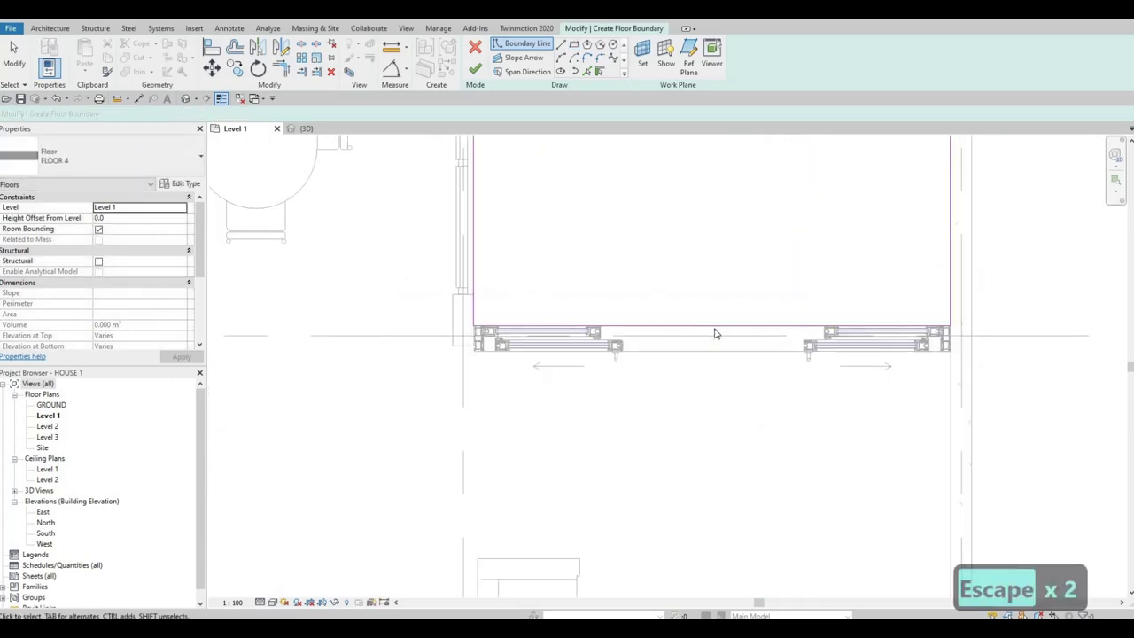
Step: Move the FLOOR 4 boundary line at the sliding door onto grid line B and finish the floor
scroll(714, 329, up, 2)
click(708, 330)
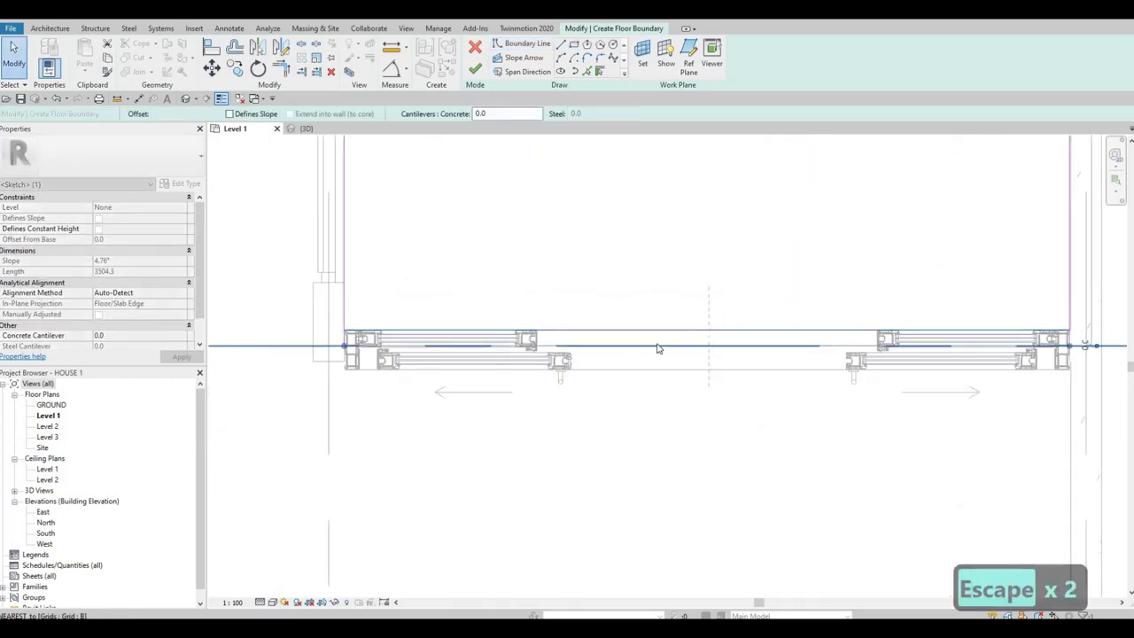
key(Escape)
scroll(757, 322, down, 2)
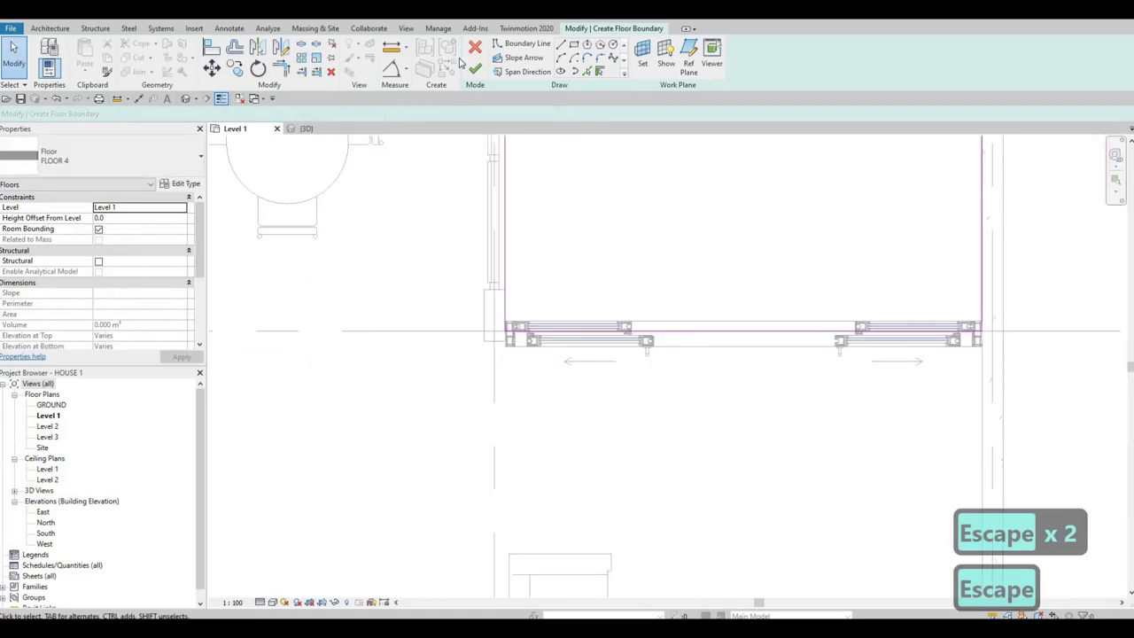
click(476, 68)
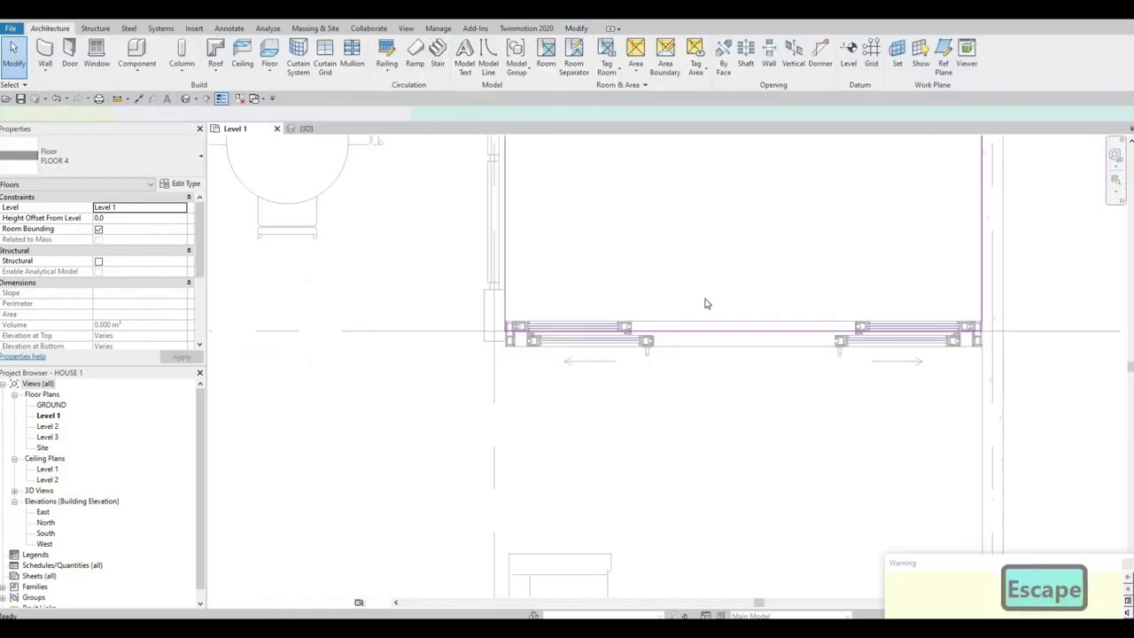
key(Escape)
key(Escape)
key(Escape)
Step: Edit the FLOOR 1 boundary so its line at the sliding door lies on grid line B, and finish the floor
click(717, 328)
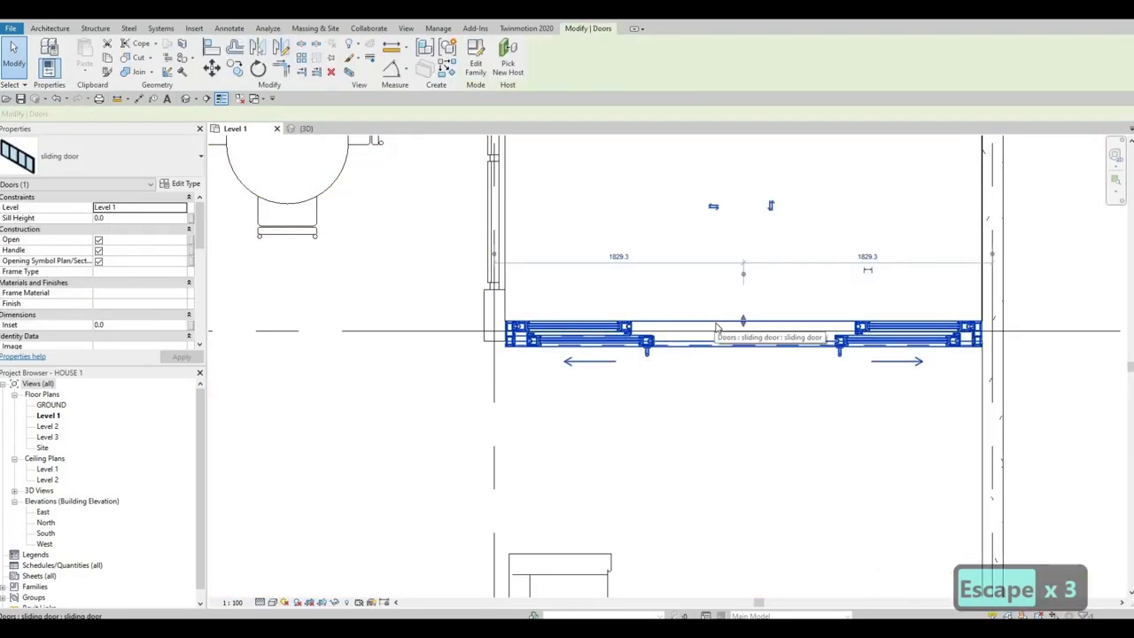
key(Escape)
key(Tab)
click(608, 186)
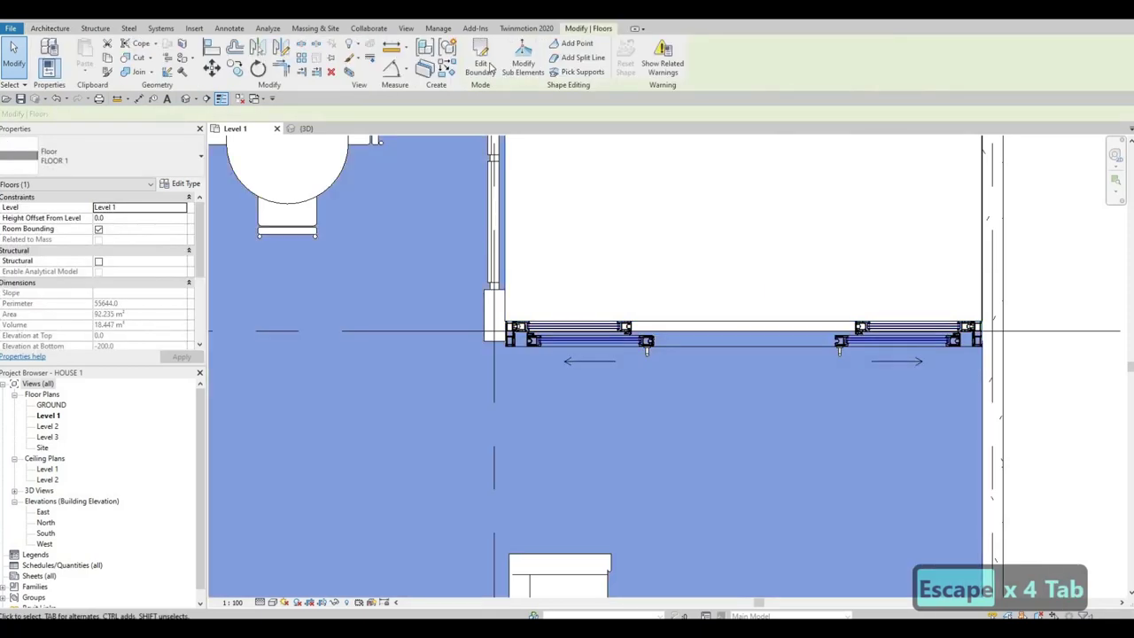
click(523, 64)
double_click(754, 339)
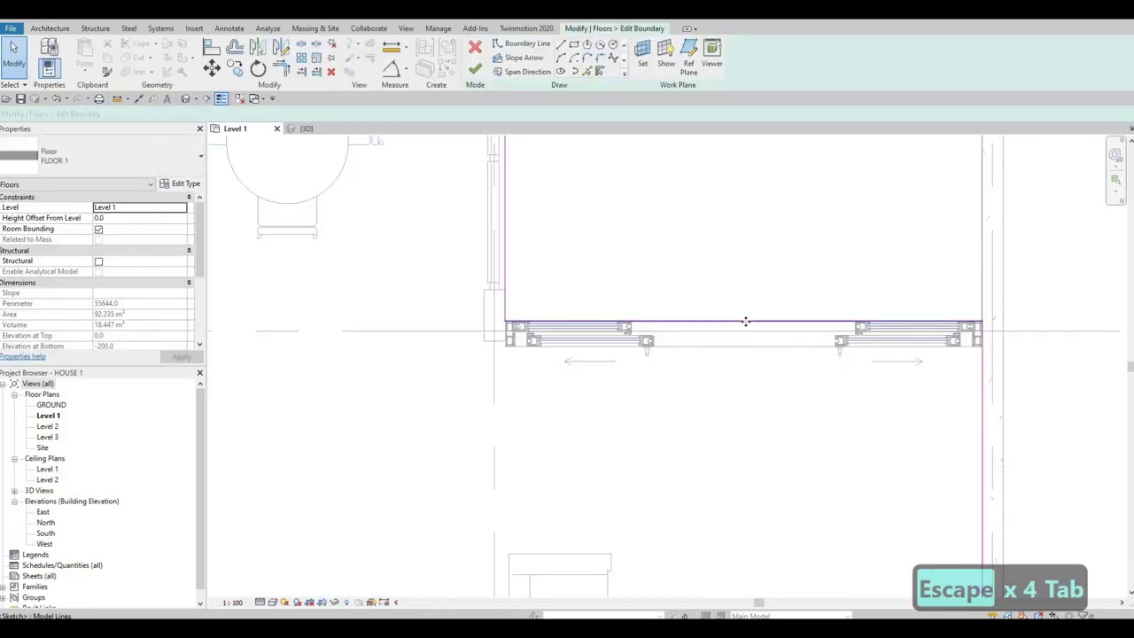
key(Escape)
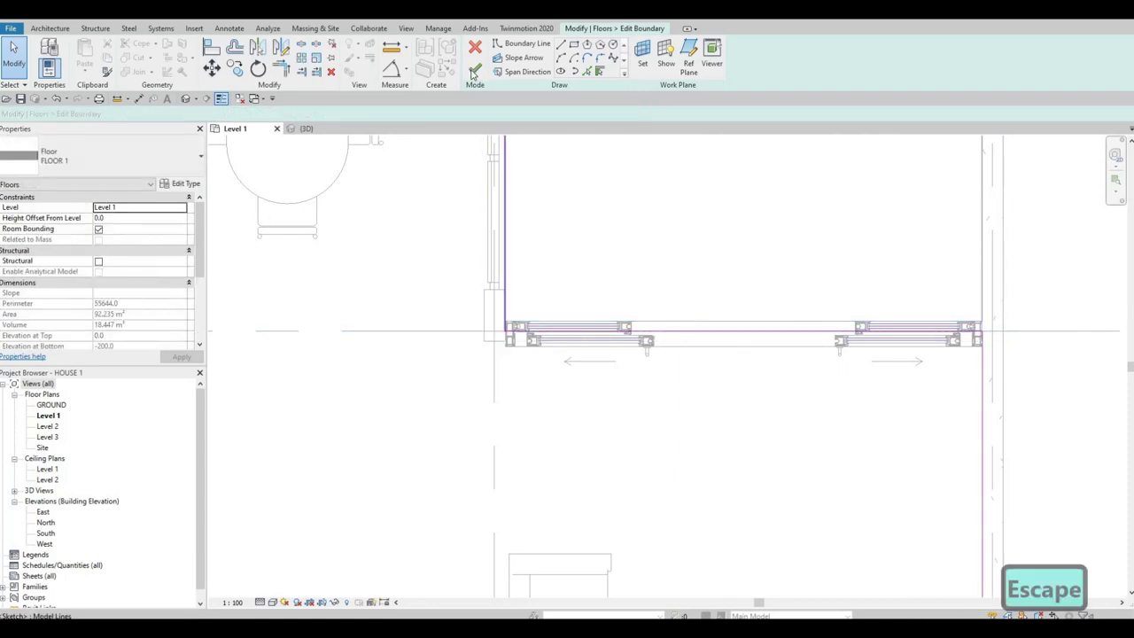
key(Escape)
key(Escape)
Step: Examine the Level 1 plan from the sliding door on grid B down to the concrete-floored room at grid F
scroll(685, 286, down, 3)
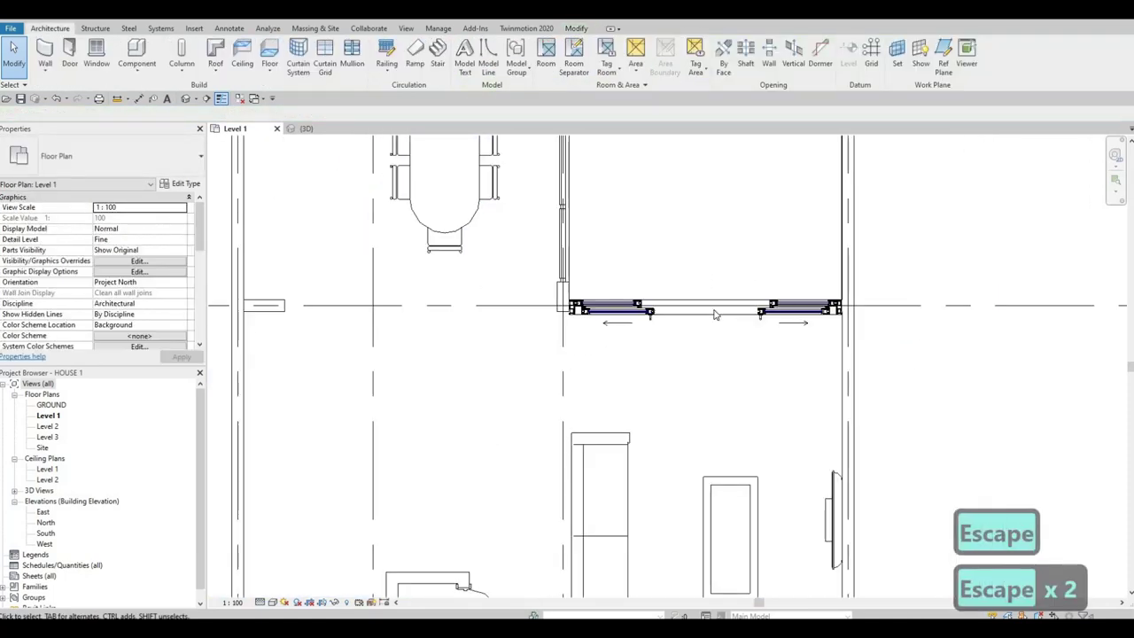
scroll(716, 316, up, 2)
key(Escape)
scroll(718, 314, down, 4)
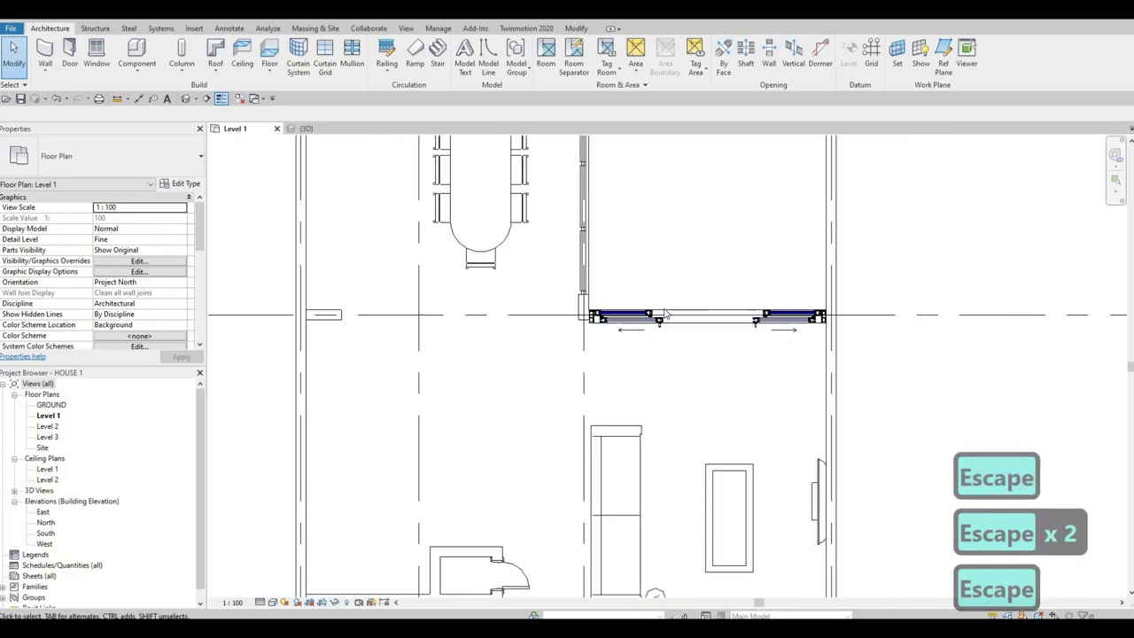
scroll(713, 319, down, 4)
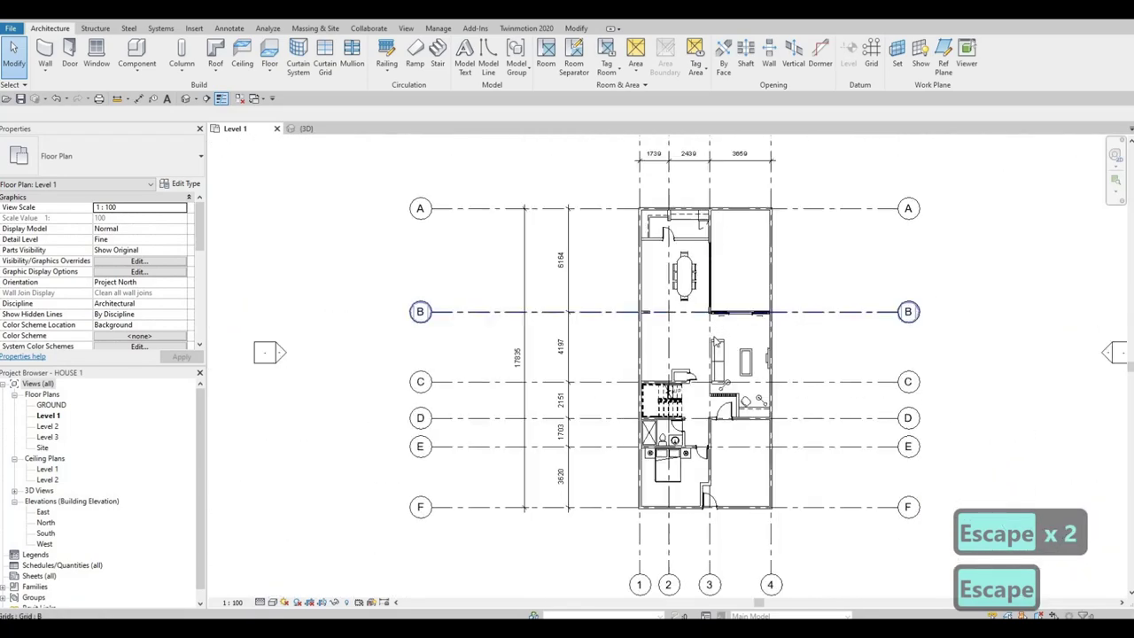
key(F1)
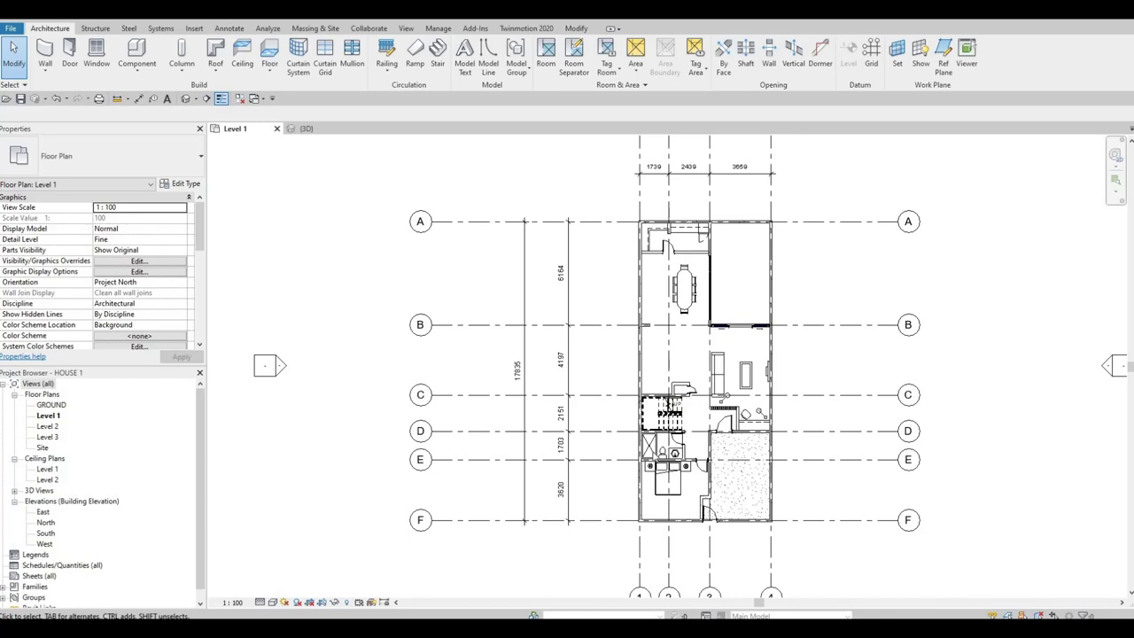
middle_drag(745, 453, 657, 452)
scroll(657, 452, down, 2)
scroll(655, 448, up, 3)
middle_drag(617, 330, 597, 268)
scroll(597, 268, up, 1)
scroll(519, 78, down, 4)
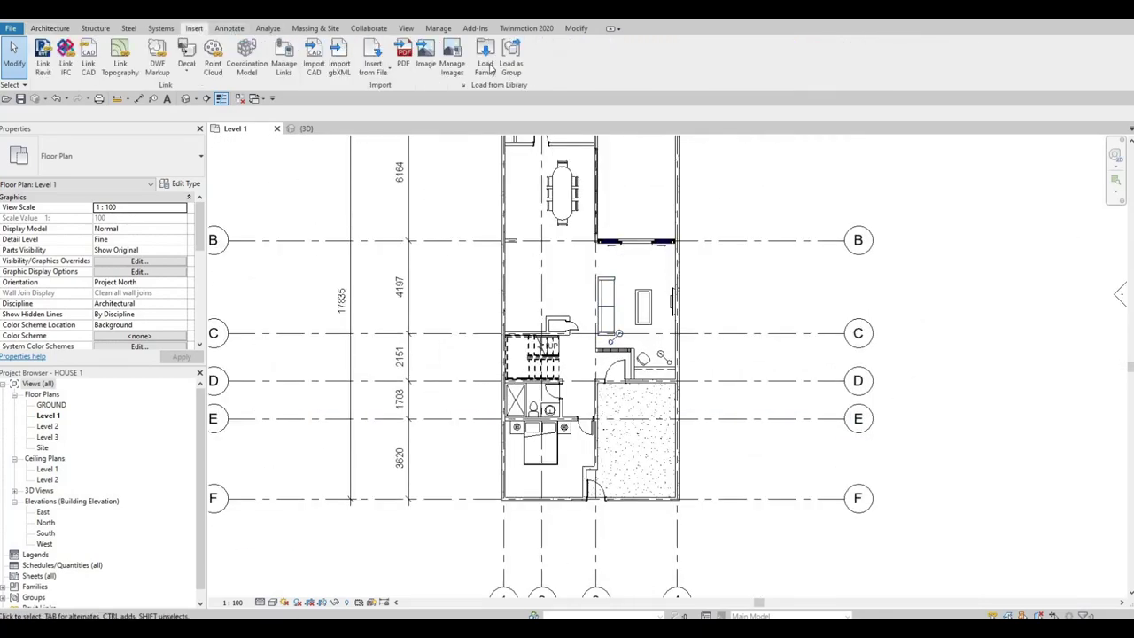
Step: Load the M_RPC Beetle family from the Entourage folder of the metric library
click(486, 53)
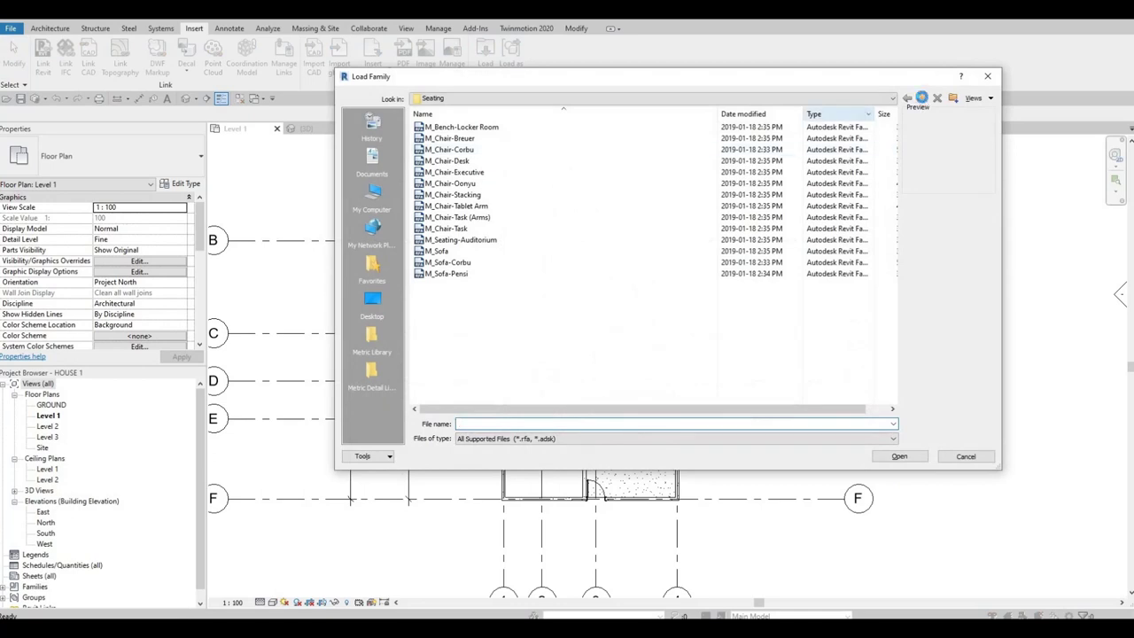
click(922, 98)
click(921, 98)
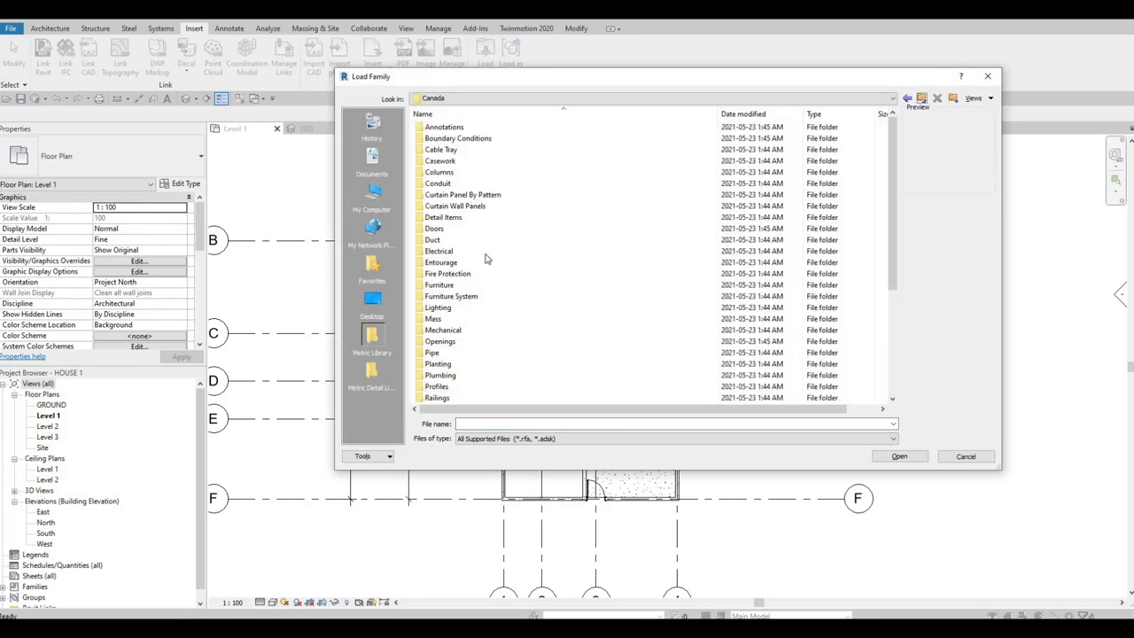
scroll(488, 265, down, 2)
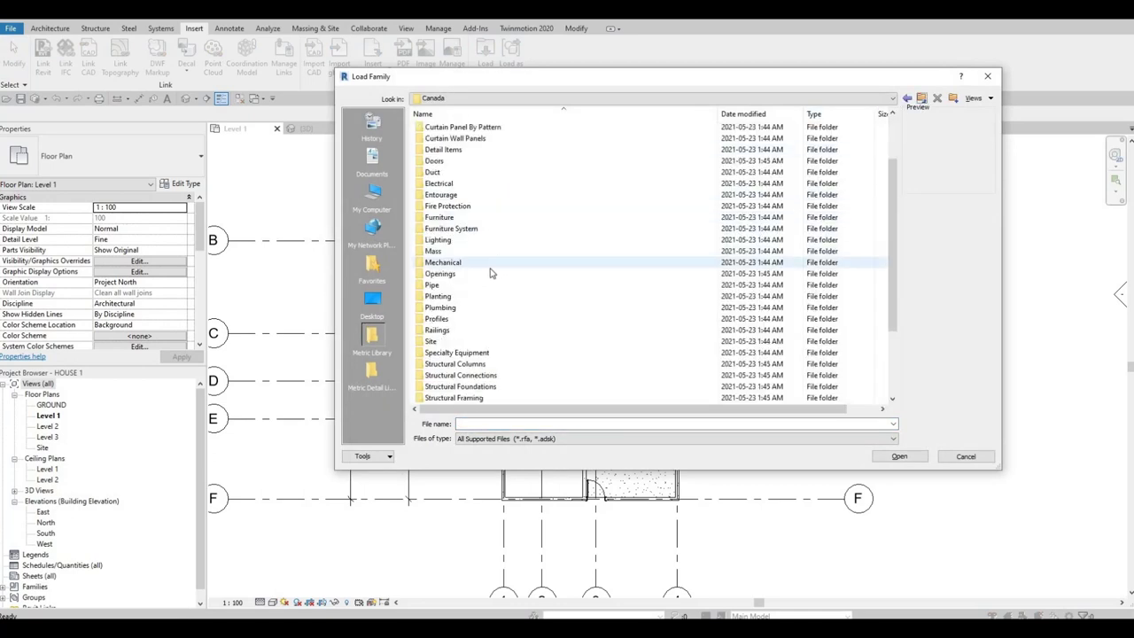
double_click(440, 195)
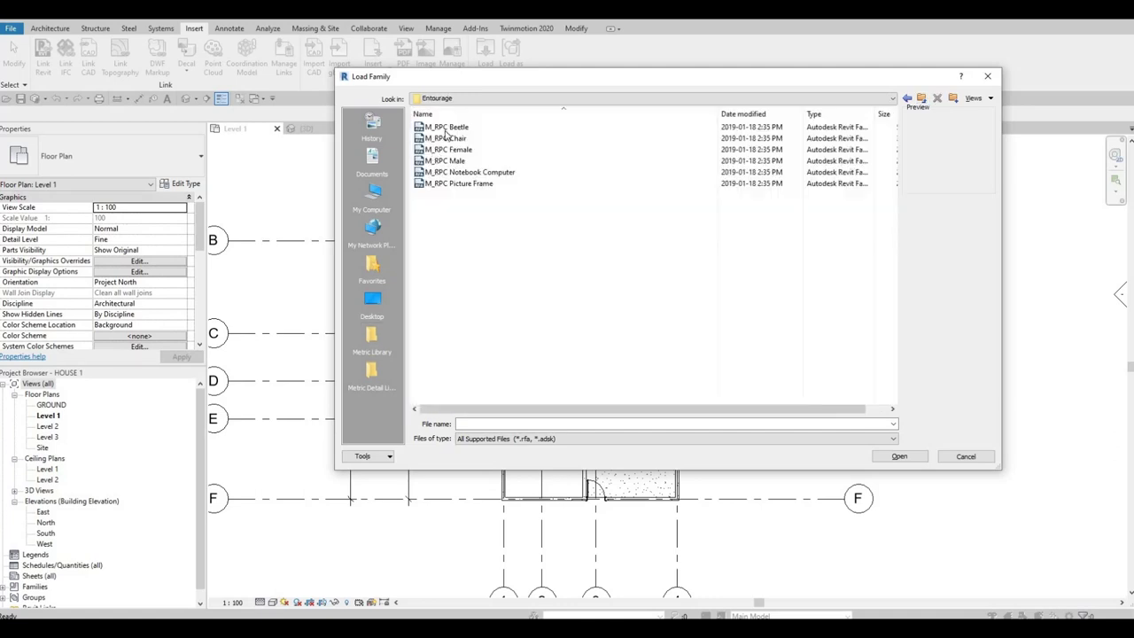
double_click(446, 128)
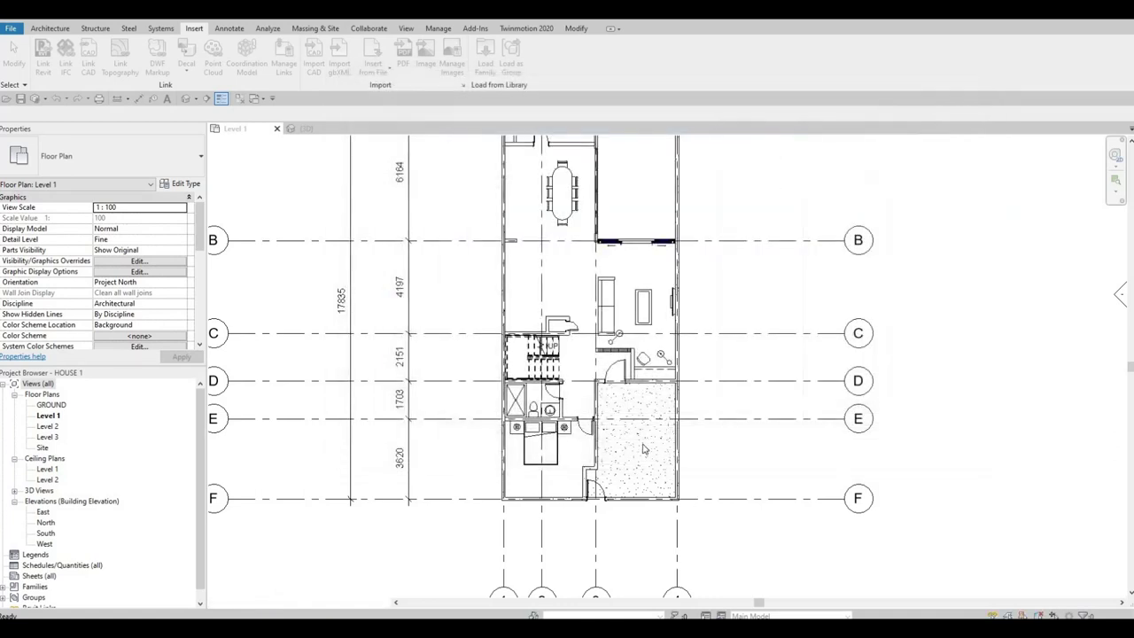
Step: Place the M_RPC Beetle car lengthwise in the middle of the concrete-floored room between grids D and F
key(c)
key(m)
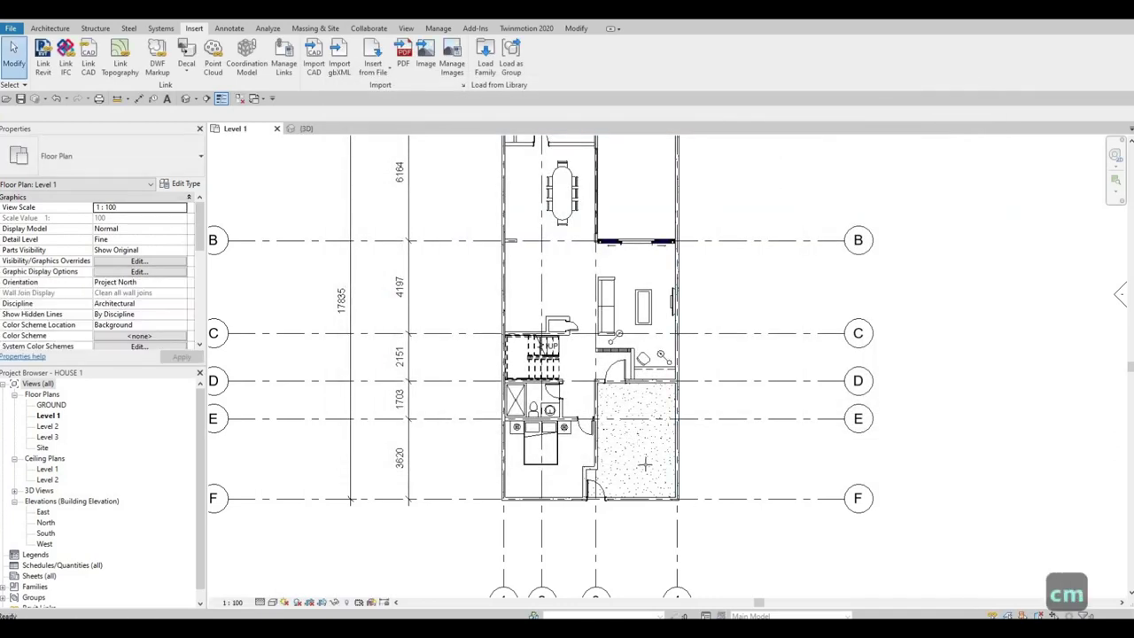
scroll(630, 456, up, 3)
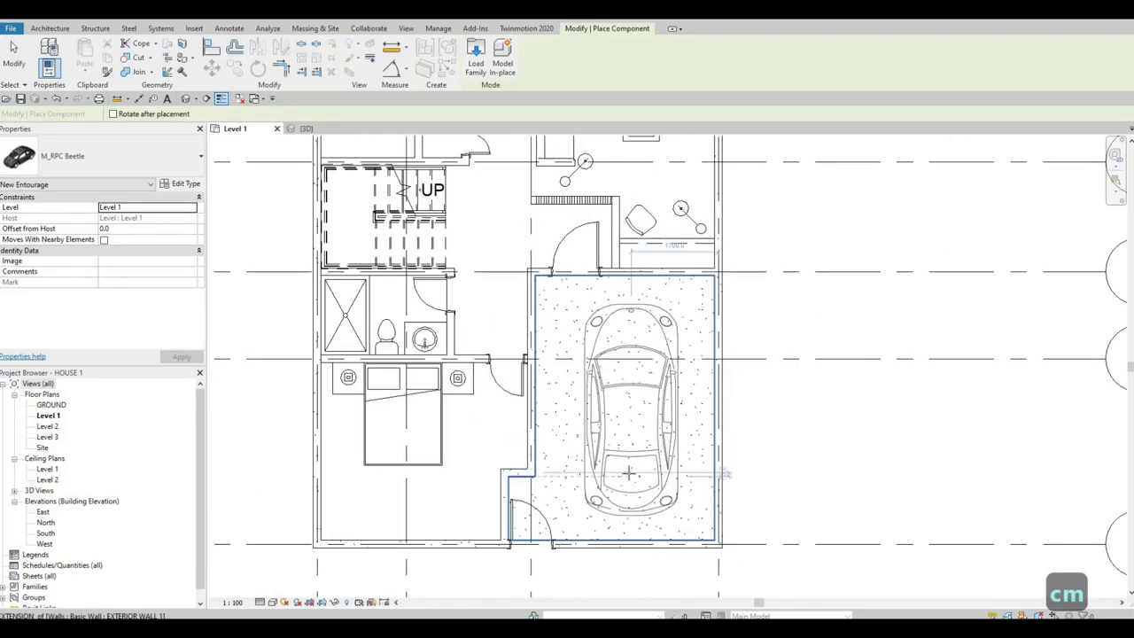
click(724, 474)
key(Escape)
key(Escape)
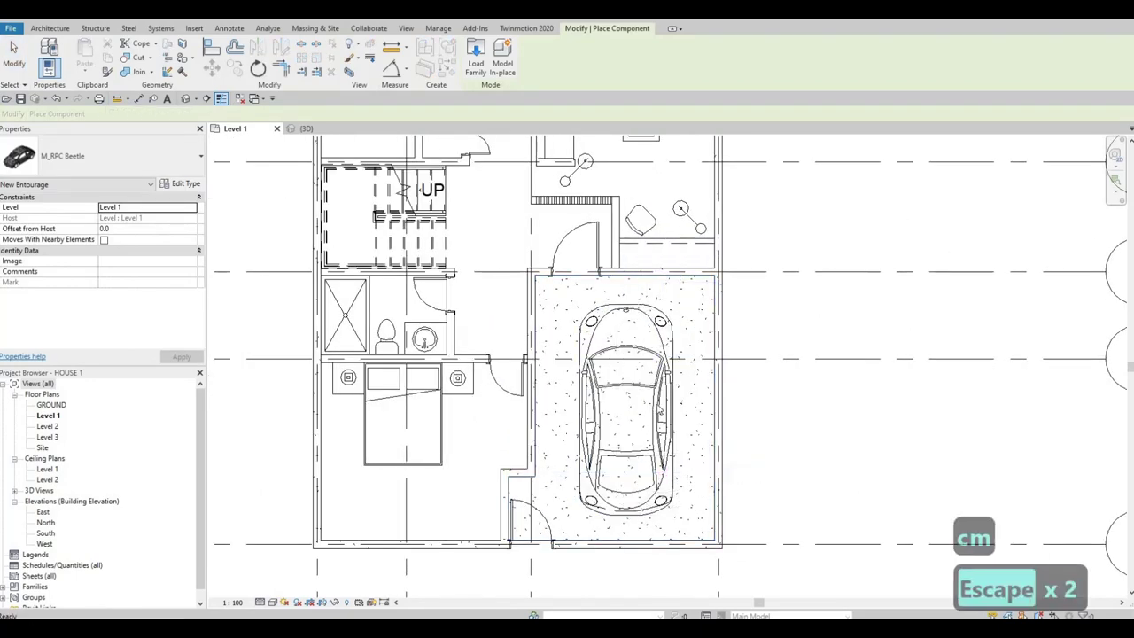
key(Escape)
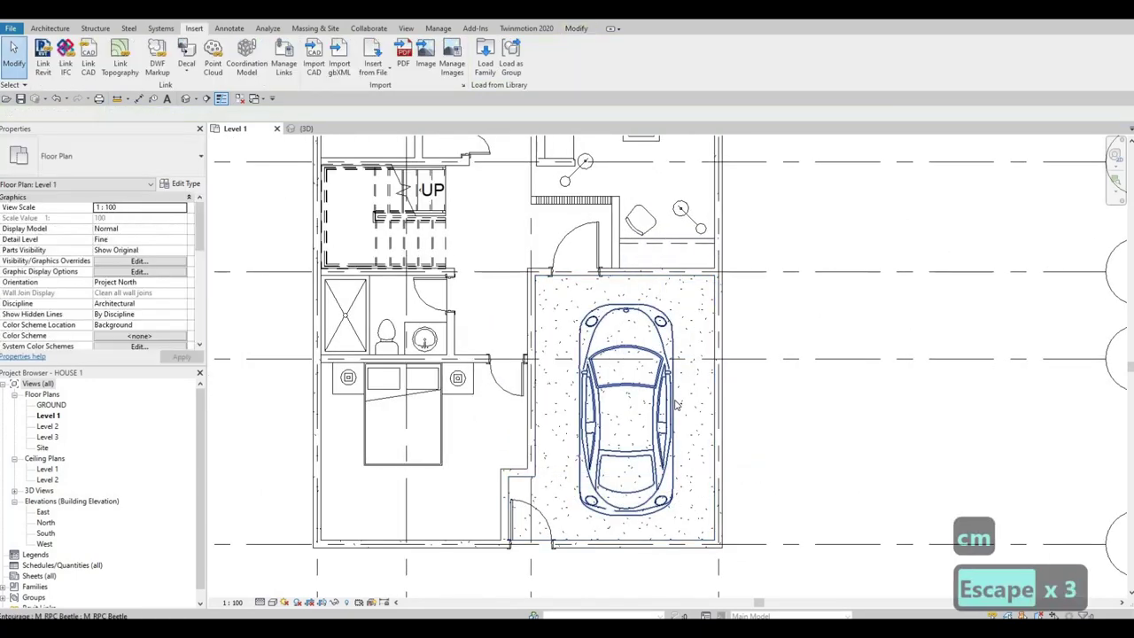
Step: Compare the garage doors in the library's Residential doors folder and load the M_Door-Garage-Flush_Panel family
click(486, 57)
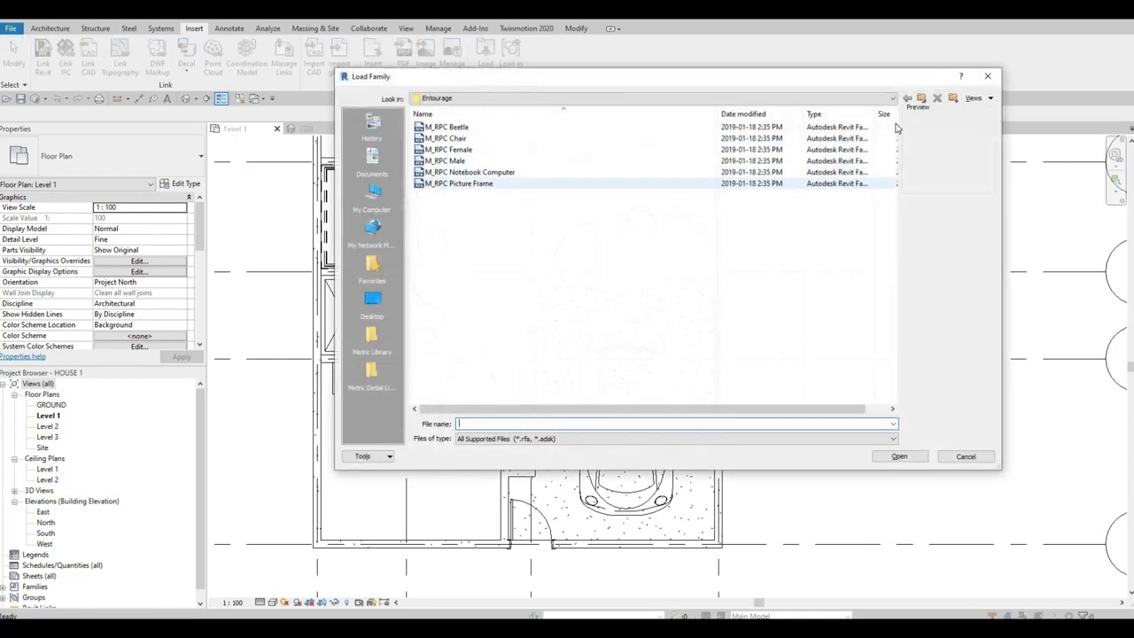
click(923, 99)
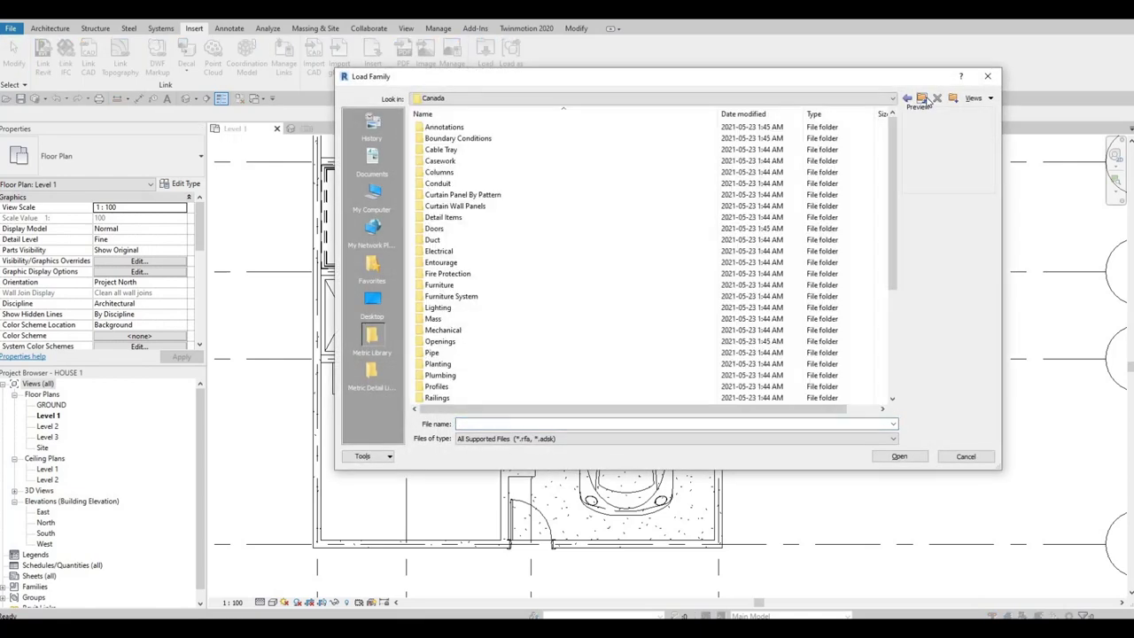
click(438, 229)
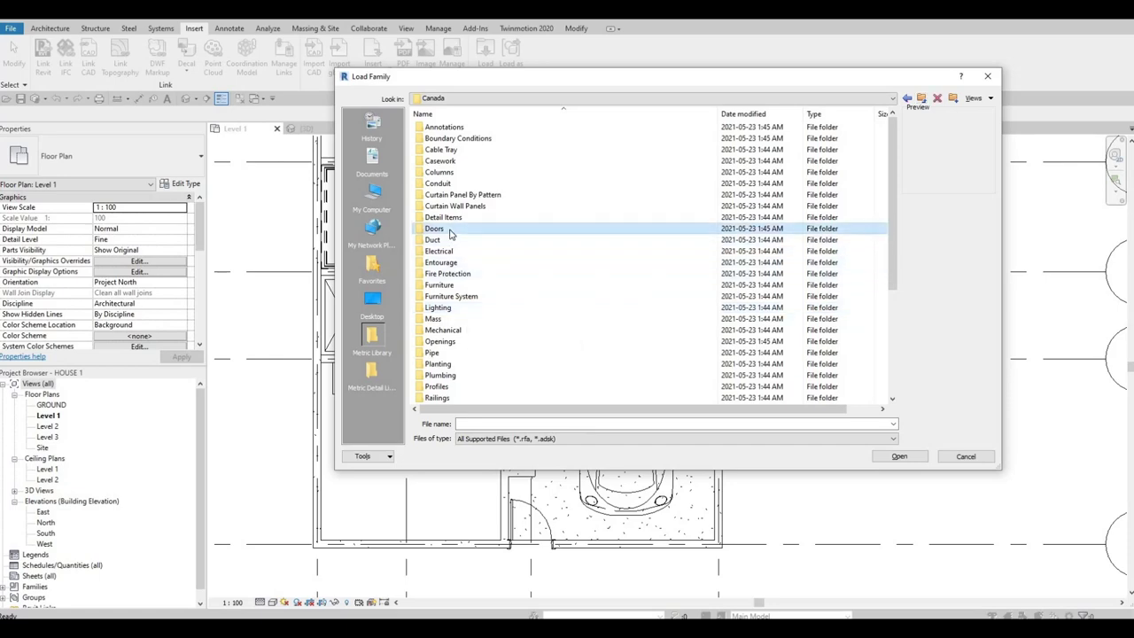
double_click(450, 233)
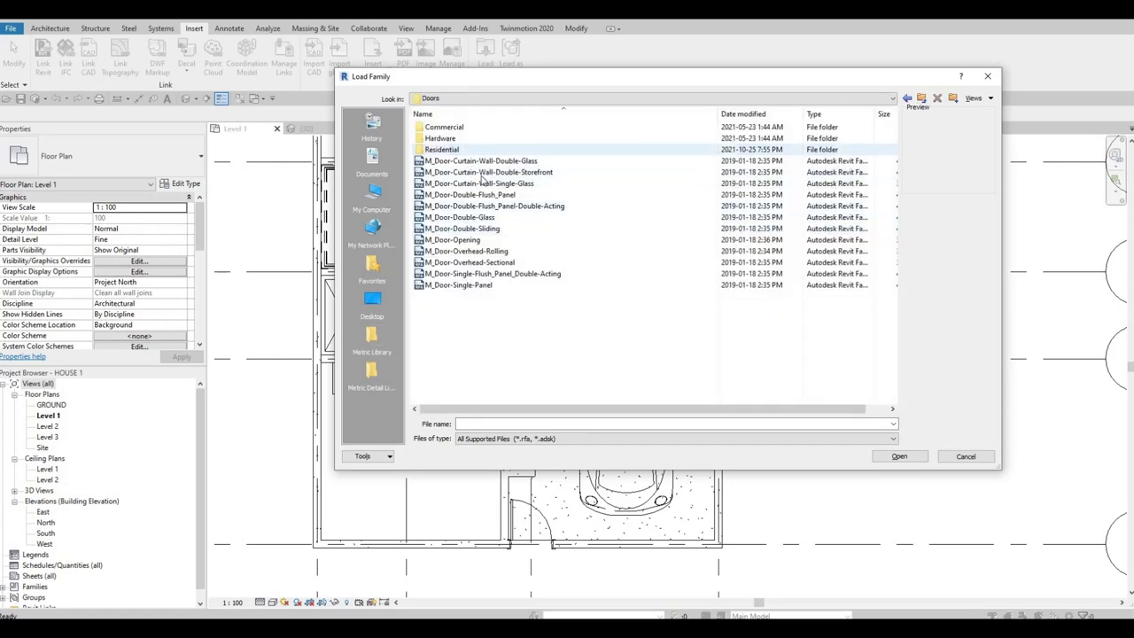
double_click(482, 150)
click(481, 150)
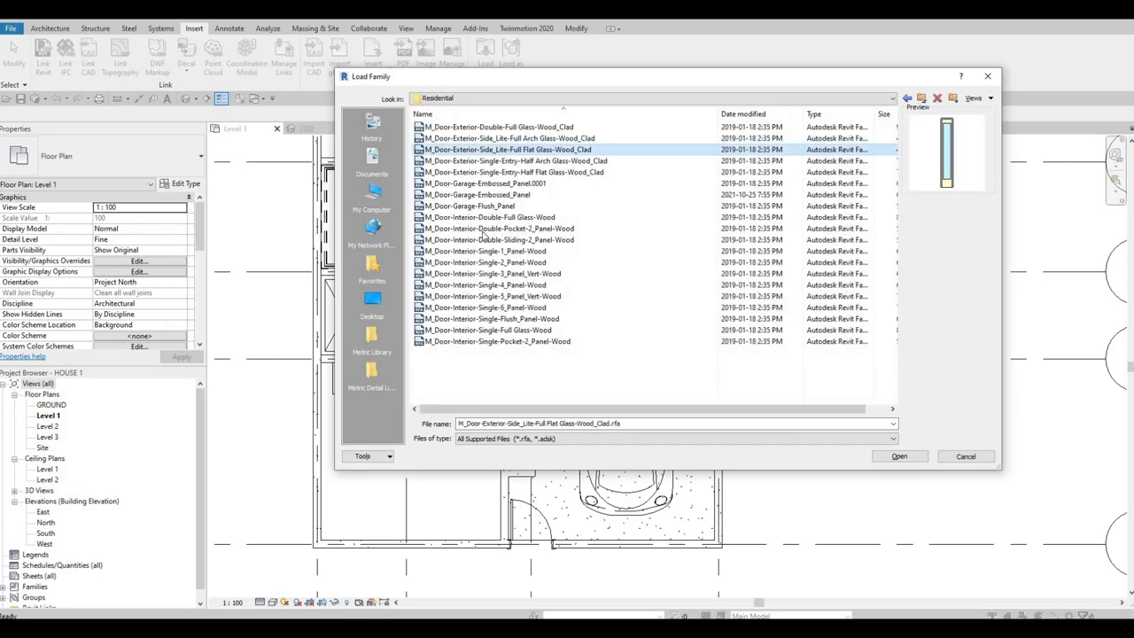
click(468, 184)
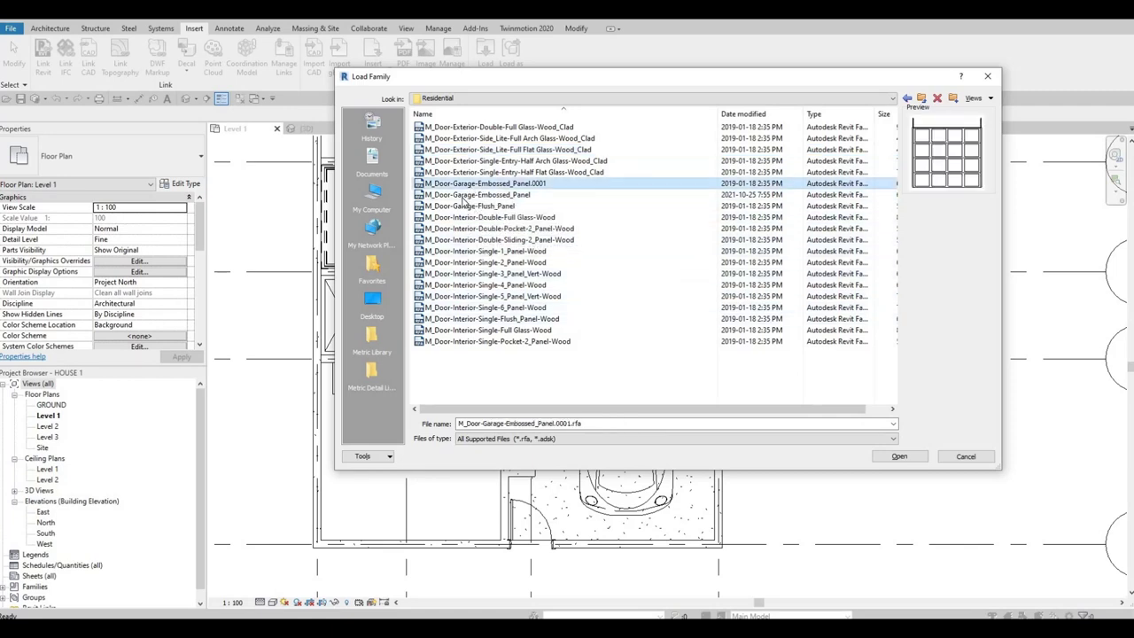
click(460, 196)
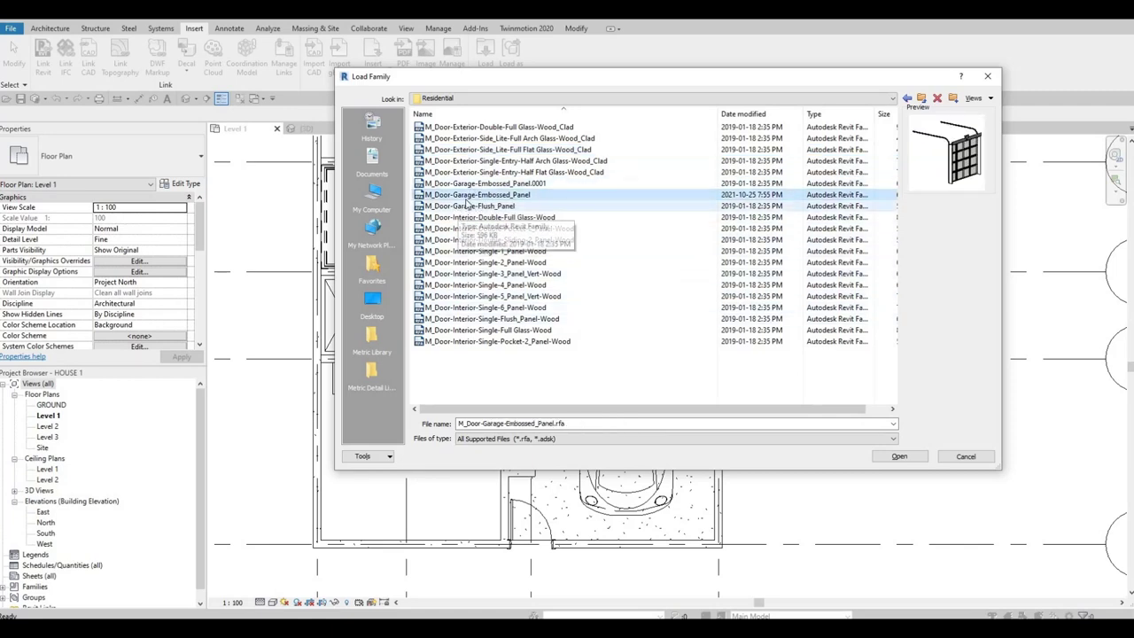
click(467, 205)
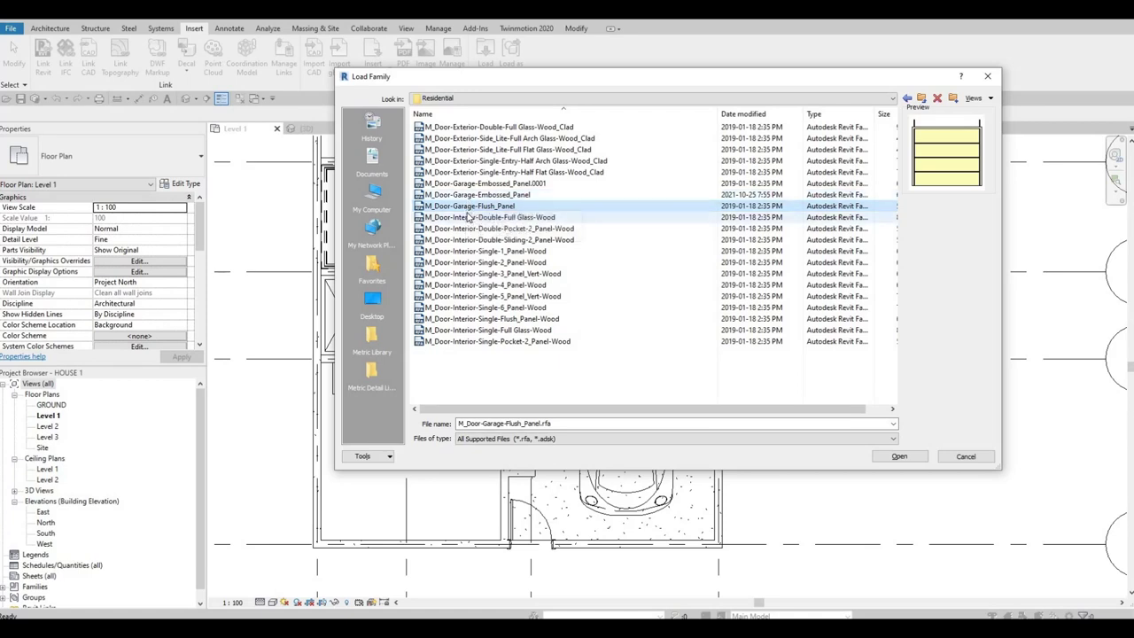
click(899, 456)
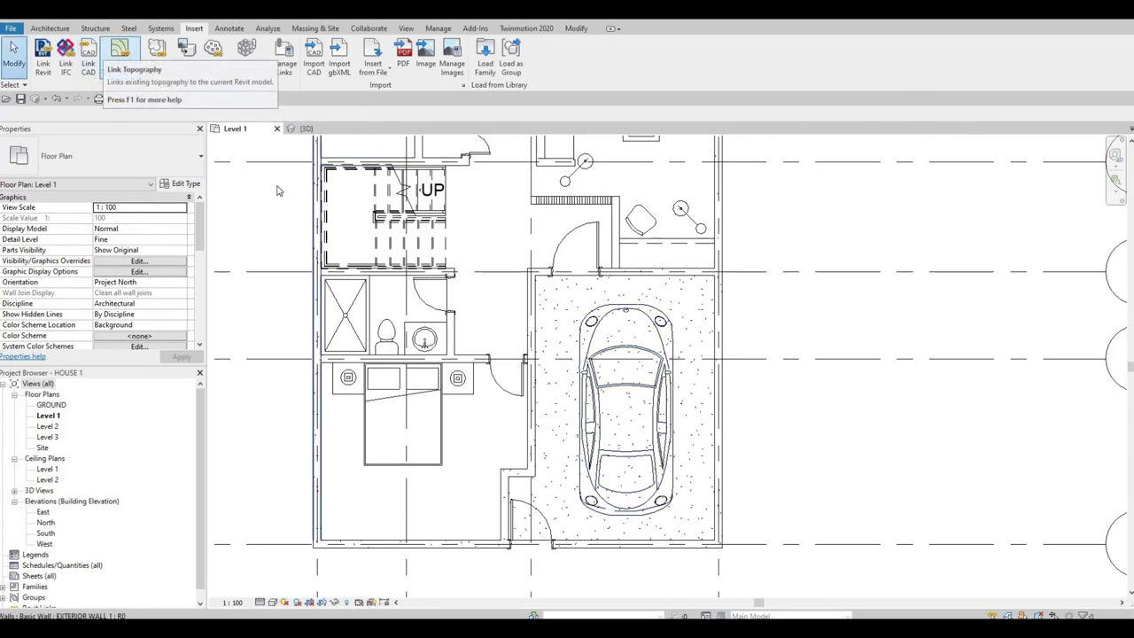
key(c)
key(m)
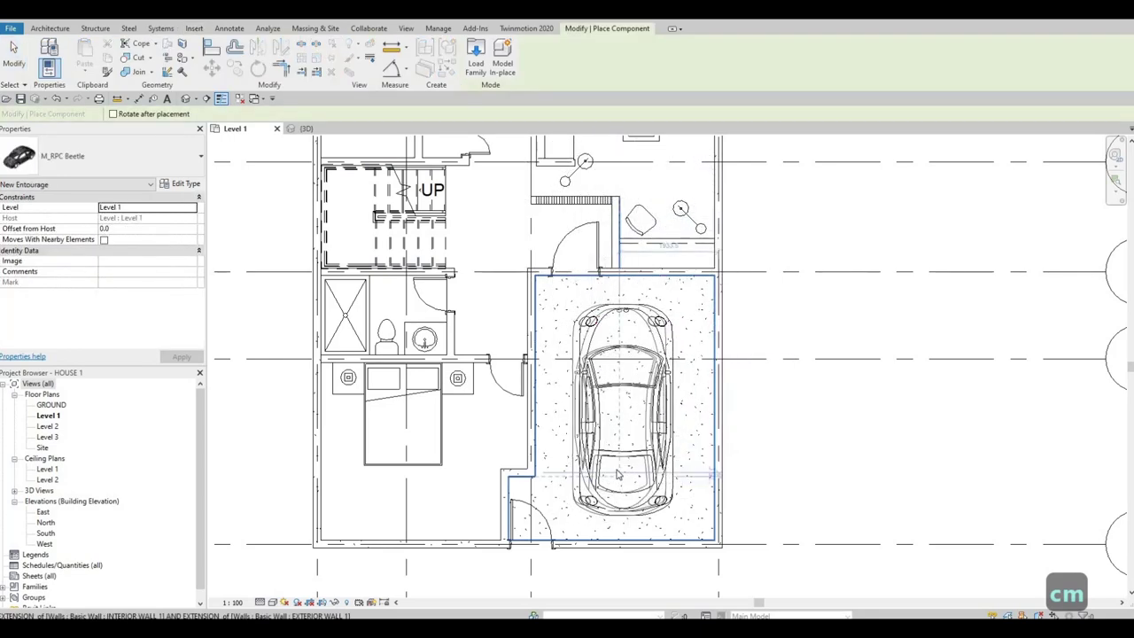
key(Escape)
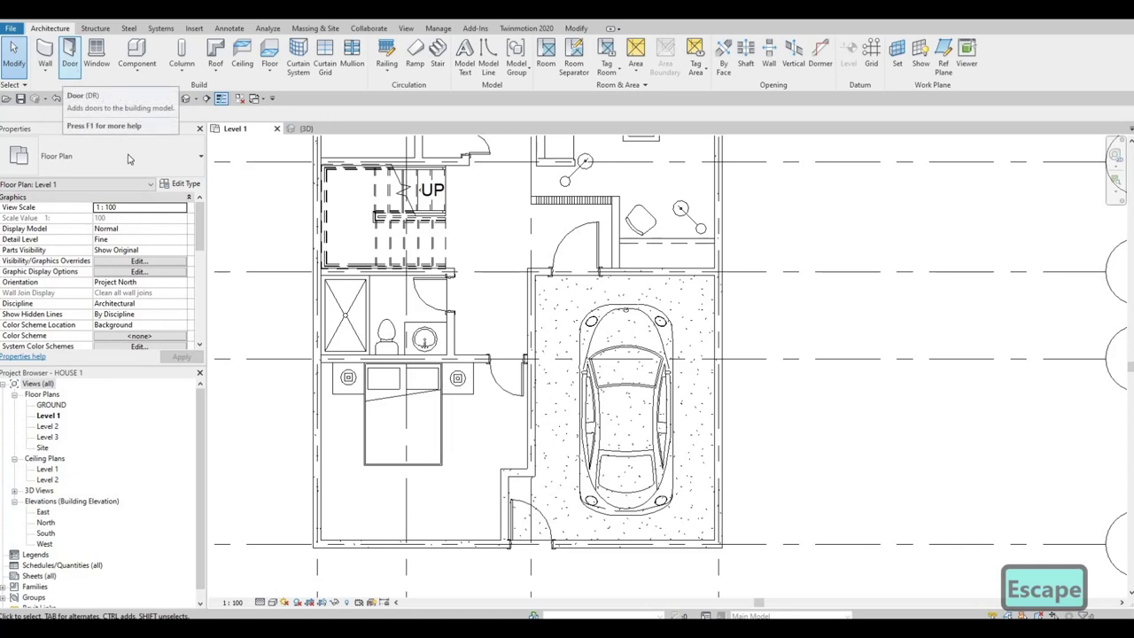
Step: Place a 2400 x 2100mm M_Door-Garage-Flush_Panel door in the exterior wall on grid F, behind the car
key(d)
key(r)
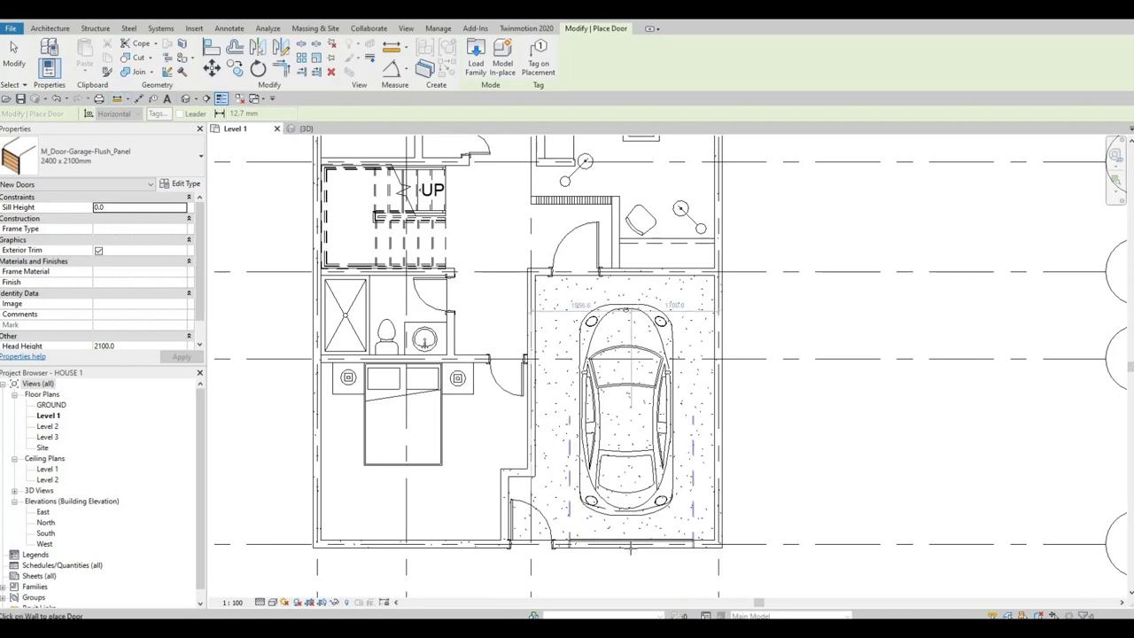
key(Escape)
key(Escape)
key(Escape)
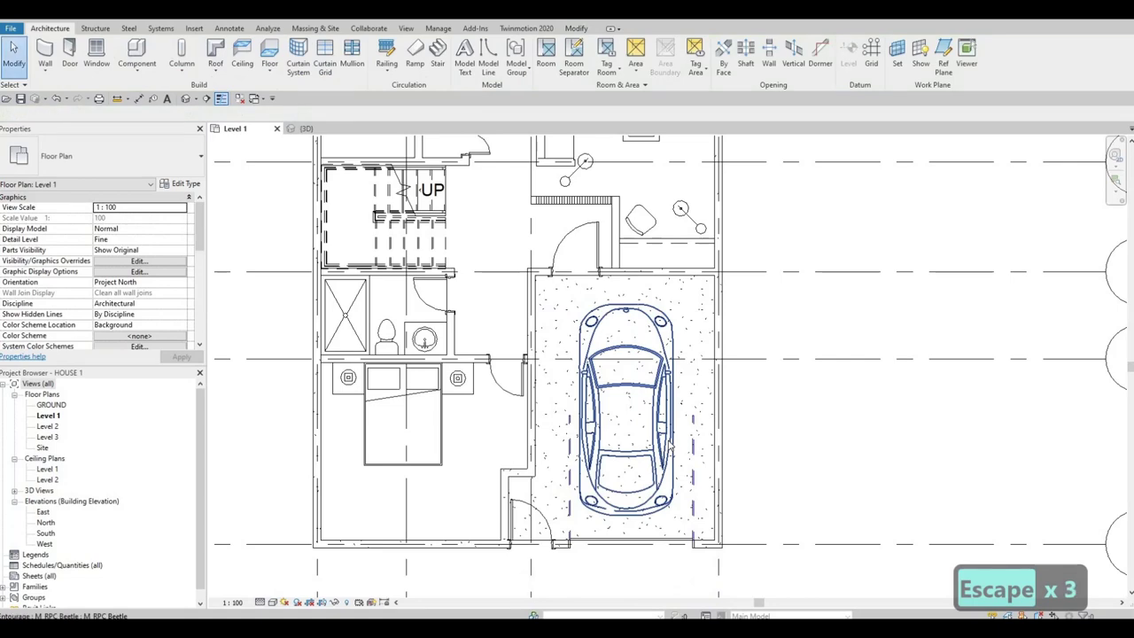
Step: Nudge the car two increments to the right and three increments down toward the garage door
click(668, 440)
key(Right)
key(Right)
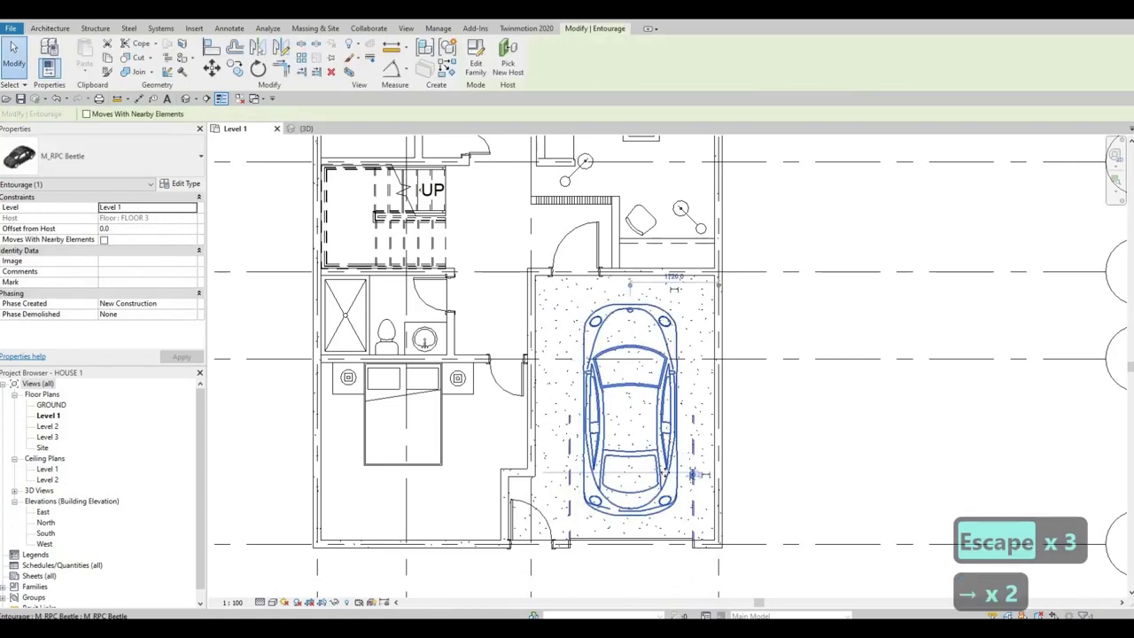
key(Escape)
key(Escape)
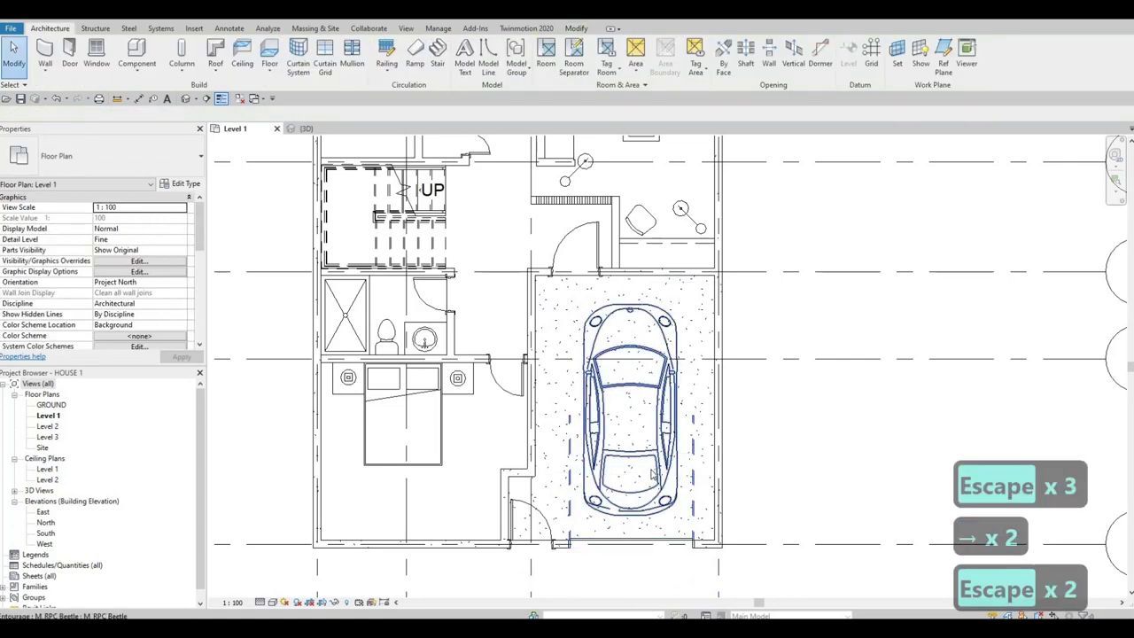
click(653, 464)
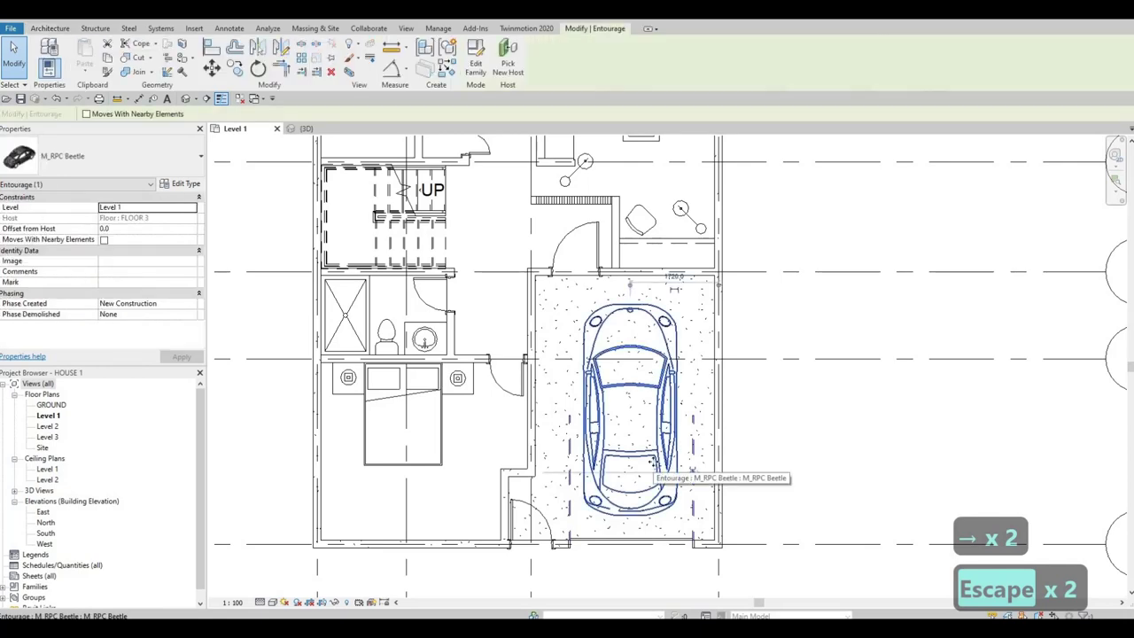
key(Down)
key(Down)
key(Down)
key(Escape)
key(Escape)
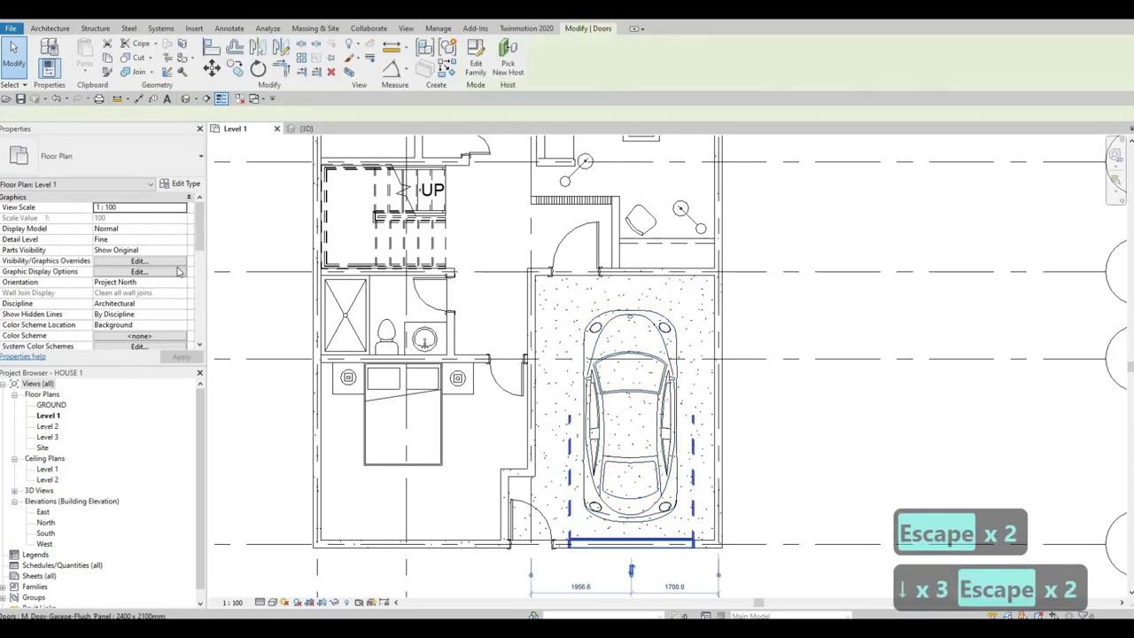
Step: Examine the type properties of the garage door, including its dimensions and materials, without changing them
click(180, 184)
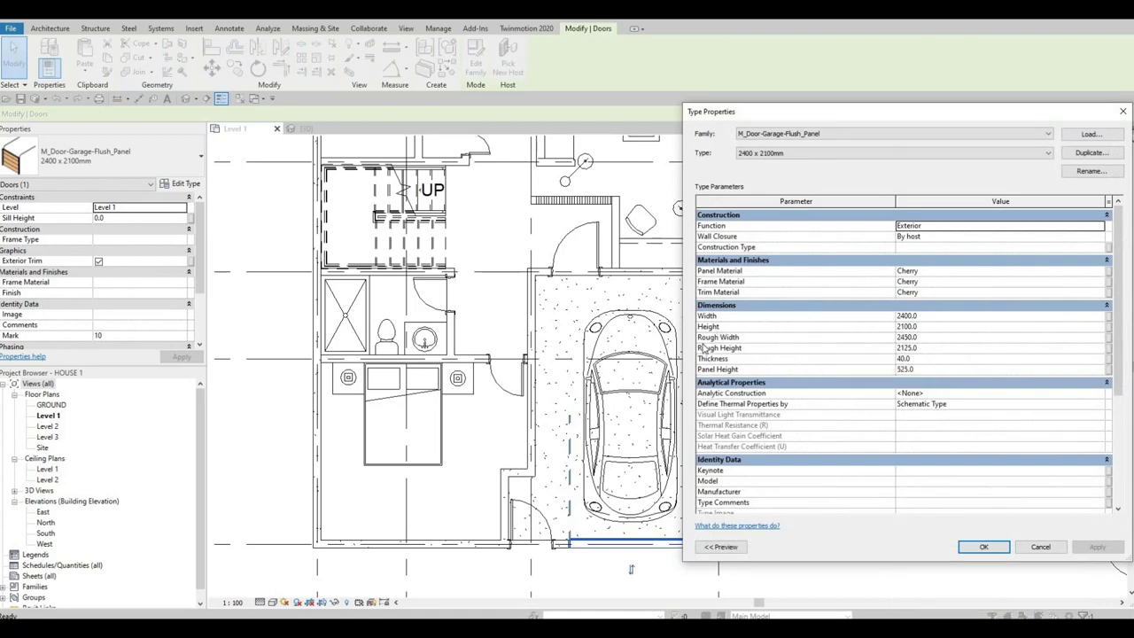
key(Escape)
key(Escape)
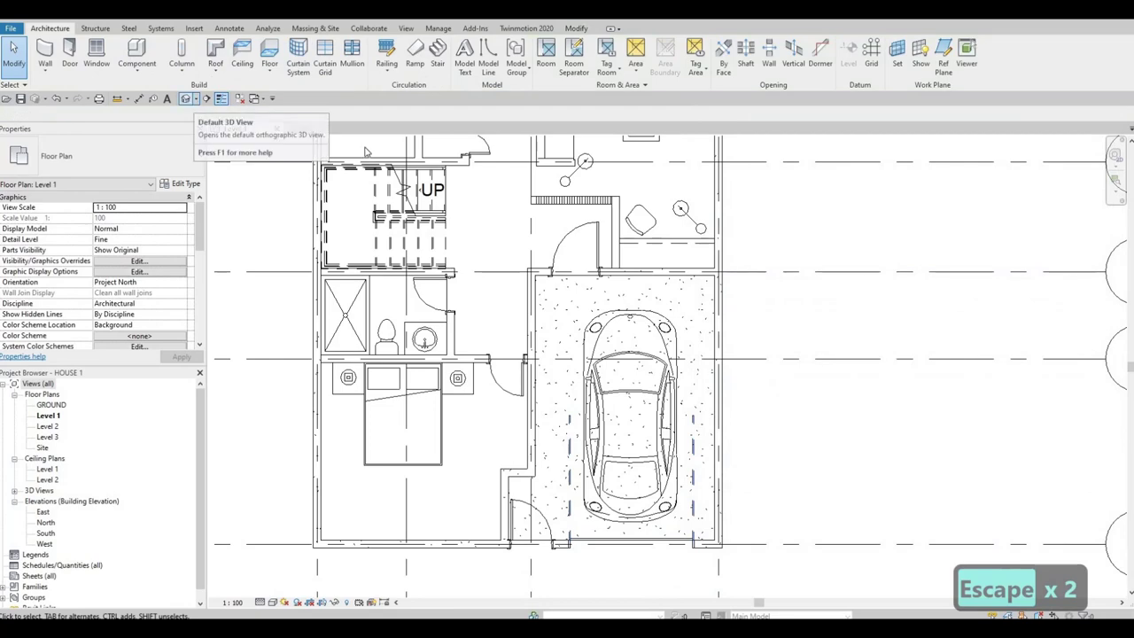
Step: Inspect the garage with its car and door in the default 3D view, and close that view to review the whole Level 1 plan
click(185, 99)
scroll(724, 264, down, 2)
middle_drag(939, 492, 410, 301)
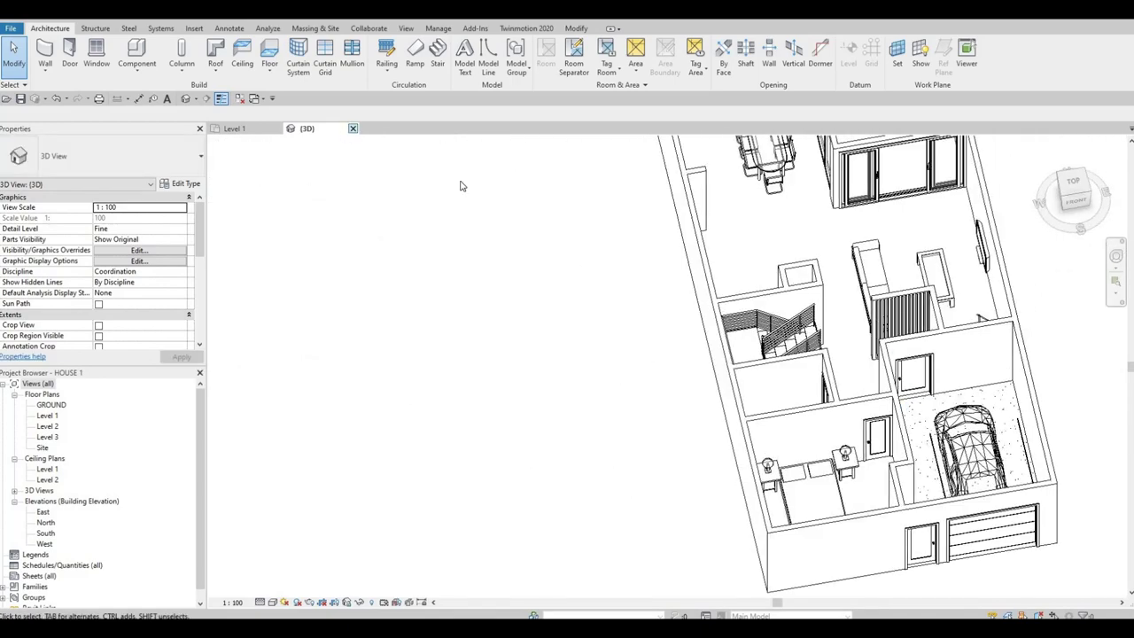
scroll(625, 372, down, 2)
middle_drag(623, 326, 626, 353)
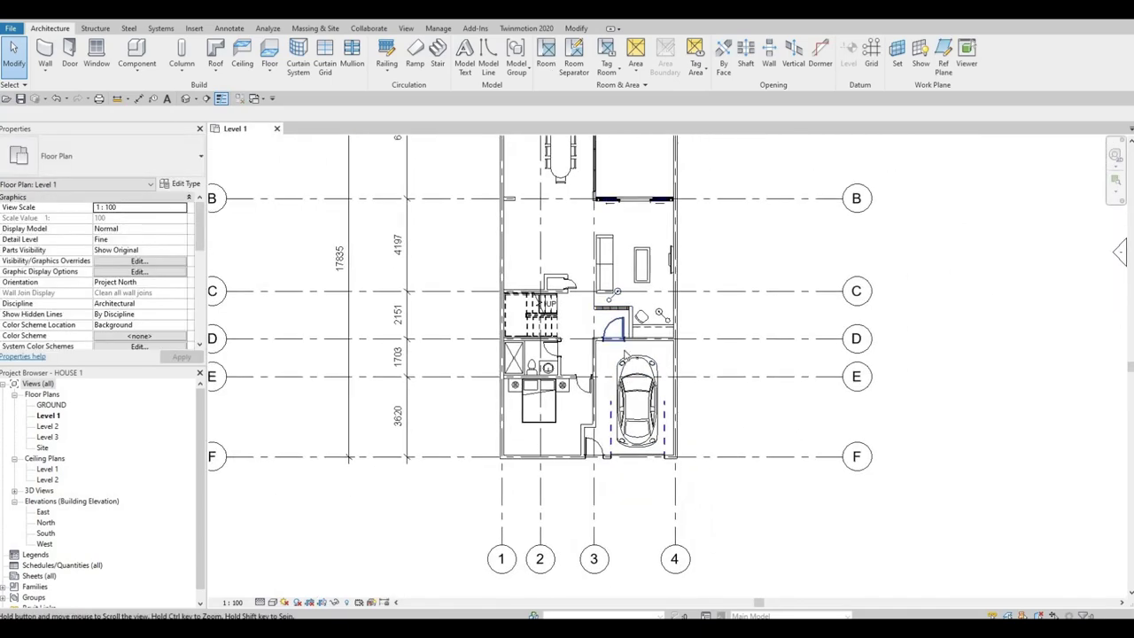
scroll(625, 355, down, 4)
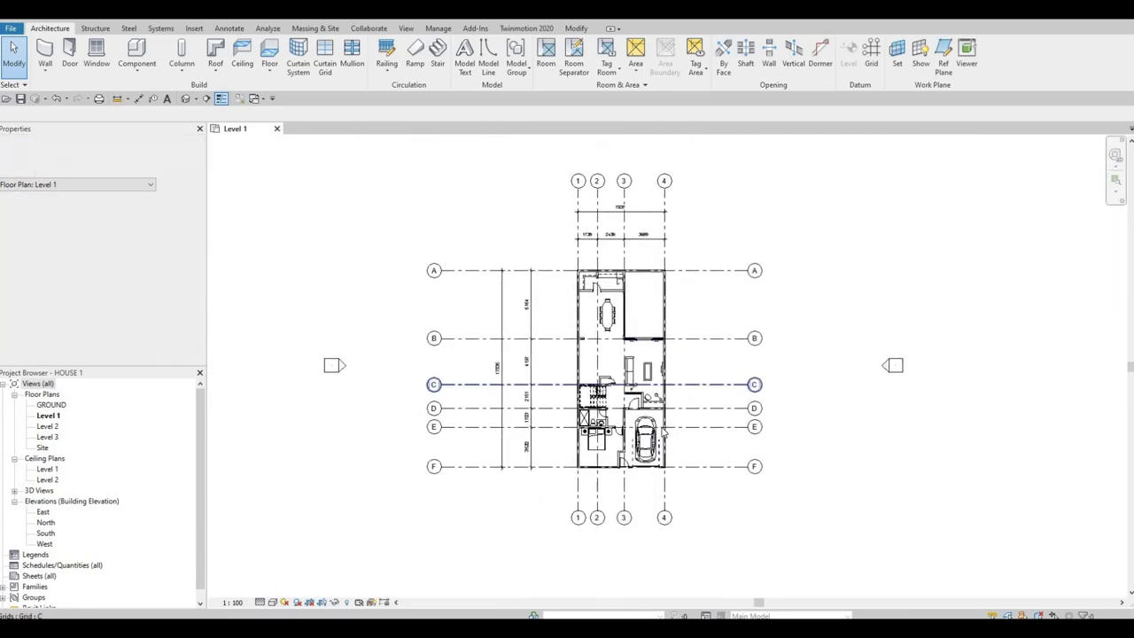
scroll(660, 425, up, 1)
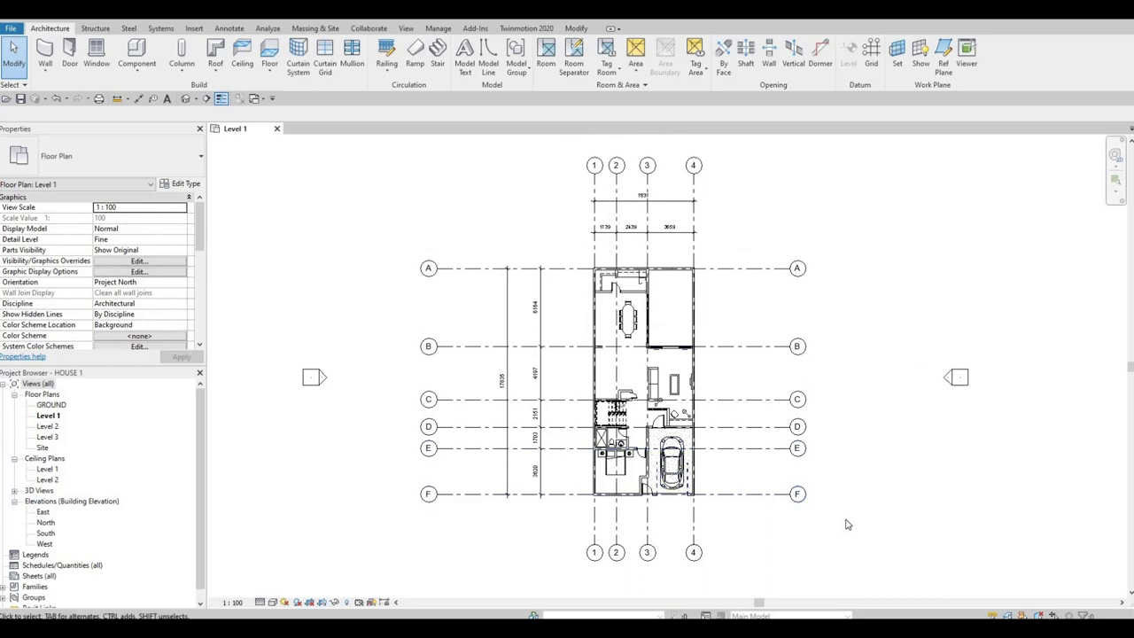